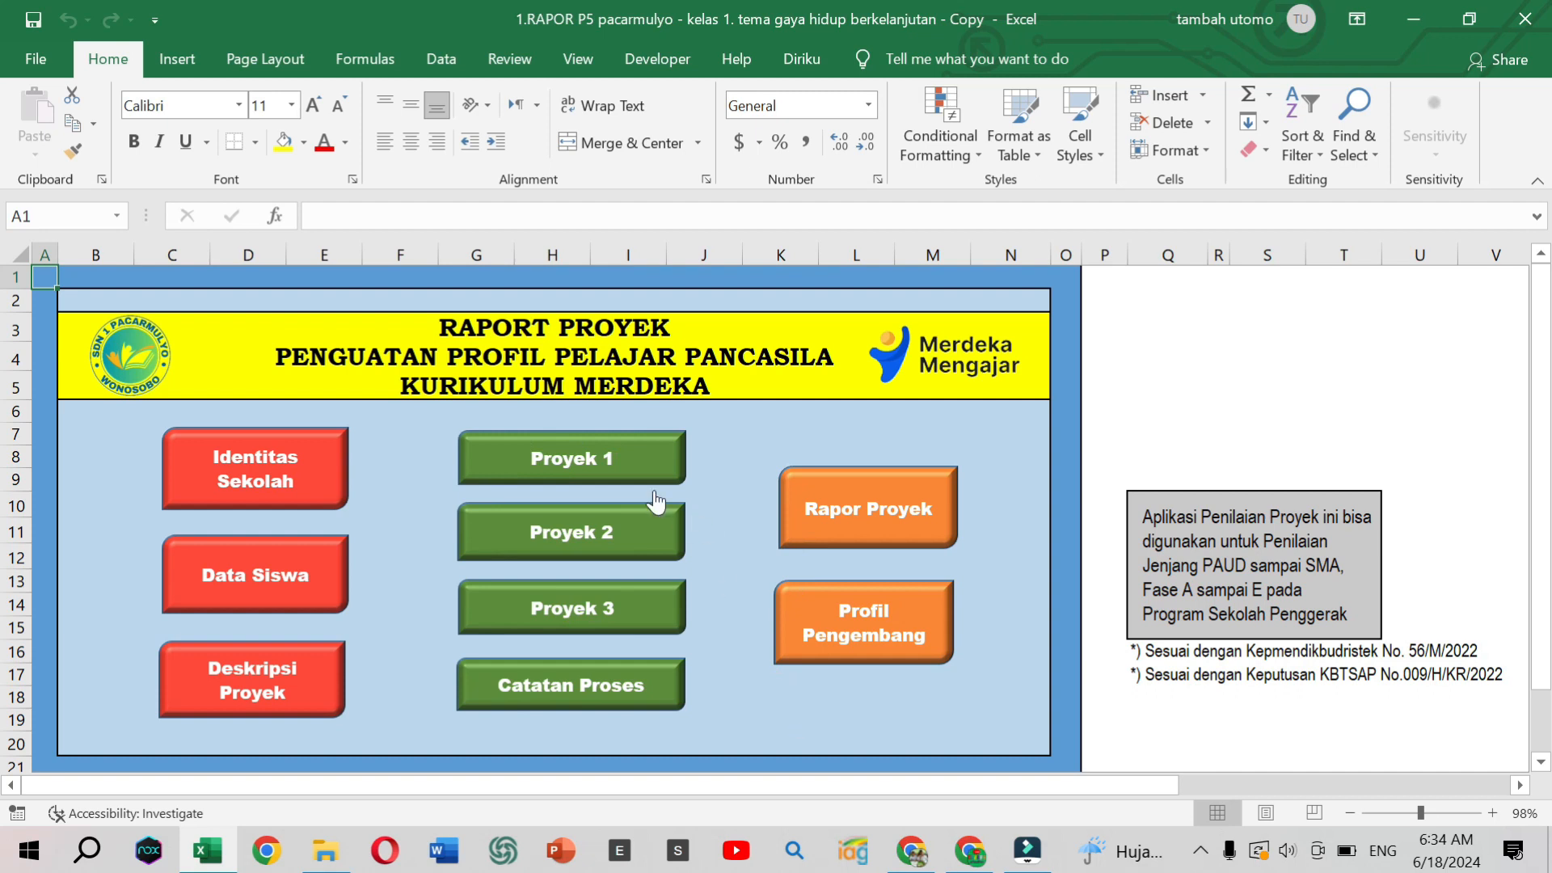
- Review the Proyek 1 data input sheet with its dimensions, elements and sub-elements, and return to the main menu
{"action": "left_click", "coordinate": [536, 464]}
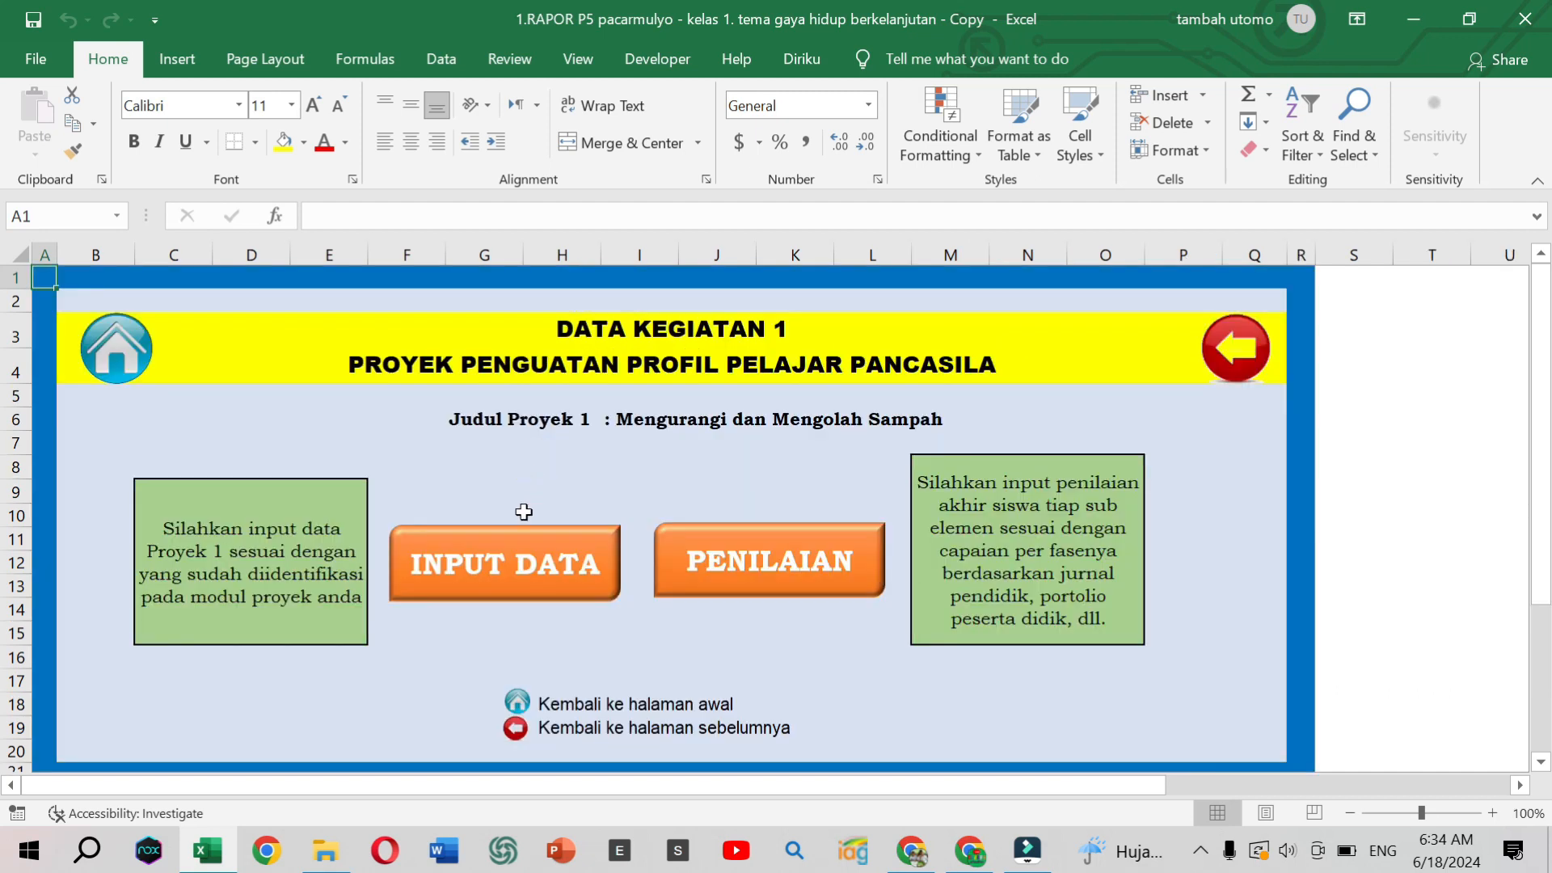
{"action": "left_click", "coordinate": [483, 556]}
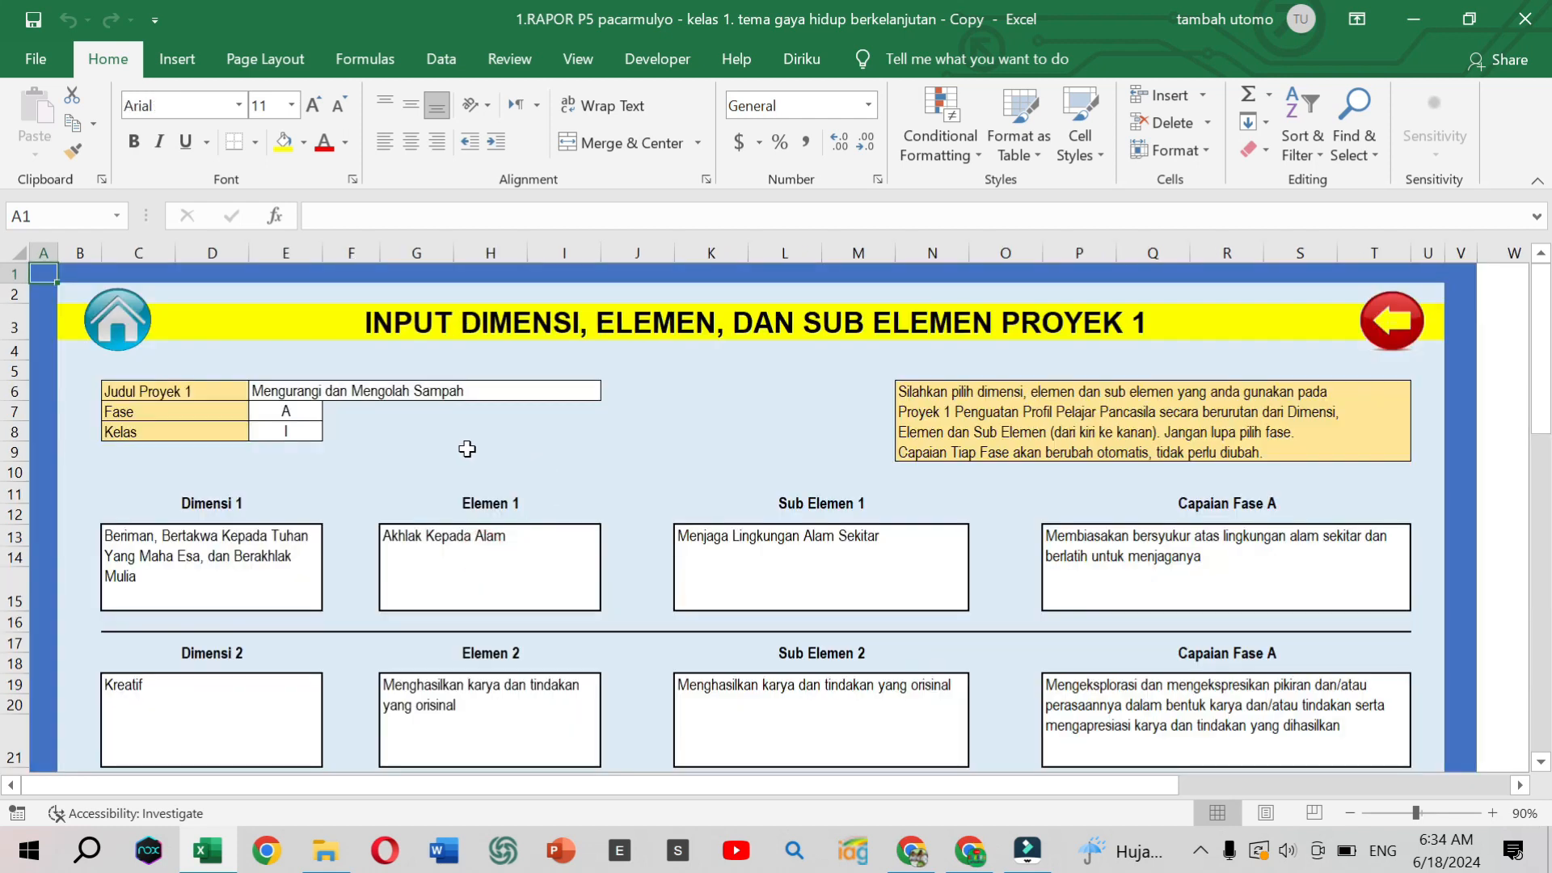
{"action": "scroll", "coordinate": [511, 552], "scroll_direction": "down", "scroll_amount": 2}
{"action": "scroll", "coordinate": [512, 552], "scroll_direction": "up", "scroll_amount": 2}
{"action": "left_click", "coordinate": [1396, 327]}
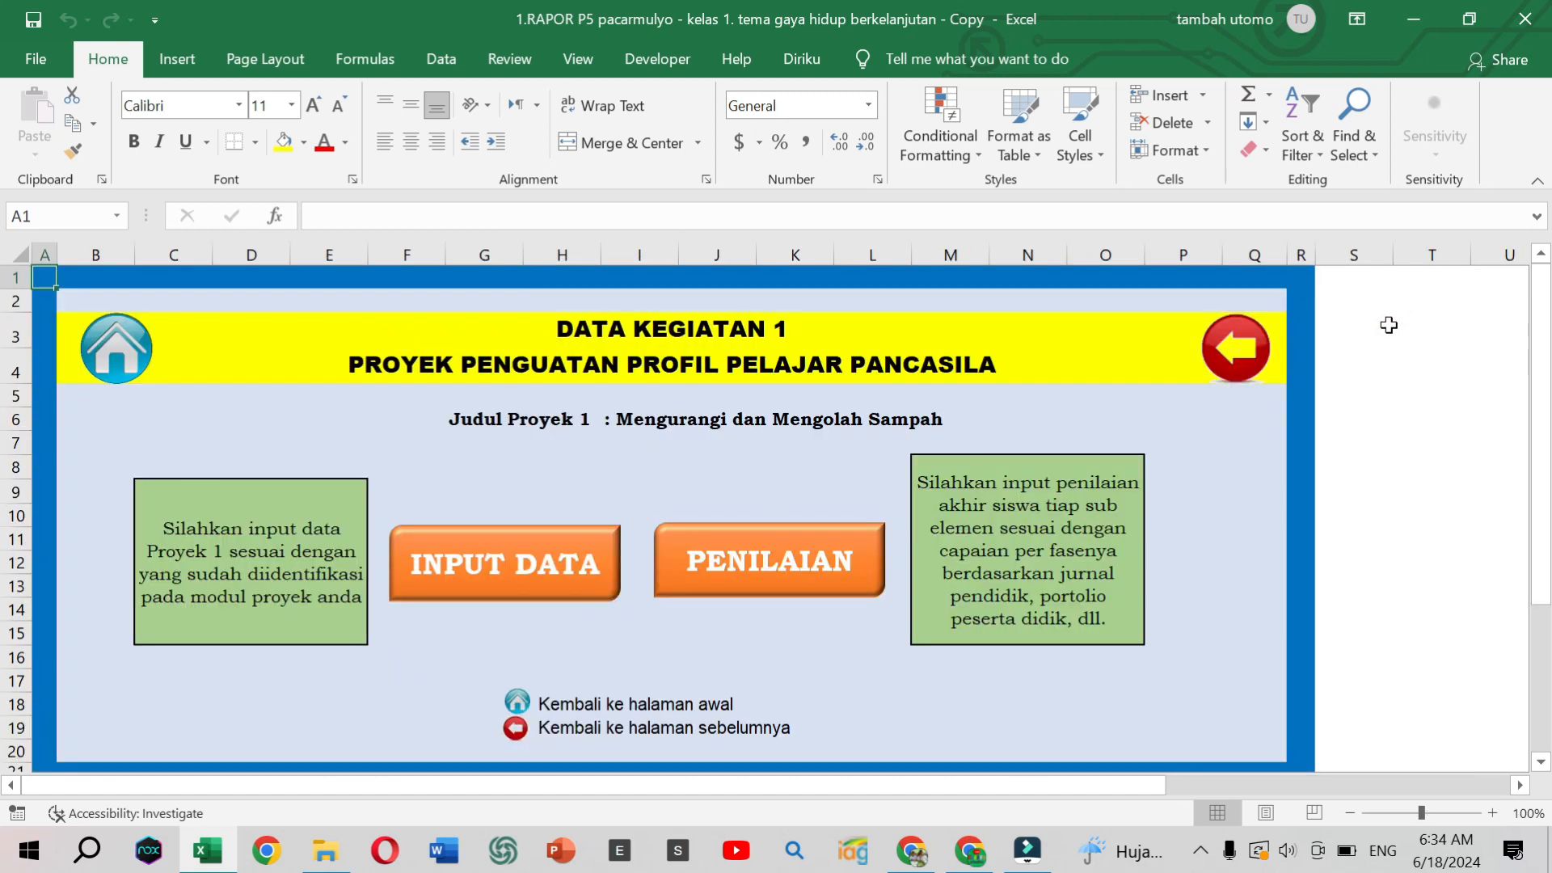
{"action": "left_click", "coordinate": [1224, 359]}
- Check the project title cell on the Proyek 2 data input sheet at 90% zoom and return to the main menu
{"action": "left_click", "coordinate": [558, 532]}
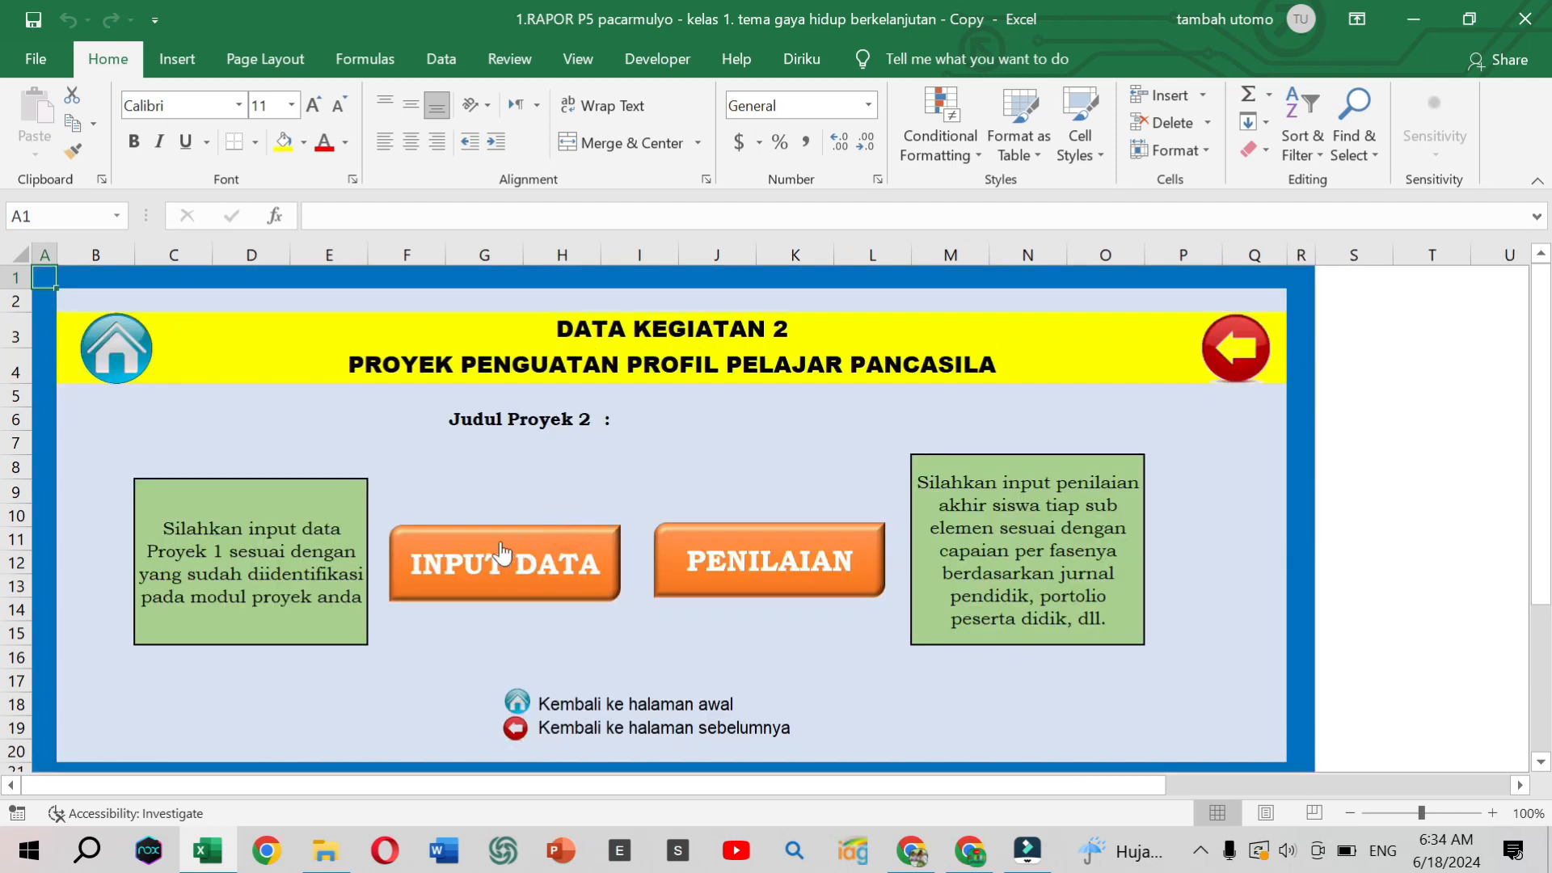
{"action": "left_click", "coordinate": [489, 558]}
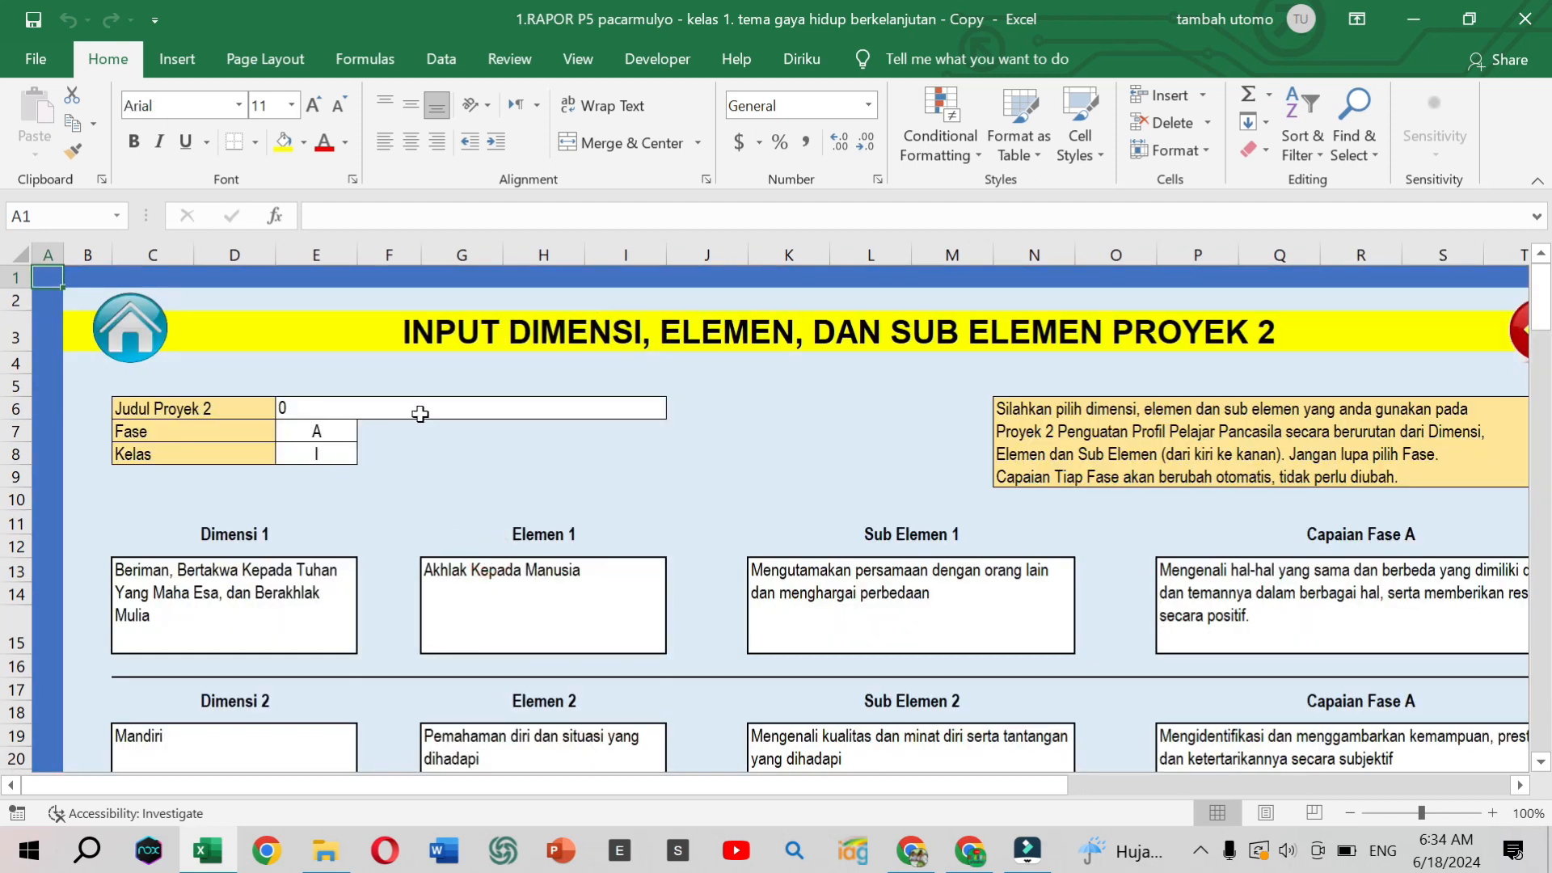
{"action": "left_click", "coordinate": [314, 406]}
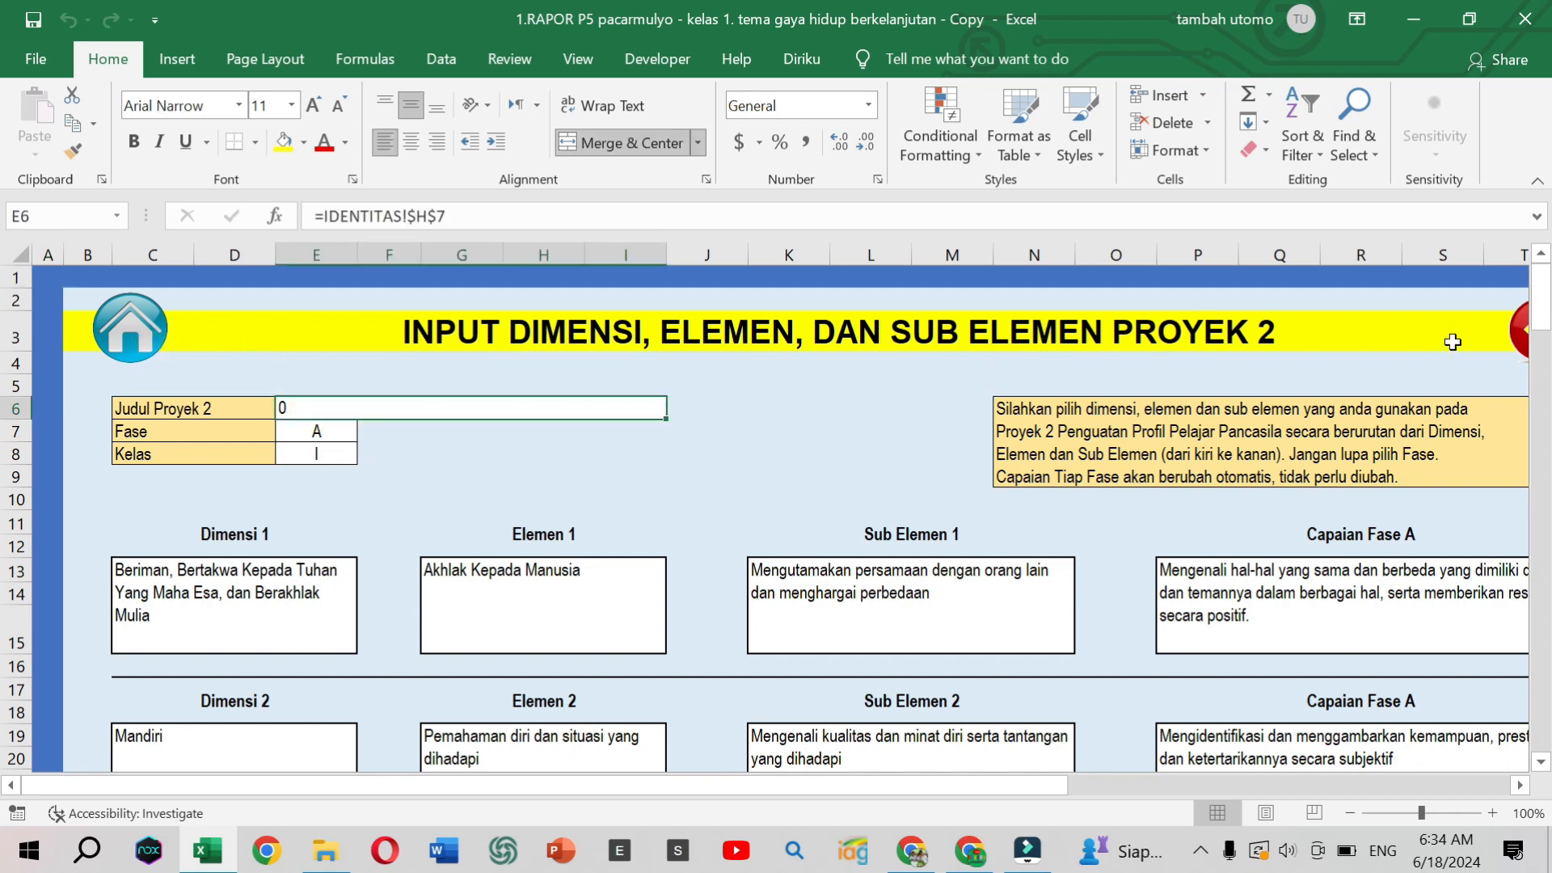
{"action": "left_click", "coordinate": [1350, 813]}
{"action": "left_click", "coordinate": [1350, 812]}
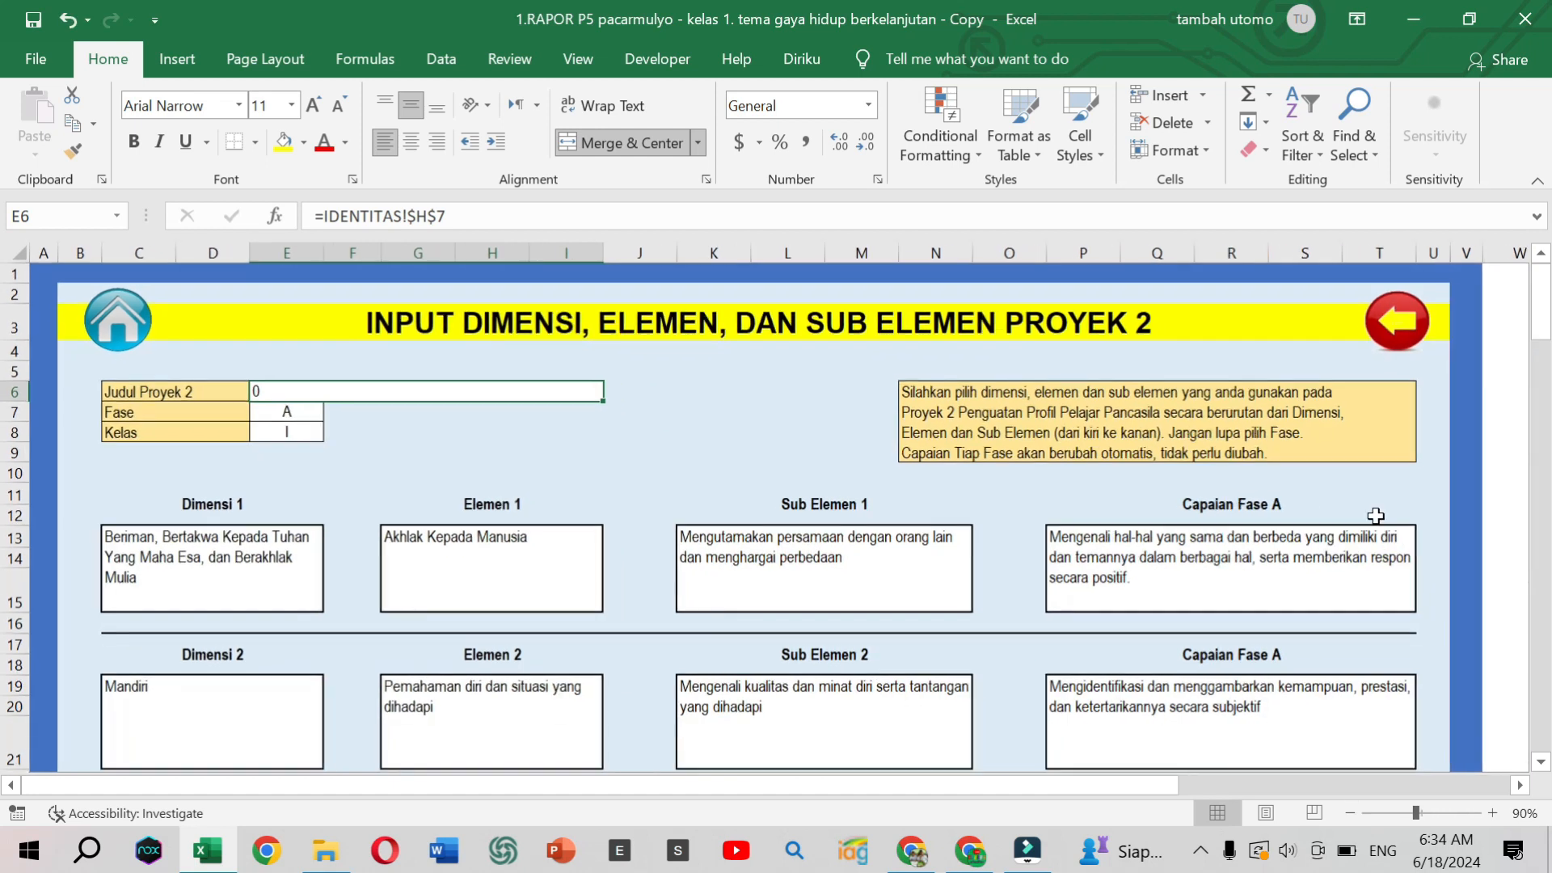
{"action": "left_click", "coordinate": [1394, 338]}
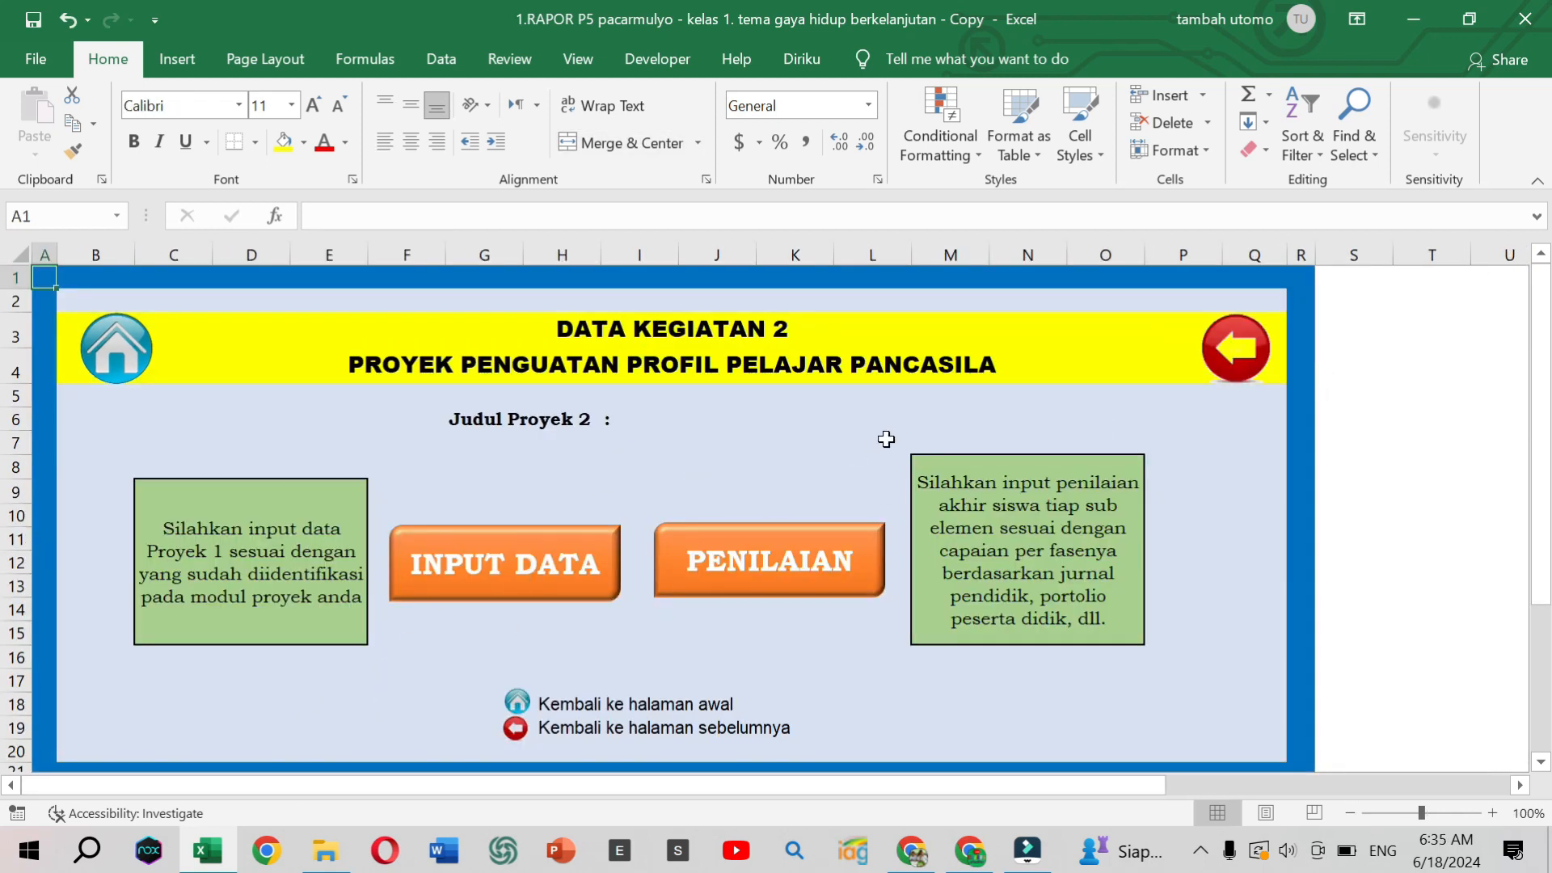
{"action": "left_click", "coordinate": [1251, 359]}
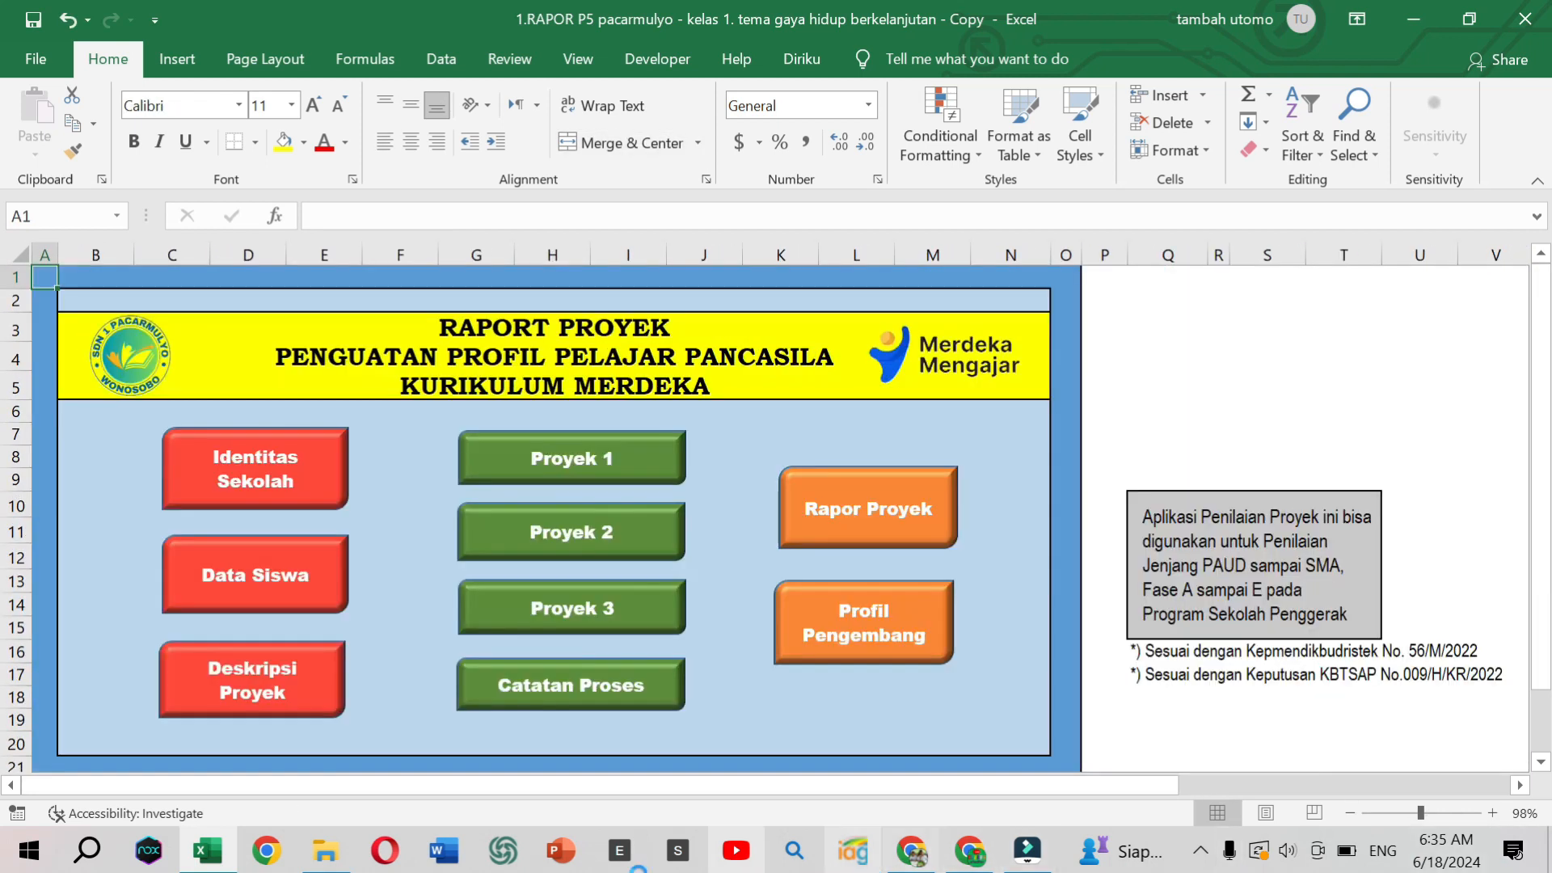
- Enter "Budaya Lengger di Daerahku" as the title of project 2 on the Identitas Sekolah sheet
{"action": "left_click", "coordinate": [271, 502]}
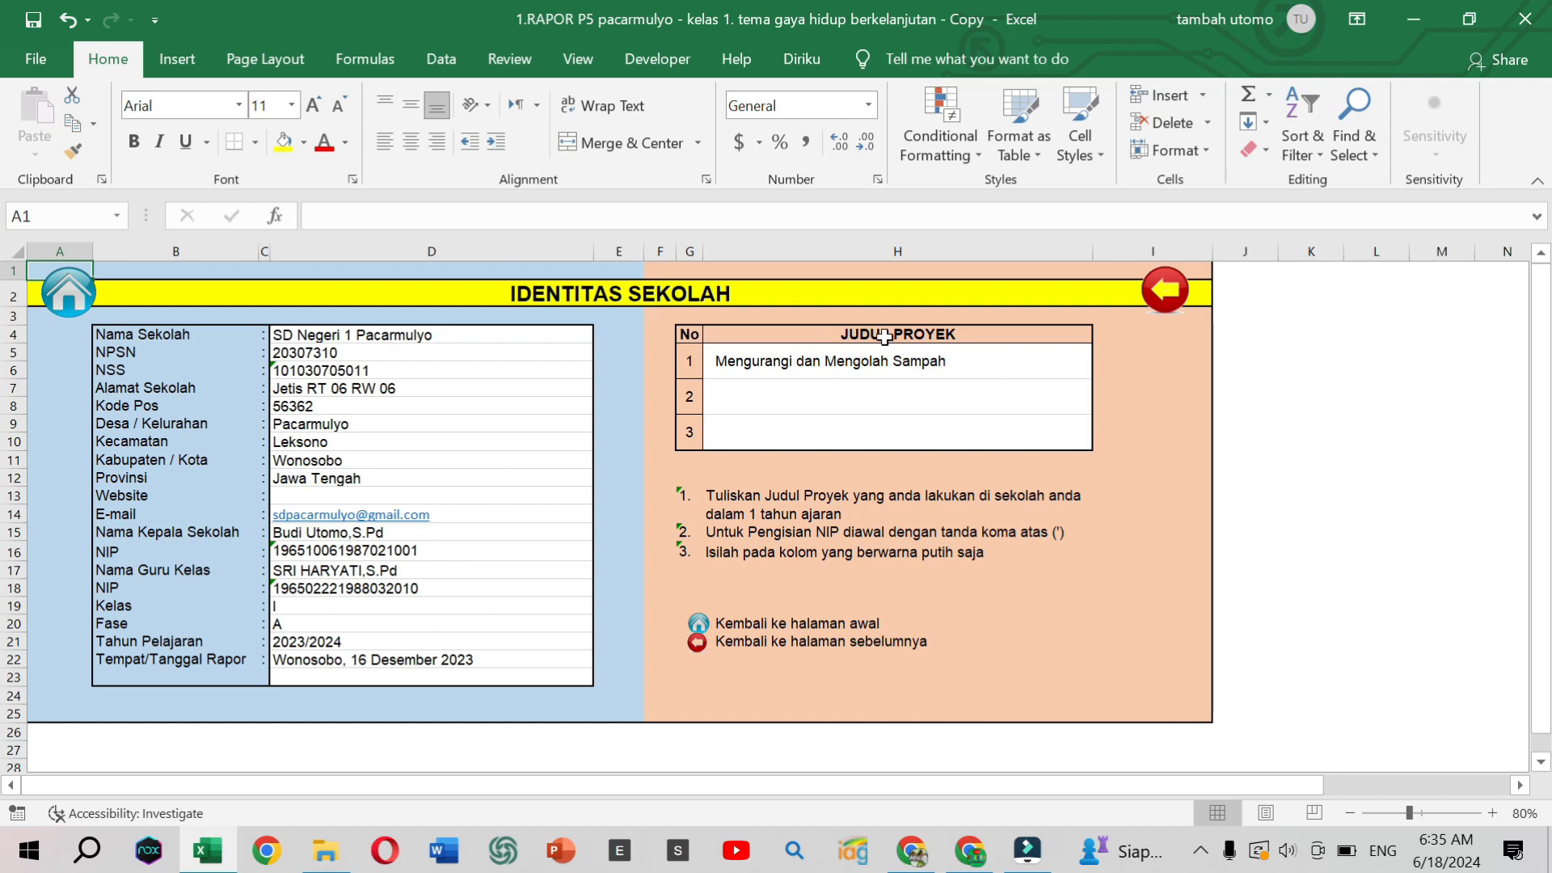
{"action": "left_click", "coordinate": [788, 396]}
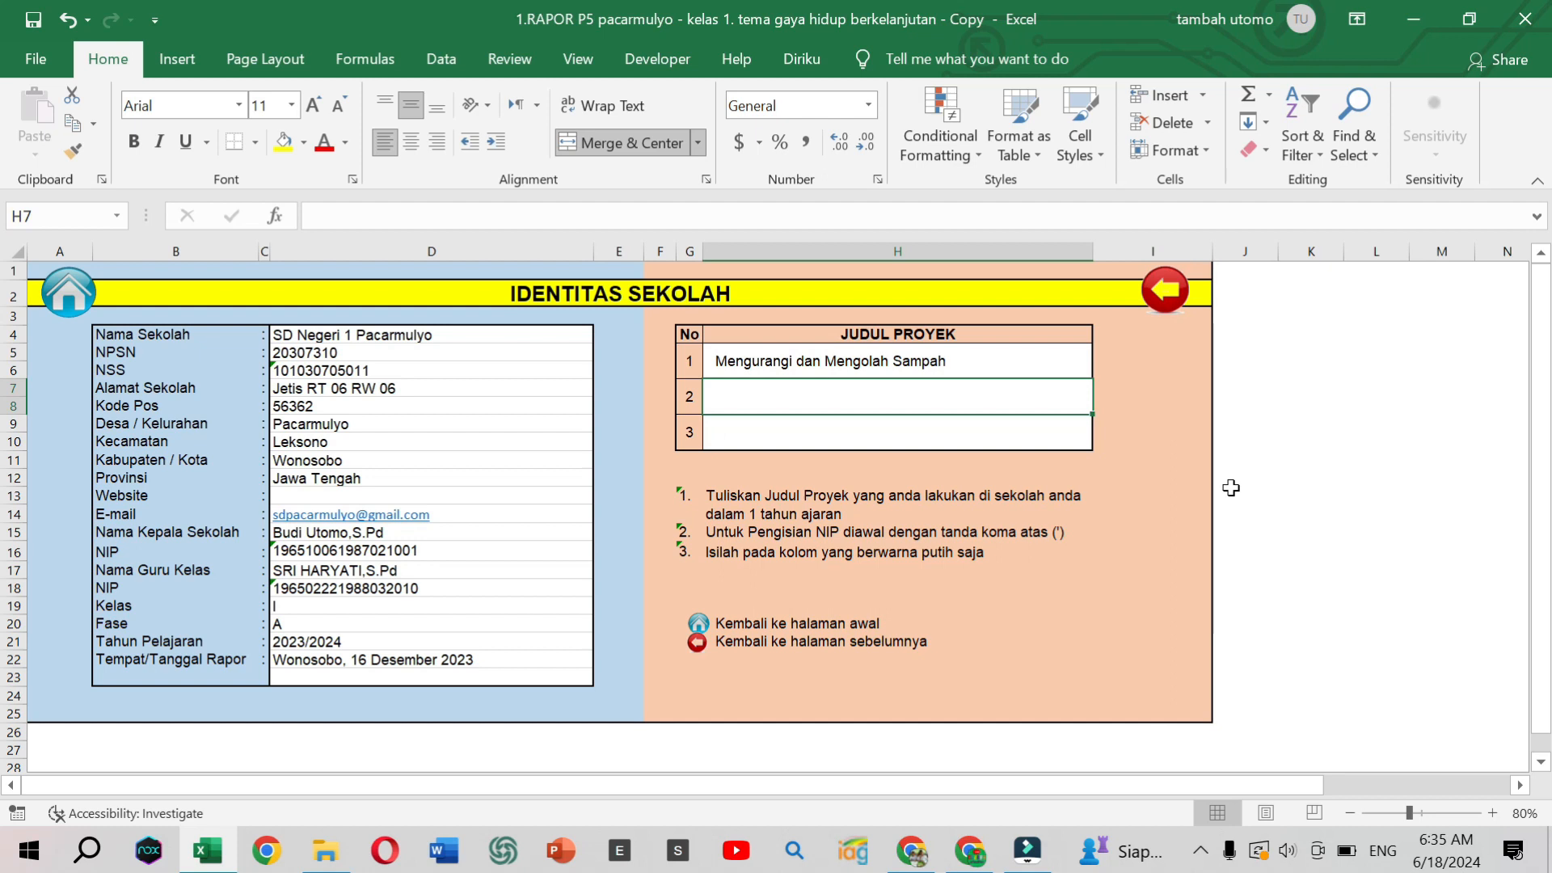
{"action": "type", "text": "Buday"}
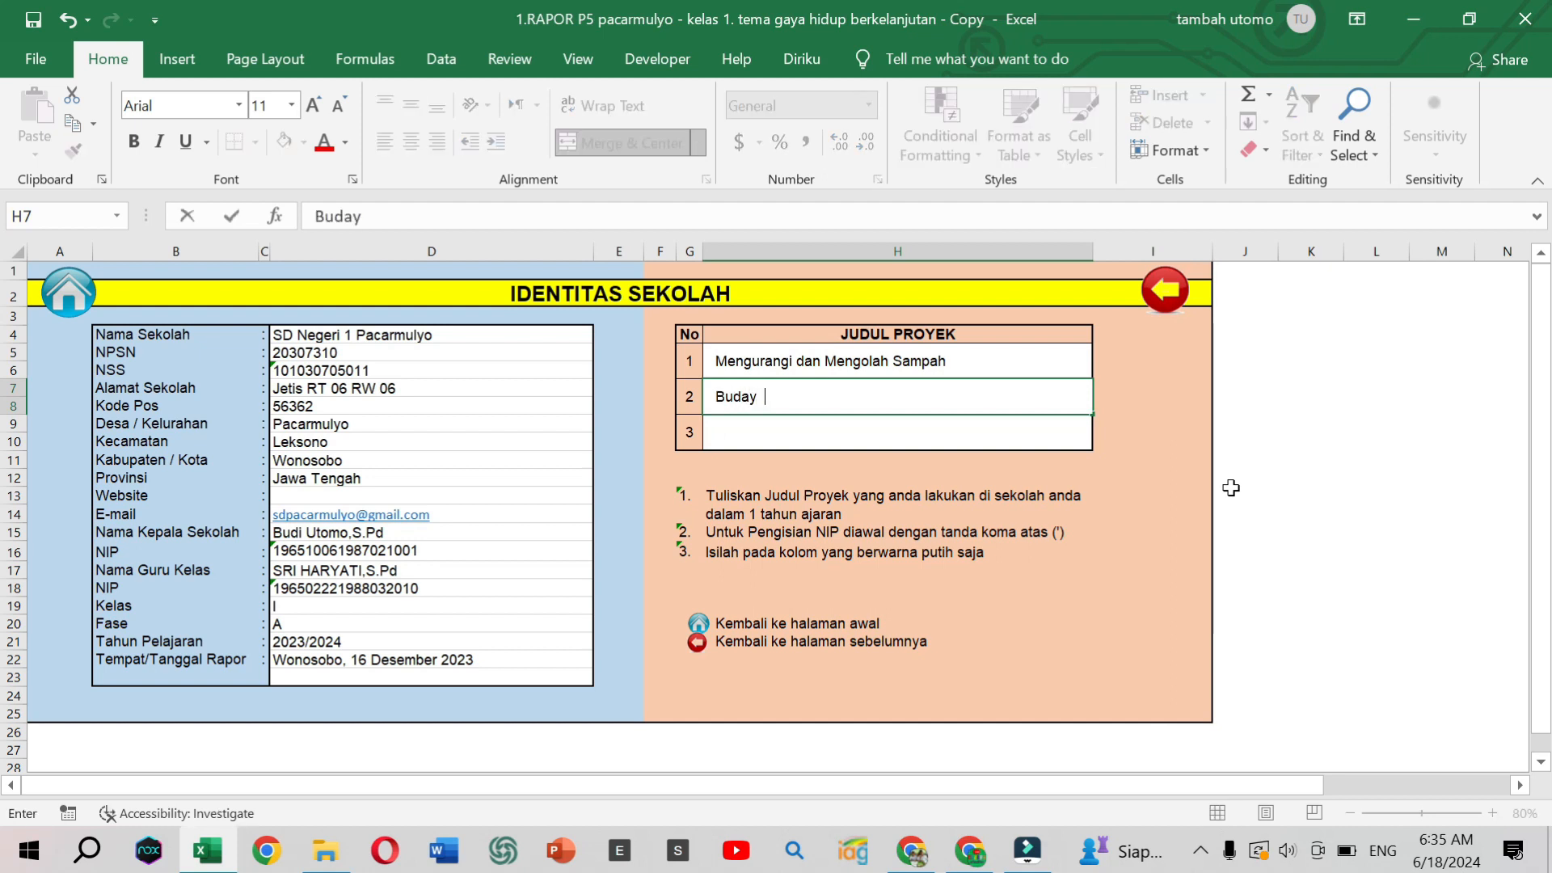
{"action": "type", "text": "a Lengger di daera"}
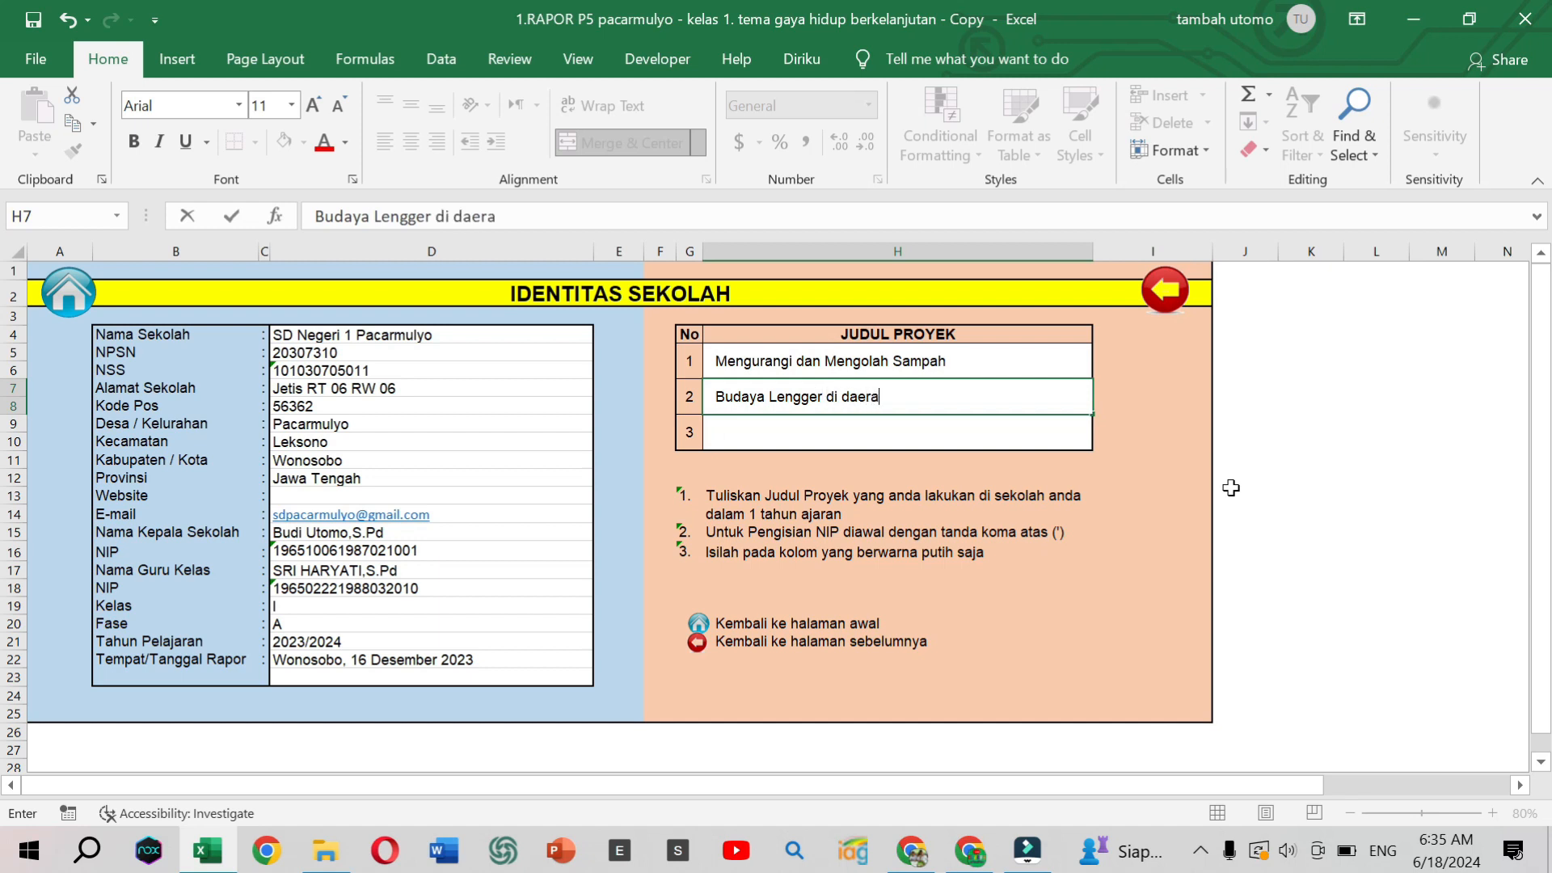
{"action": "type", "text": "hku"}
{"action": "left_click", "coordinate": [850, 396]}
{"action": "key", "text": "BackSpace"}
{"action": "type", "text": "D"}
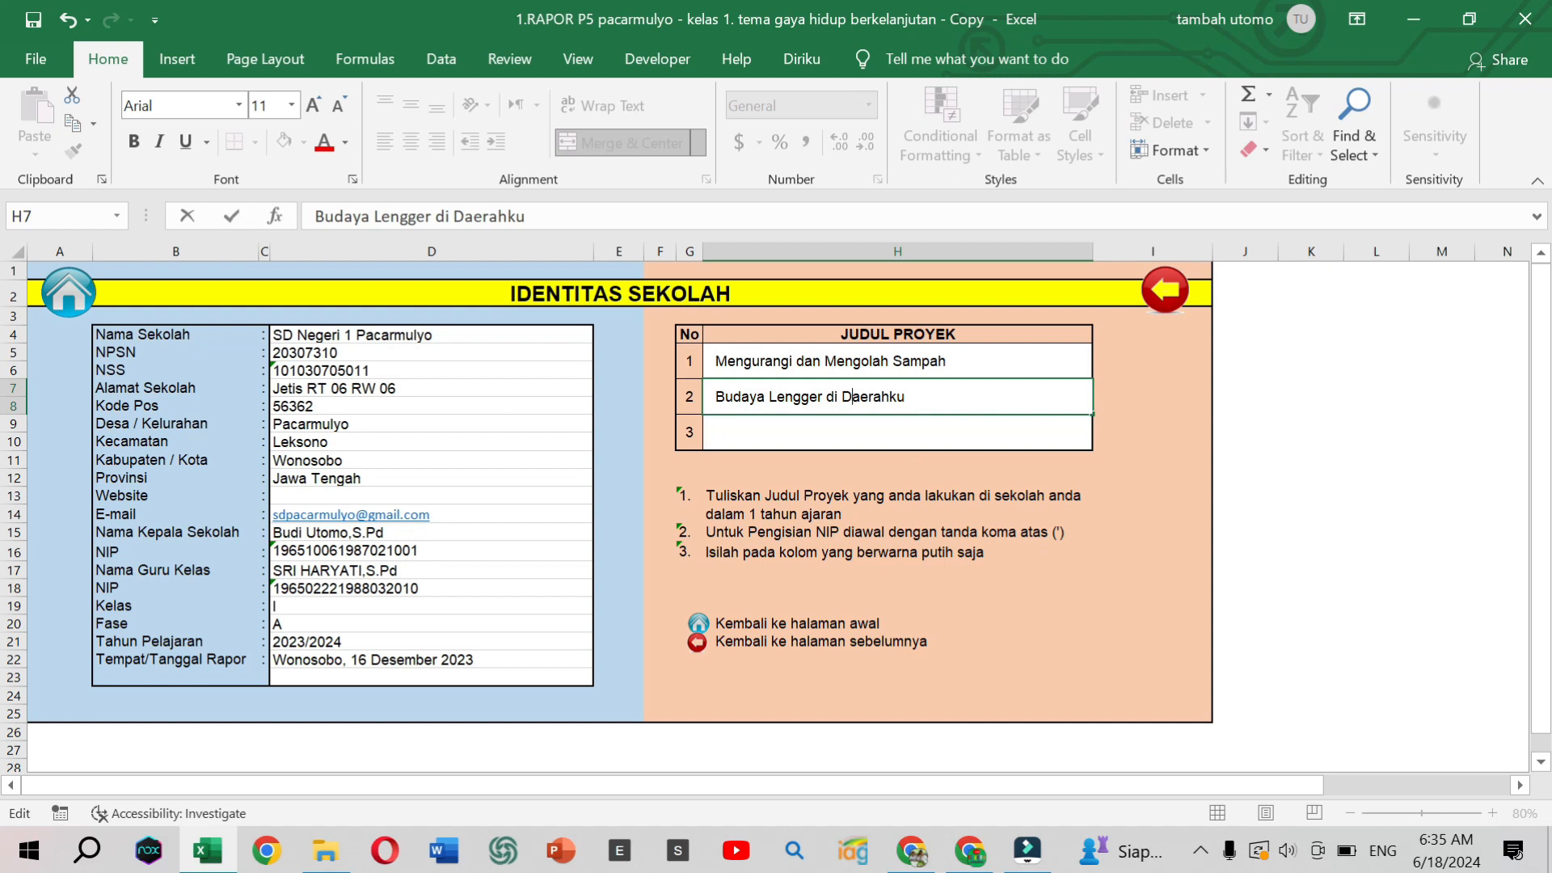
{"action": "left_click", "coordinate": [833, 438]}
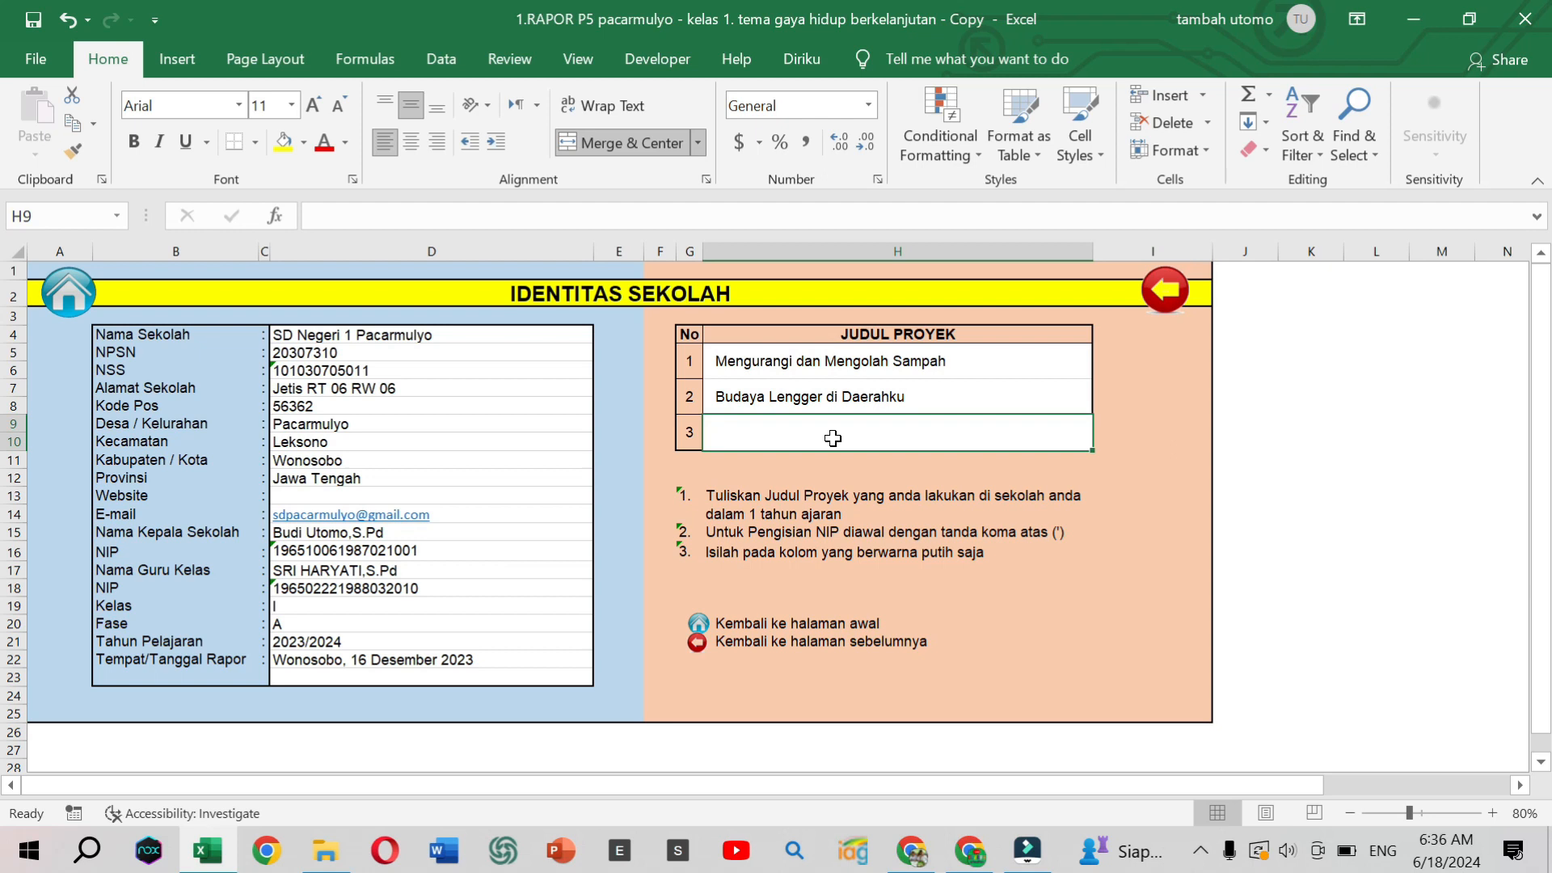
- Enter "Cerdas membuat keripik Salak" as the title of project 3 and return to the main menu
{"action": "left_click", "coordinate": [930, 369]}
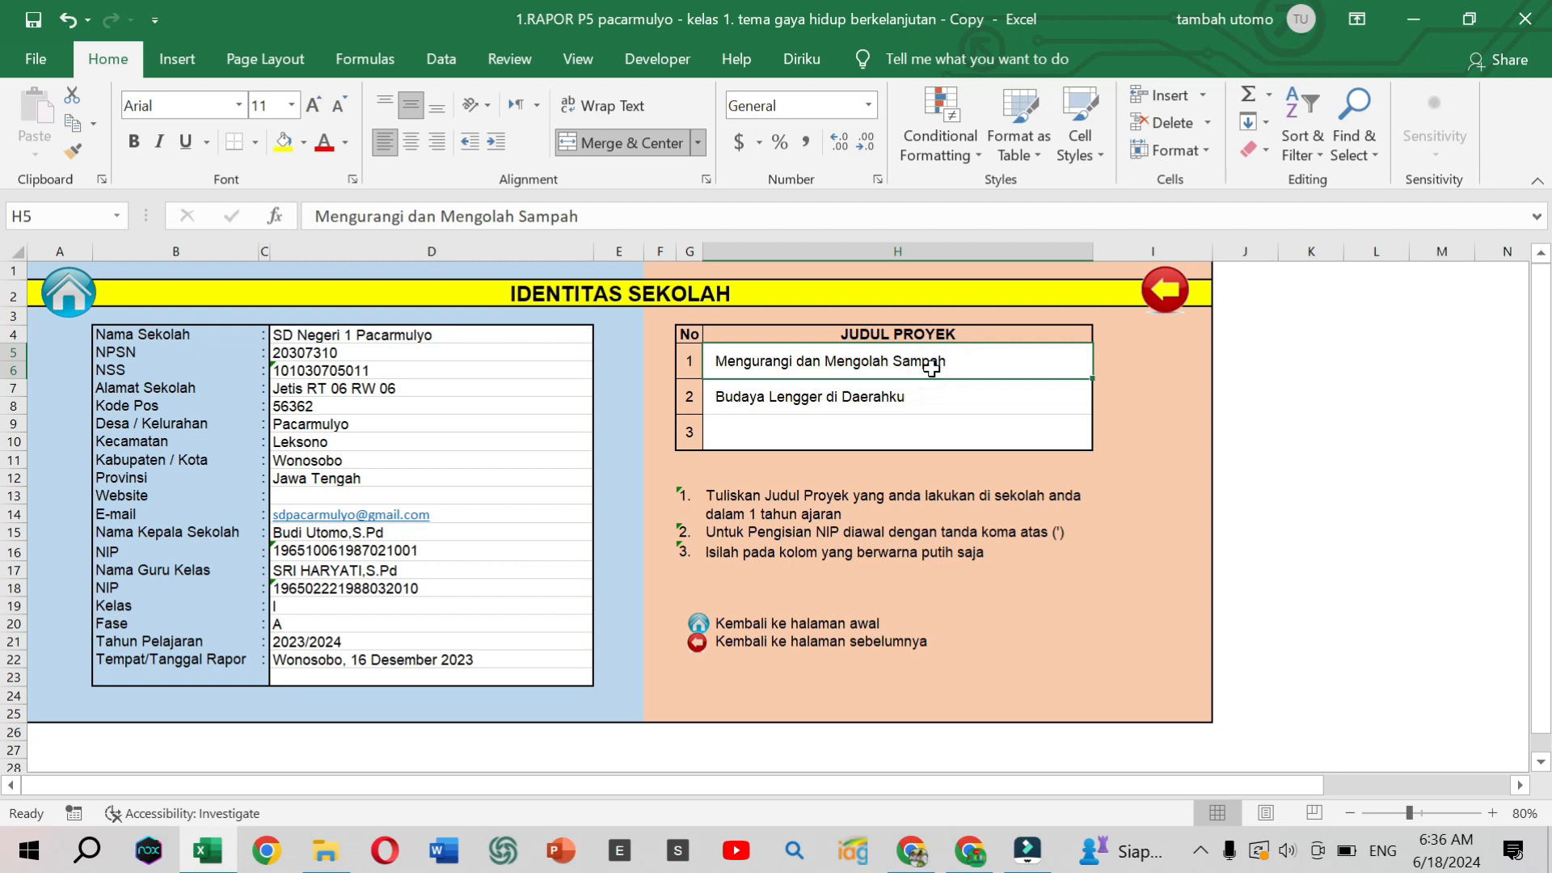
{"action": "left_click", "coordinate": [922, 405]}
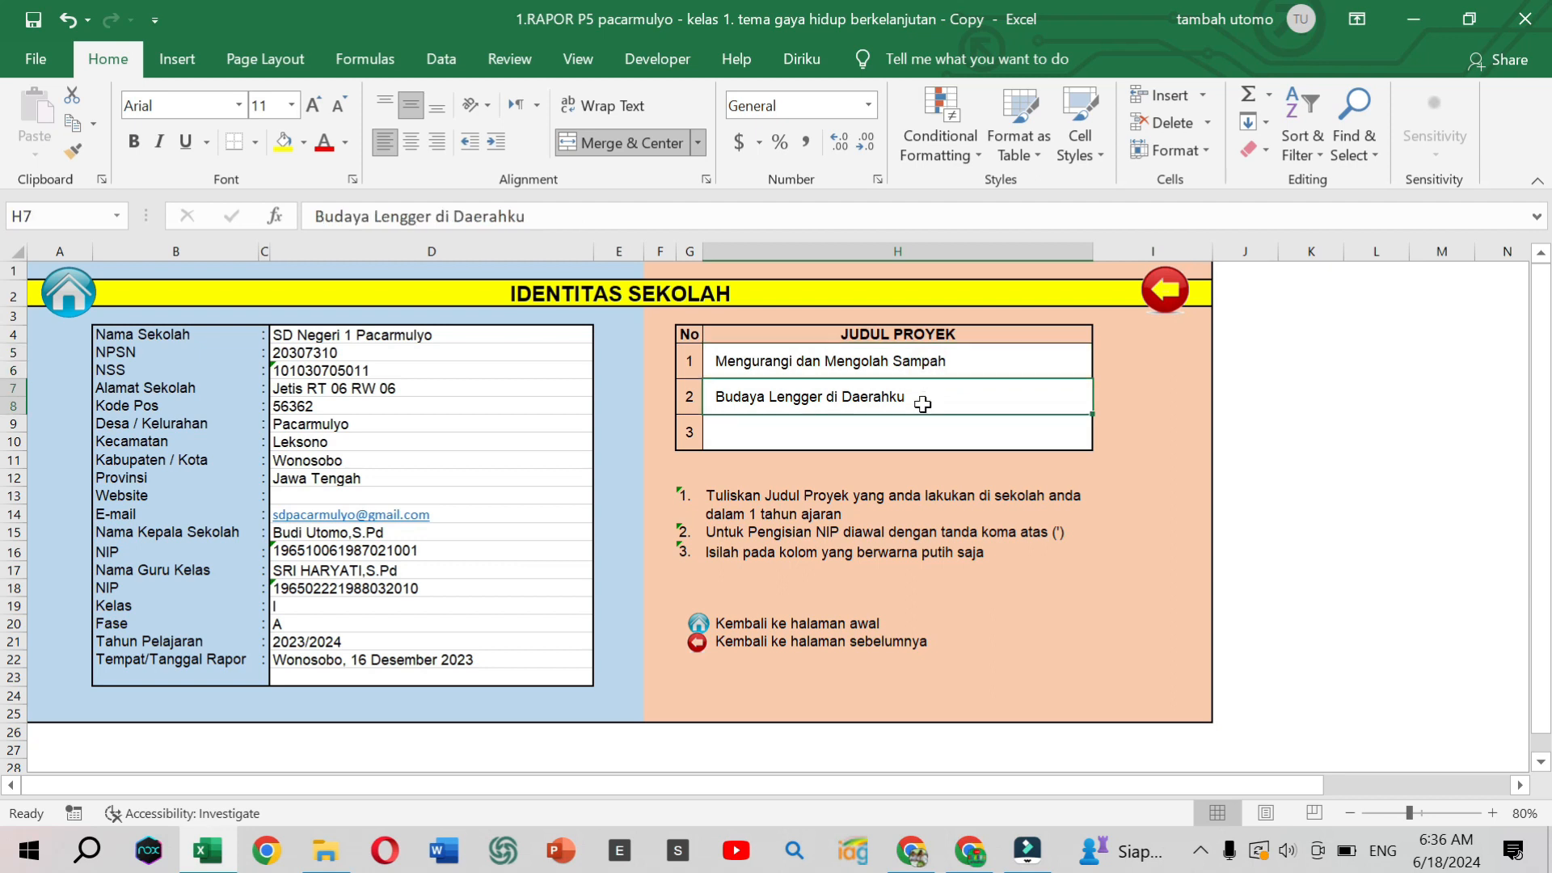
{"action": "left_click", "coordinate": [881, 444]}
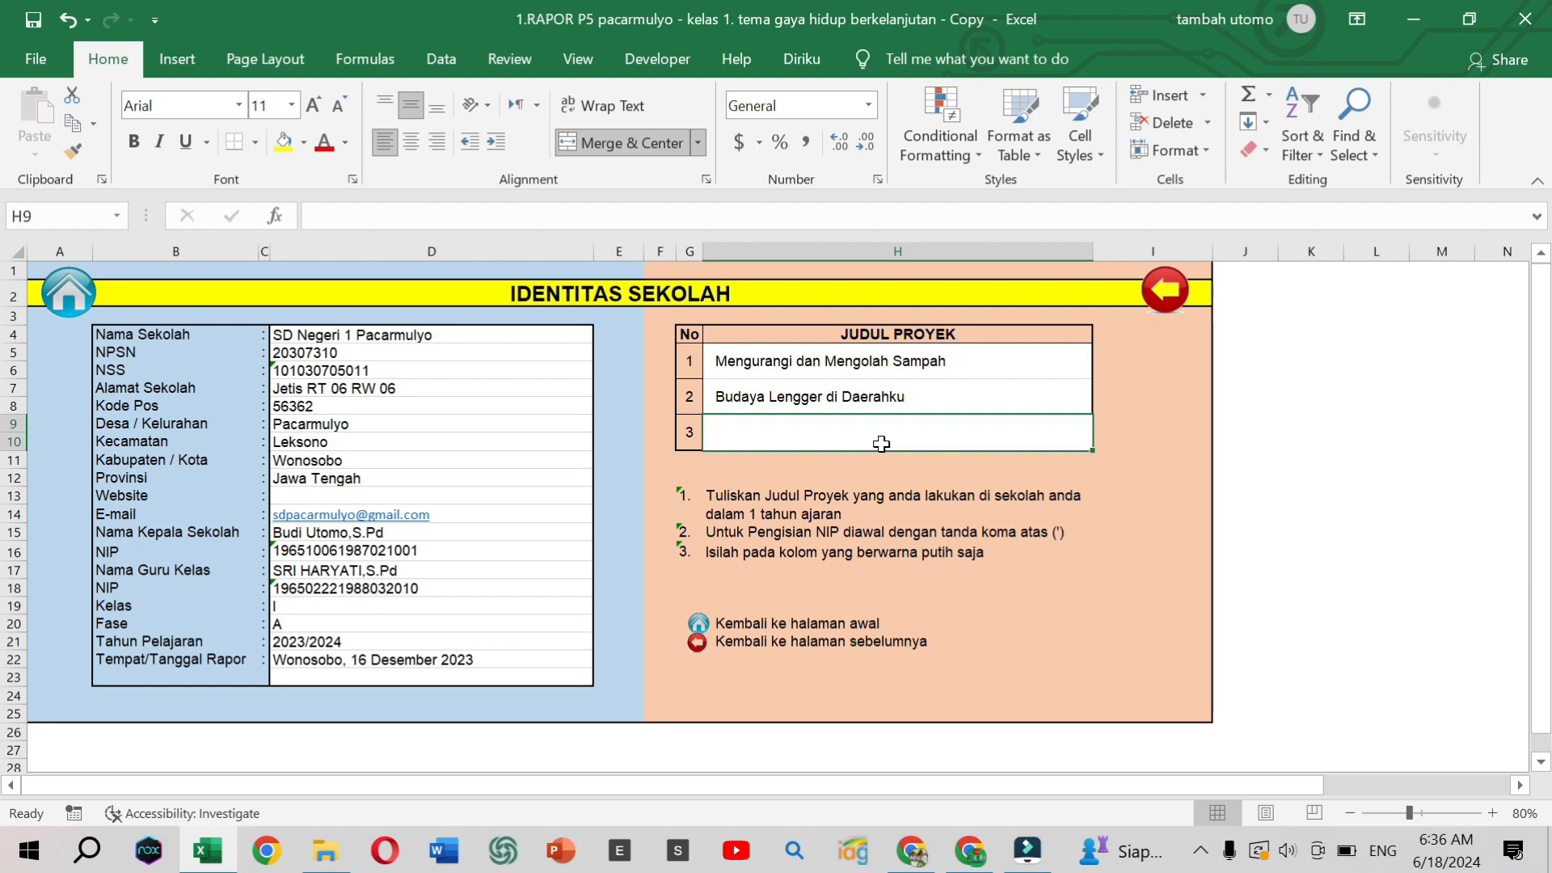
{"action": "type", "text": "Cerdas"}
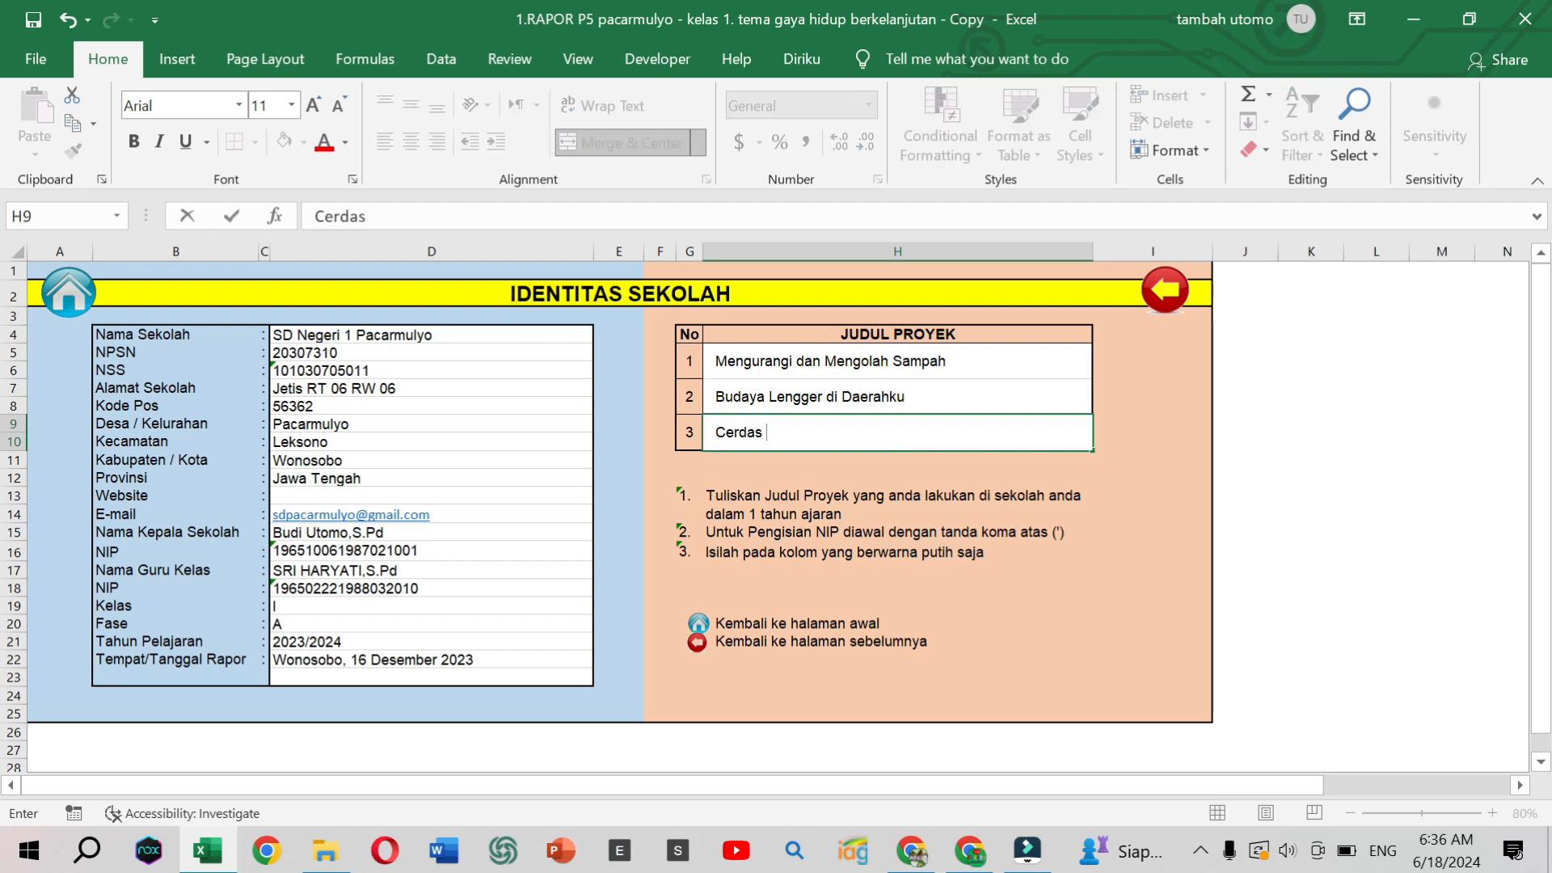
{"action": "type", "text": " membuat keripik Salak"}
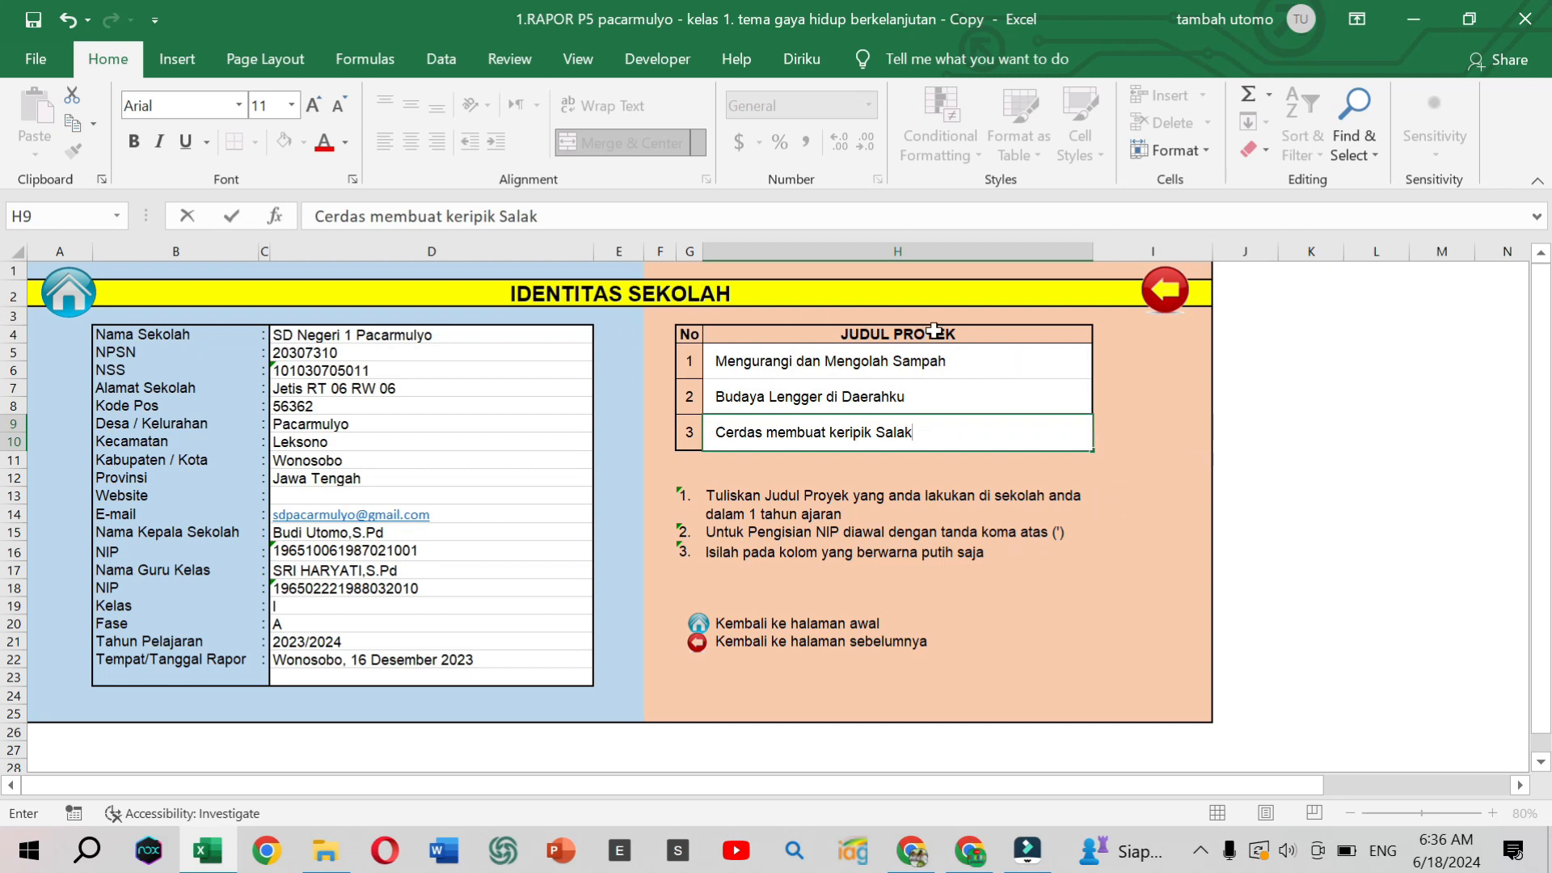
{"action": "left_click", "coordinate": [765, 360]}
{"action": "left_click", "coordinate": [748, 402]}
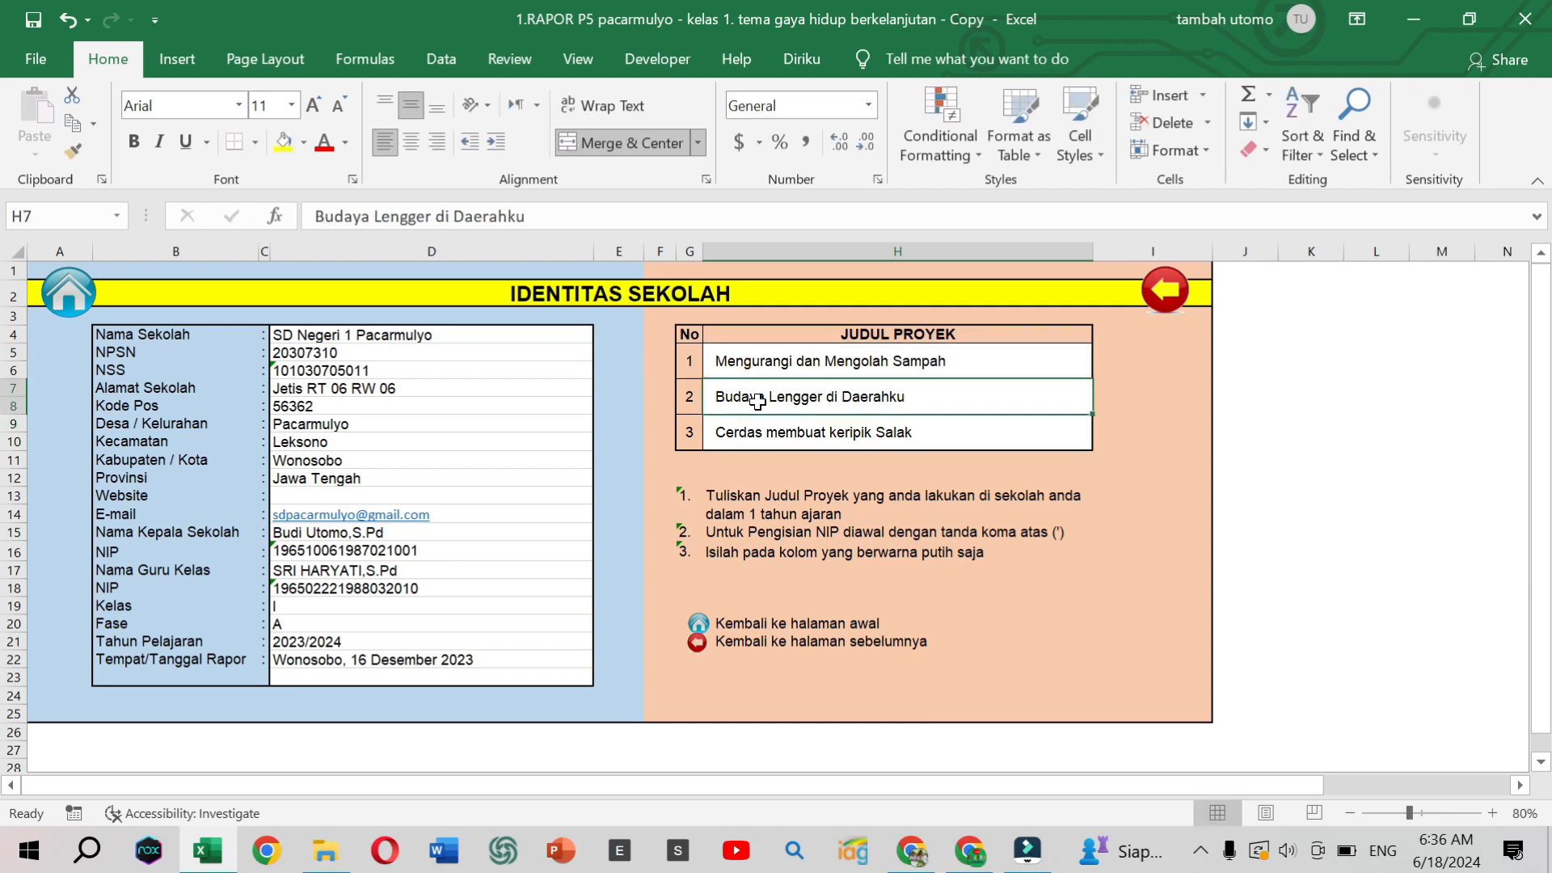
{"action": "left_click", "coordinate": [801, 439]}
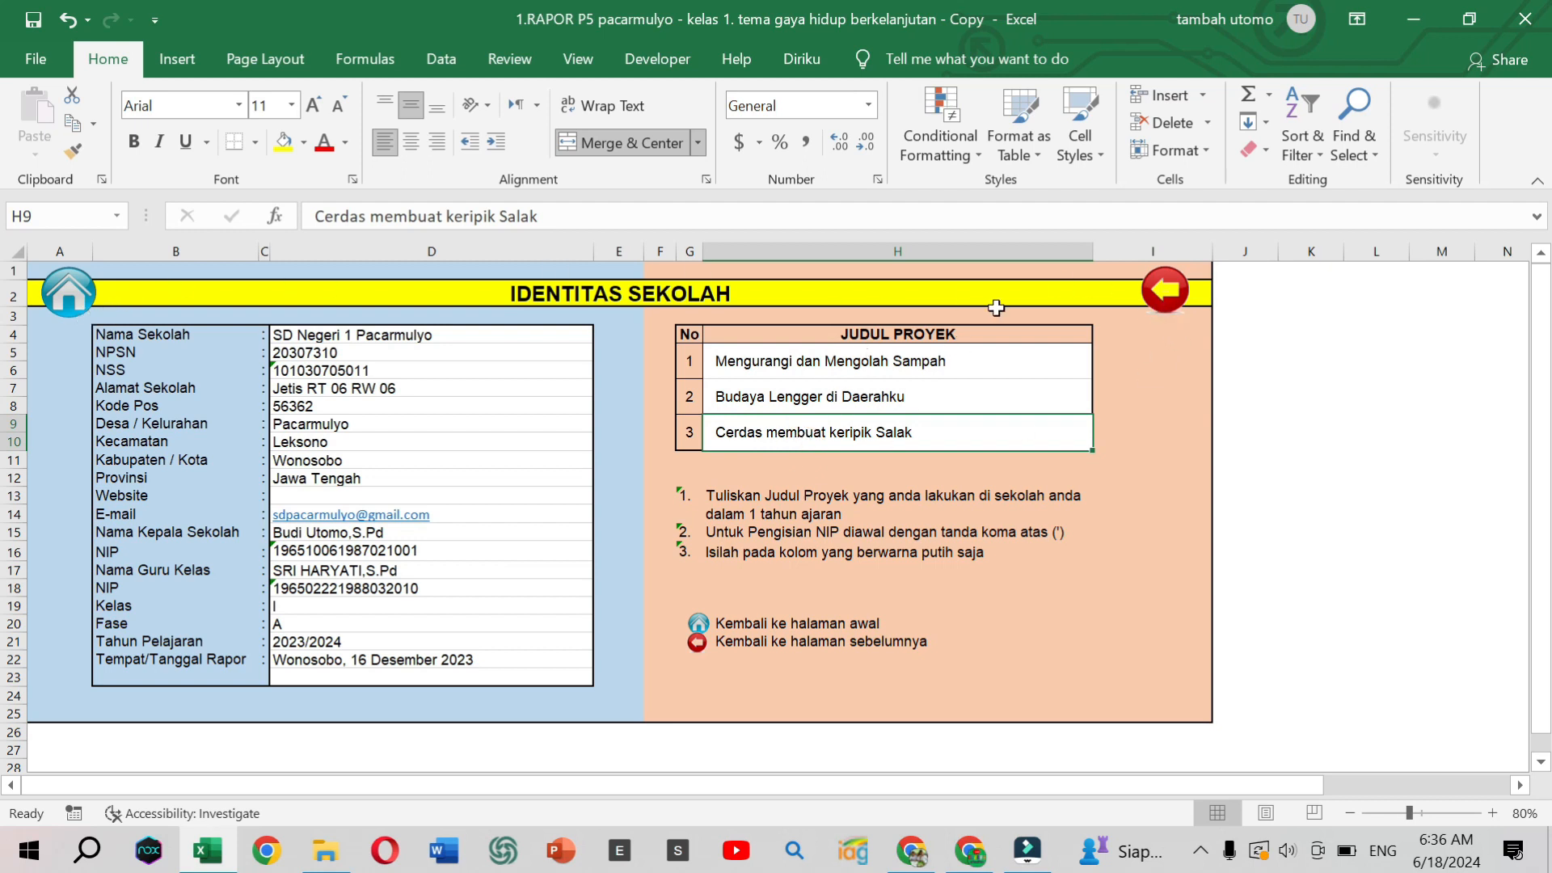
{"action": "left_click", "coordinate": [1173, 298]}
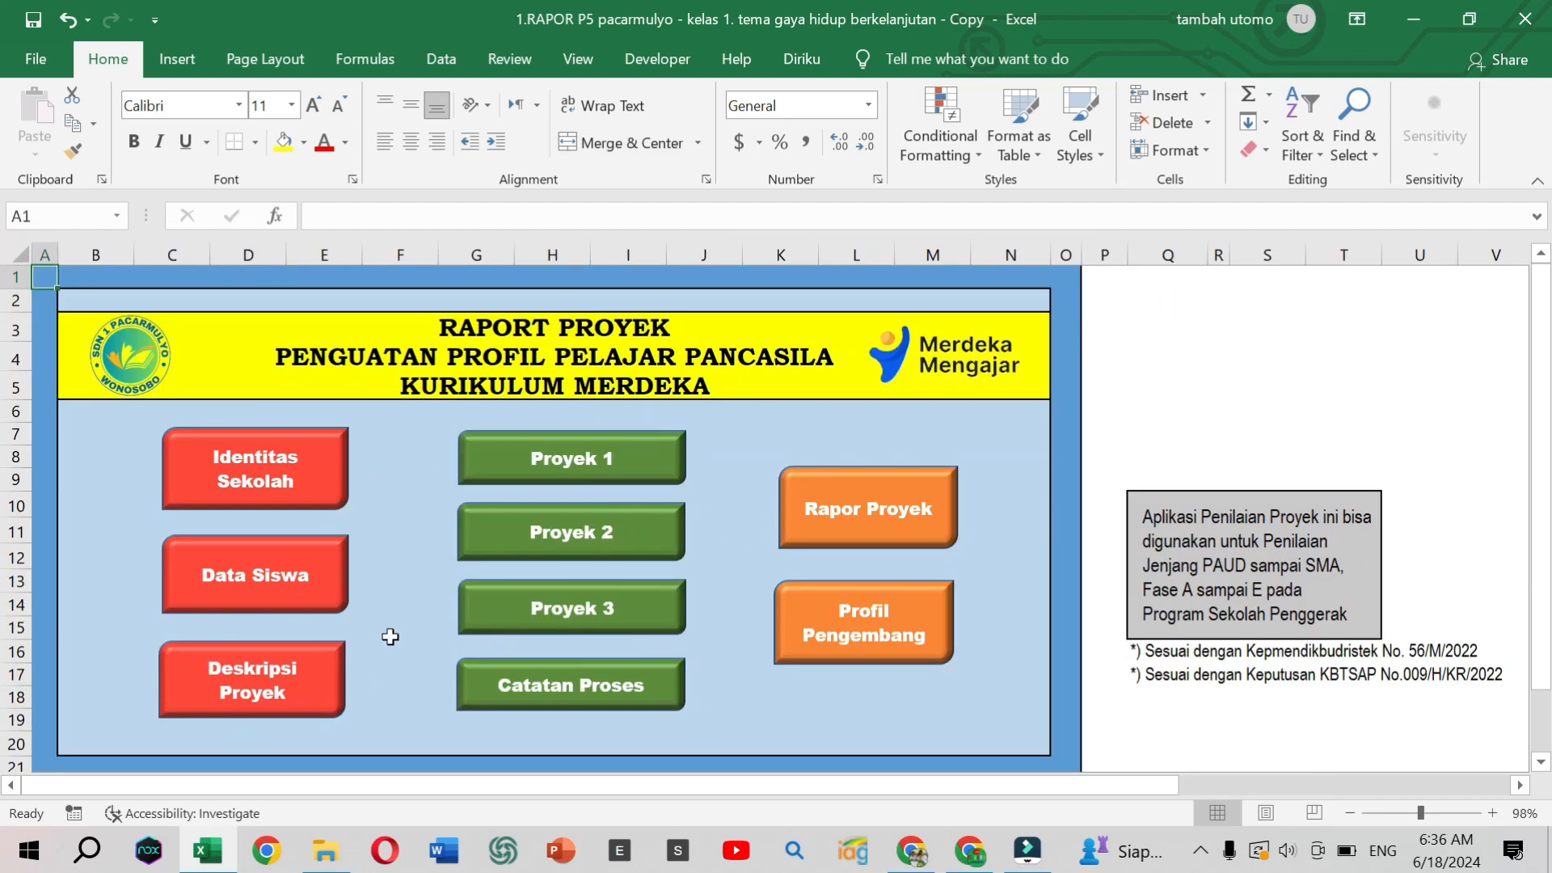
- Examine the titles and description boxes of all three projects on the Deskripsi Proyek sheet, and return to the main menu
{"action": "left_click", "coordinate": [272, 665]}
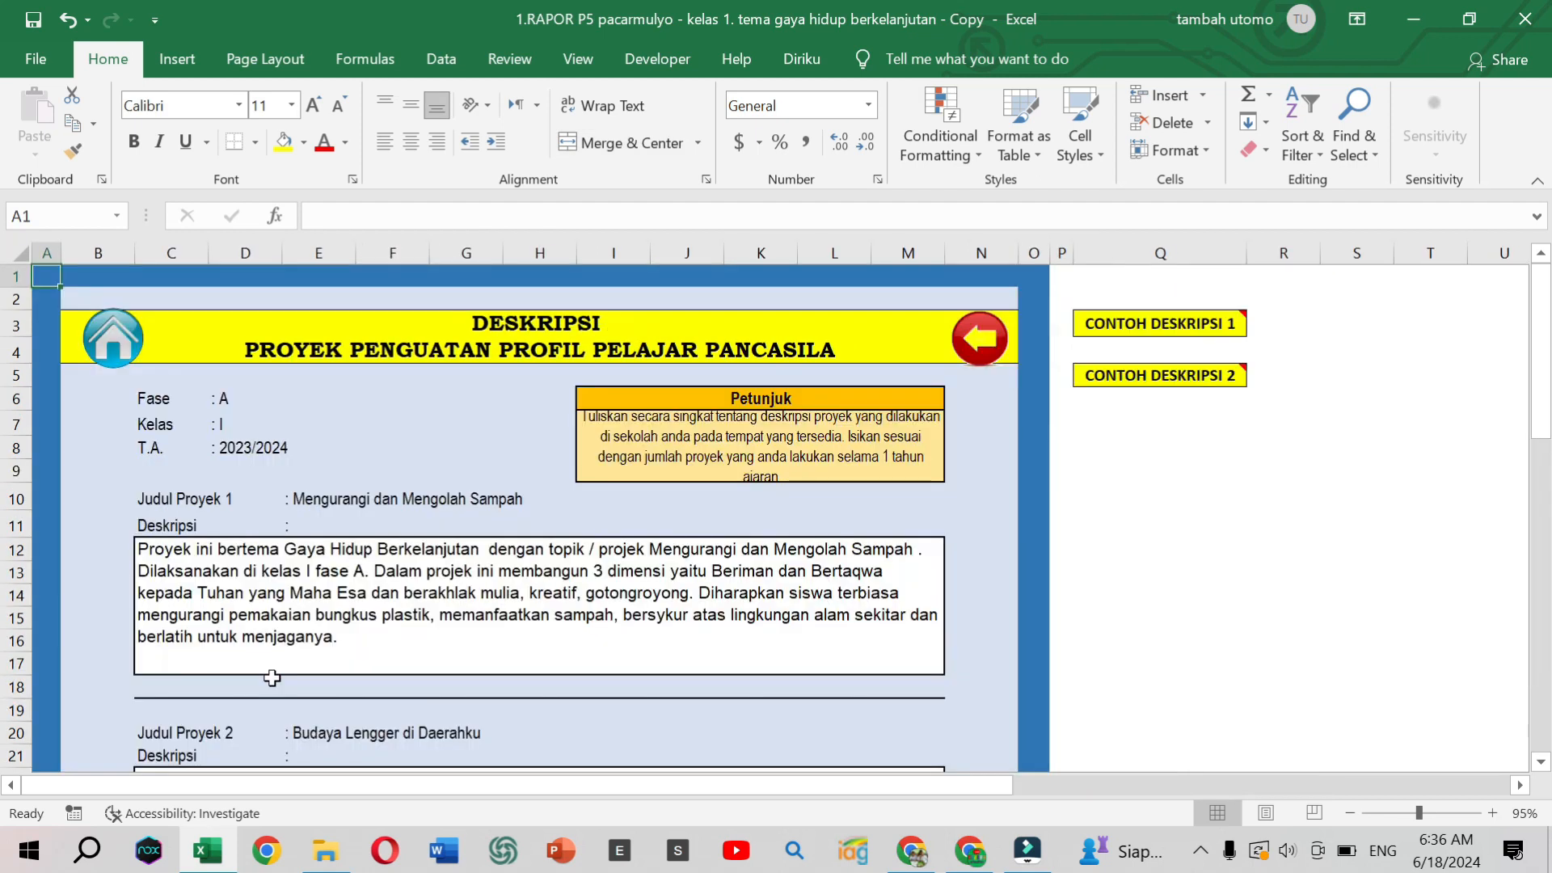
{"action": "scroll", "coordinate": [431, 537], "scroll_direction": "down", "scroll_amount": 3}
{"action": "scroll", "coordinate": [429, 537], "scroll_direction": "up", "scroll_amount": 1}
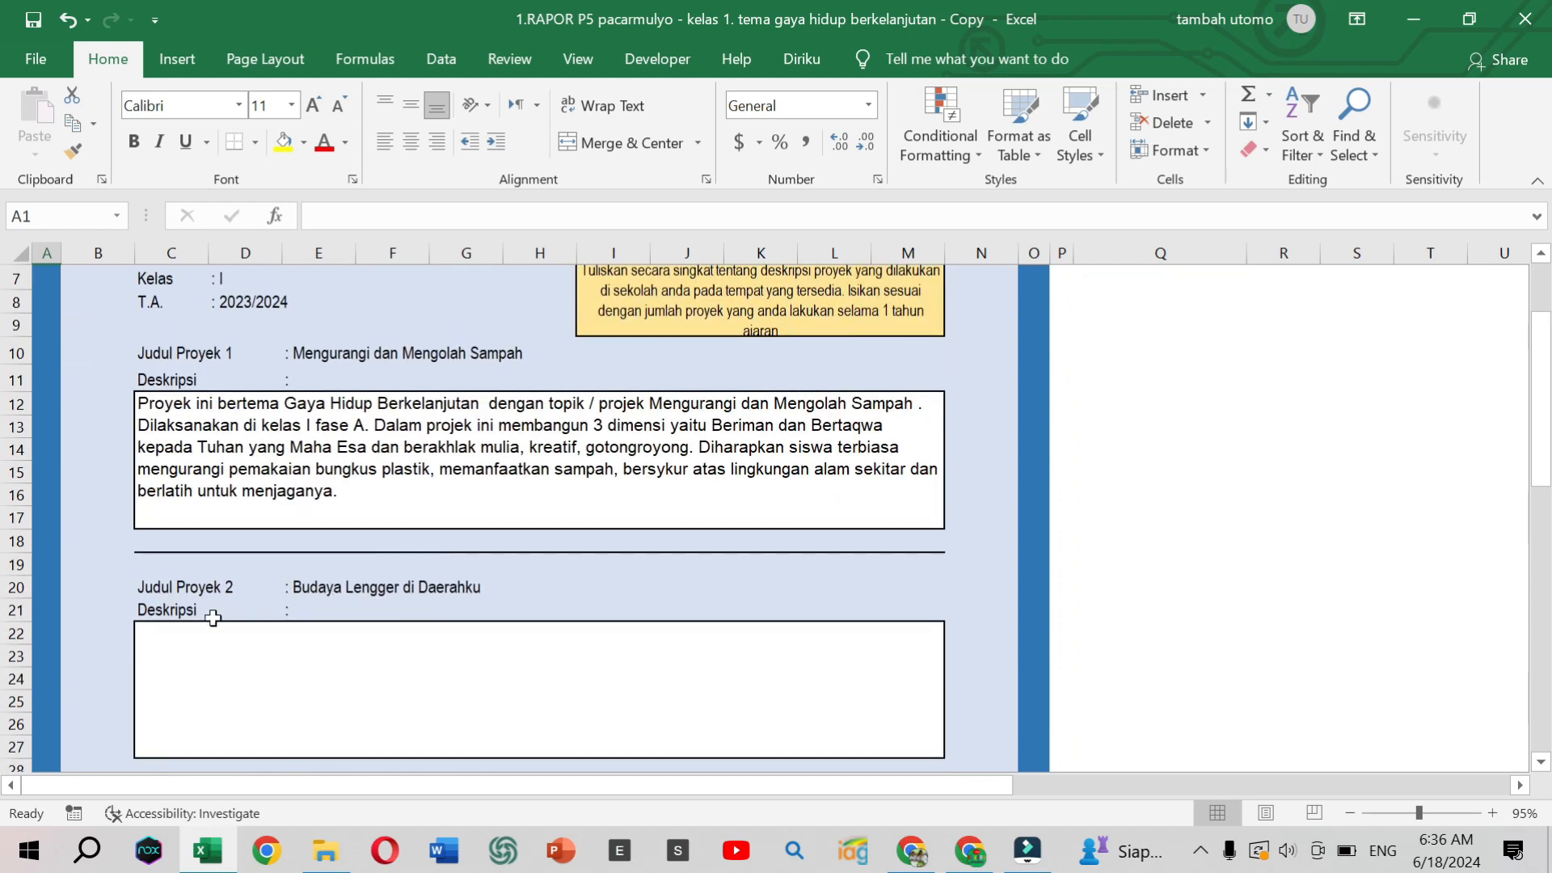
{"action": "scroll", "coordinate": [201, 619], "scroll_direction": "down", "scroll_amount": 2}
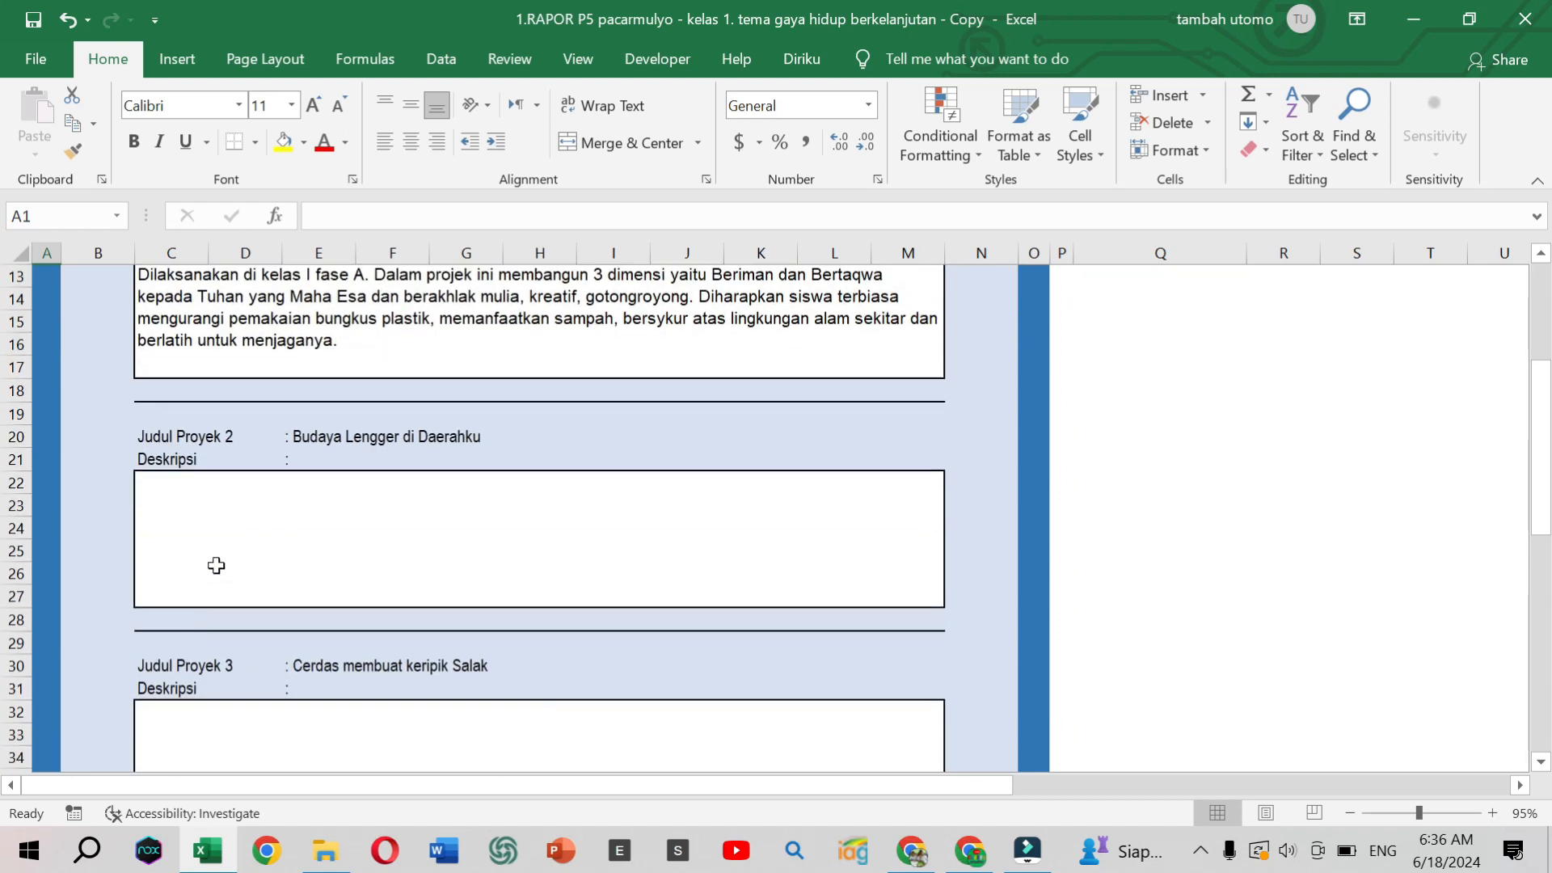
{"action": "scroll", "coordinate": [215, 565], "scroll_direction": "down", "scroll_amount": 3}
{"action": "scroll", "coordinate": [216, 565], "scroll_direction": "up", "scroll_amount": 1}
{"action": "scroll", "coordinate": [216, 565], "scroll_direction": "up", "scroll_amount": 3}
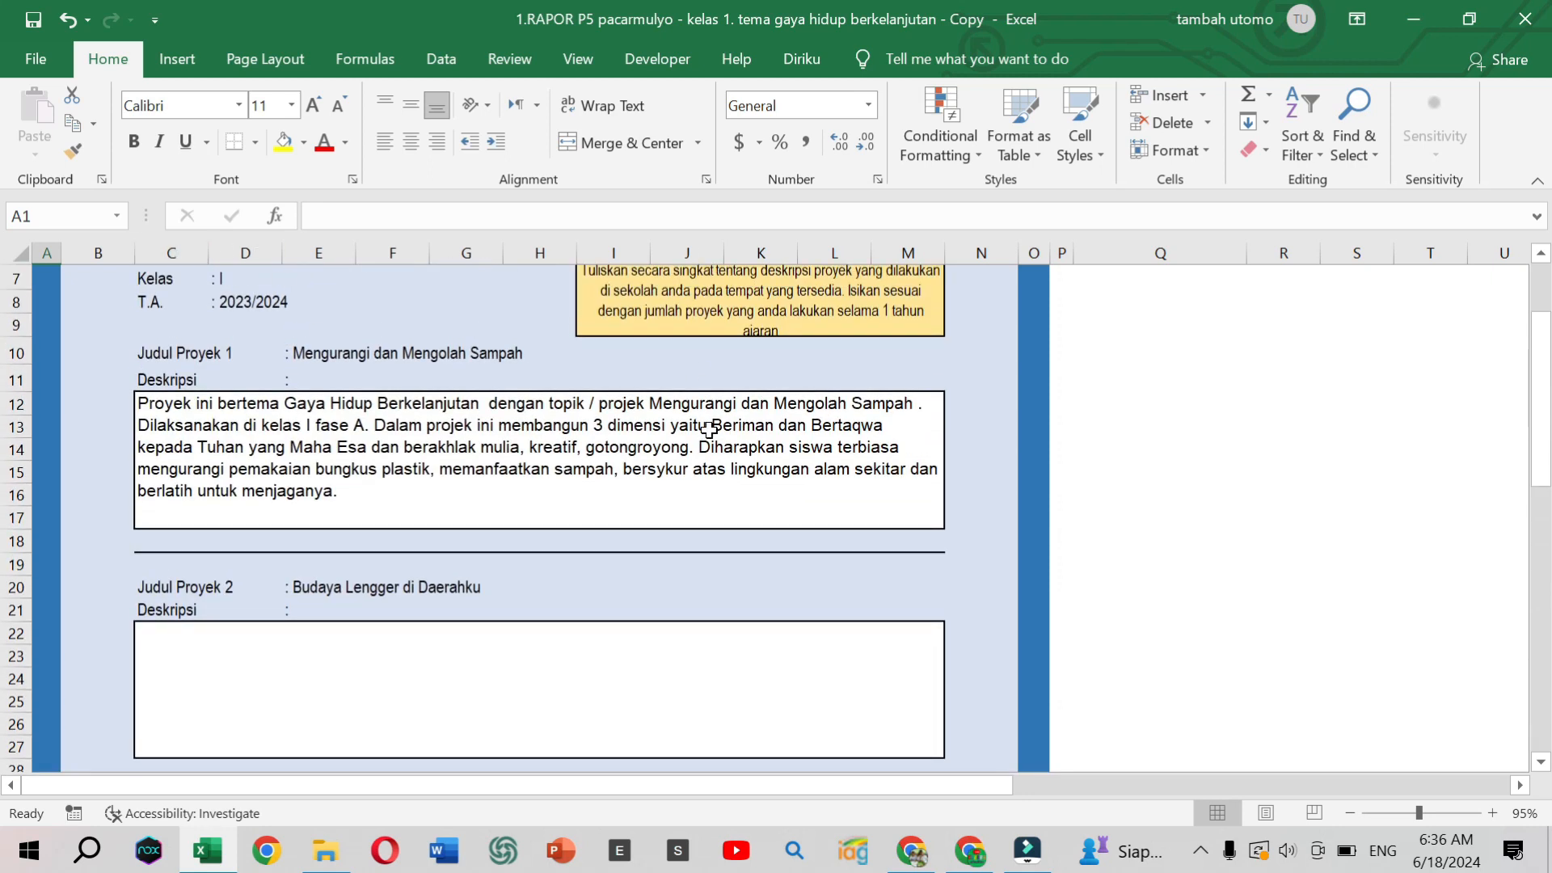
{"action": "scroll", "coordinate": [709, 426], "scroll_direction": "up", "scroll_amount": 2}
{"action": "left_click", "coordinate": [991, 338]}
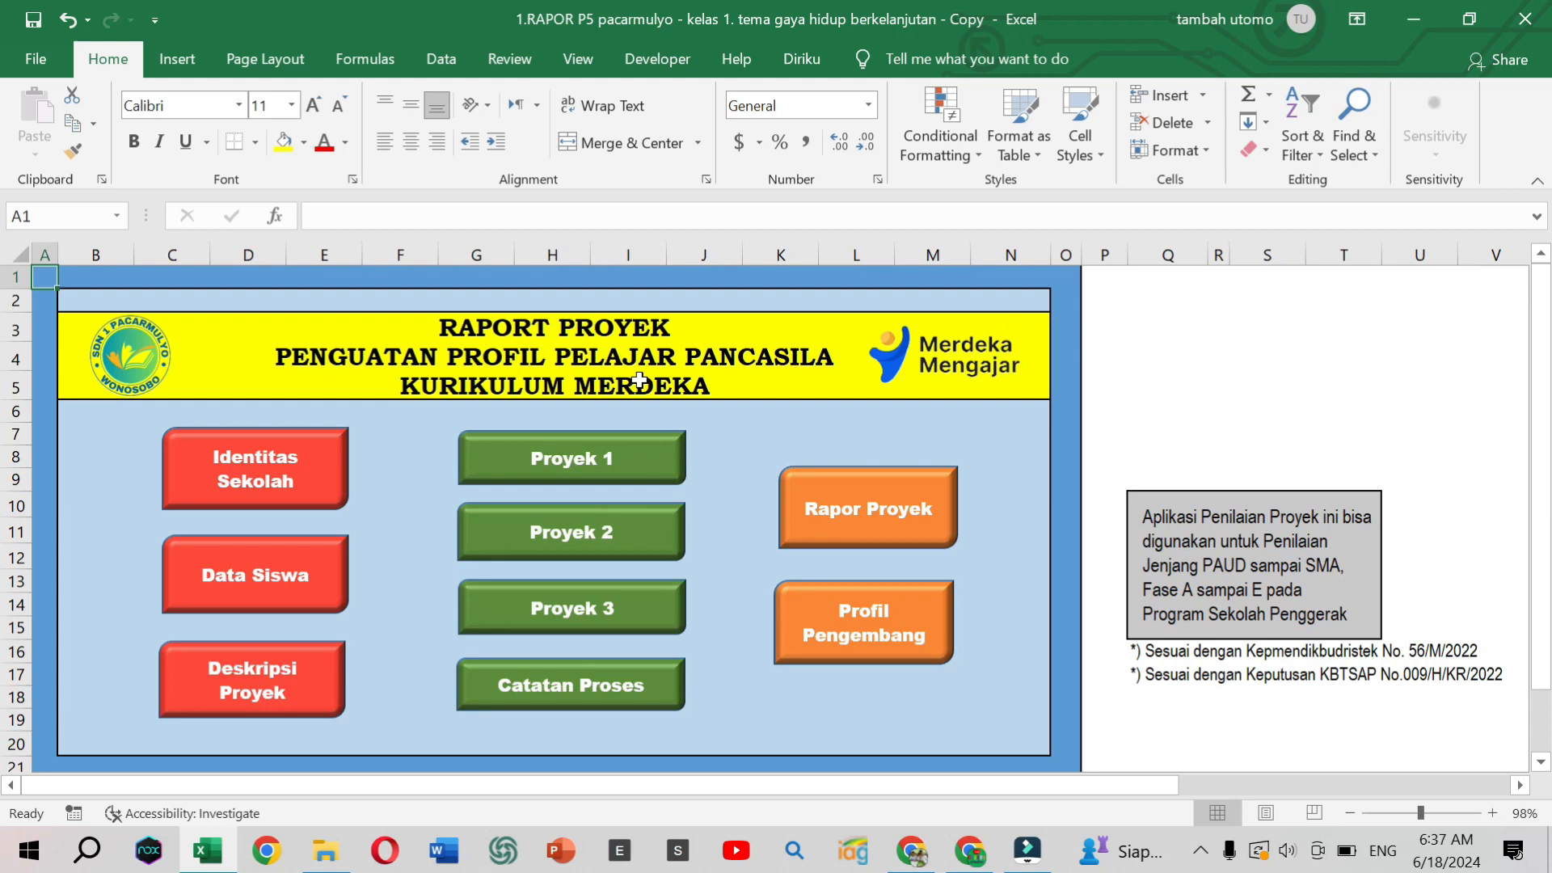
- View the sample description note for Contoh Deskripsi 1 on the Deskripsi Proyek sheet and go back to the main menu
{"action": "left_click", "coordinate": [271, 700]}
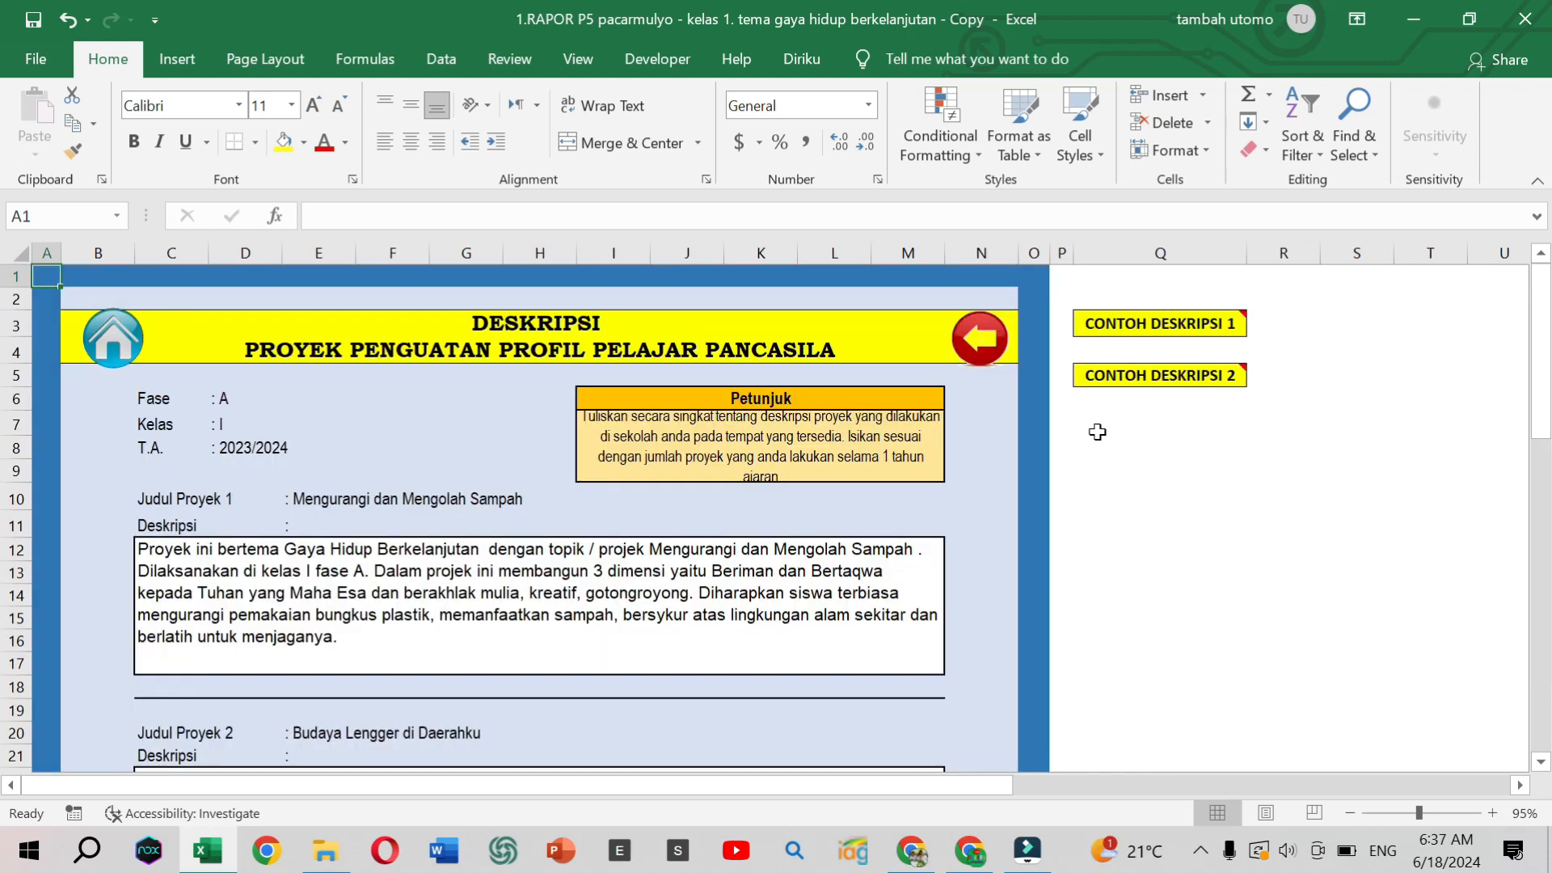
{"action": "mouse_move", "coordinate": [1225, 331]}
{"action": "left_click_drag", "start_coordinate": [958, 785], "coordinate": [922, 804]}
{"action": "left_click", "coordinate": [113, 344]}
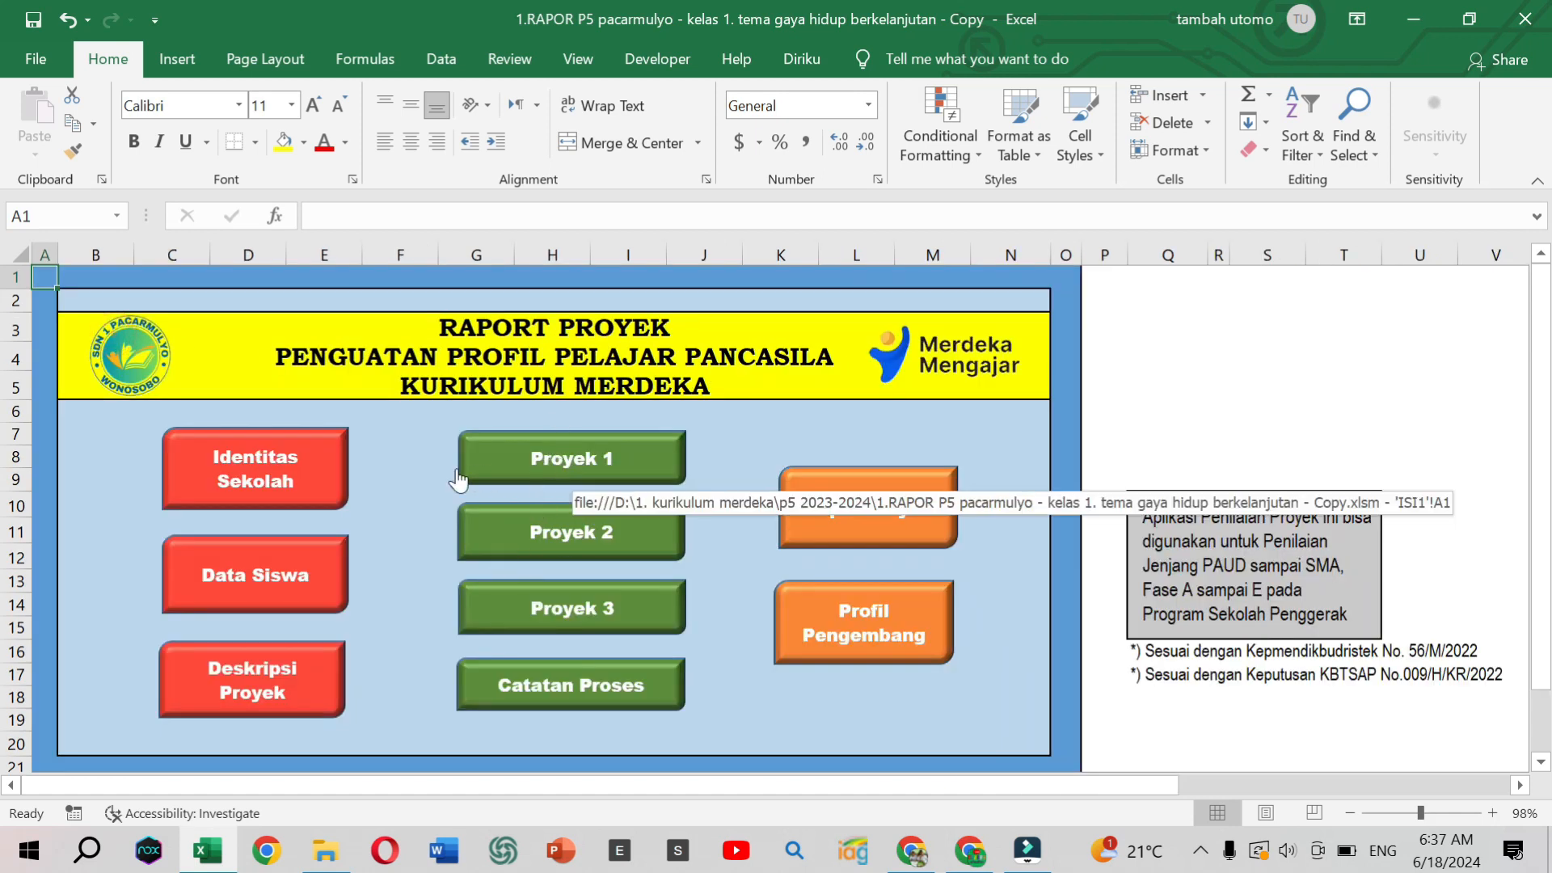
- Open the Proyek 1 data input sheet and examine its dimensions, elements, sub-elements and phase A achievements
{"action": "left_click", "coordinate": [595, 469]}
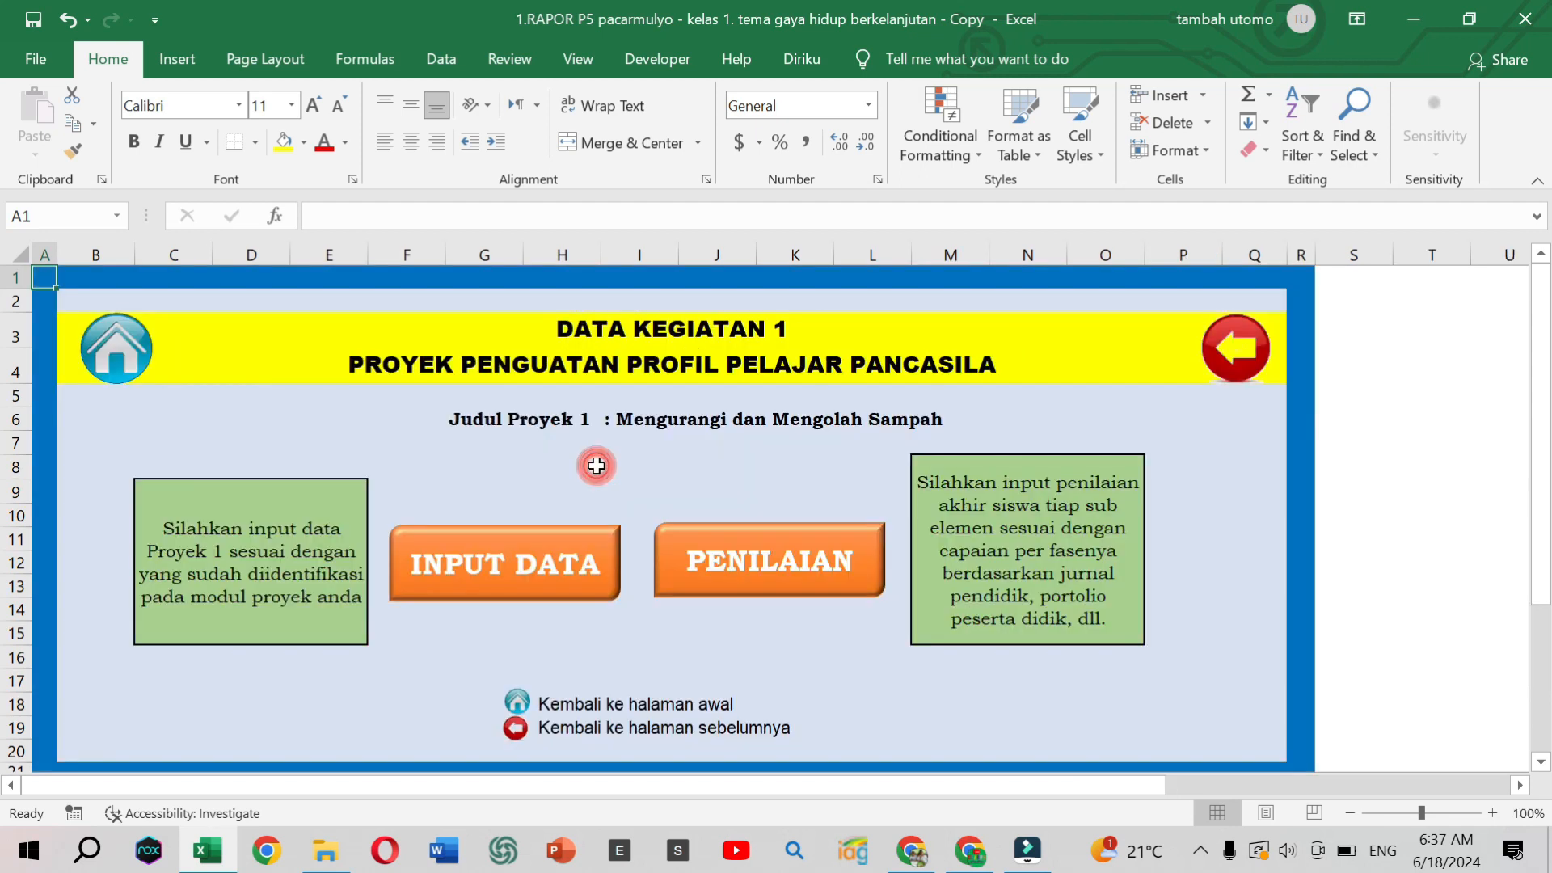
{"action": "left_click", "coordinate": [496, 551]}
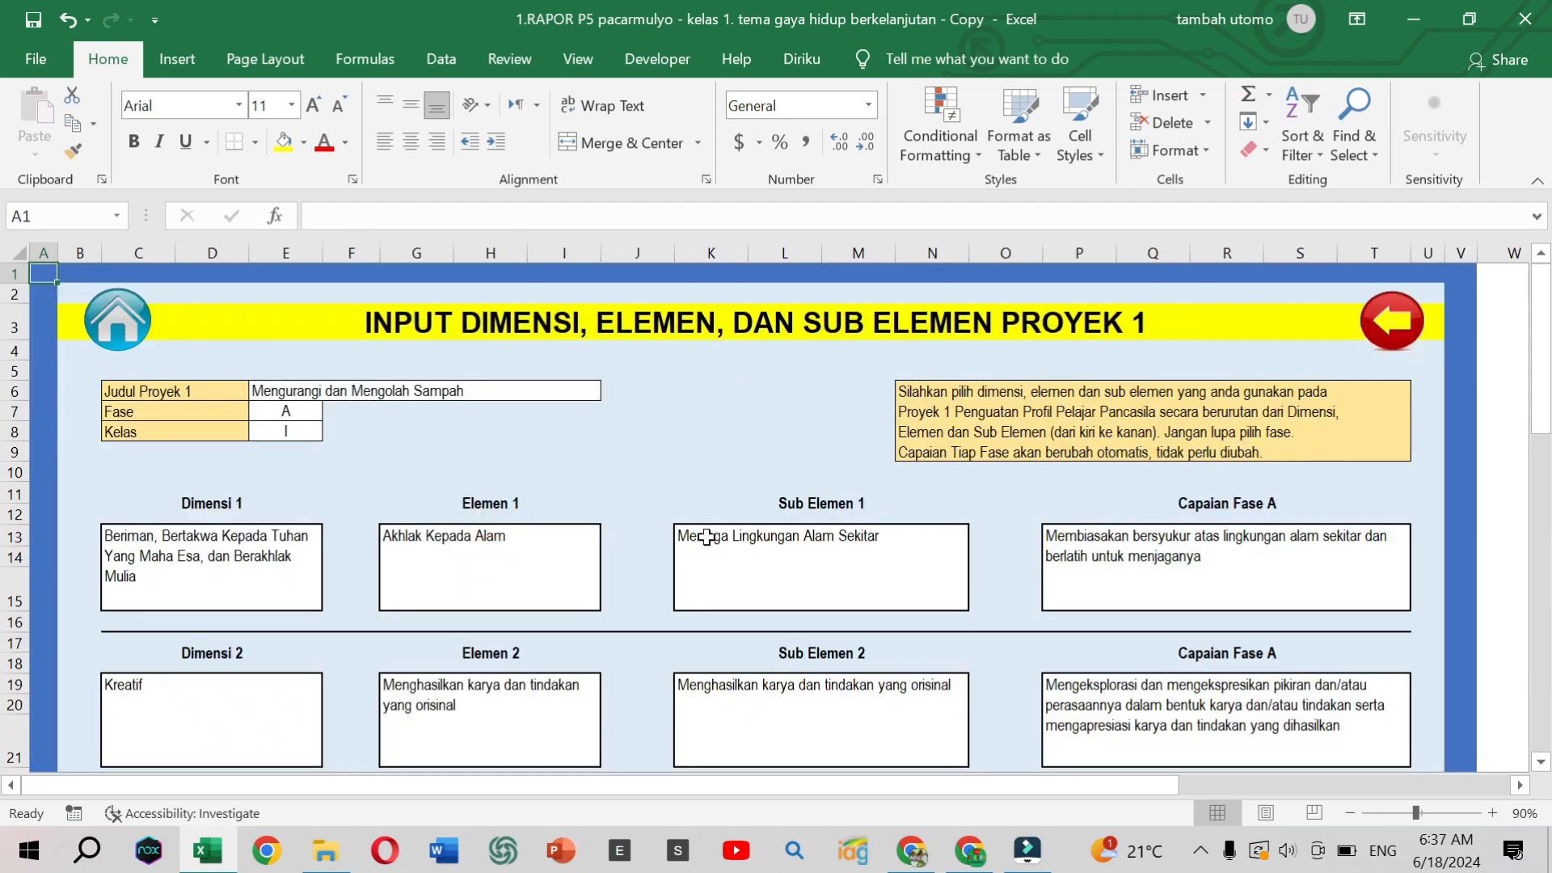
{"action": "scroll", "coordinate": [1198, 598], "scroll_direction": "down", "scroll_amount": 3}
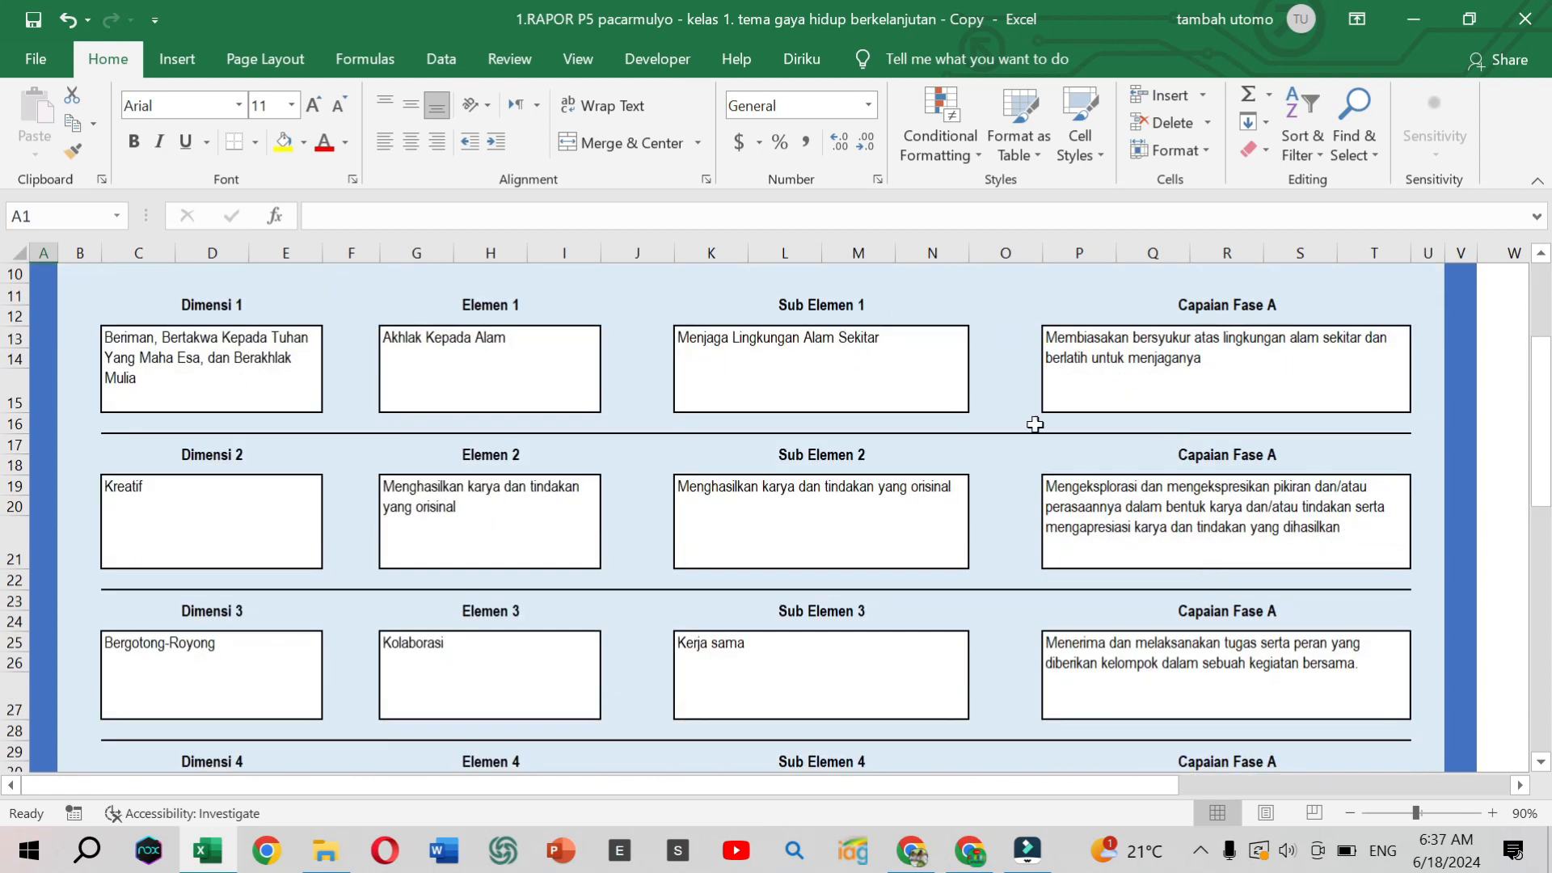
{"action": "scroll", "coordinate": [775, 457], "scroll_direction": "up", "scroll_amount": 1}
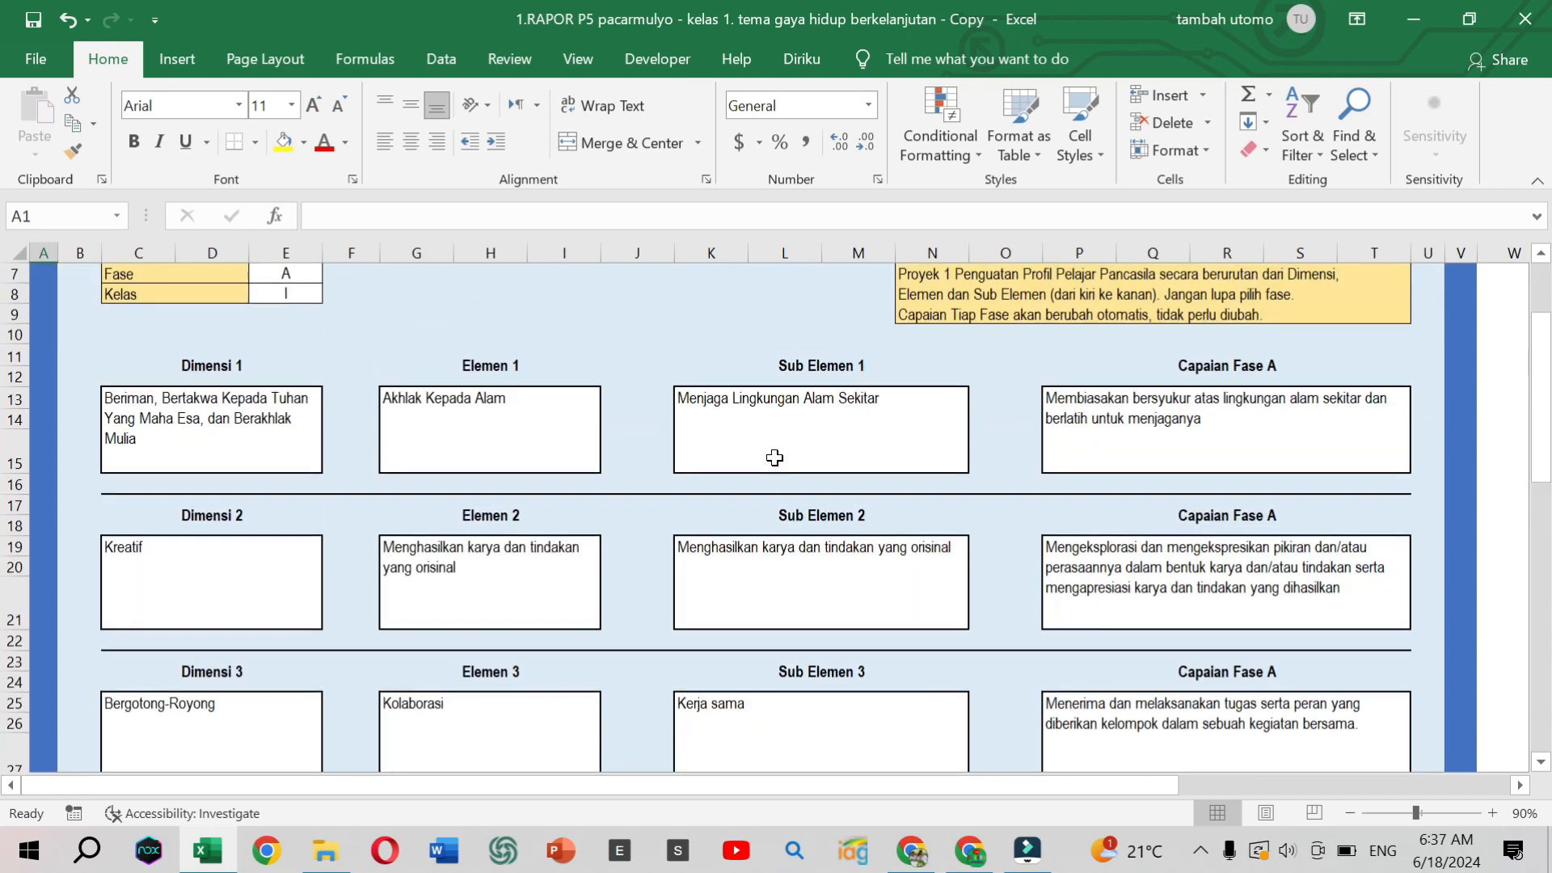
{"action": "scroll", "coordinate": [697, 456], "scroll_direction": "up", "scroll_amount": 1}
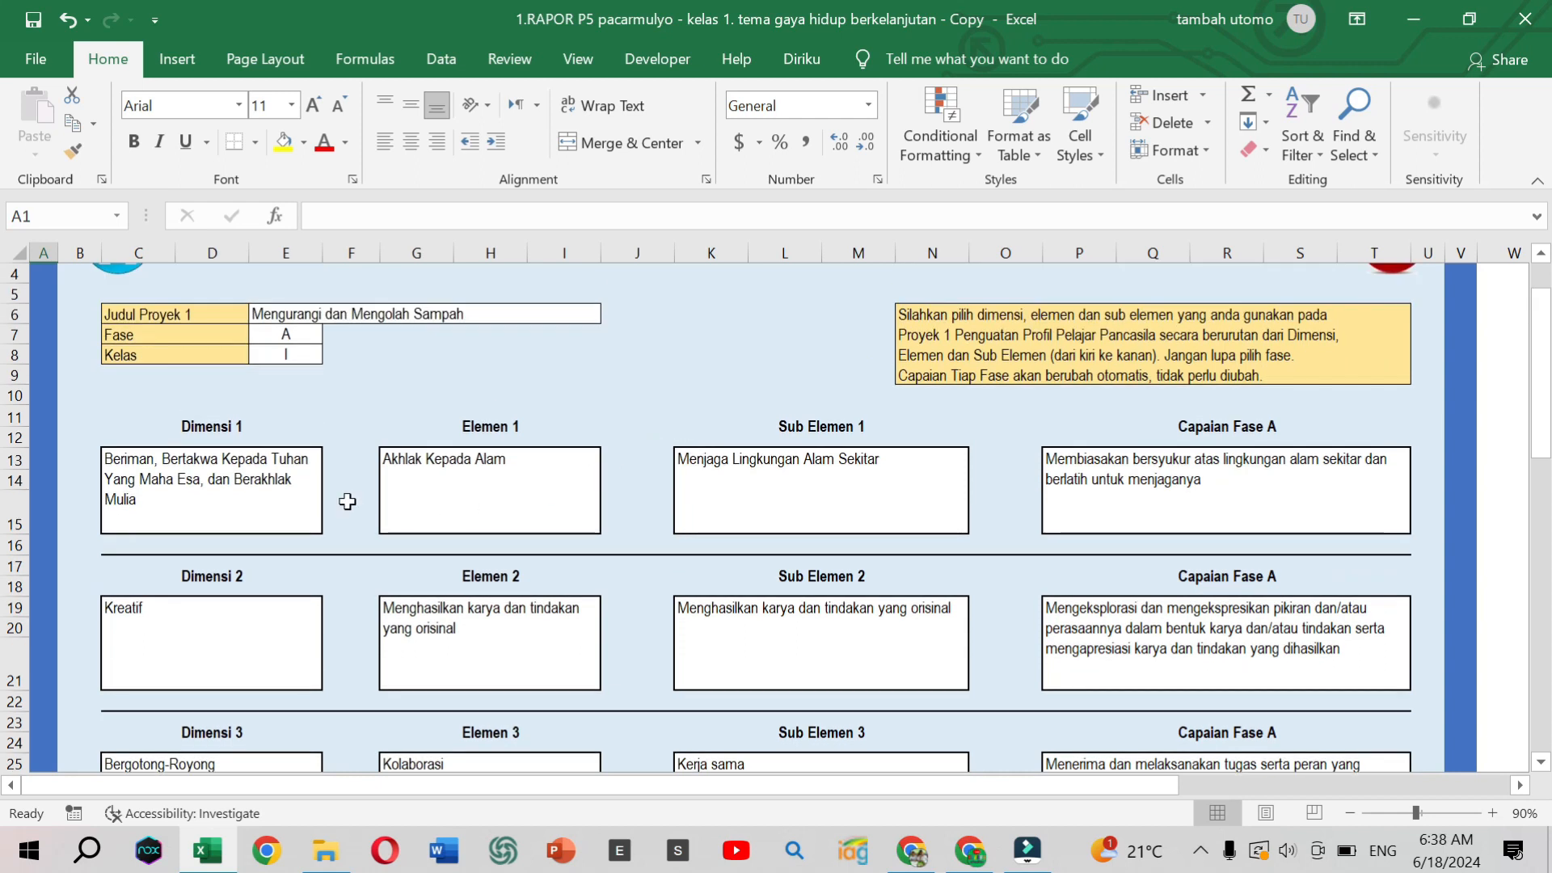
- Review the dimensions, elements and sub-elements on the Proyek 1 data input sheet and return to the main menu
{"action": "scroll", "coordinate": [1138, 566], "scroll_direction": "down", "scroll_amount": 1}
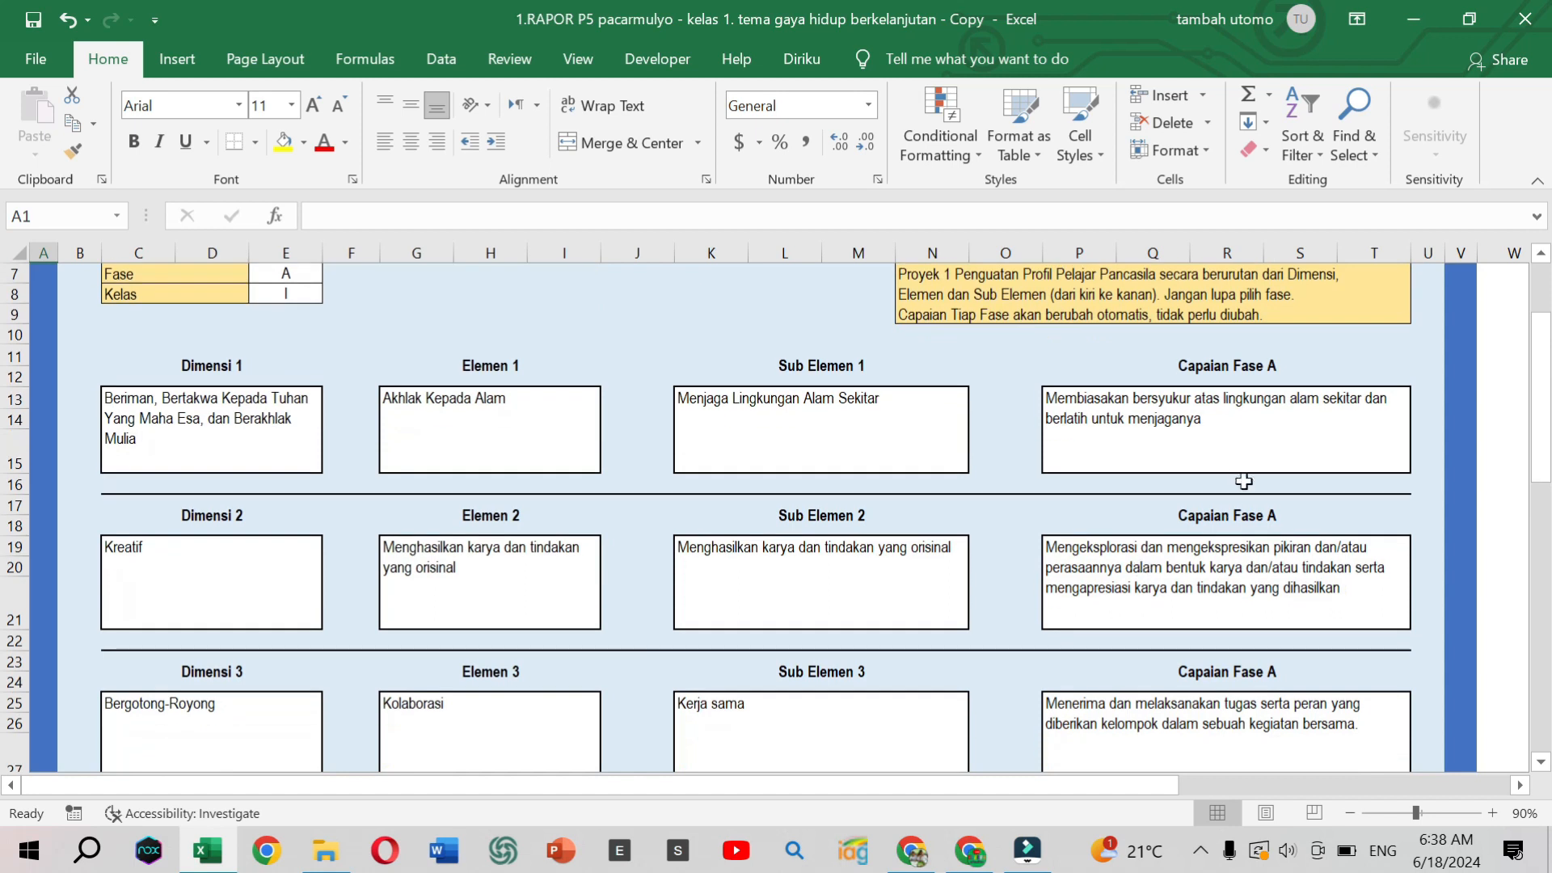
{"action": "scroll", "coordinate": [1213, 468], "scroll_direction": "down", "scroll_amount": 1}
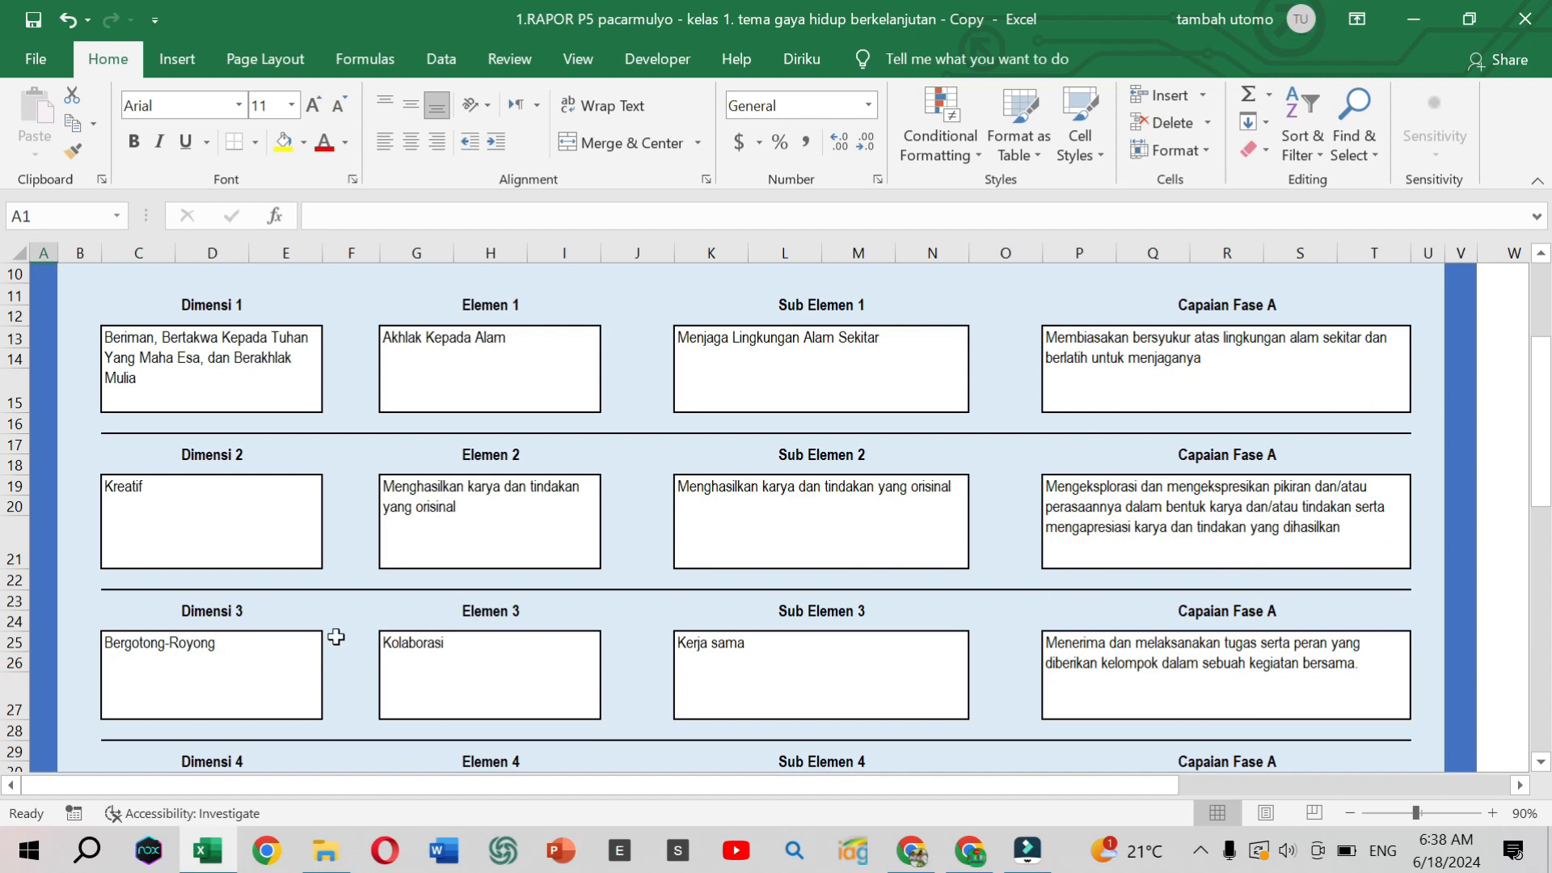
{"action": "scroll", "coordinate": [373, 420], "scroll_direction": "up", "scroll_amount": 2}
{"action": "scroll", "coordinate": [373, 420], "scroll_direction": "up", "scroll_amount": 2}
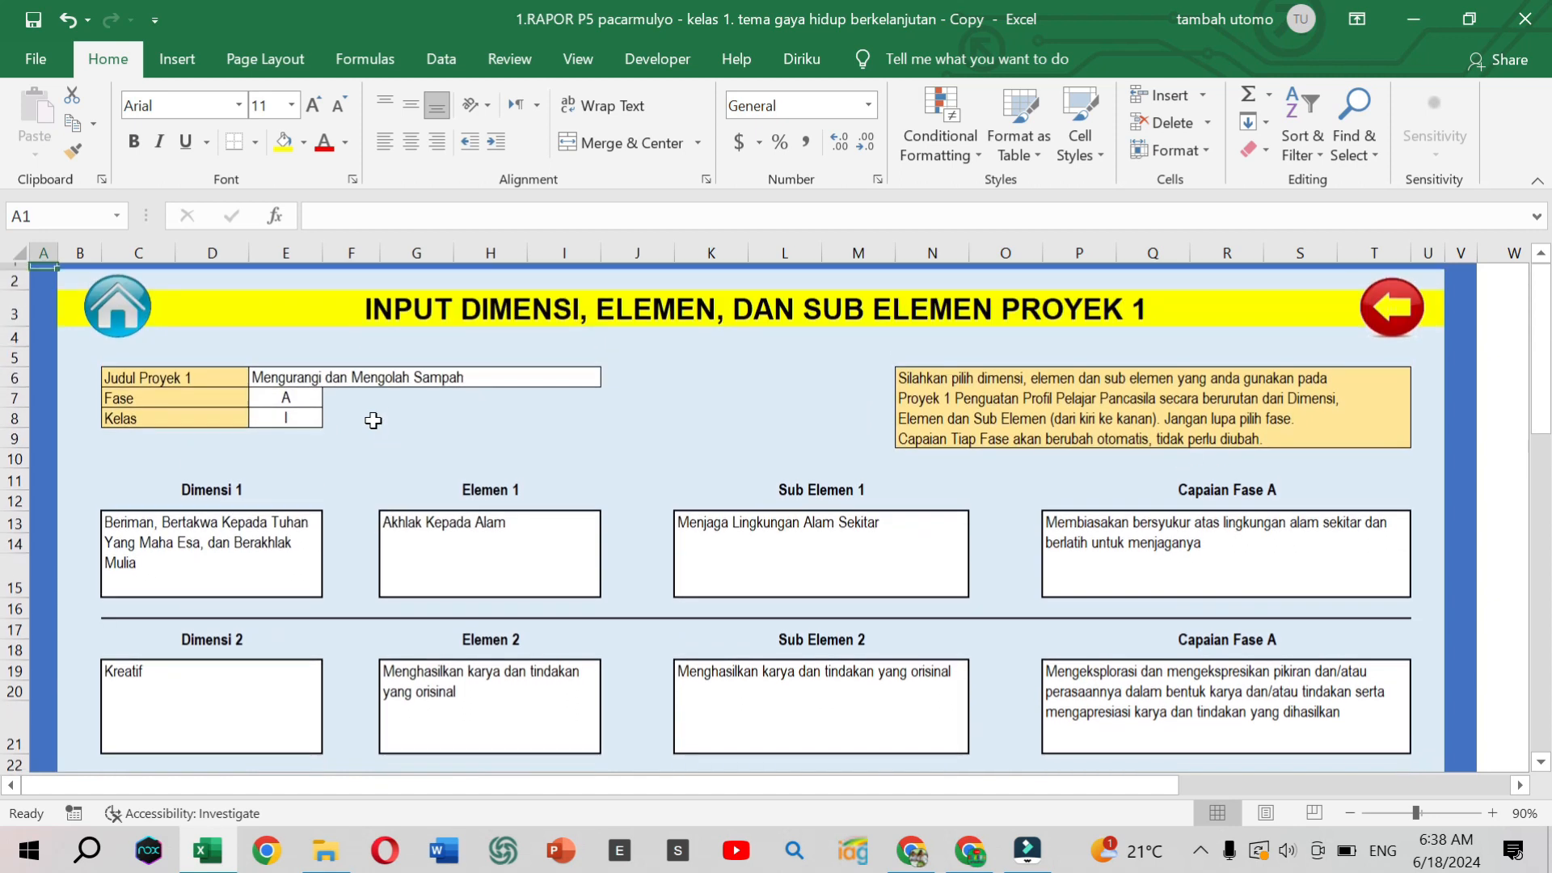
{"action": "left_click", "coordinate": [1384, 327]}
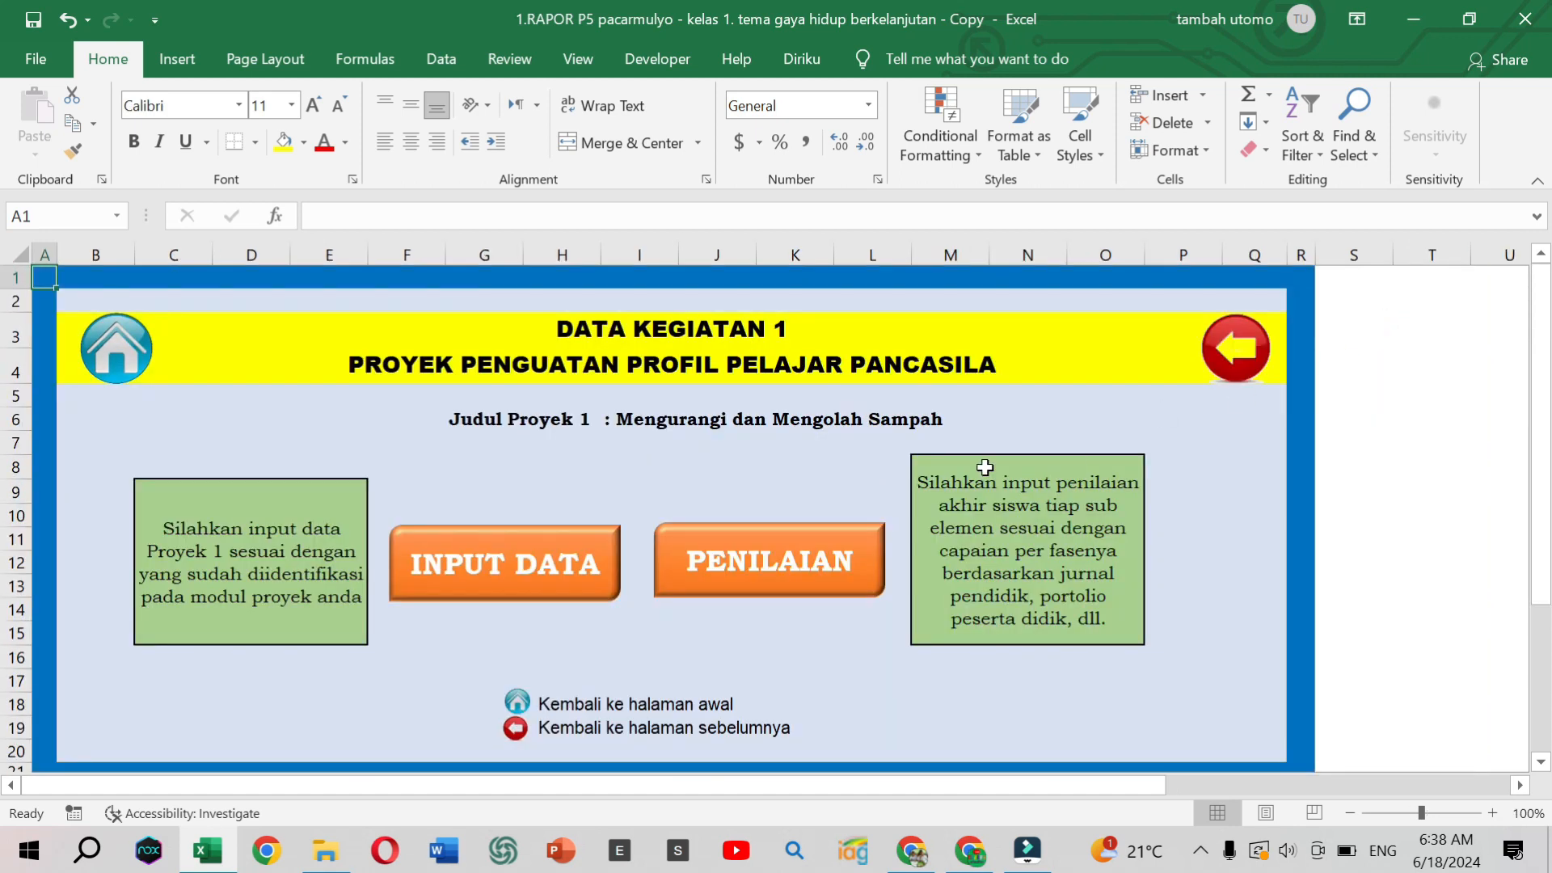
{"action": "left_click", "coordinate": [491, 557]}
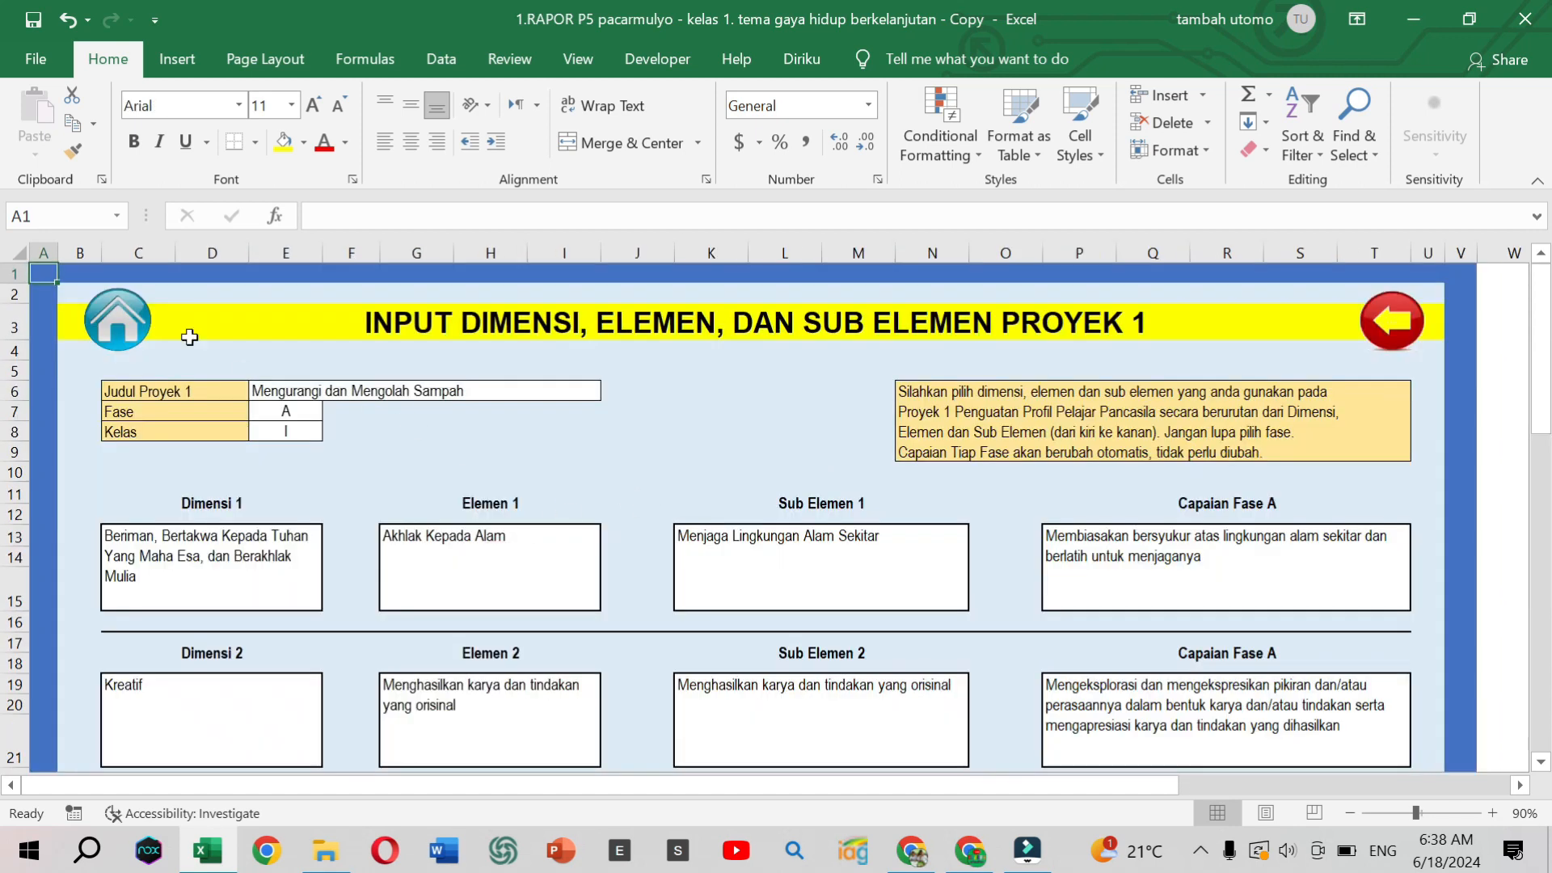
{"action": "left_click", "coordinate": [1384, 327]}
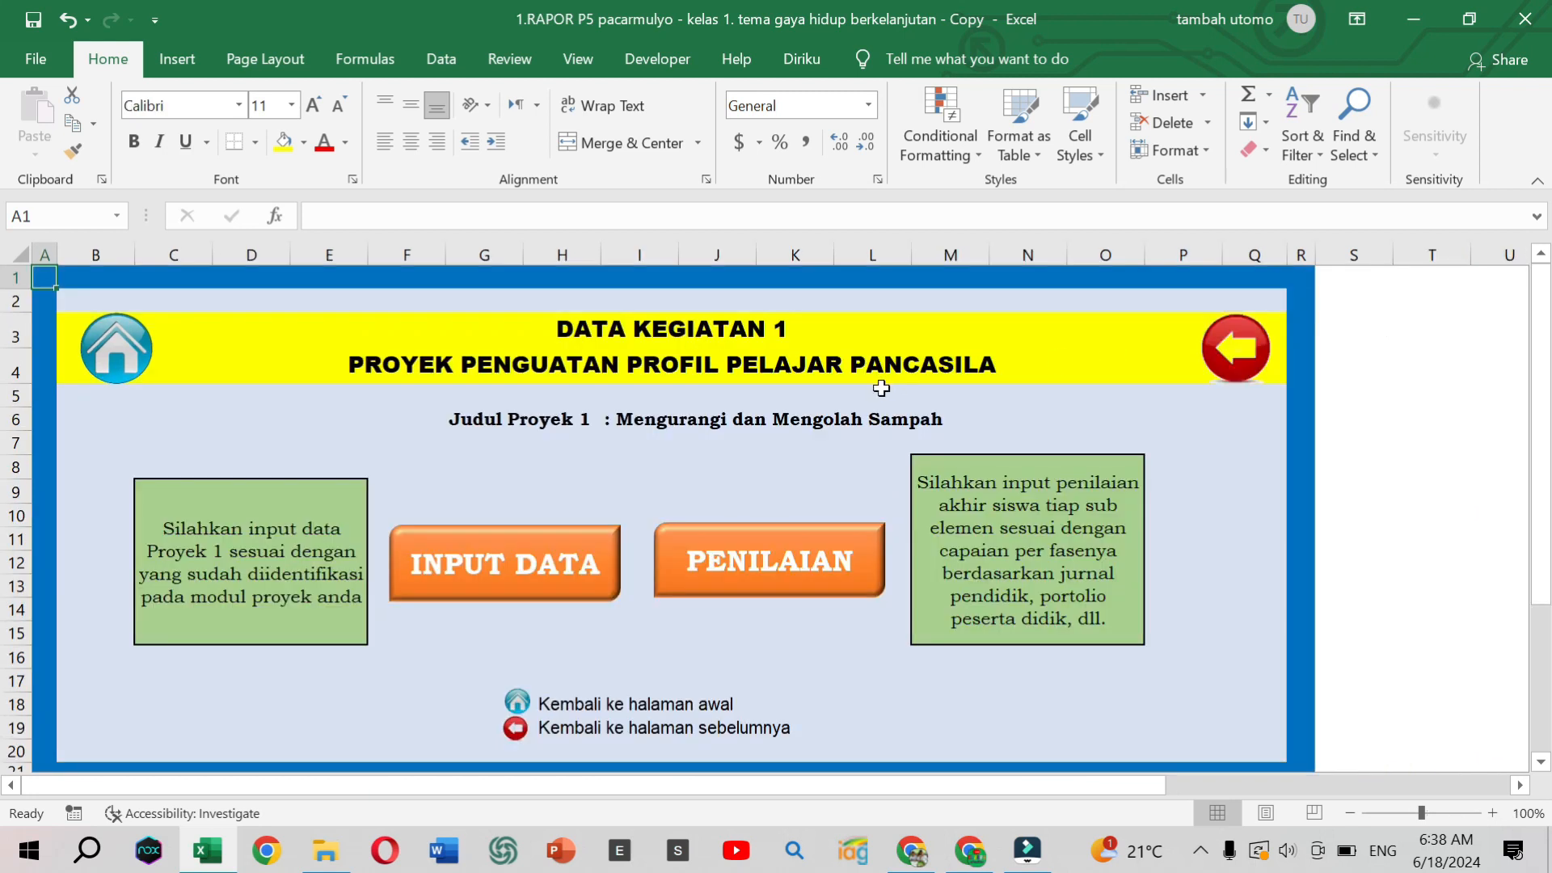
{"action": "left_click", "coordinate": [1245, 349]}
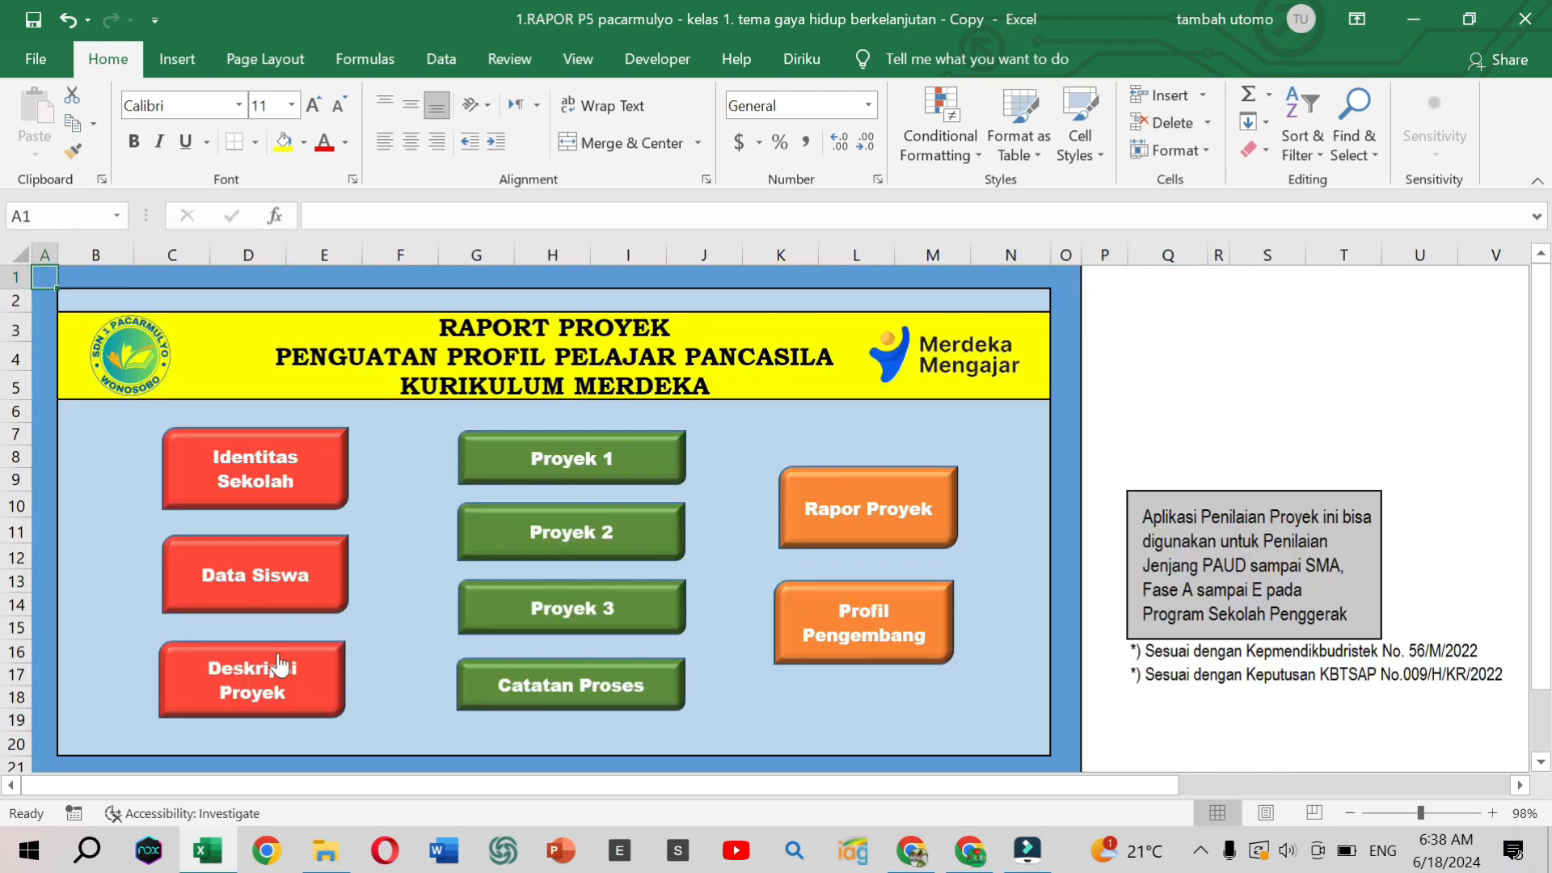
- Open the Deskripsi Proyek sheet and copy the project 1 description into the project 2 description box
{"action": "left_click", "coordinate": [271, 678]}
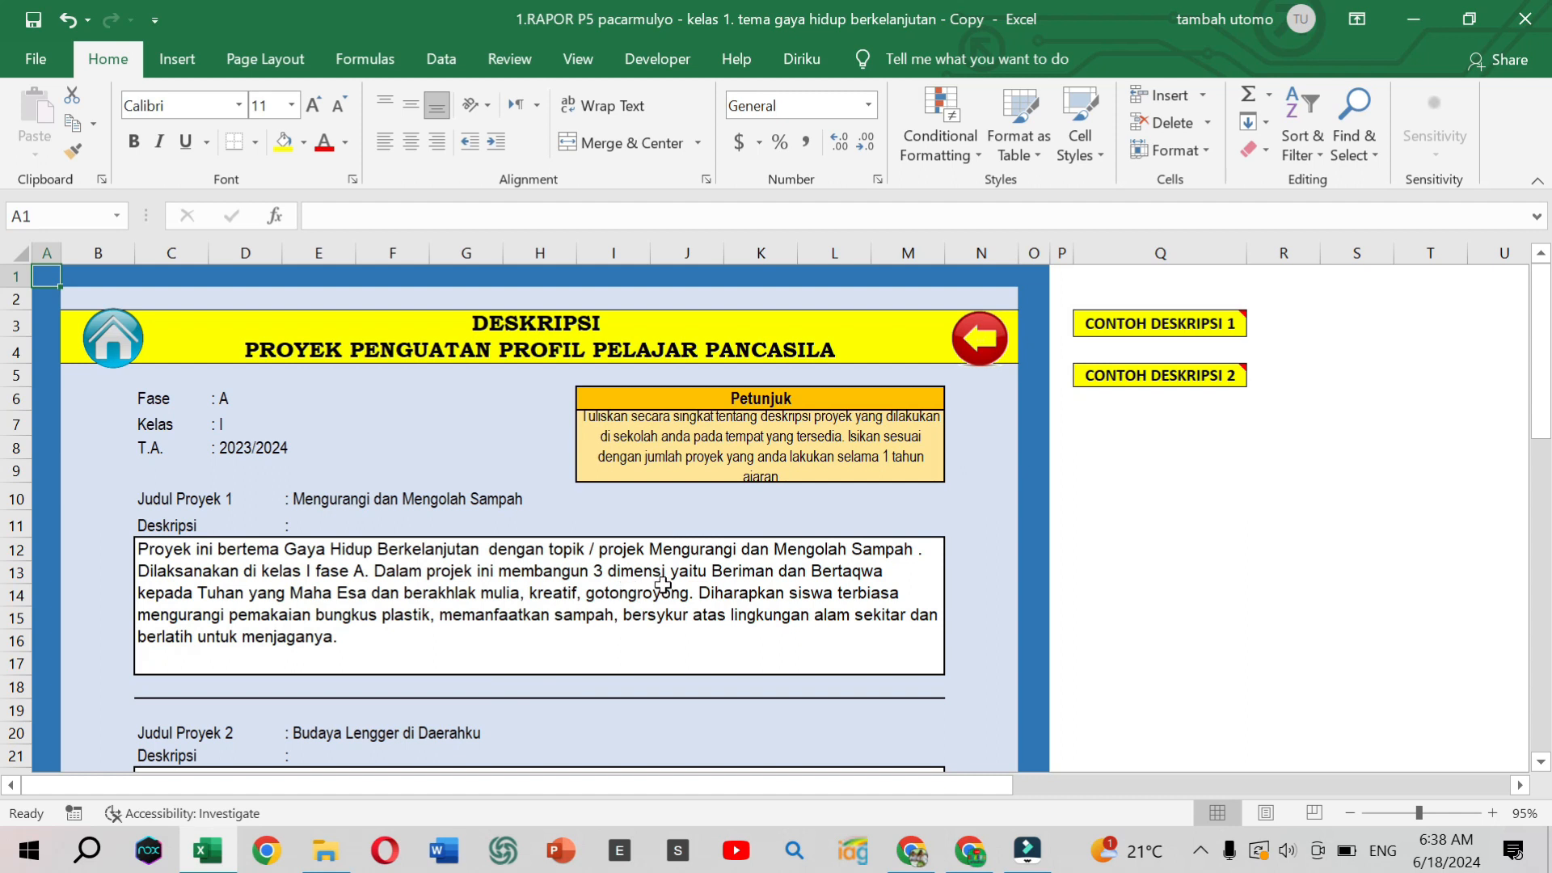
{"action": "scroll", "coordinate": [635, 590], "scroll_direction": "down", "scroll_amount": 1}
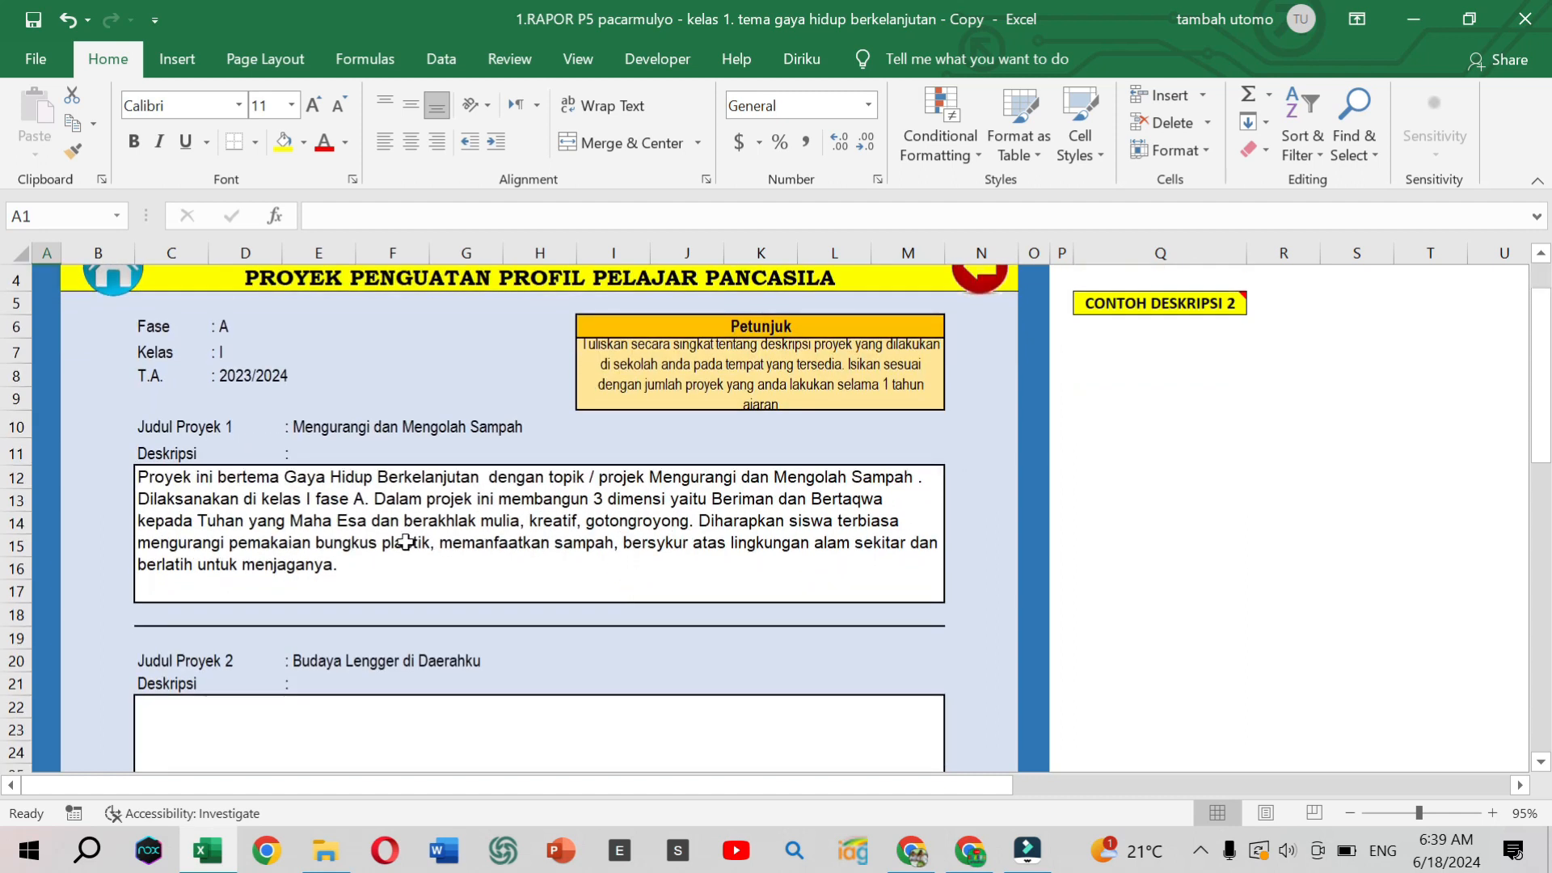
{"action": "left_click", "coordinate": [454, 540]}
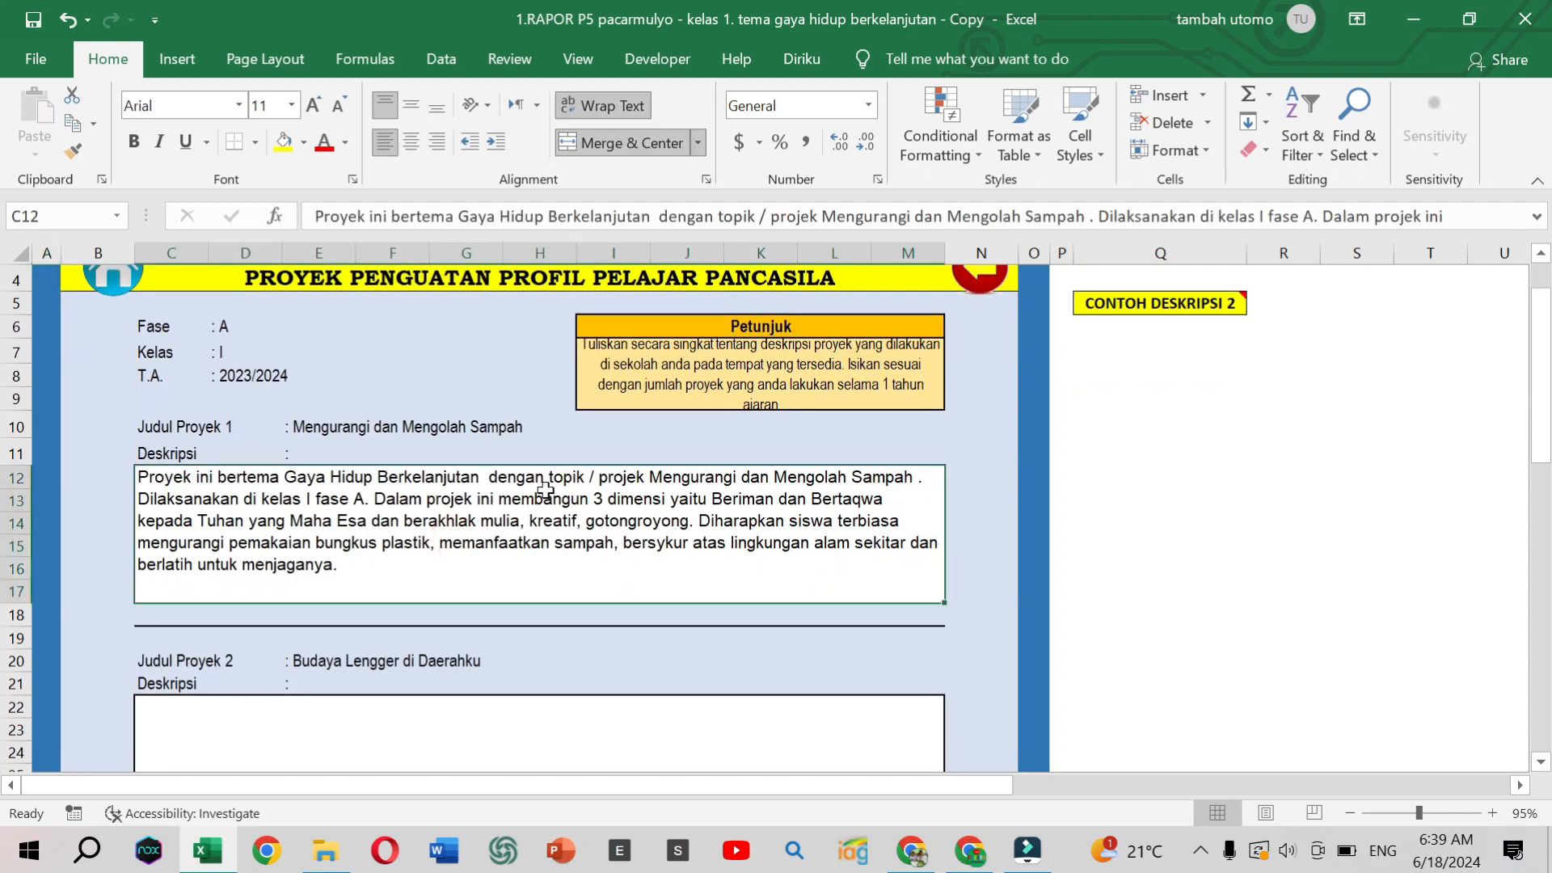
{"action": "scroll", "coordinate": [664, 492], "scroll_direction": "up", "scroll_amount": 1}
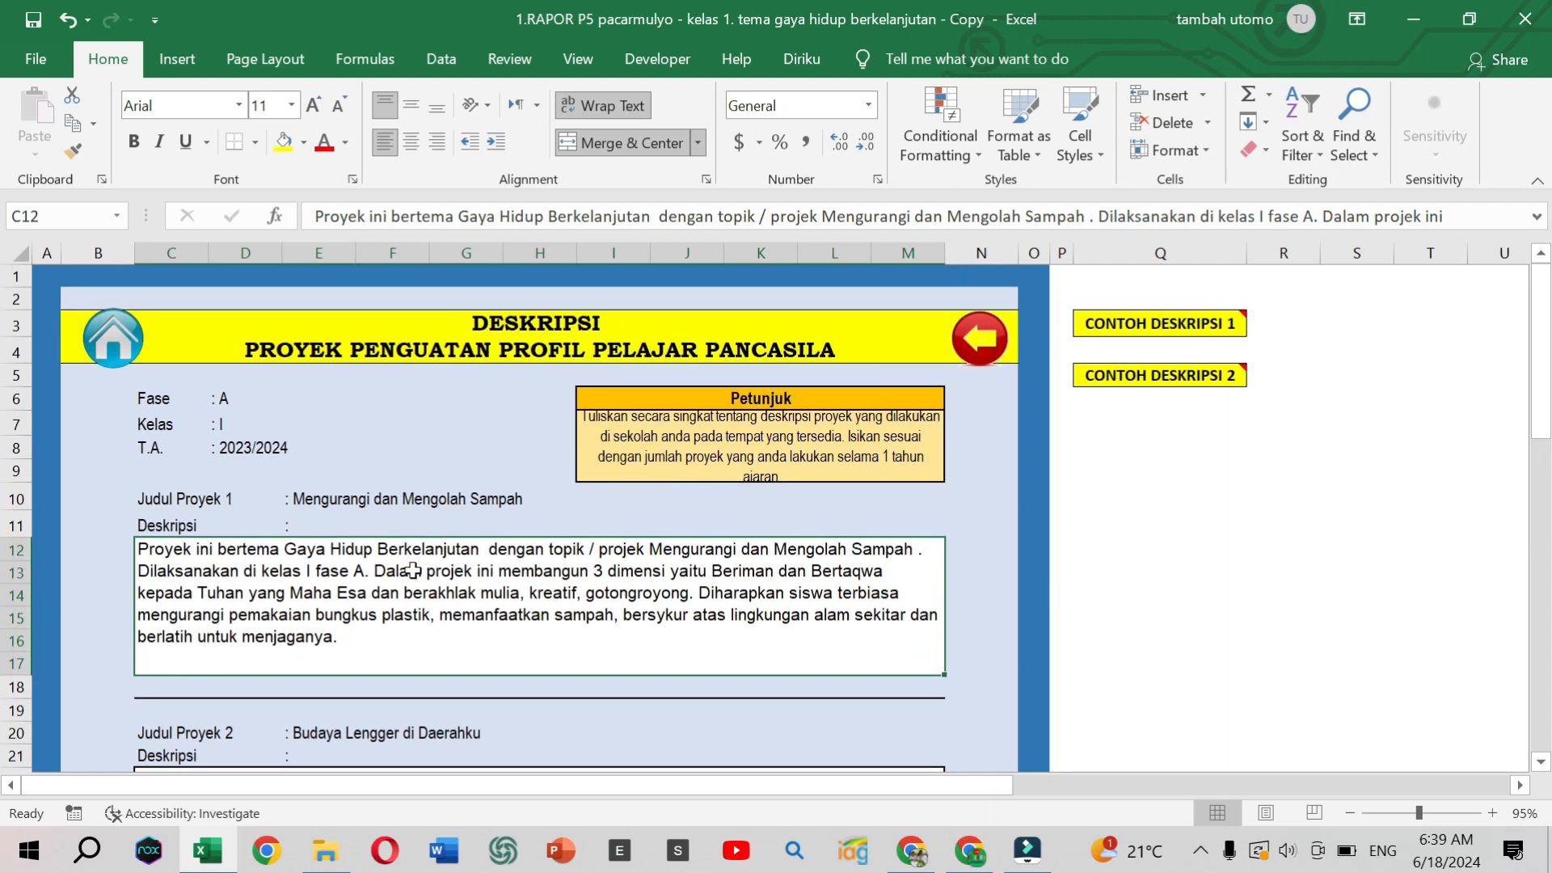
{"action": "scroll", "coordinate": [336, 582], "scroll_direction": "down", "scroll_amount": 1}
{"action": "key", "text": "ctrl+c"}
{"action": "scroll", "coordinate": [408, 651], "scroll_direction": "down", "scroll_amount": 1}
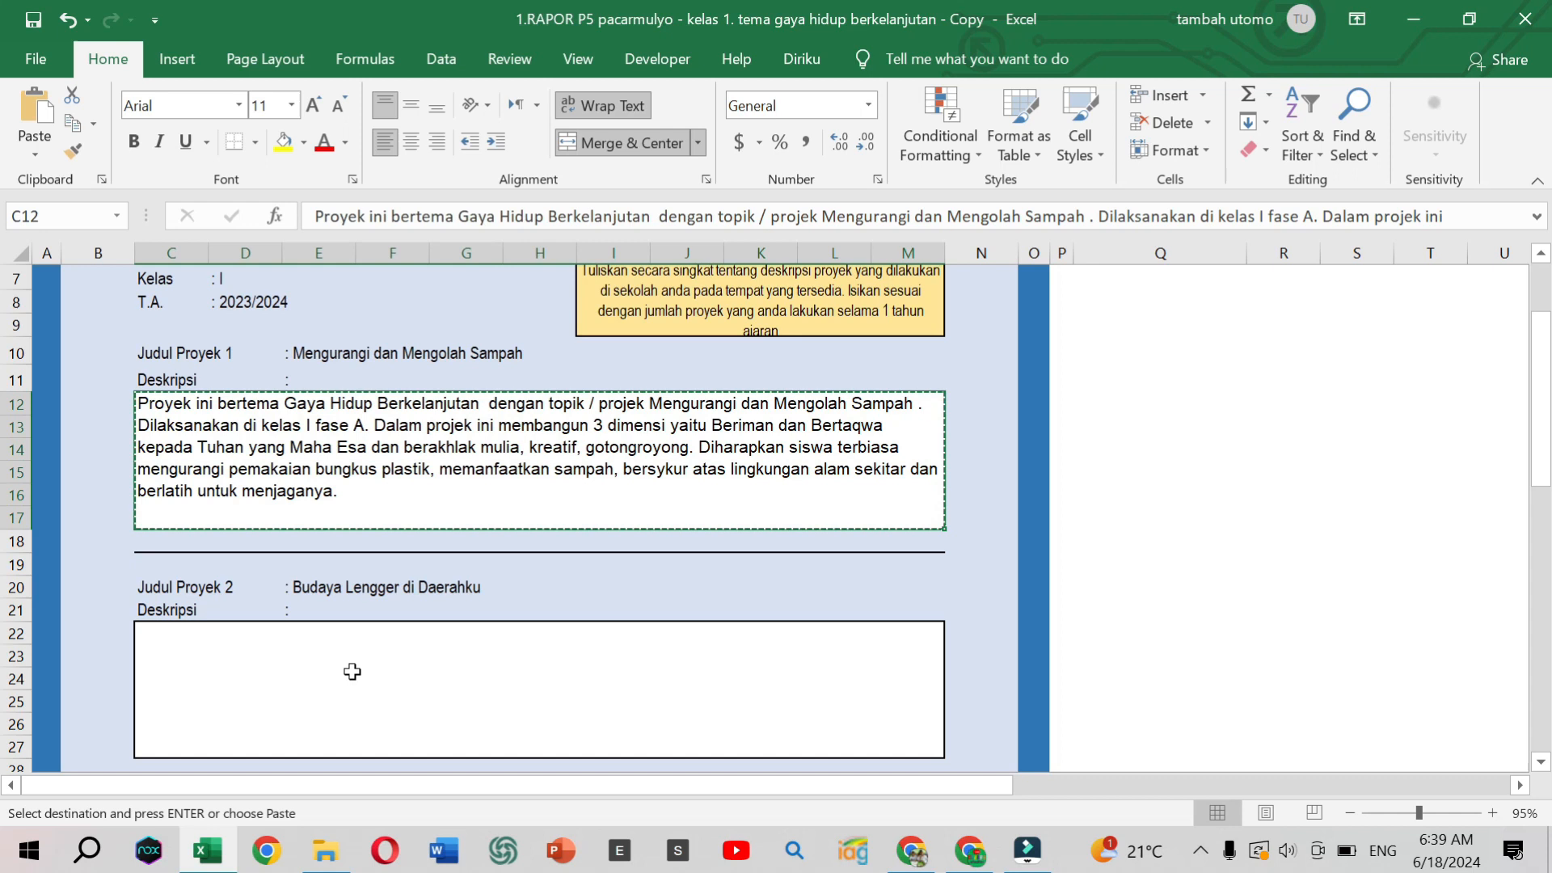
{"action": "left_click", "coordinate": [352, 670]}
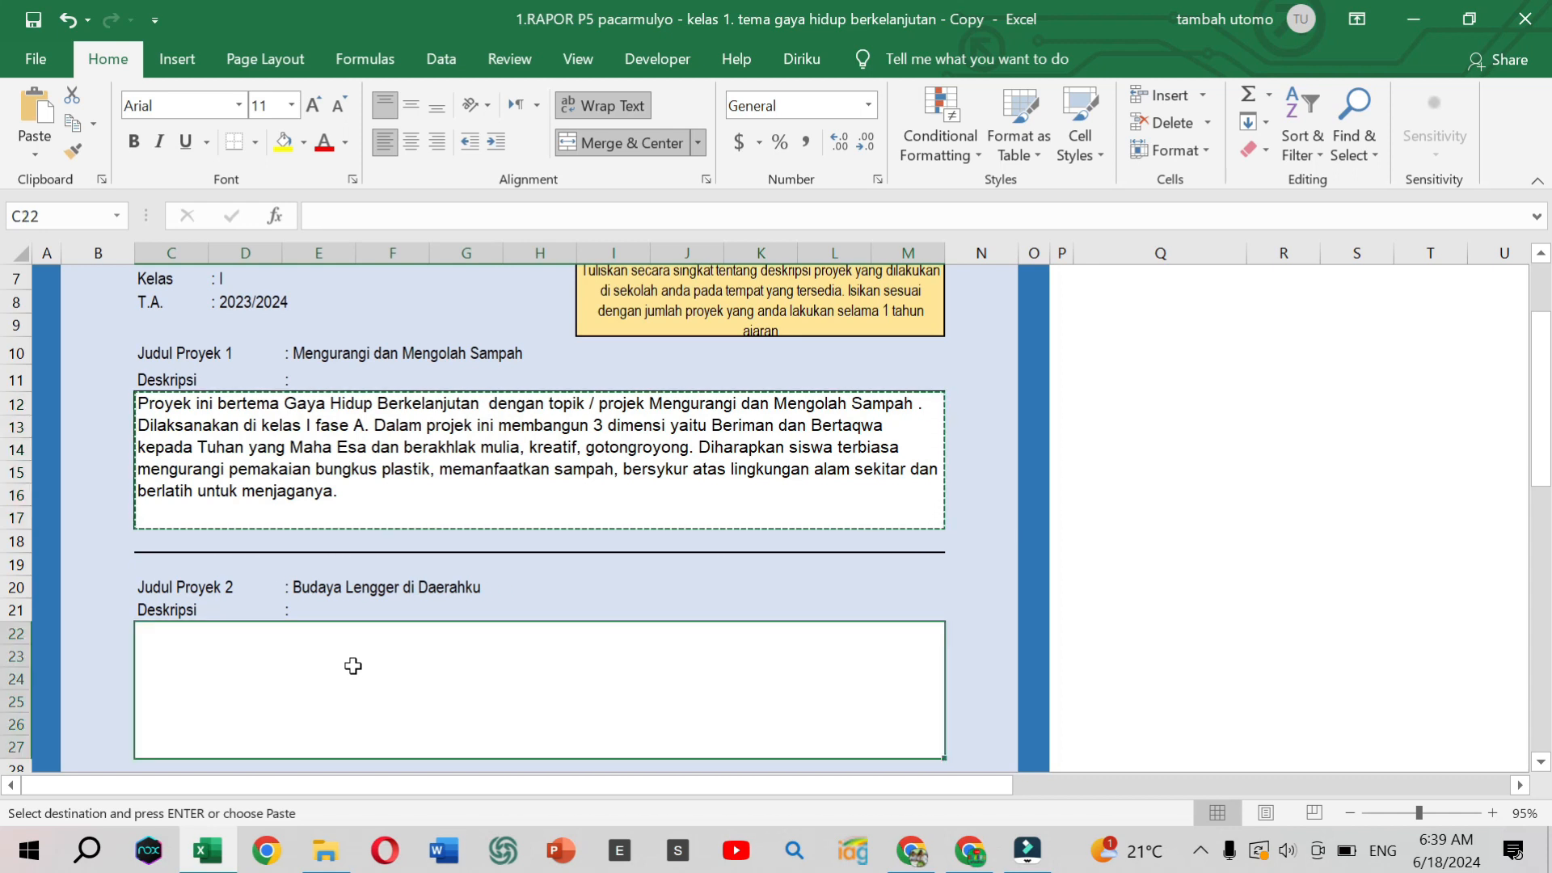
{"action": "key", "text": "ctrl+v"}
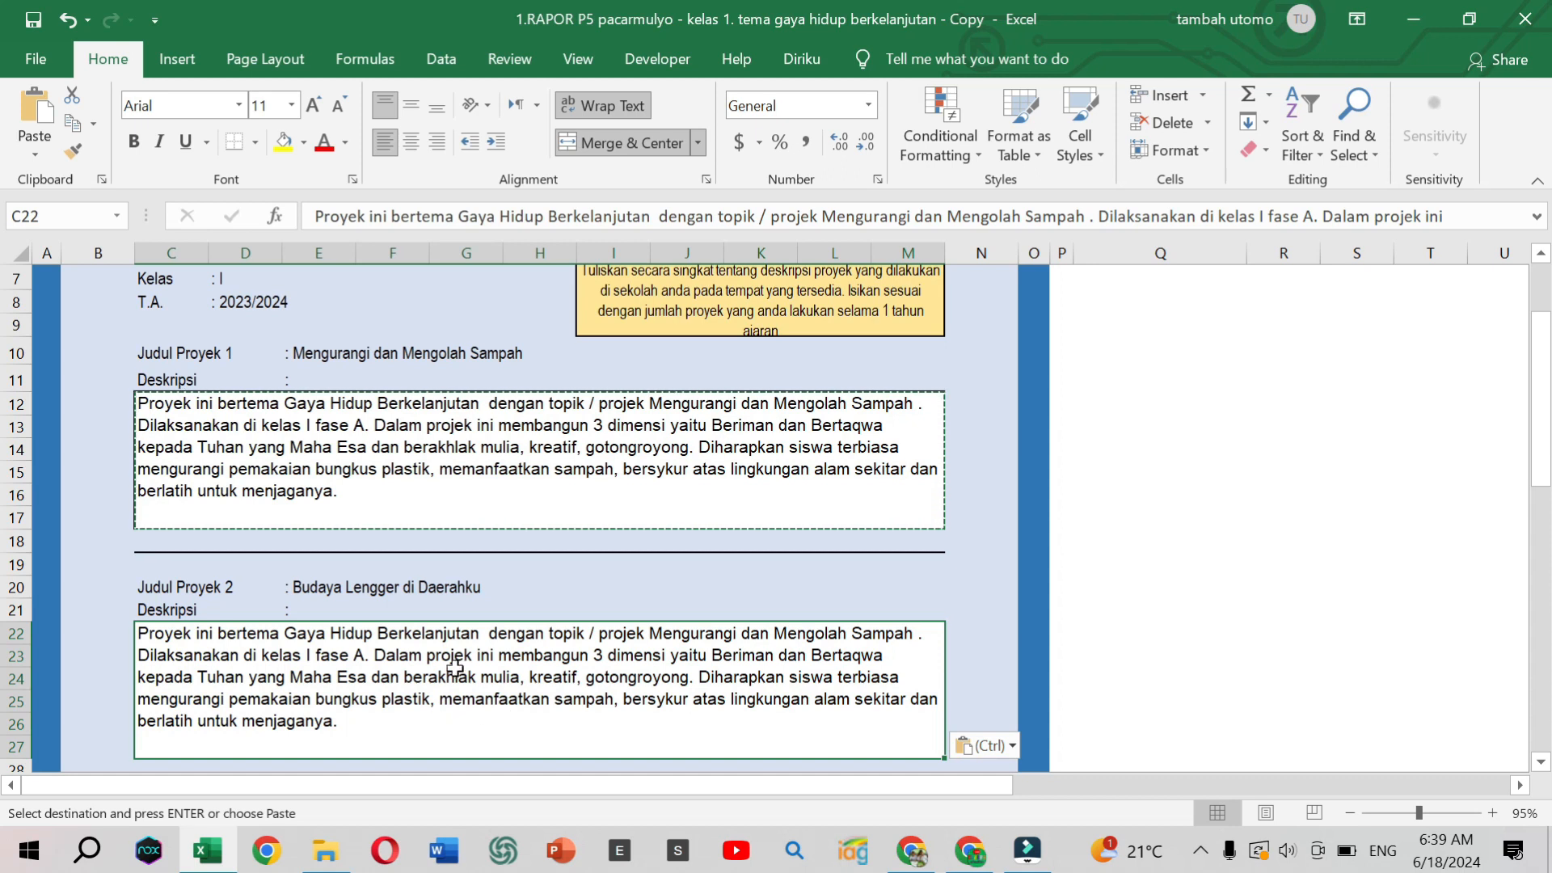
- Erase the copied text in the project 2 description from its end back to "Proyek ini bertema"
{"action": "double_click", "coordinate": [388, 723]}
{"action": "key", "text": "BackSpace"}
{"action": "key", "text": "BackSpace"}
{"action": "key", "text": "BackSpace"}
{"action": "key", "text": "BackSpace"}
{"action": "key", "text": "BackSpace"}
{"action": "key", "text": "BackSpace"}
{"action": "key", "text": "BackSpace"}
{"action": "key", "text": "BackSpace"}
{"action": "key", "text": "BackSpace"}
{"action": "key", "text": "BackSpace"}
{"action": "key", "text": "BackSpace"}
{"action": "key", "text": "BackSpace"}
{"action": "key", "text": "BackSpace"}
{"action": "key", "text": "BackSpace"}
{"action": "key", "text": "BackSpace"}
{"action": "key", "text": "BackSpace"}
{"action": "key", "text": "BackSpace"}
{"action": "key", "text": "BackSpace"}
{"action": "key", "text": "BackSpace"}
{"action": "key", "text": "BackSpace"}
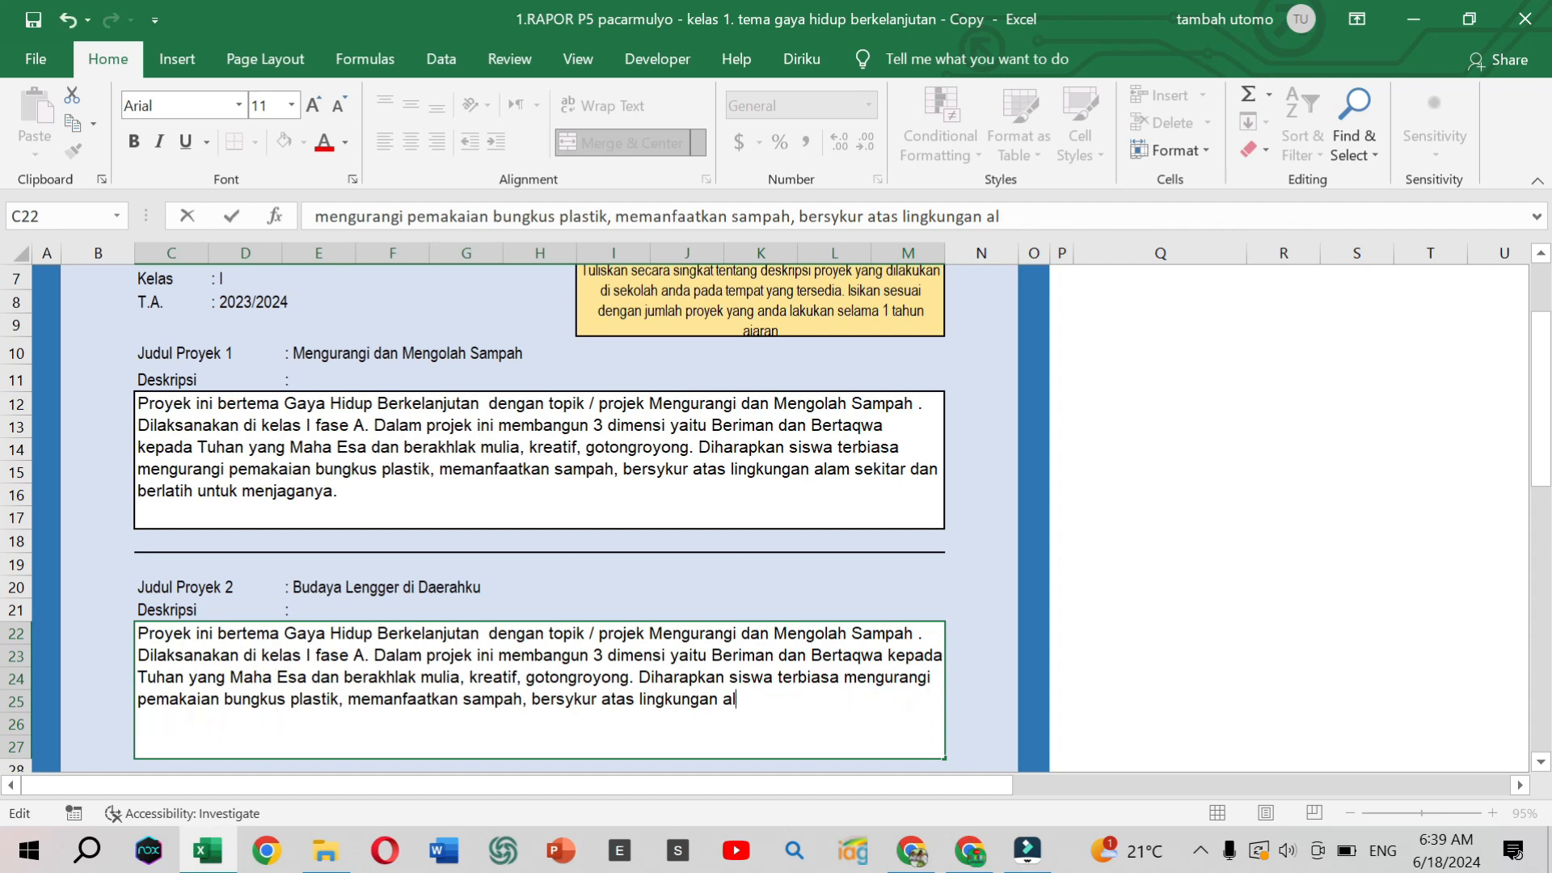
{"action": "key", "text": "BackSpace"}
{"action": "key", "text": "BackSpace"}
{"action": "key", "text": "BackSpace"}
{"action": "key", "text": "BackSpace"}
{"action": "key", "text": "BackSpace"}
{"action": "key", "text": "BackSpace"}
{"action": "key", "text": "BackSpace"}
{"action": "key", "text": "BackSpace"}
{"action": "key", "text": "BackSpace"}
{"action": "key", "text": "BackSpace"}
{"action": "key", "text": "BackSpace"}
{"action": "key", "text": "BackSpace"}
{"action": "key", "text": "BackSpace"}
{"action": "key", "text": "BackSpace"}
{"action": "key", "text": "BackSpace"}
{"action": "key", "text": "BackSpace"}
{"action": "key", "text": "BackSpace"}
{"action": "key", "text": "BackSpace"}
{"action": "key", "text": "BackSpace"}
{"action": "key", "text": "BackSpace"}
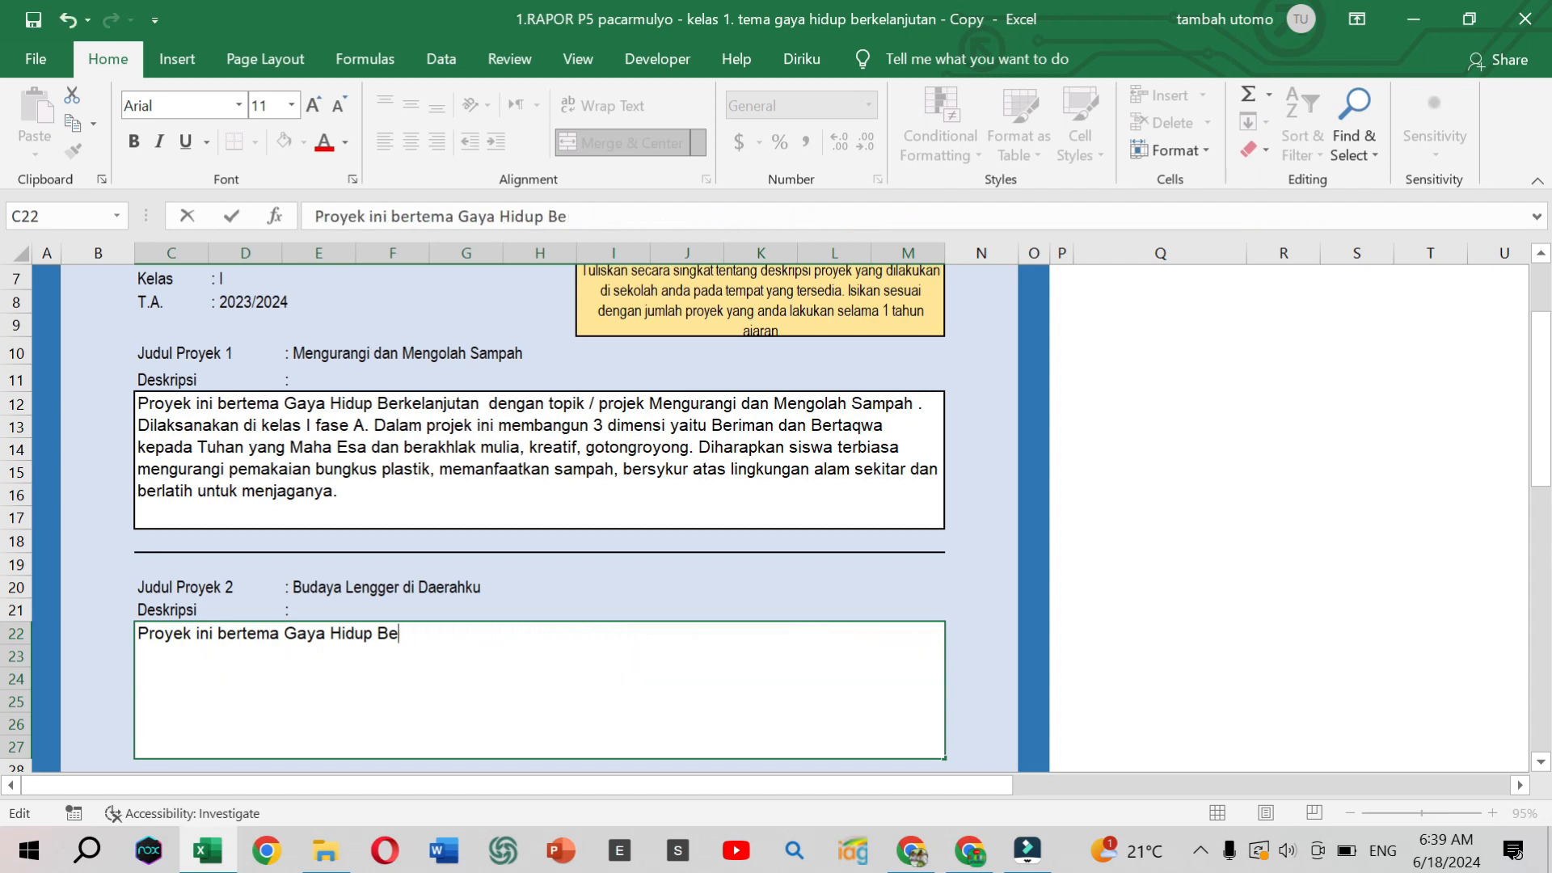
{"action": "key", "text": "BackSpace"}
{"action": "key", "text": "BackSpace"}
{"action": "key", "text": "BackSpace"}
{"action": "key", "text": "BackSpace"}
{"action": "key", "text": "BackSpace"}
{"action": "key", "text": "BackSpace"}
{"action": "key", "text": "BackSpace"}
{"action": "key", "text": "BackSpace"}
{"action": "key", "text": "BackSpace"}
{"action": "key", "text": "BackSpace"}
{"action": "key", "text": "BackSpace"}
{"action": "key", "text": "BackSpace"}
{"action": "key", "text": "BackSpace"}
- Continue the project 2 description with "Kearifan Lokal dengan topik Budaya Lengger di Daerahku. Dilaksanakan di kelas I Fase A. Dalam"
{"action": "type", "text": "Kearifan"}
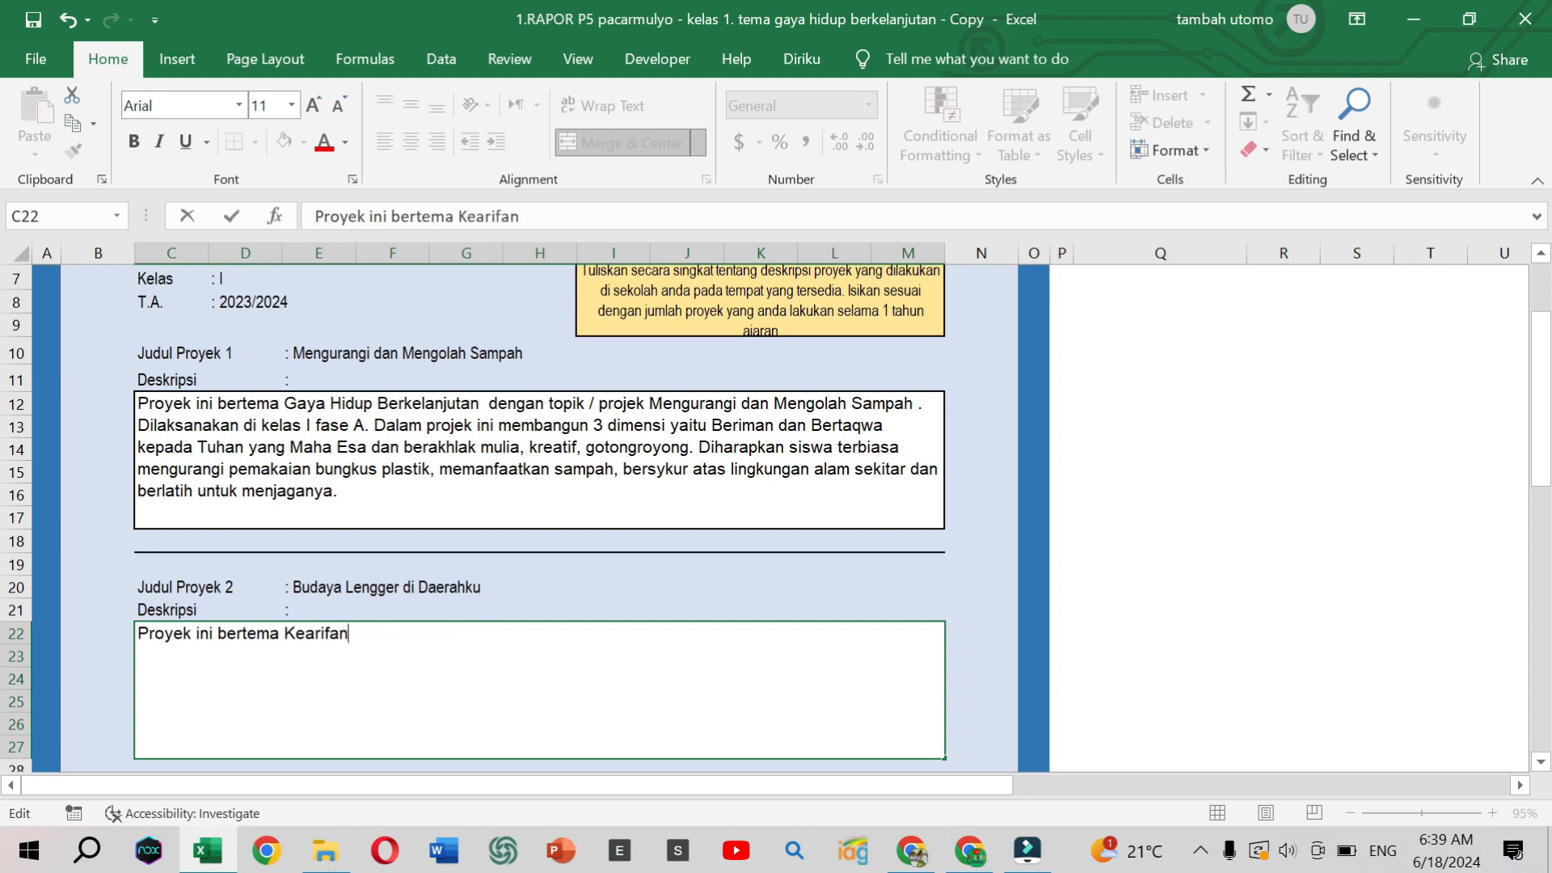
{"action": "type", "text": " lokal"}
{"action": "key", "text": "BackSpace"}
{"action": "key", "text": "BackSpace"}
{"action": "key", "text": "BackSpace"}
{"action": "key", "text": "BackSpace"}
{"action": "type", "text": "Lokal. TOpik"}
{"action": "key", "text": "BackSpace"}
{"action": "key", "text": "BackSpace"}
{"action": "key", "text": "BackSpace"}
{"action": "key", "text": "BackSpace"}
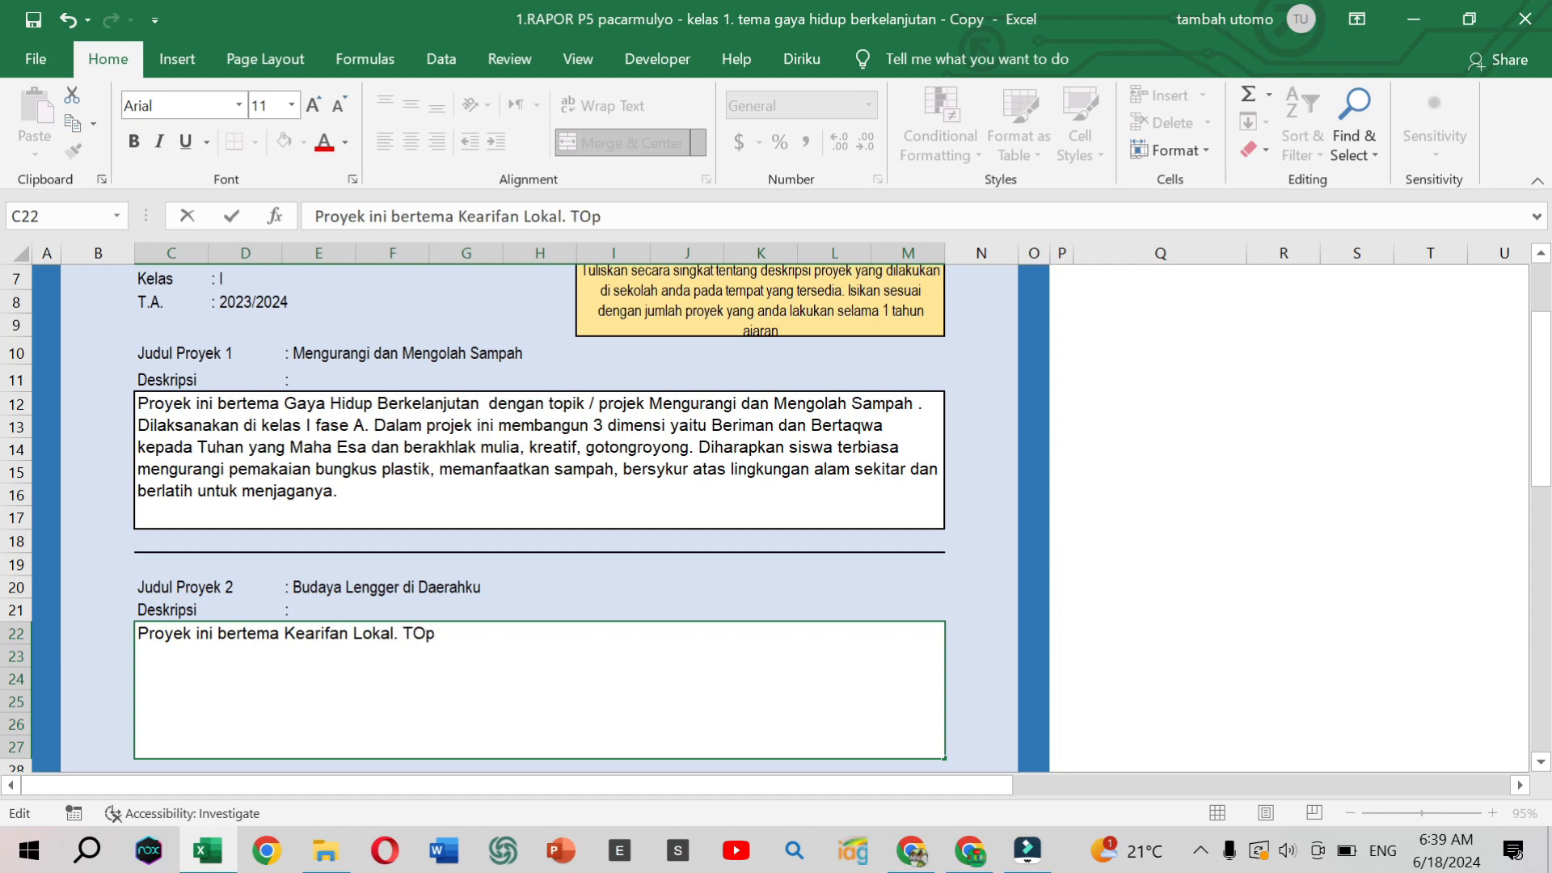
{"action": "type", "text": "topik"}
{"action": "key", "text": "BackSpace"}
{"action": "key", "text": "BackSpace"}
{"action": "key", "text": "BackSpace"}
{"action": "key", "text": "BackSpace"}
{"action": "key", "text": "BackSpace"}
{"action": "key", "text": "BackSpace"}
{"action": "type", "text": "dengan topik"}
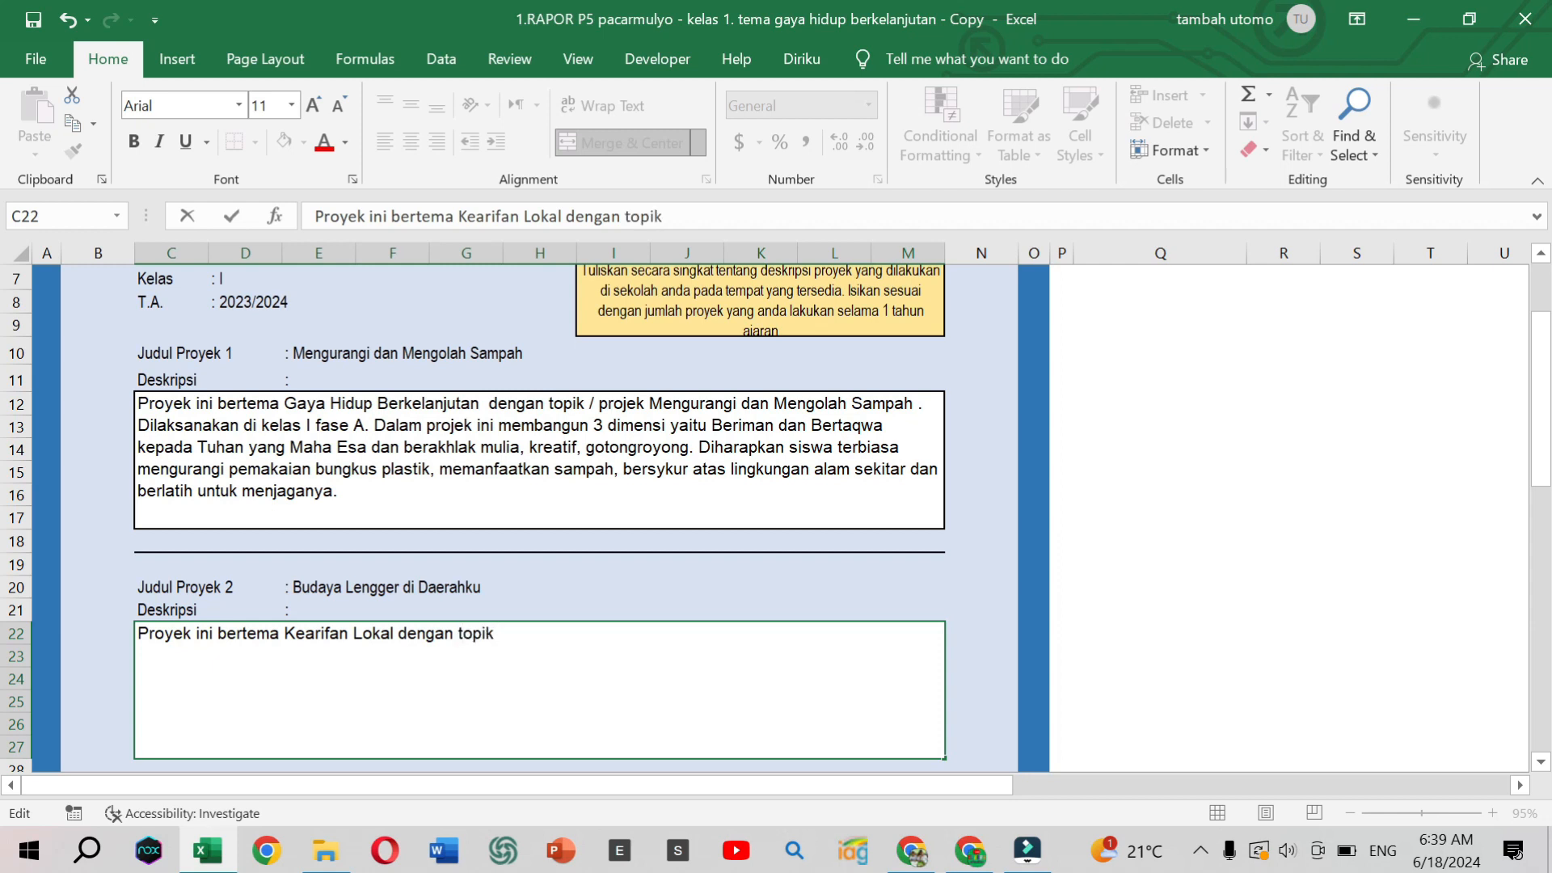
{"action": "type", "text": " Budaya Lengger "}
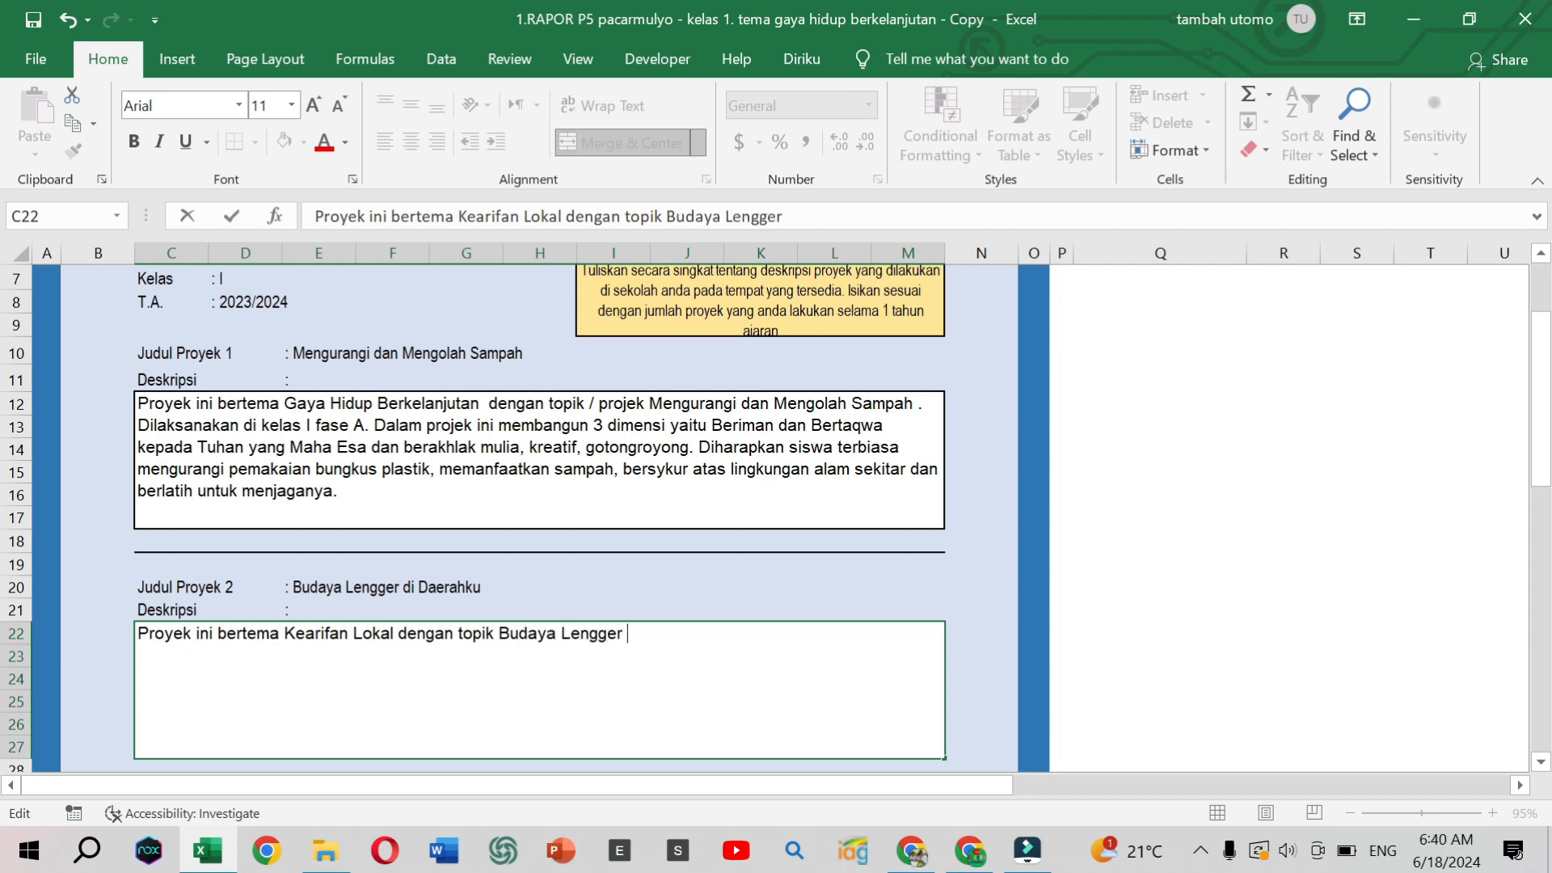
{"action": "type", "text": "di Daera"}
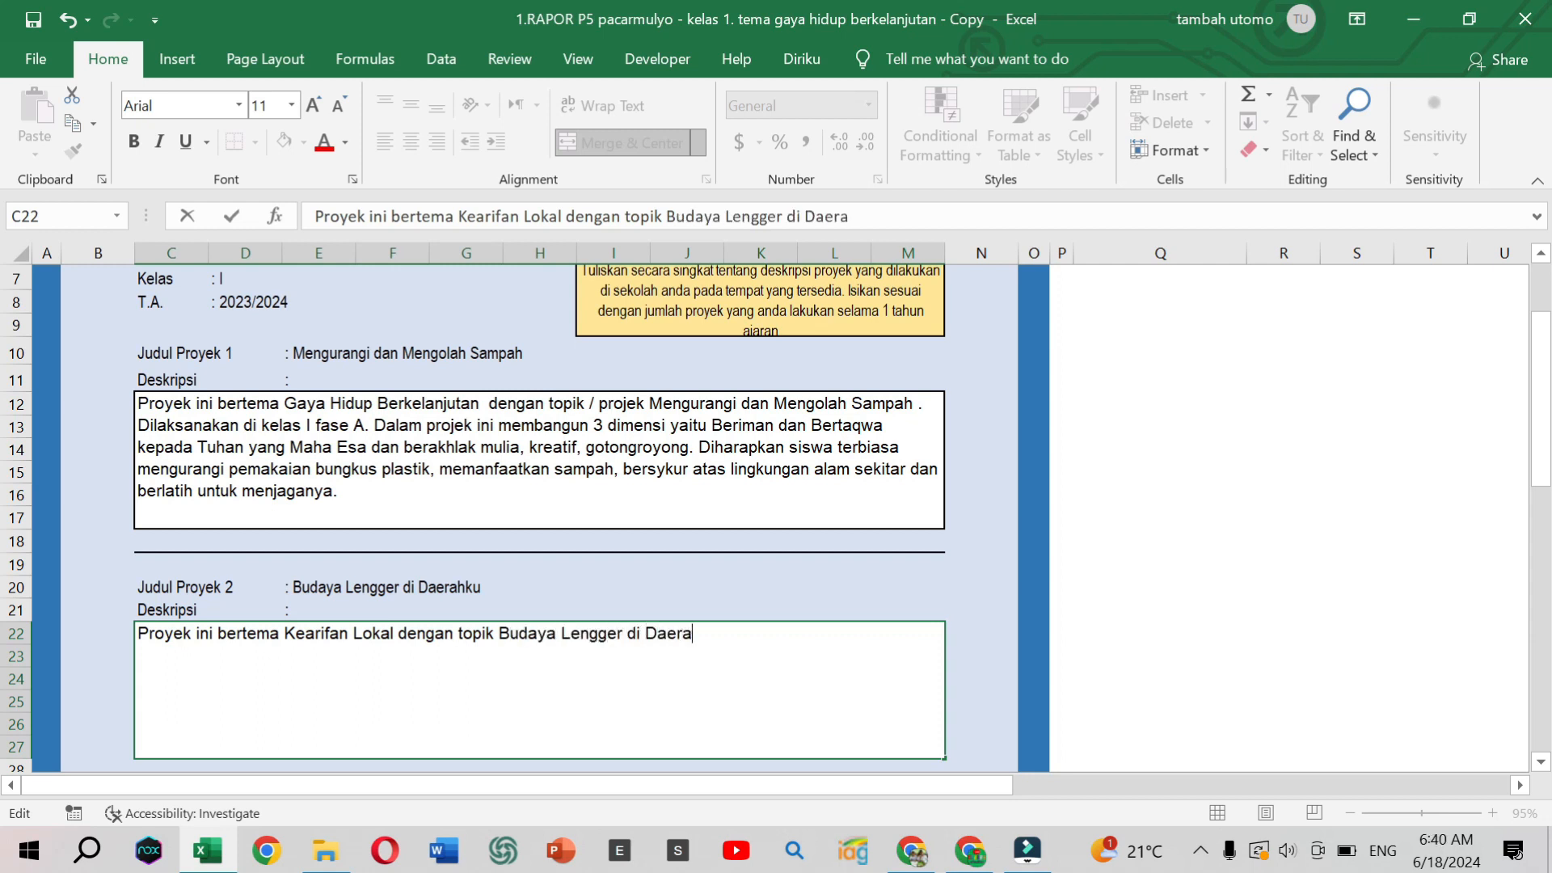
{"action": "type", "text": "hku. Dilaksan"}
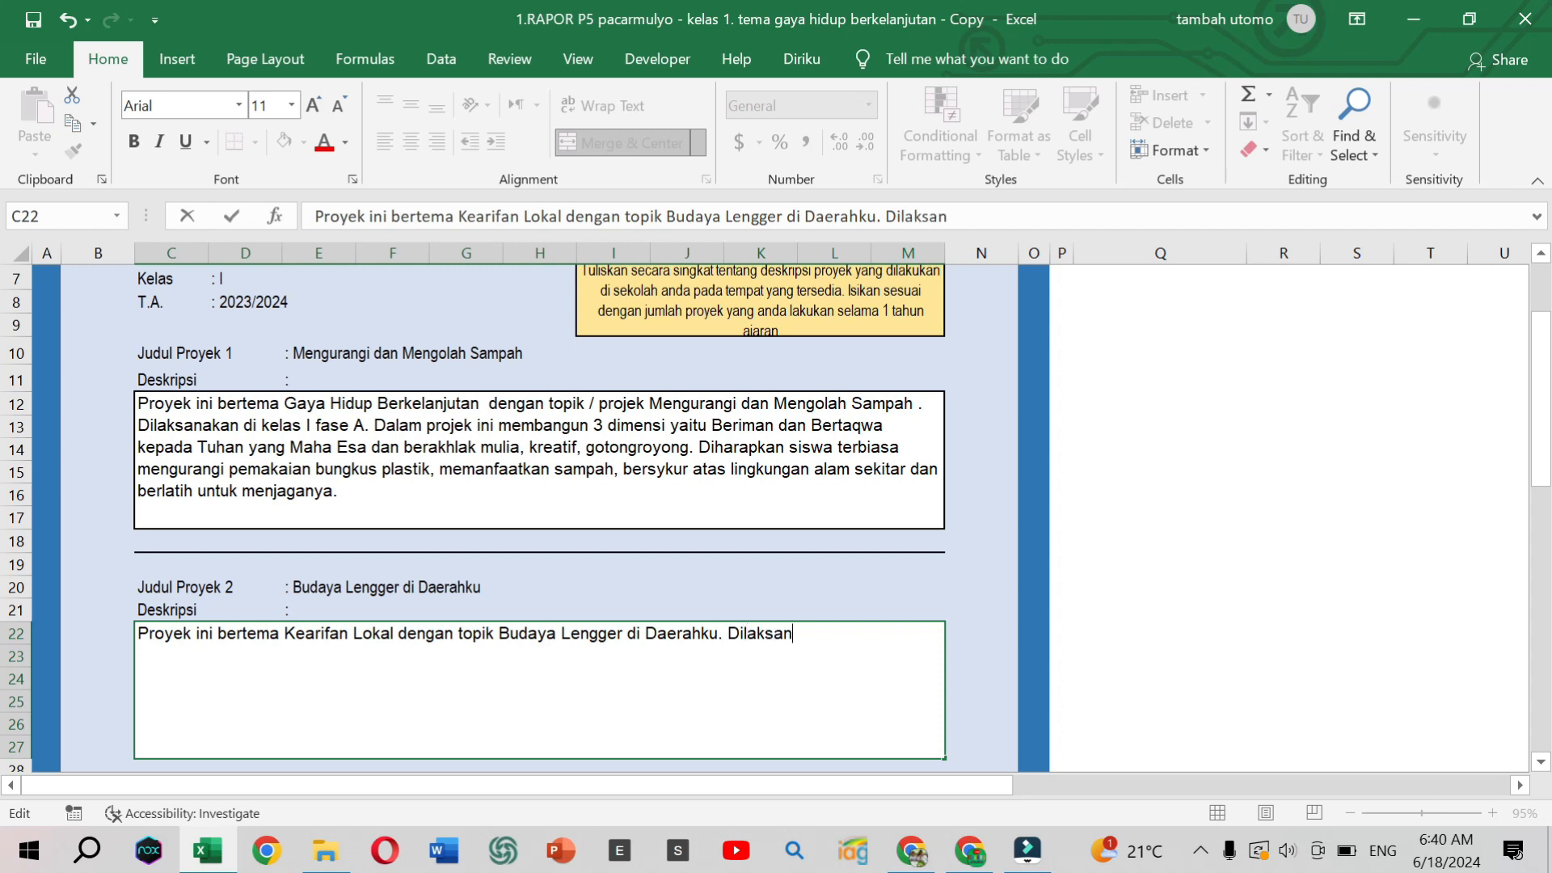
{"action": "type", "text": "akan di kel"}
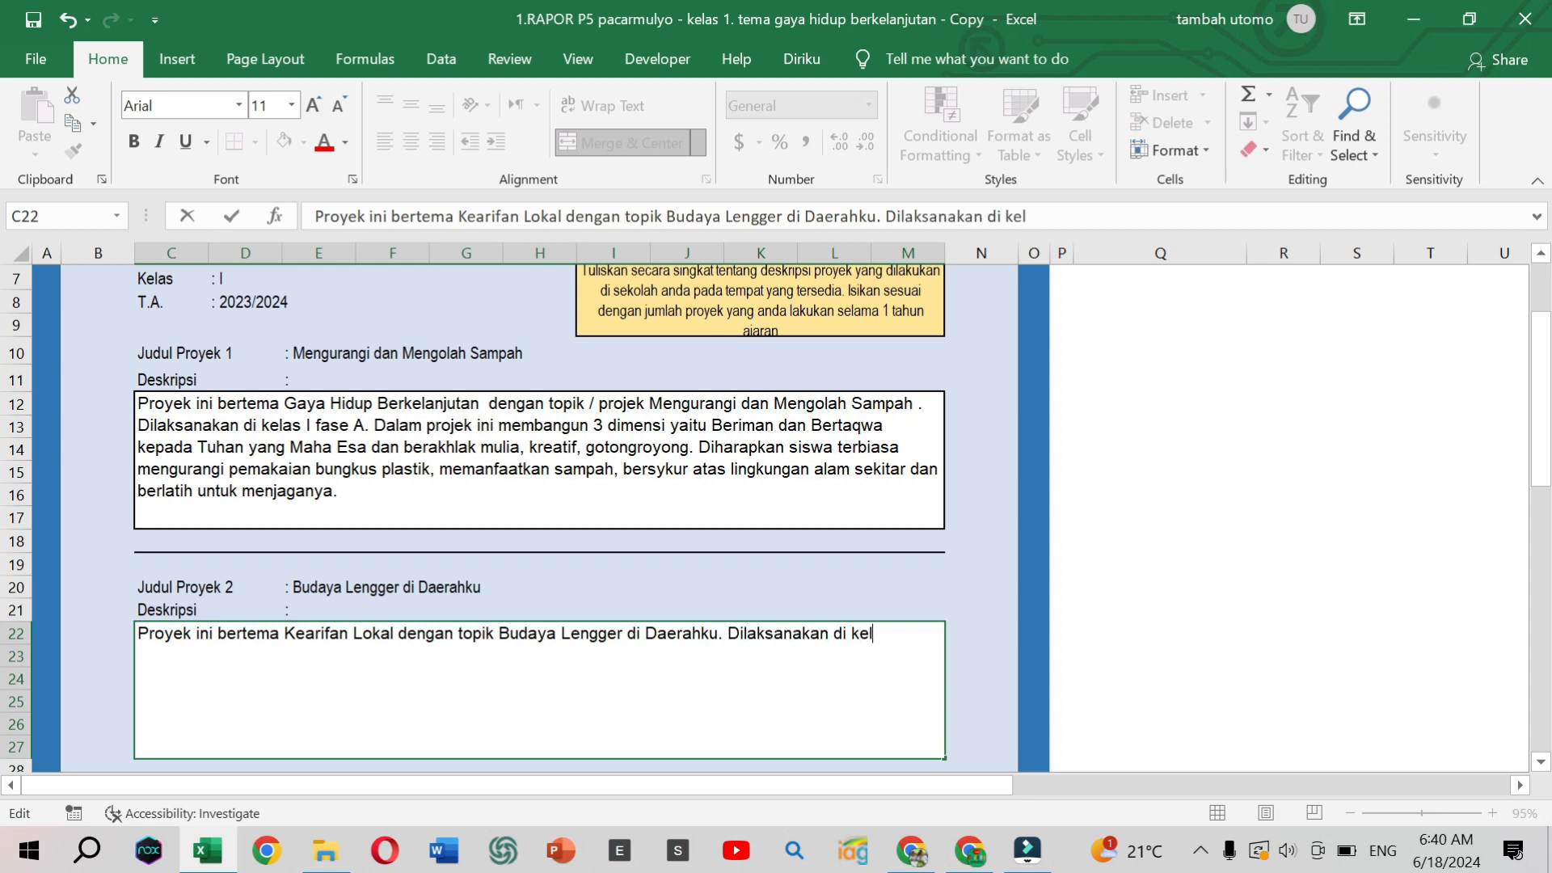
{"action": "type", "text": "as I Fase A. Dalam "}
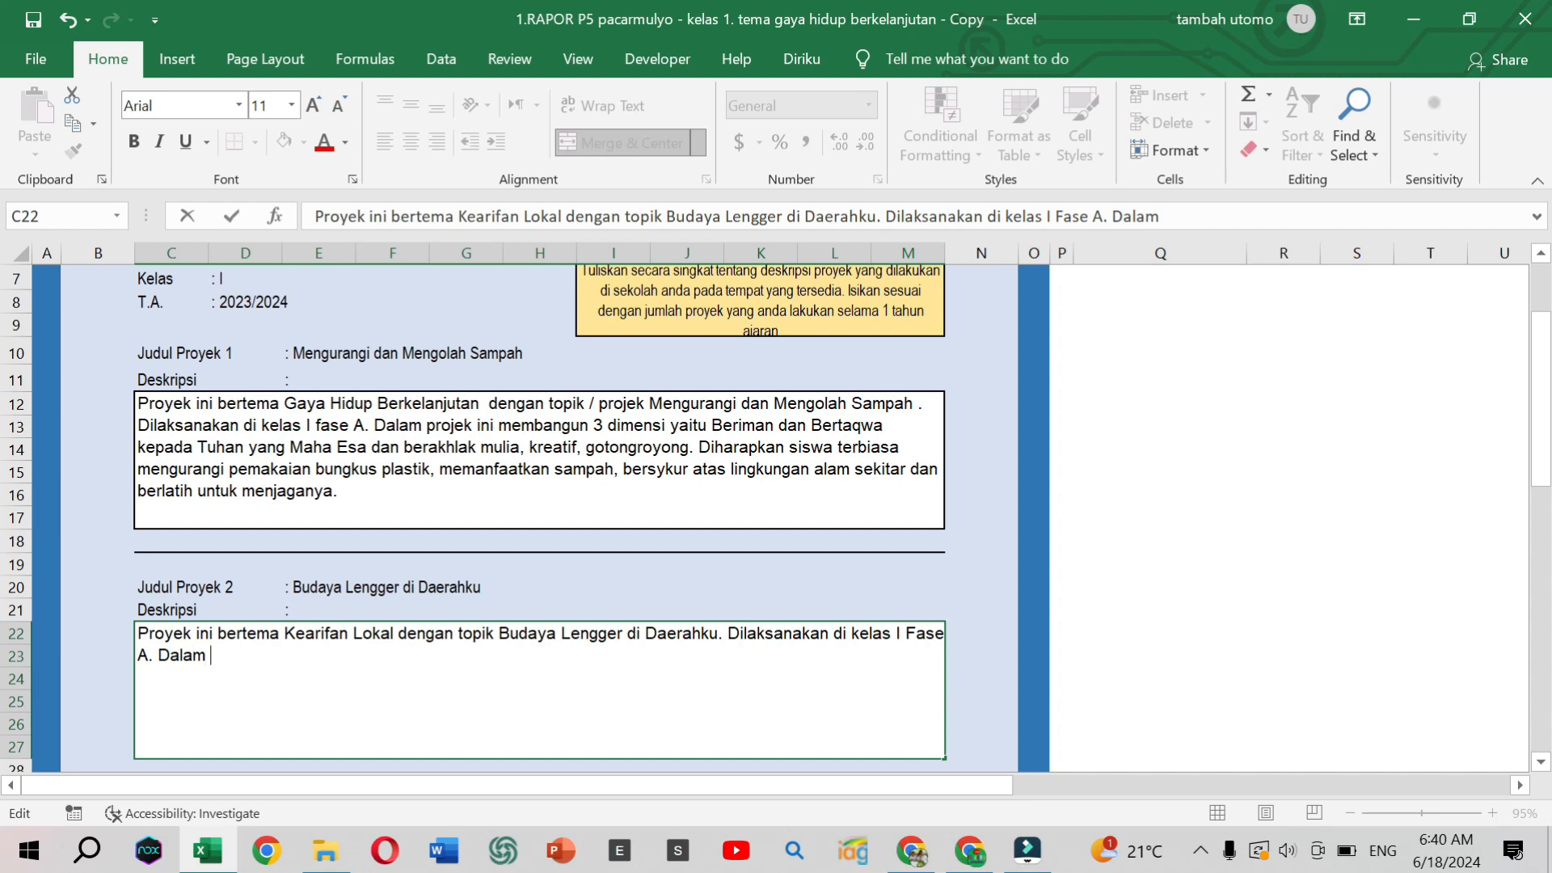
- Extend the project 2 description with "projek ini membangun 3 dimensi yaitu Beriman" in regular, non-bold text
{"action": "type", "text": "projek ini me"}
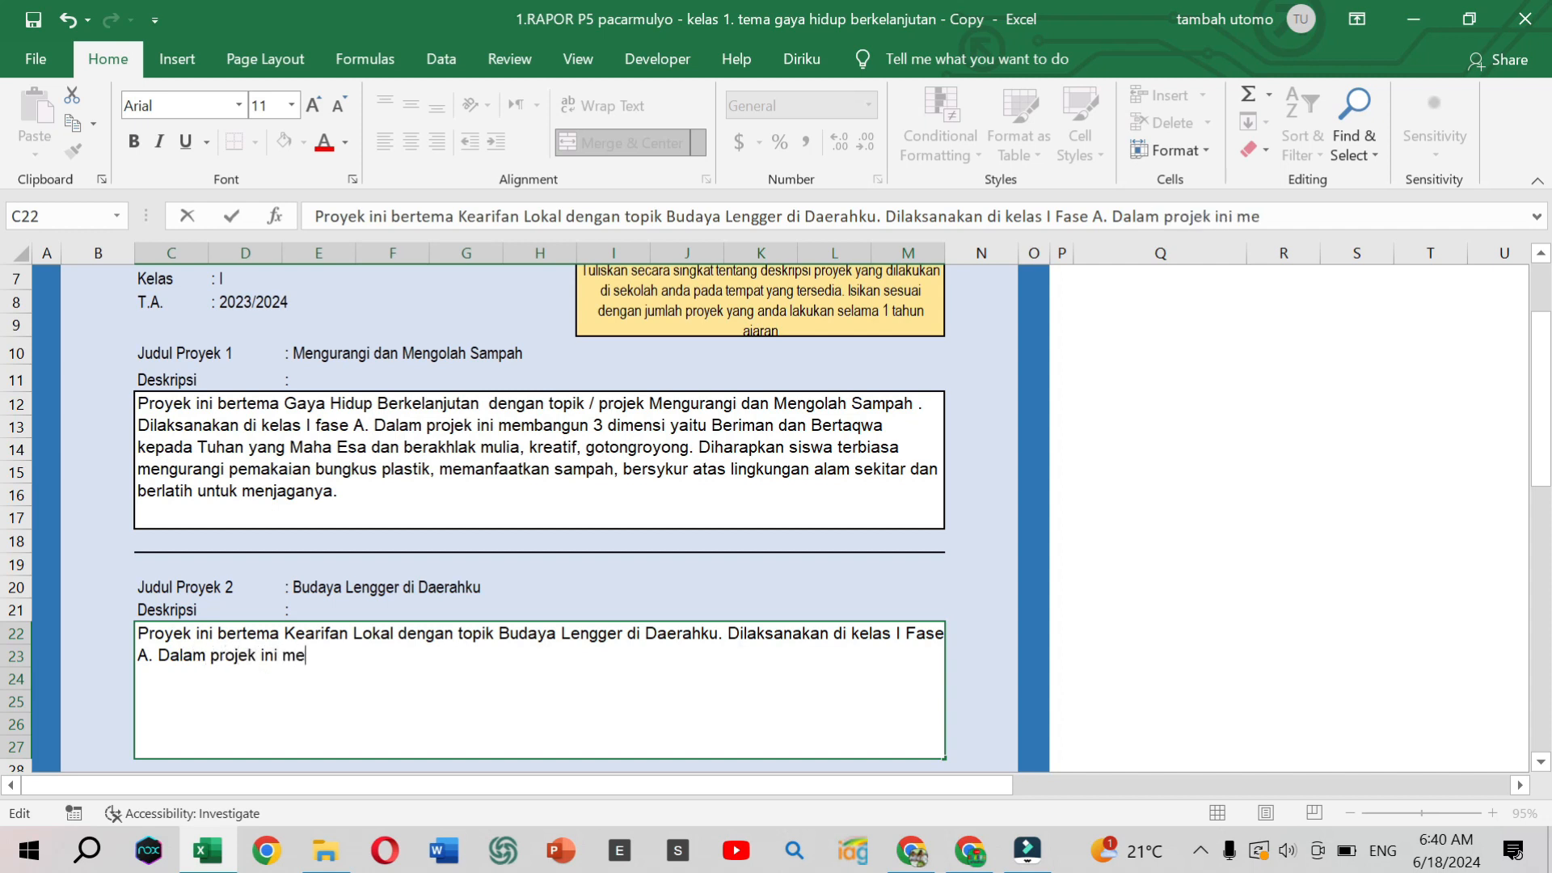
{"action": "type", "text": "mbangun 3 dimn="}
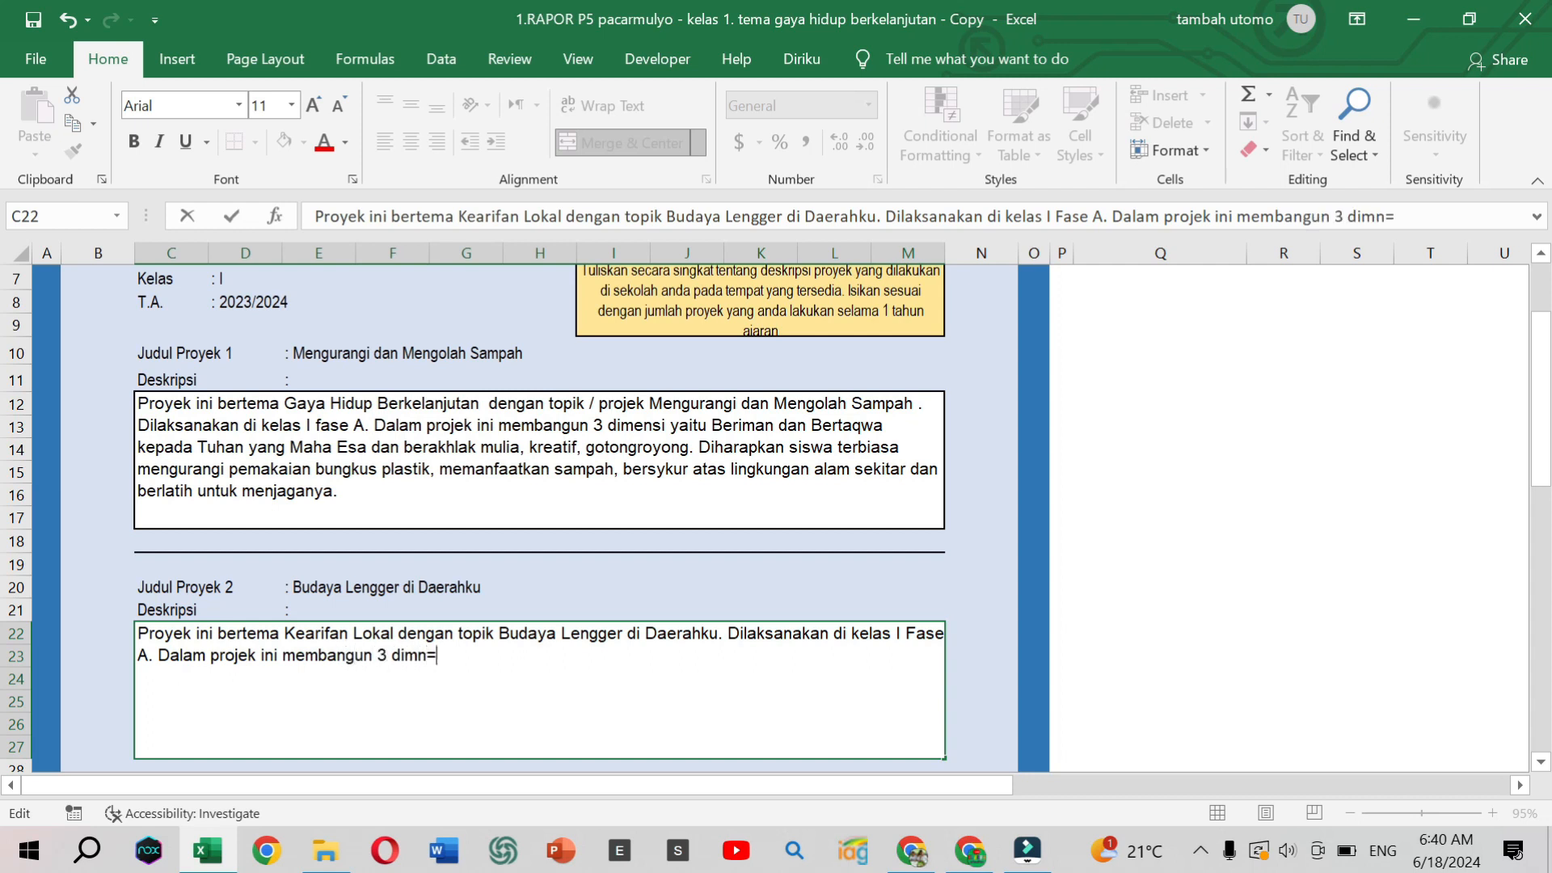
{"action": "key", "text": "BackSpace"}
{"action": "key", "text": "BackSpace"}
{"action": "type", "text": "ensi"}
{"action": "type", "text": "yaitu"}
{"action": "key", "text": "ctrl+b"}
{"action": "type", "text": "erima"}
{"action": "key", "text": "BackSpace"}
{"action": "key", "text": "BackSpace"}
{"action": "key", "text": "BackSpace"}
{"action": "key", "text": "BackSpace"}
{"action": "key", "text": "BackSpace"}
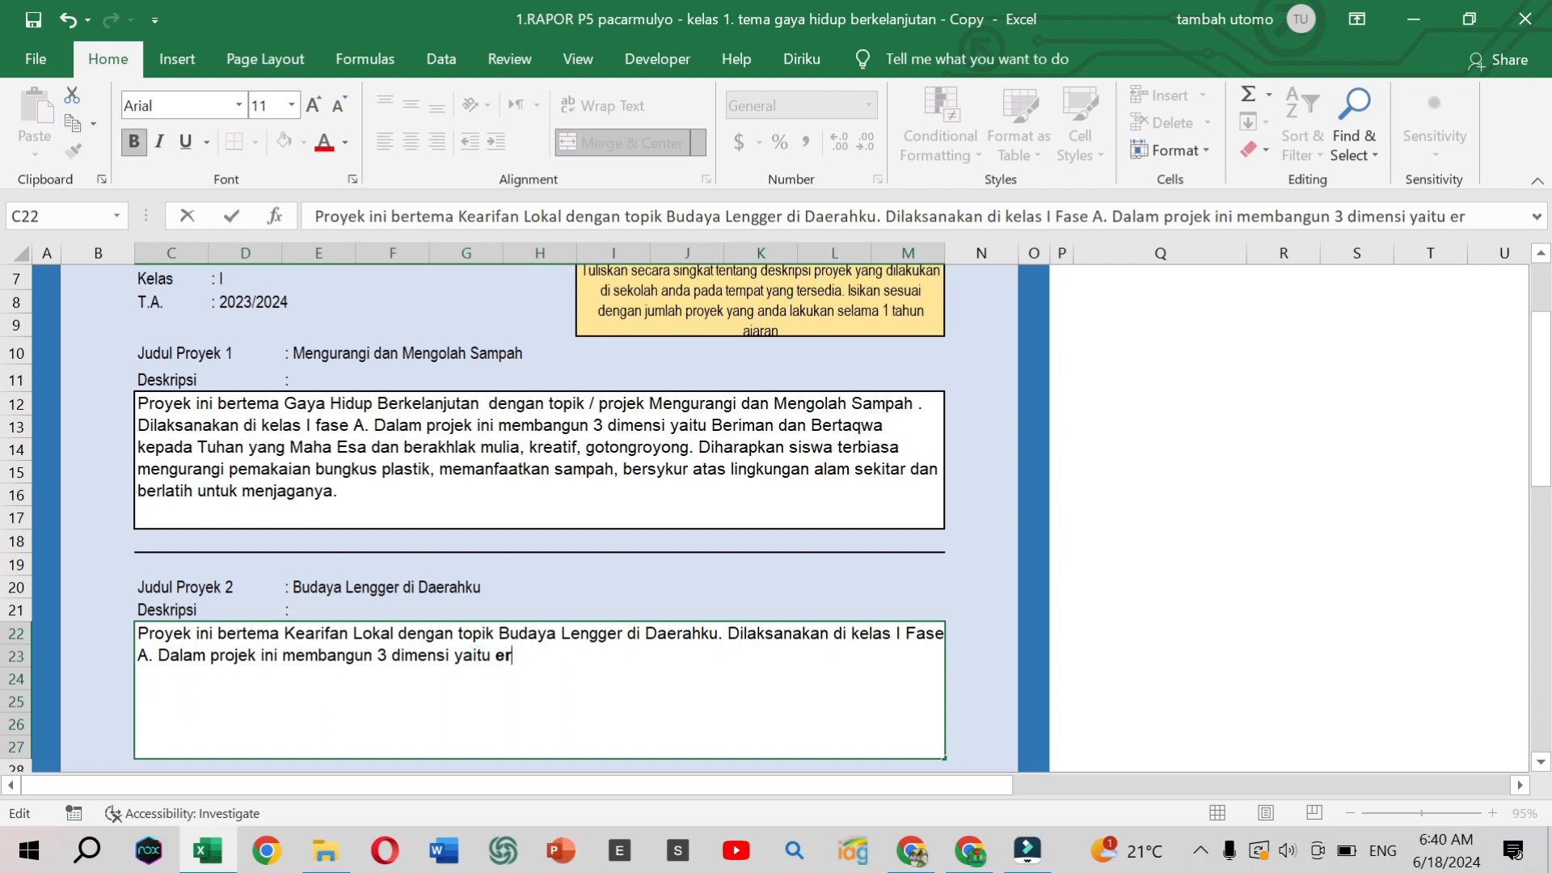
{"action": "key", "text": "ctrl+b"}
{"action": "type", "text": "Beriman "}
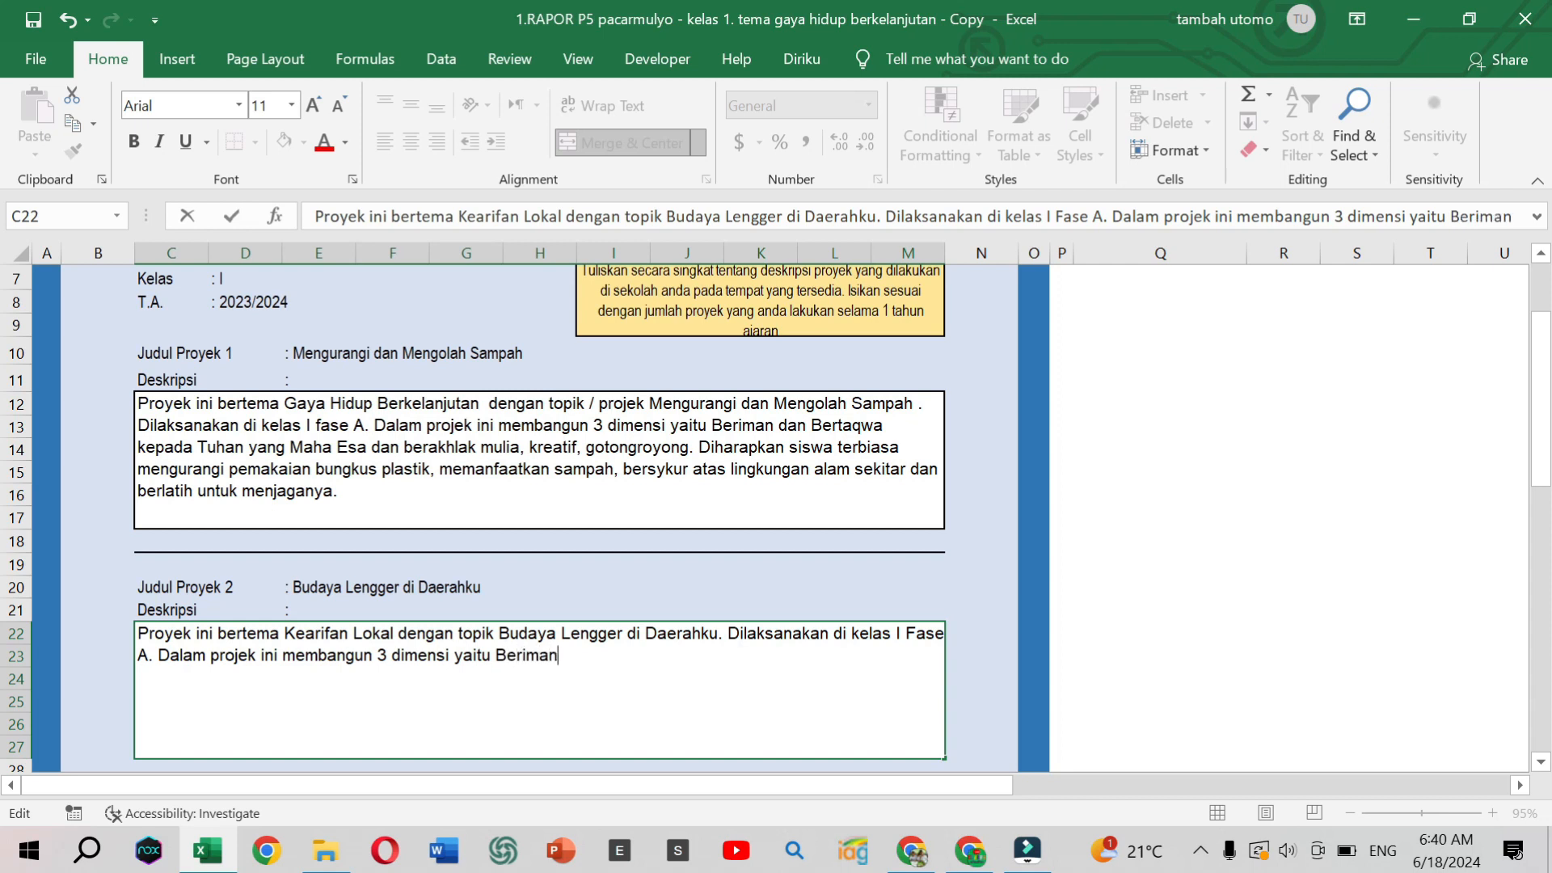
- Continue the project 2 description with "dan Bertaqwa kepada Tuhan Yang Maha Esa dan berakhlak mulia, mandiri, gotong royong."
{"action": "type", "text": "da"}
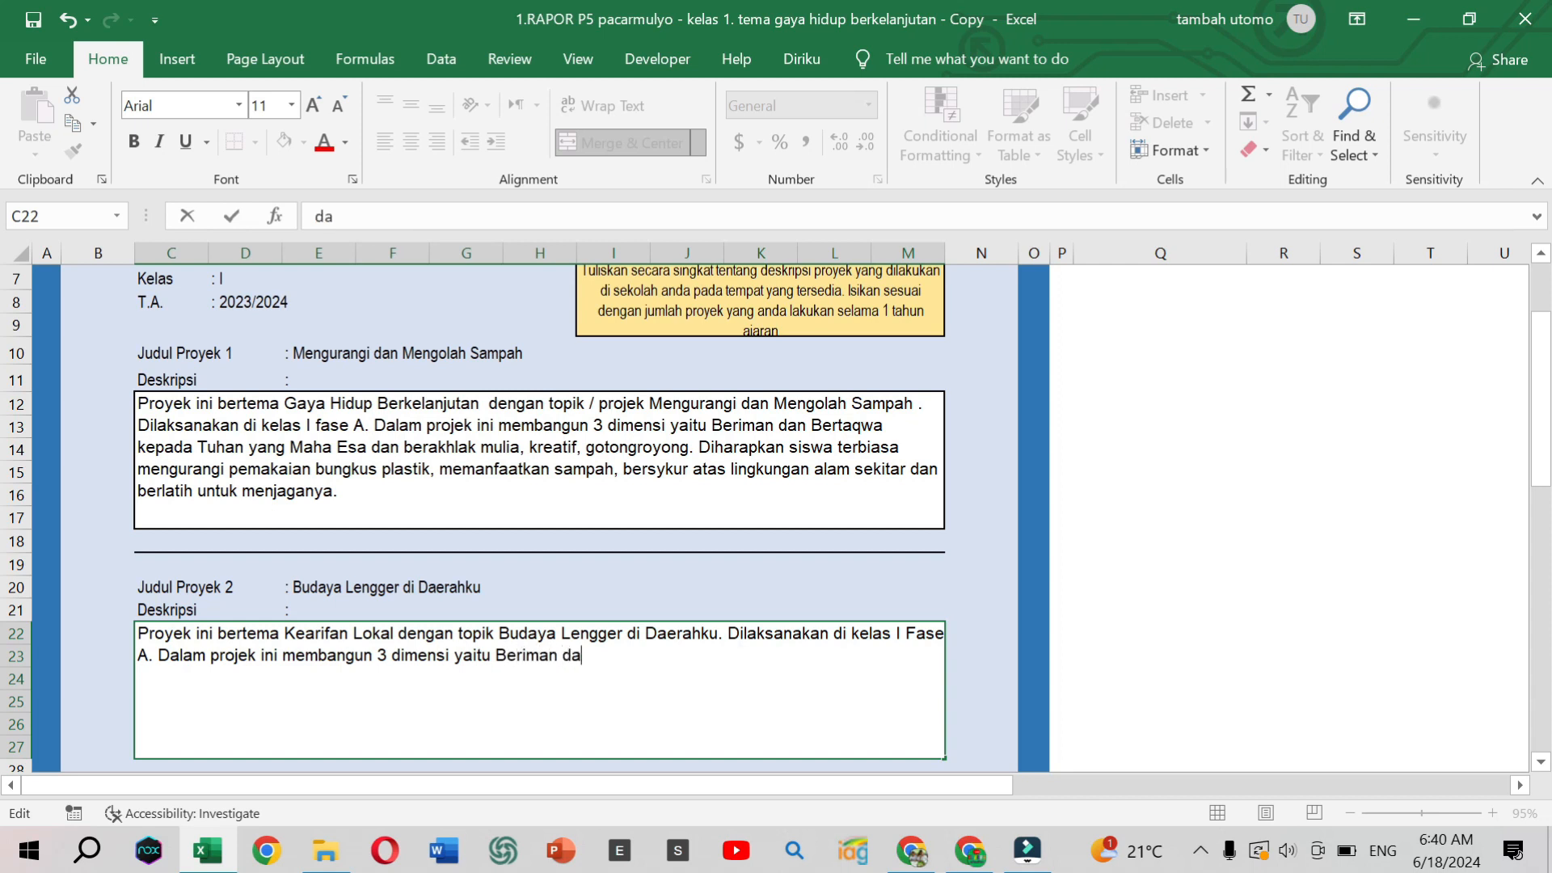
{"action": "type", "text": "n Bertaqwa ke"}
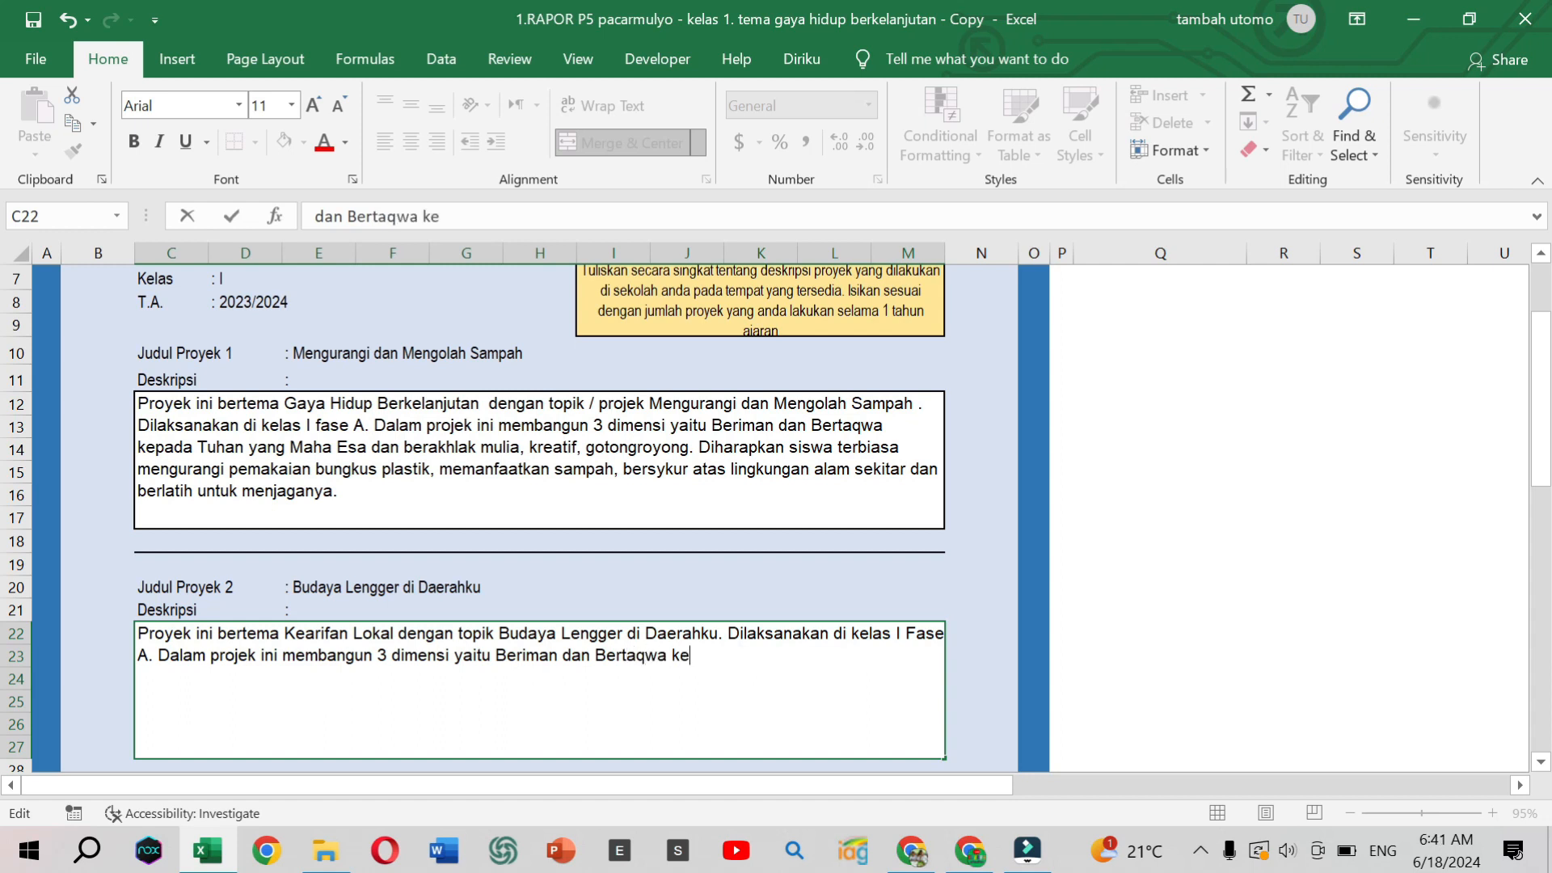
{"action": "type", "text": "pada Tuhan"}
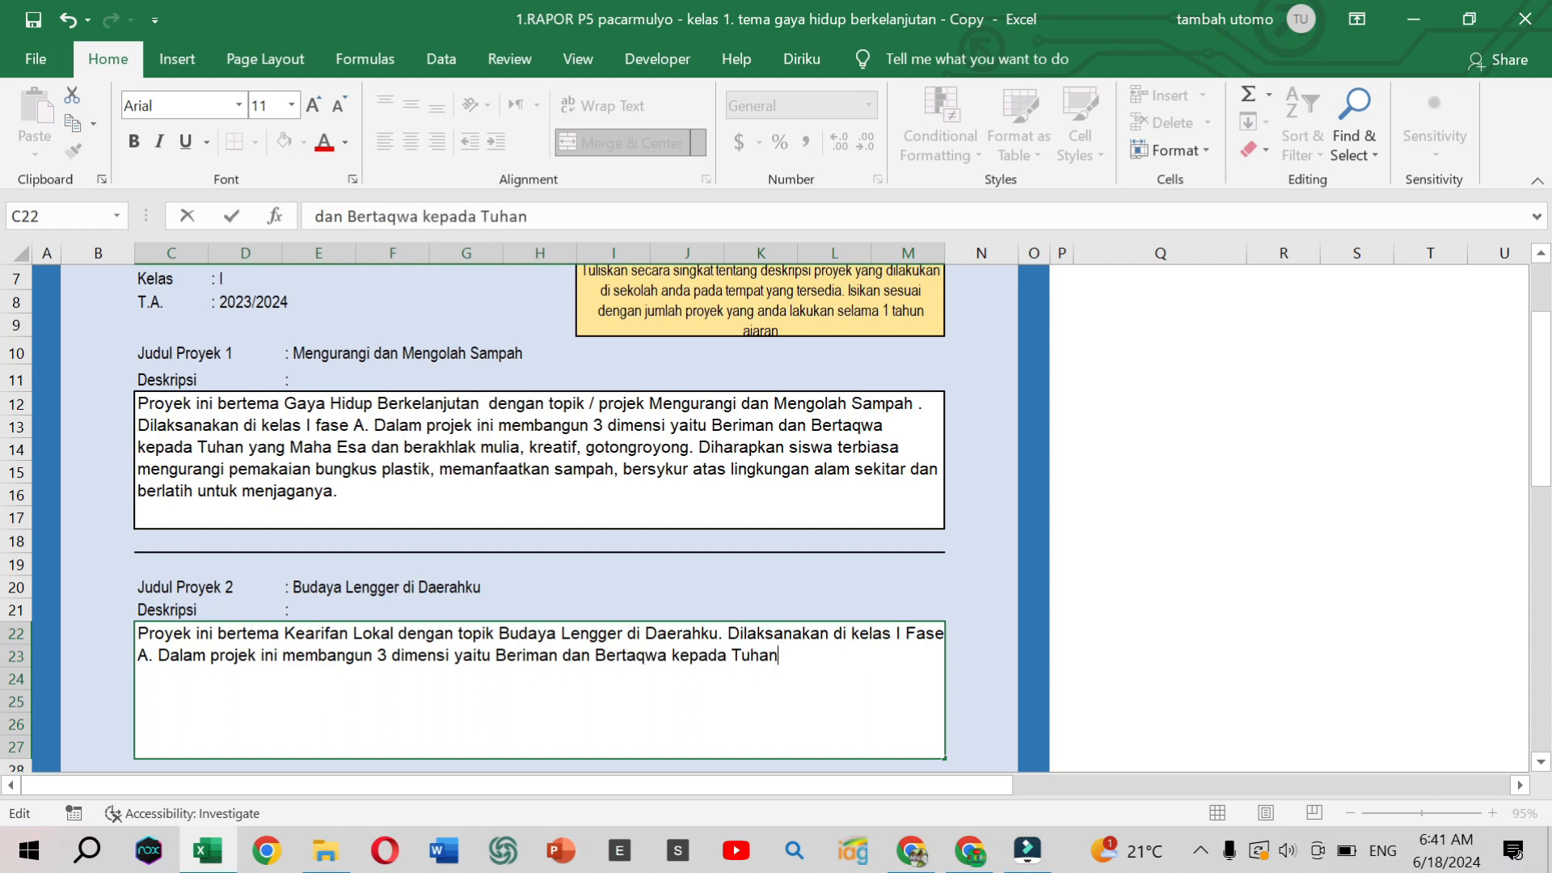
{"action": "type", "text": " Yang Maha"}
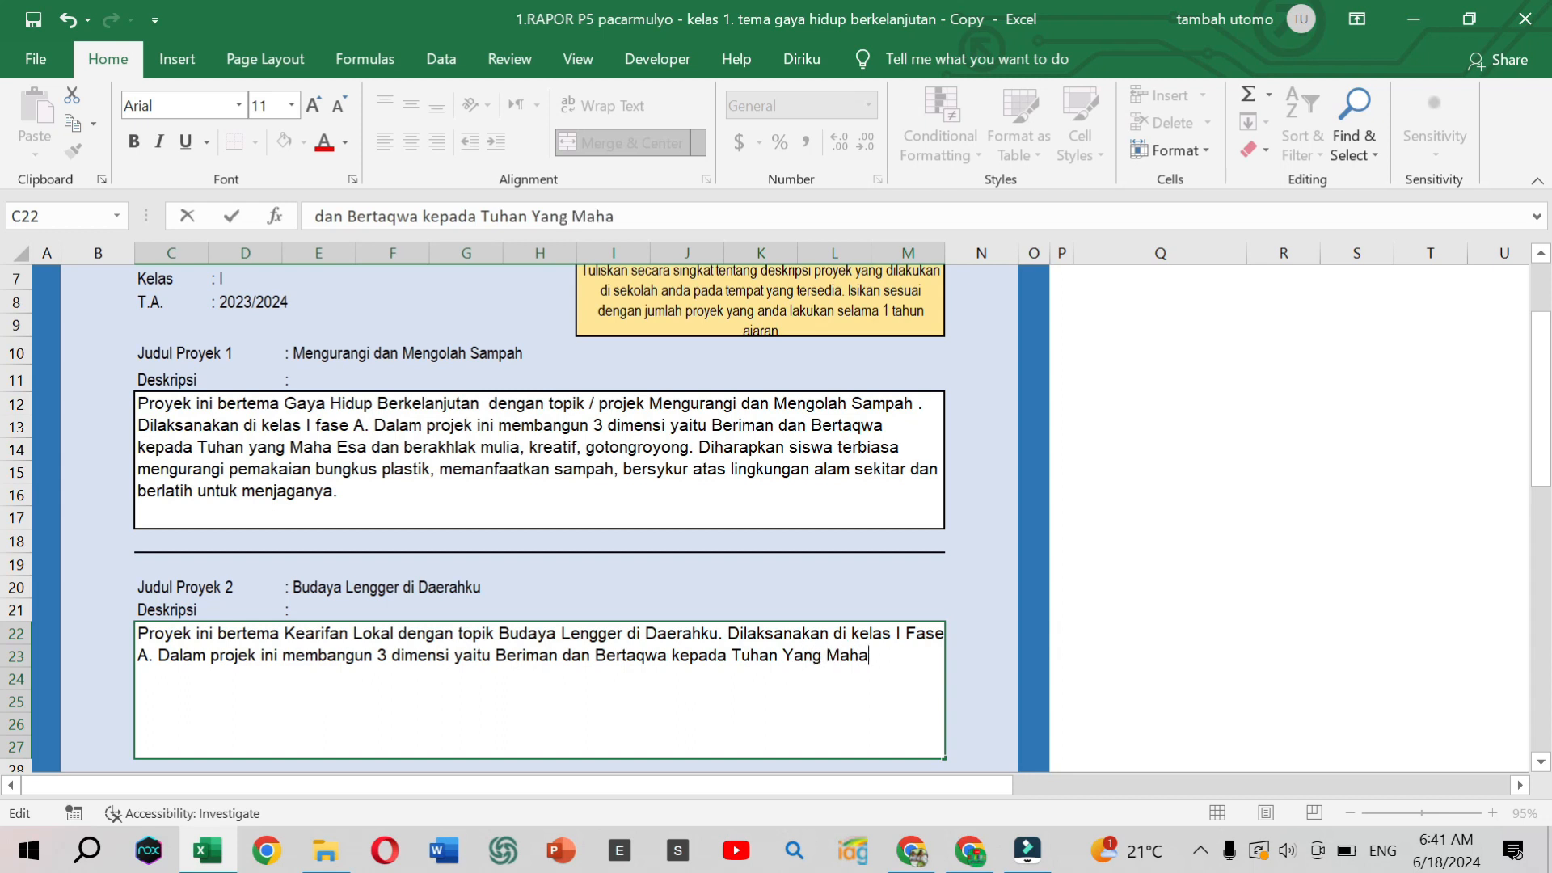
{"action": "type", "text": " Esa dan berakhlak mulia"}
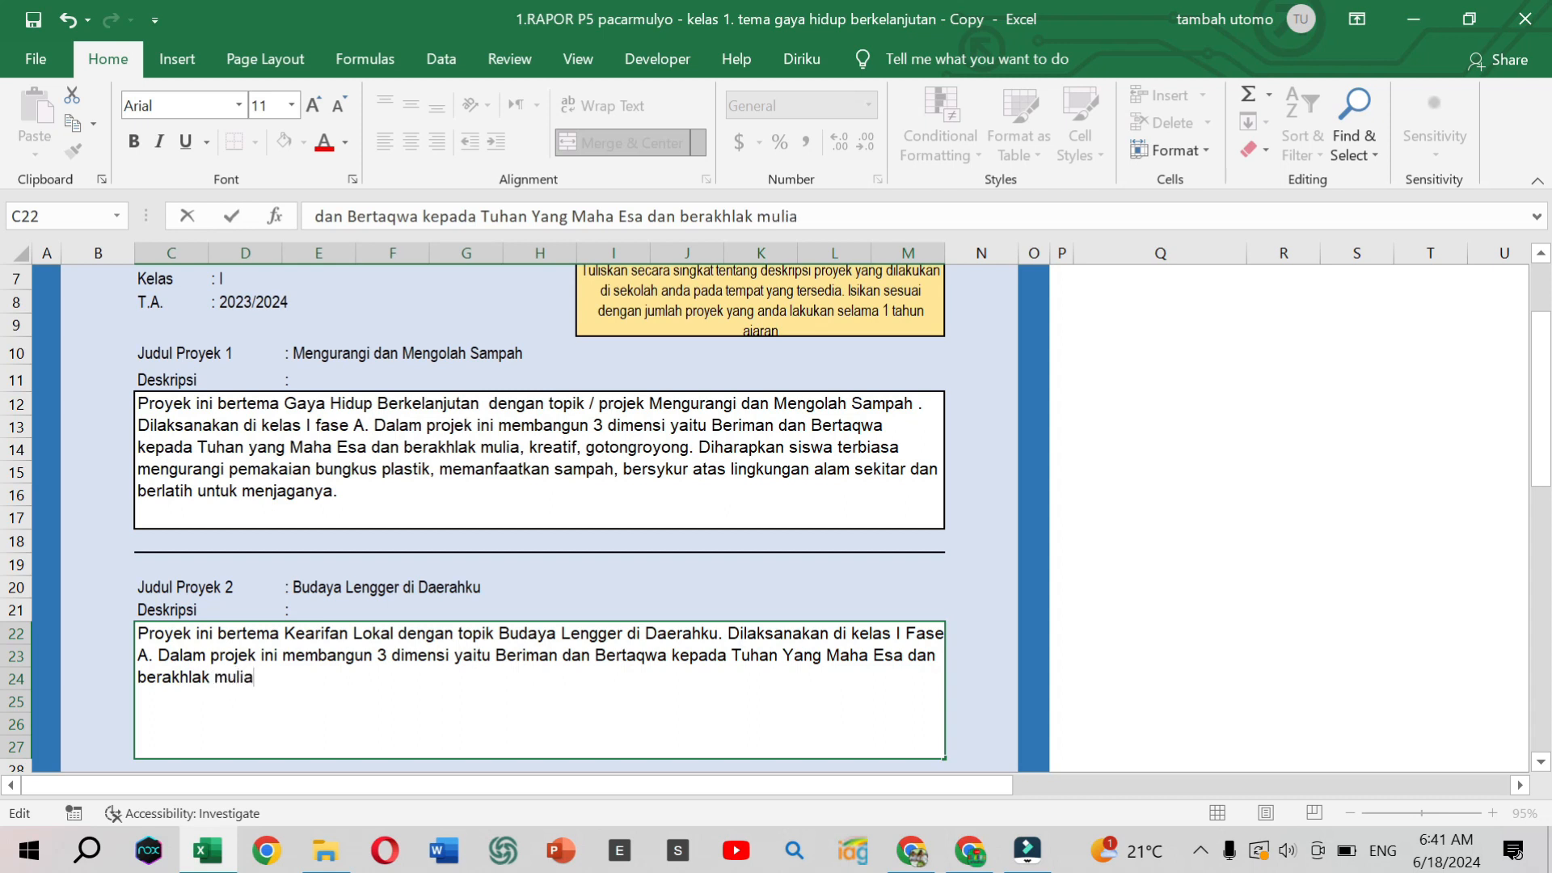
{"action": "type", "text": ", mandiri, gotong royong"}
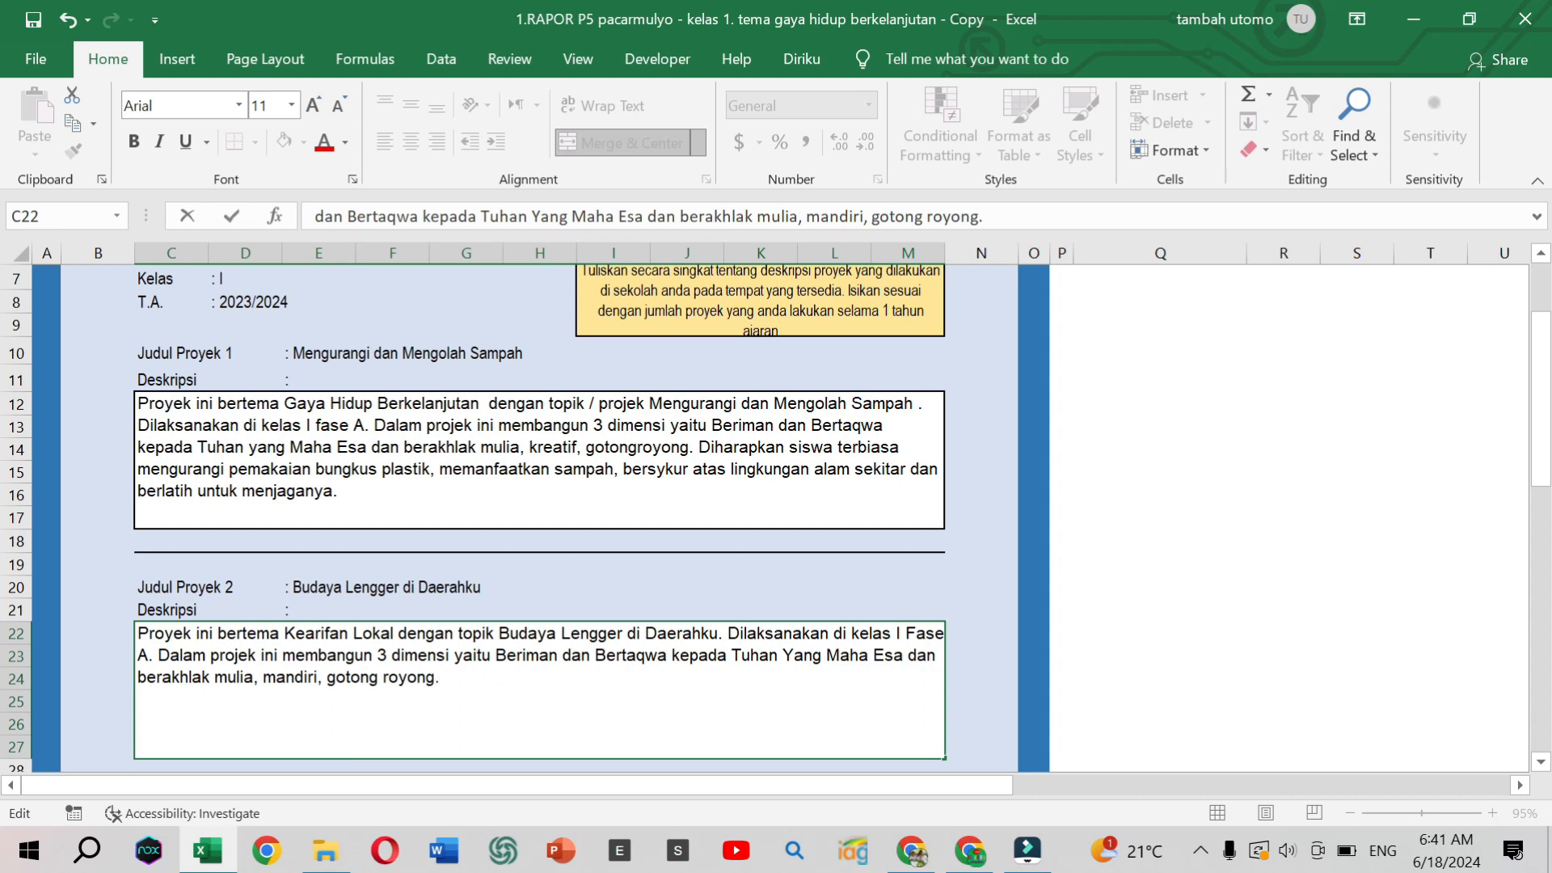
- Add "Diharapkan siswa bisa ikut menjaga kelestarian budaya lengger dan ikut" to the end of the project 2 description
{"action": "type", "text": ". Diharapkan"}
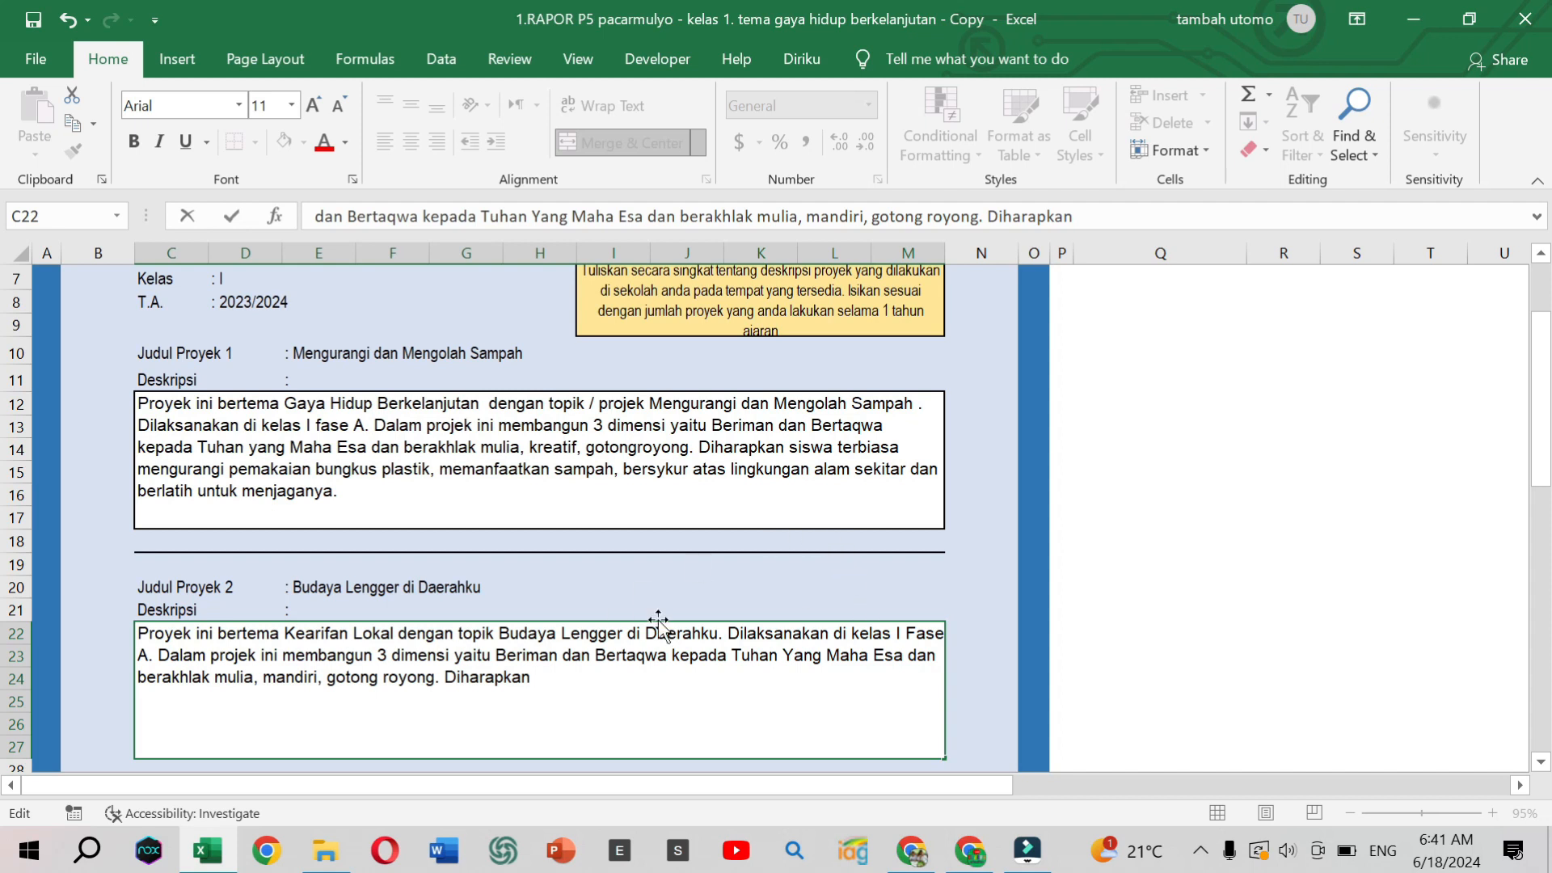
{"action": "scroll", "coordinate": [748, 501], "scroll_direction": "up", "scroll_amount": 1}
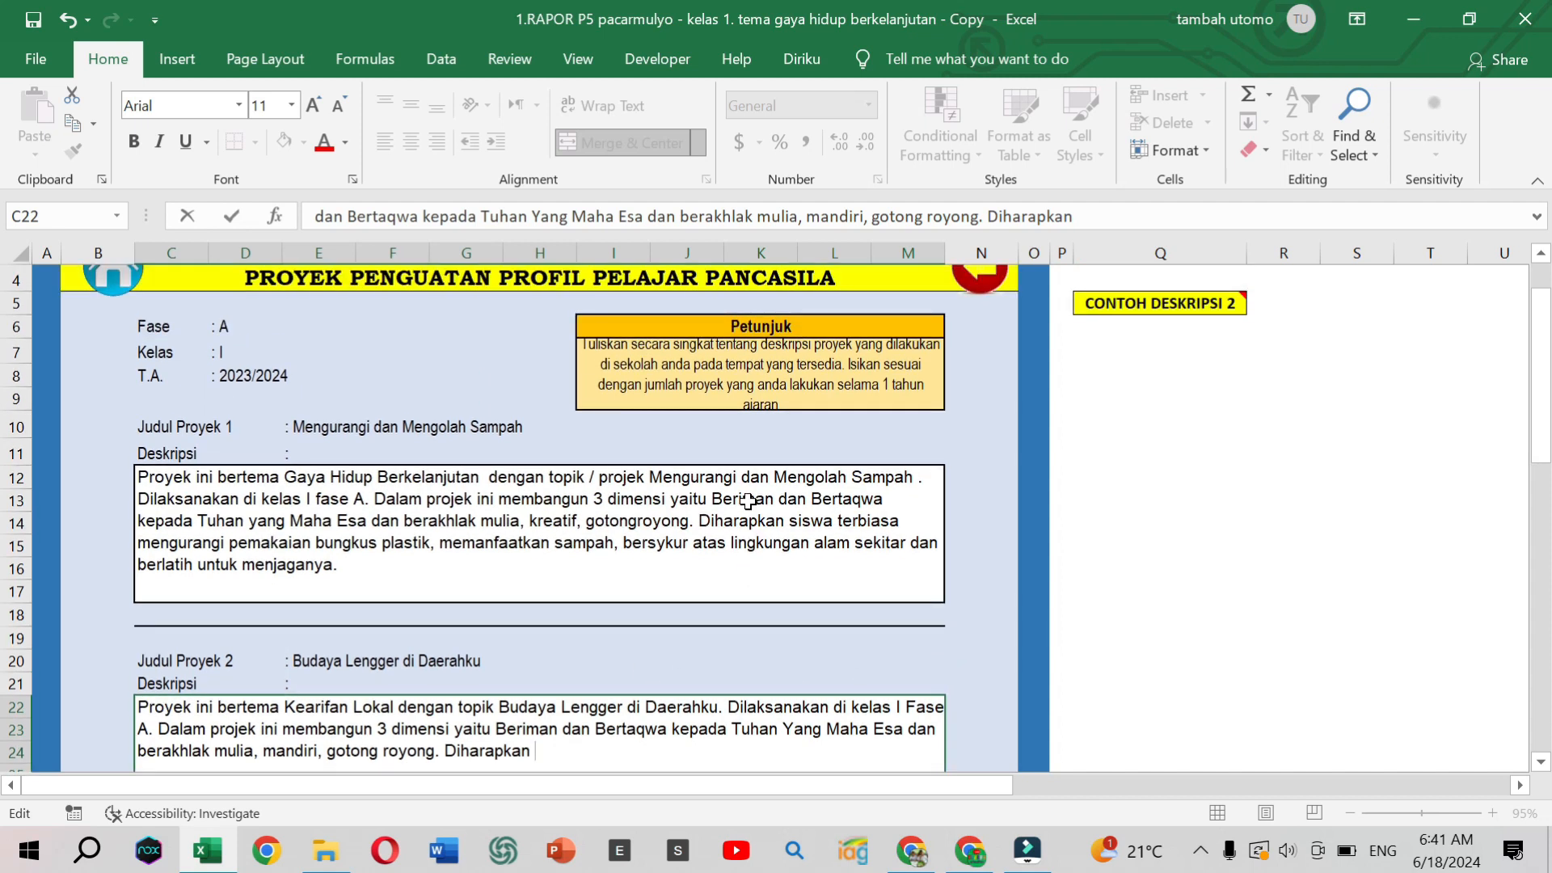
{"action": "scroll", "coordinate": [748, 501], "scroll_direction": "down", "scroll_amount": 1}
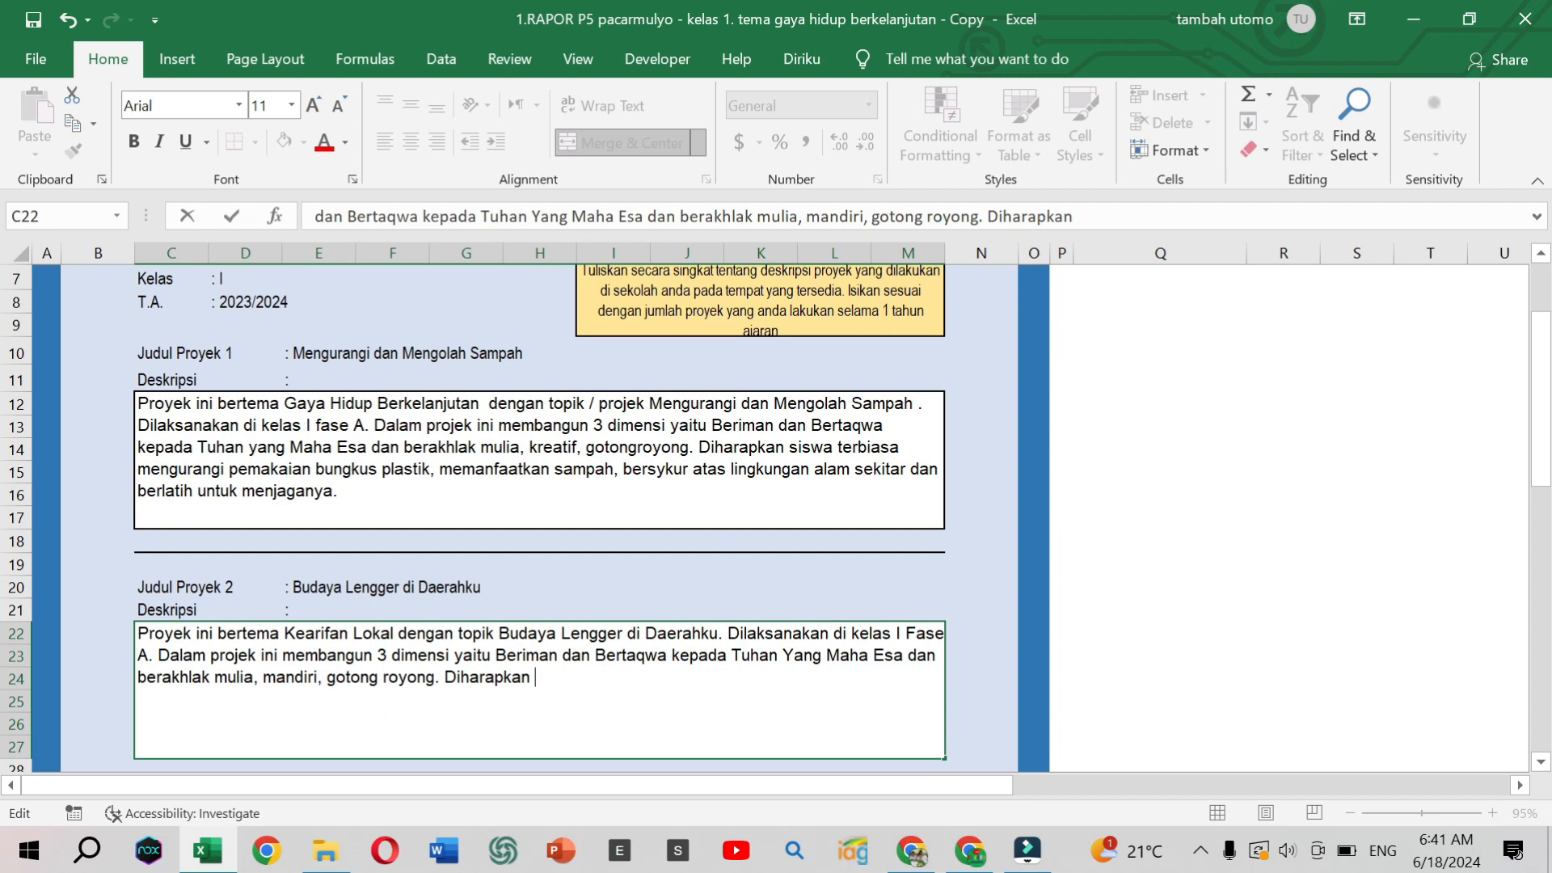
{"action": "type", "text": "siswa bisa ikut menj"}
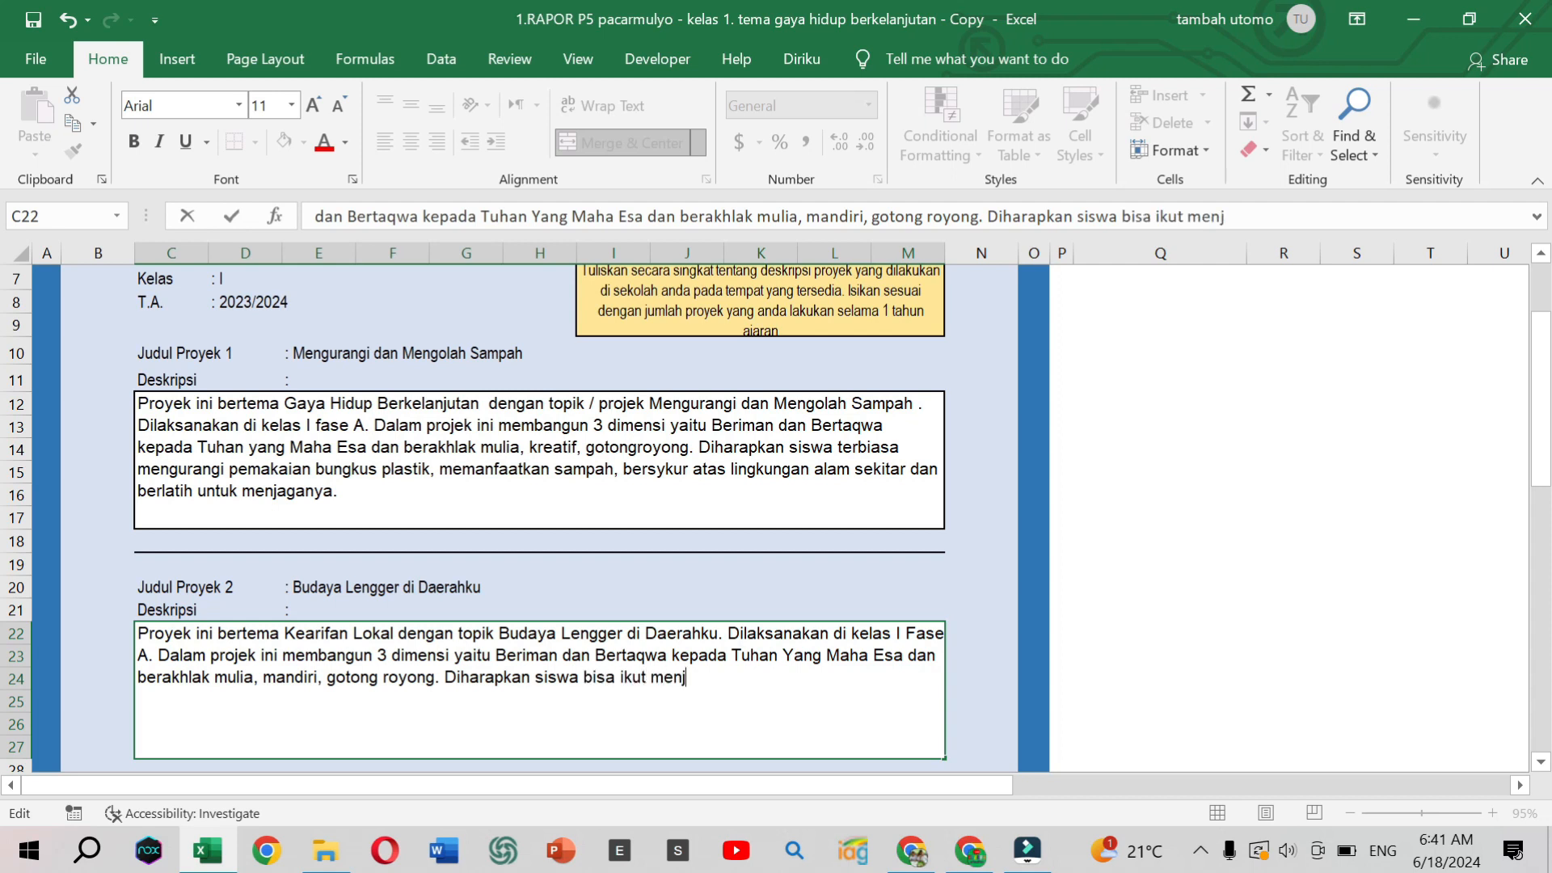
{"action": "type", "text": "aga keles"}
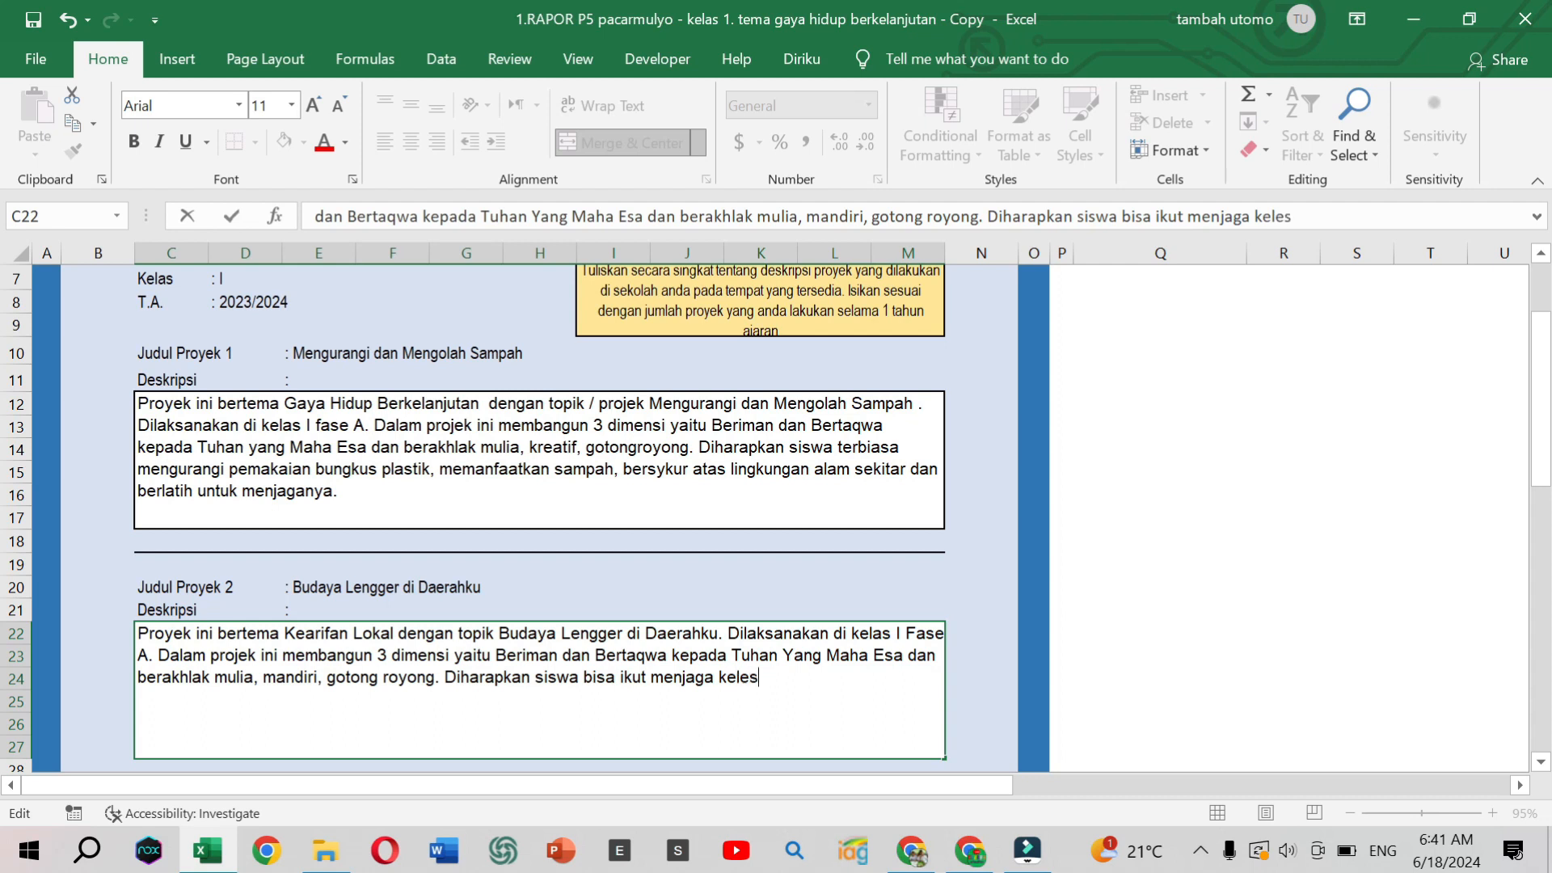
{"action": "type", "text": "tarian v"}
{"action": "key", "text": "BackSpace"}
{"action": "type", "text": "budaya lengger dan ikut aktif"}
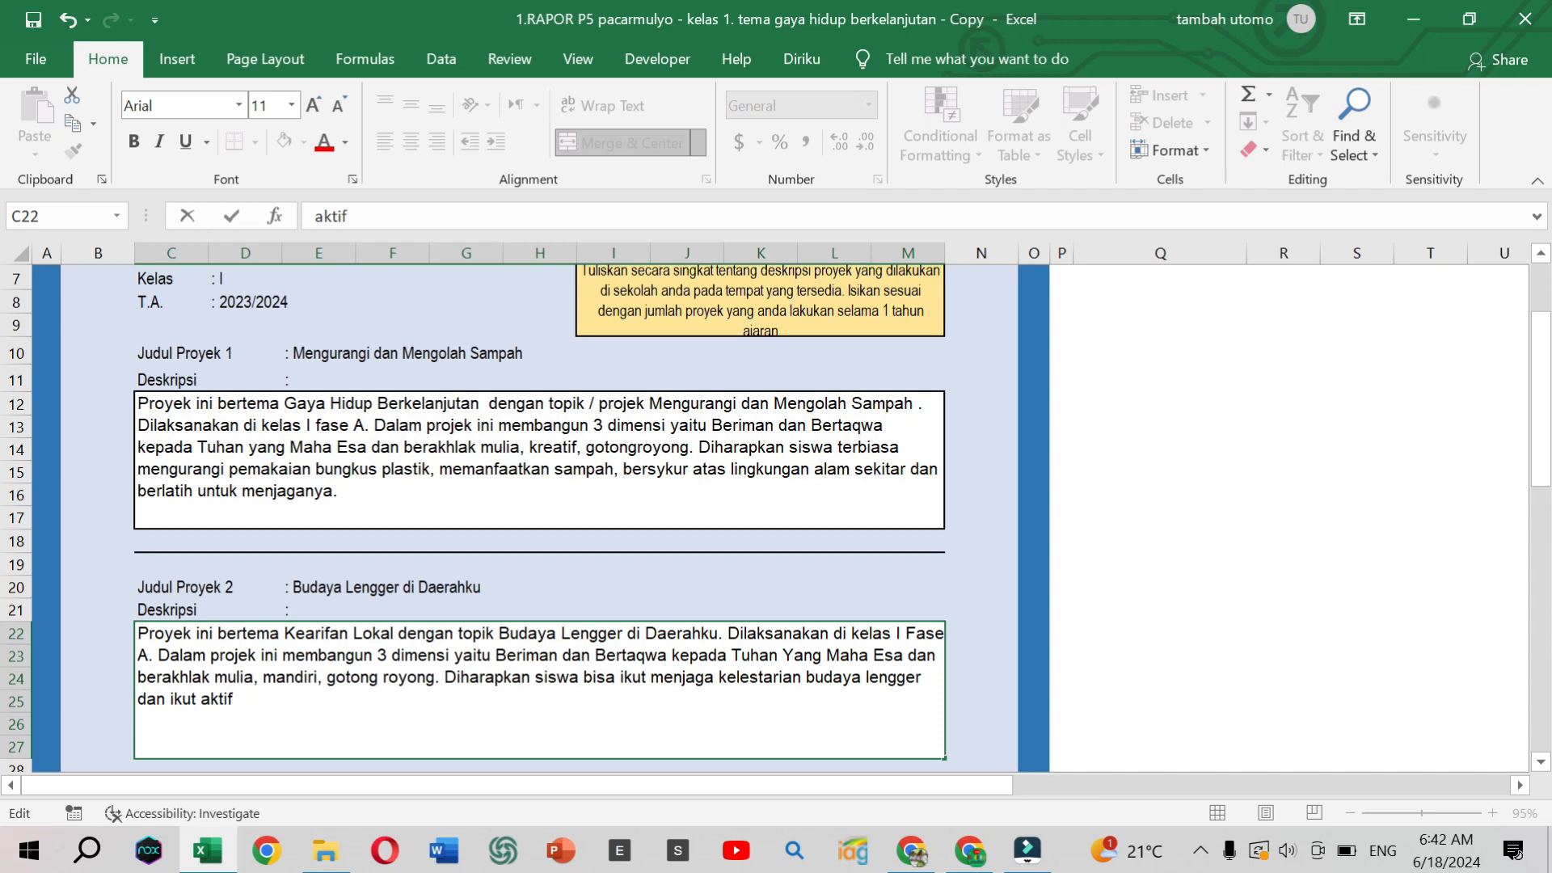
{"action": "key", "text": "BackSpace"}
{"action": "key", "text": "BackSpace"}
{"action": "key", "text": "BackSpace"}
{"action": "key", "text": "BackSpace"}
{"action": "key", "text": "BackSpace"}
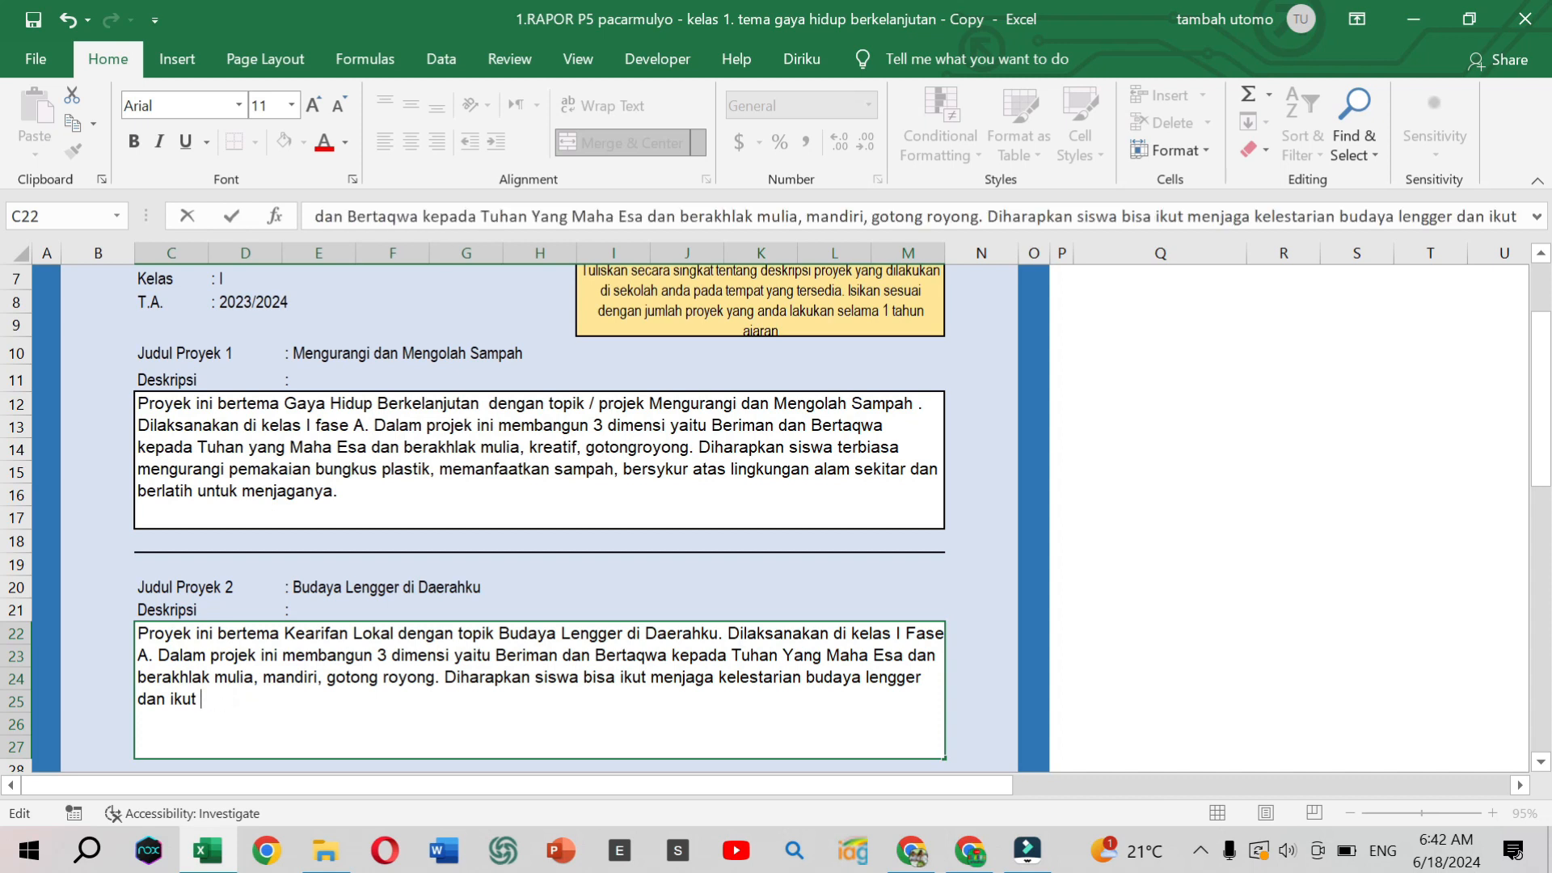
- Finish the last sentence of the project 2 description with "mempromosikan budaya tersebut."
{"action": "type", "text": "mempro"}
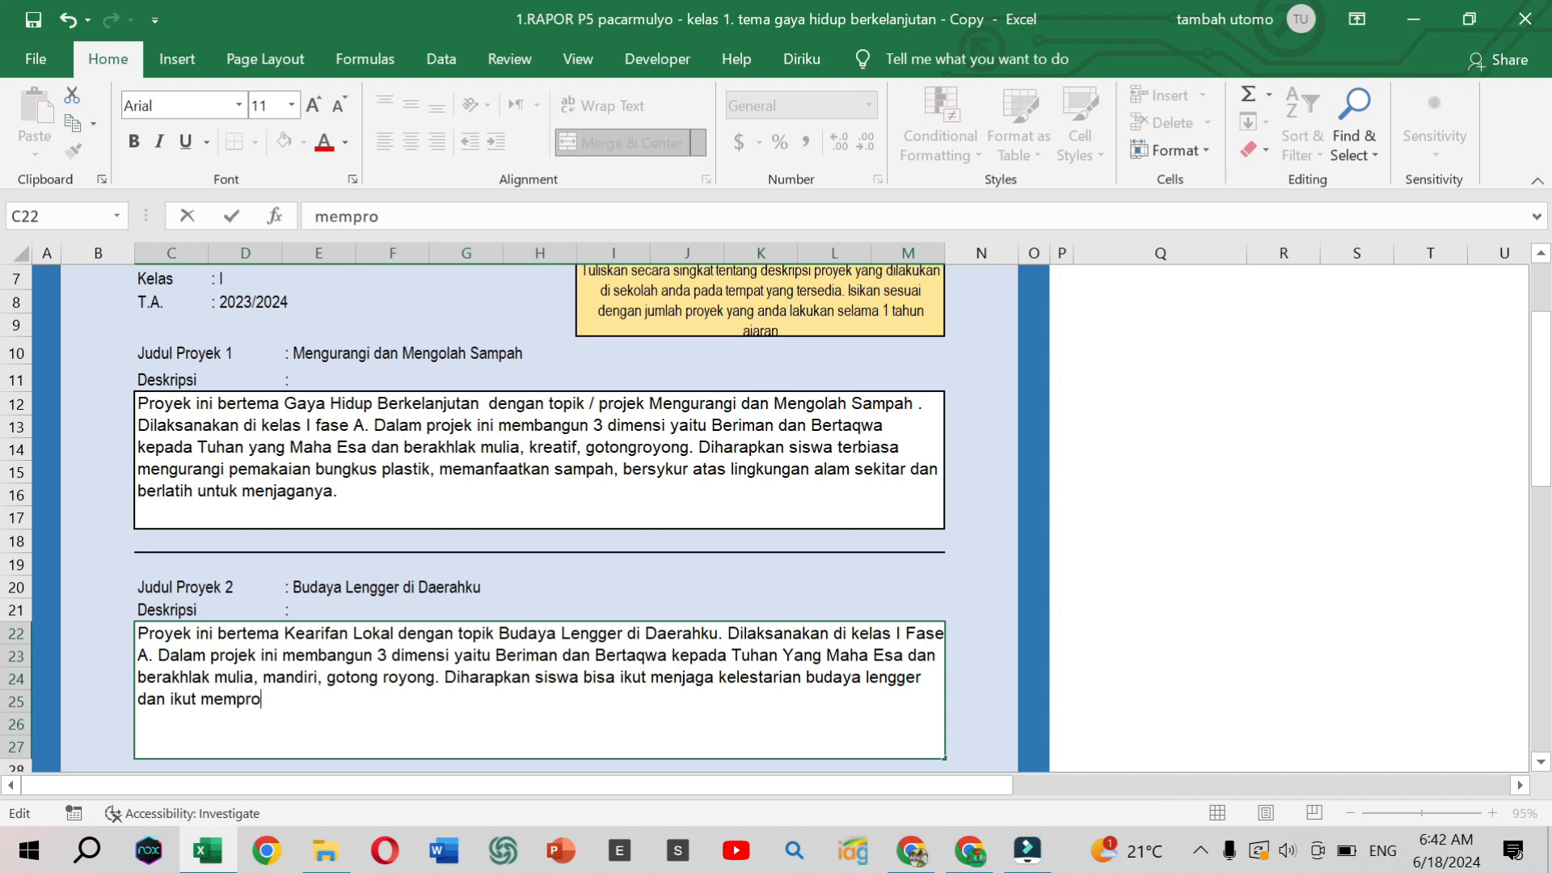
{"action": "type", "text": "mosikan budaya tersebeut"}
{"action": "key", "text": "BackSpace"}
{"action": "key", "text": "BackSpace"}
{"action": "key", "text": "BackSpace"}
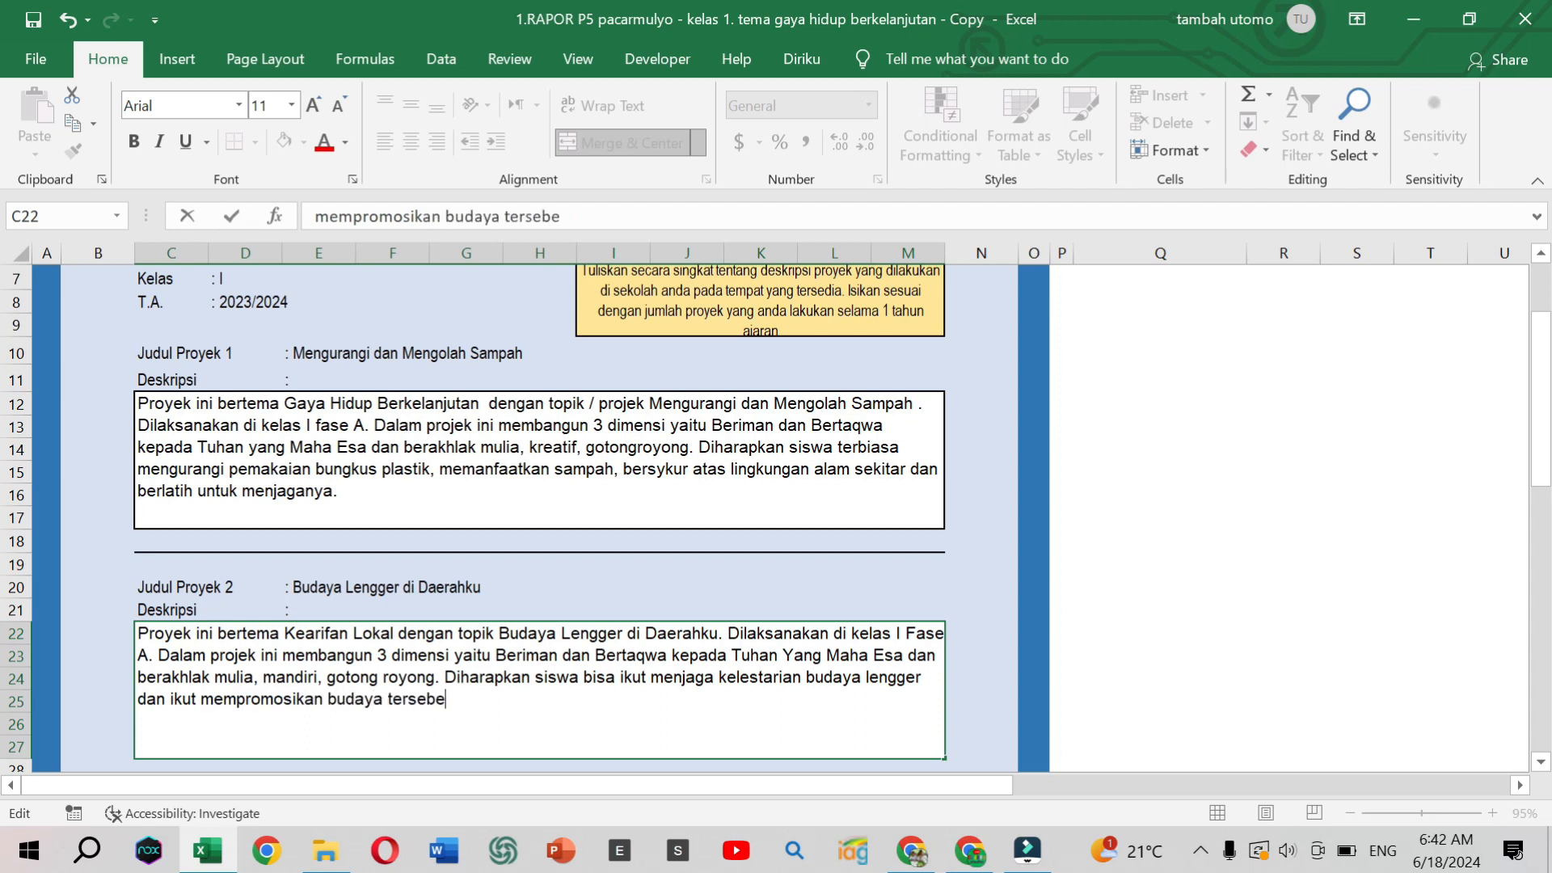
{"action": "type", "text": "ut."}
- Copy the finished project 2 description into the empty project 3 description box
{"action": "scroll", "coordinate": [629, 516], "scroll_direction": "down", "scroll_amount": 3}
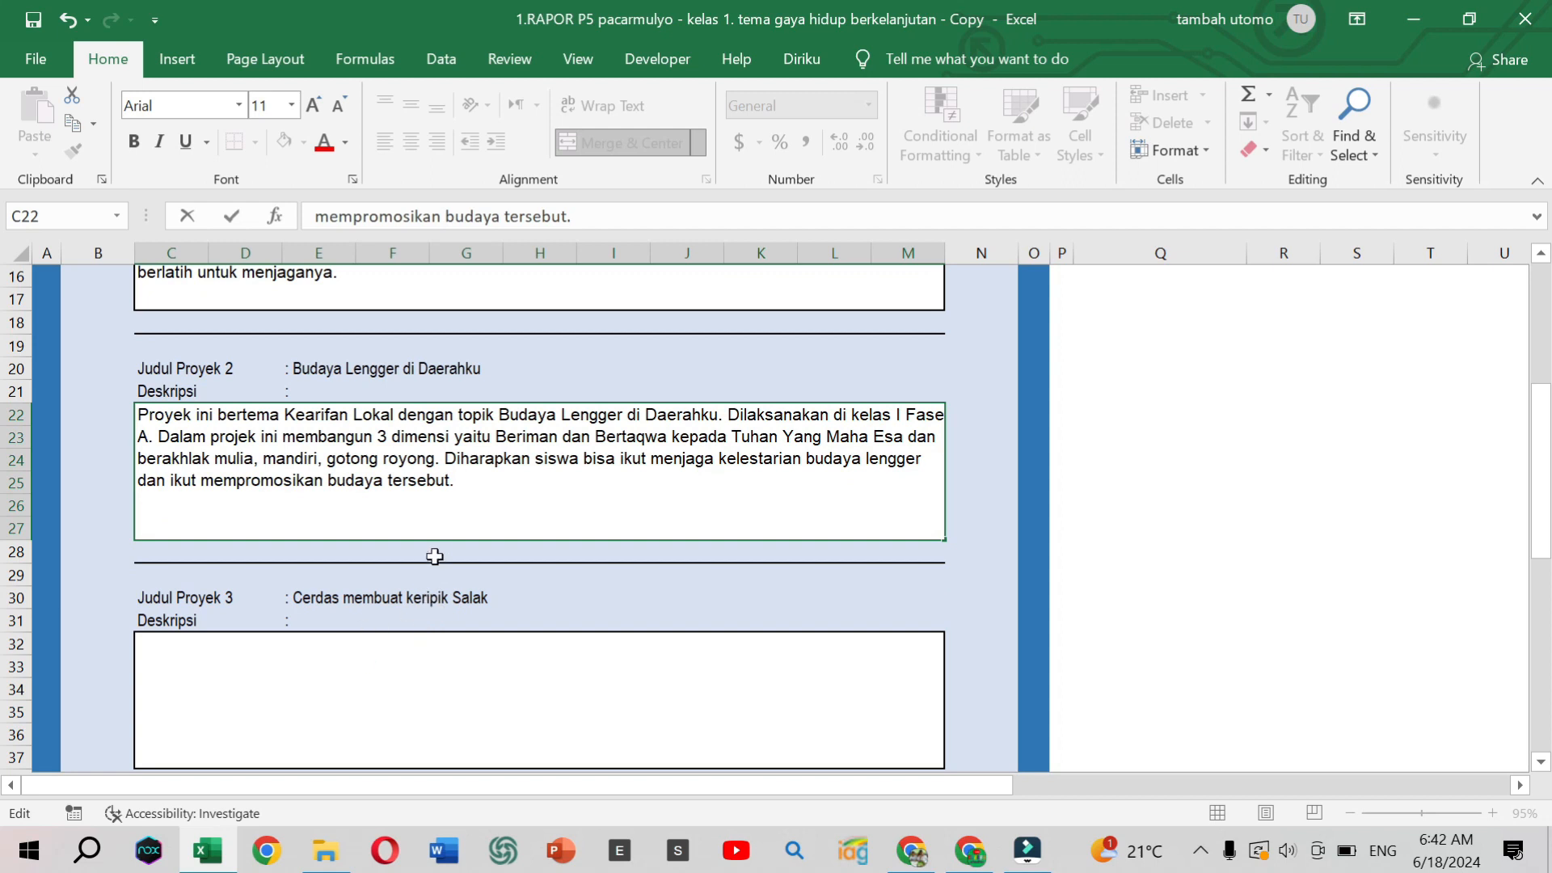
{"action": "scroll", "coordinate": [433, 555], "scroll_direction": "up", "scroll_amount": 3}
{"action": "scroll", "coordinate": [448, 499], "scroll_direction": "down", "scroll_amount": 2}
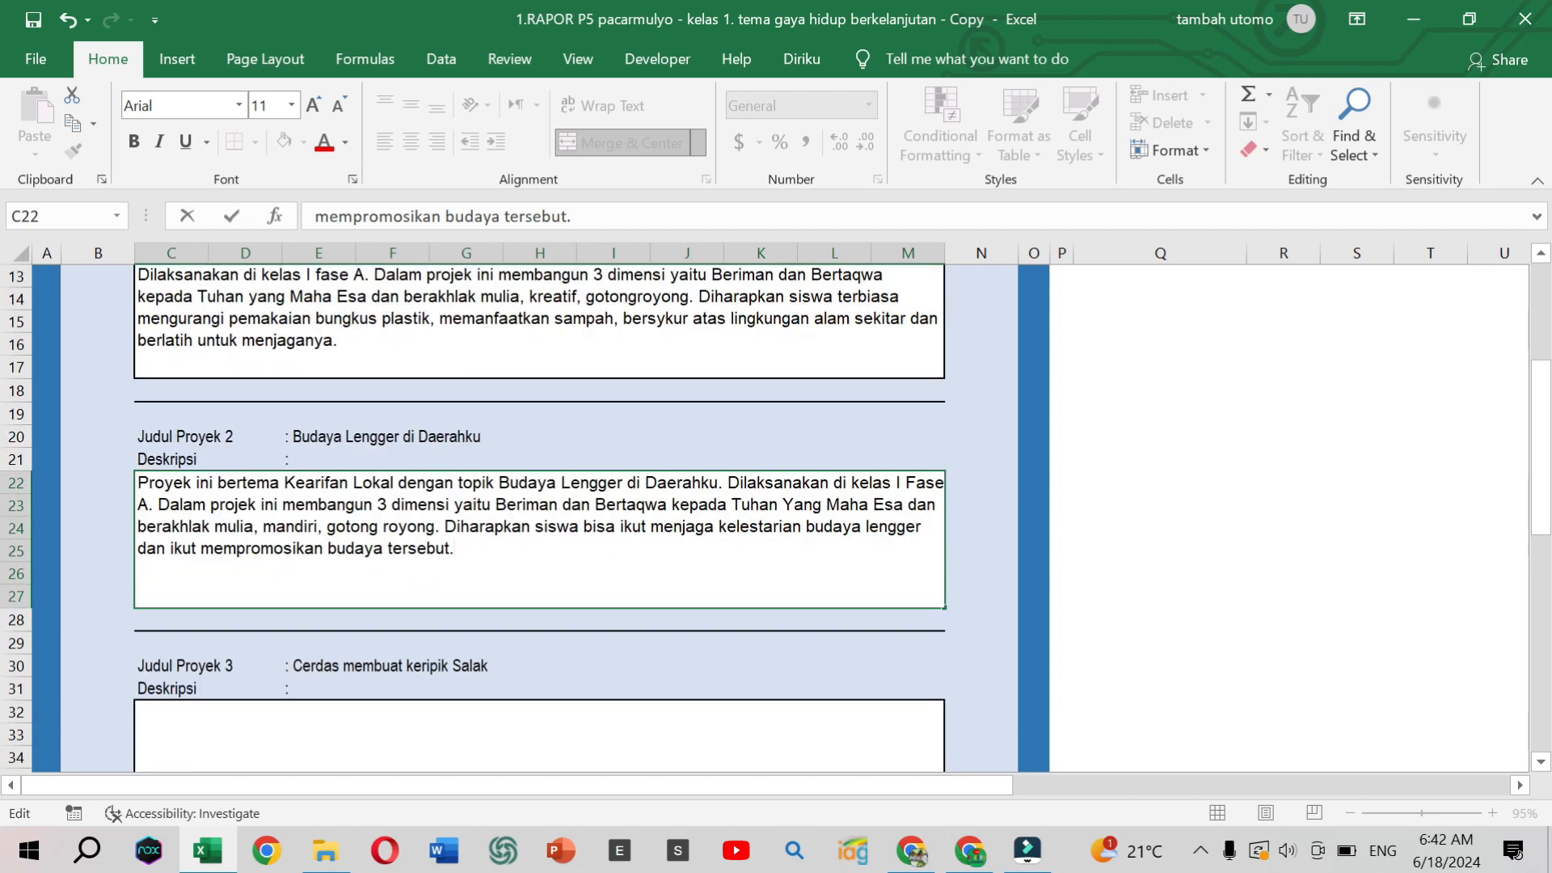
{"action": "scroll", "coordinate": [444, 491], "scroll_direction": "down", "scroll_amount": 2}
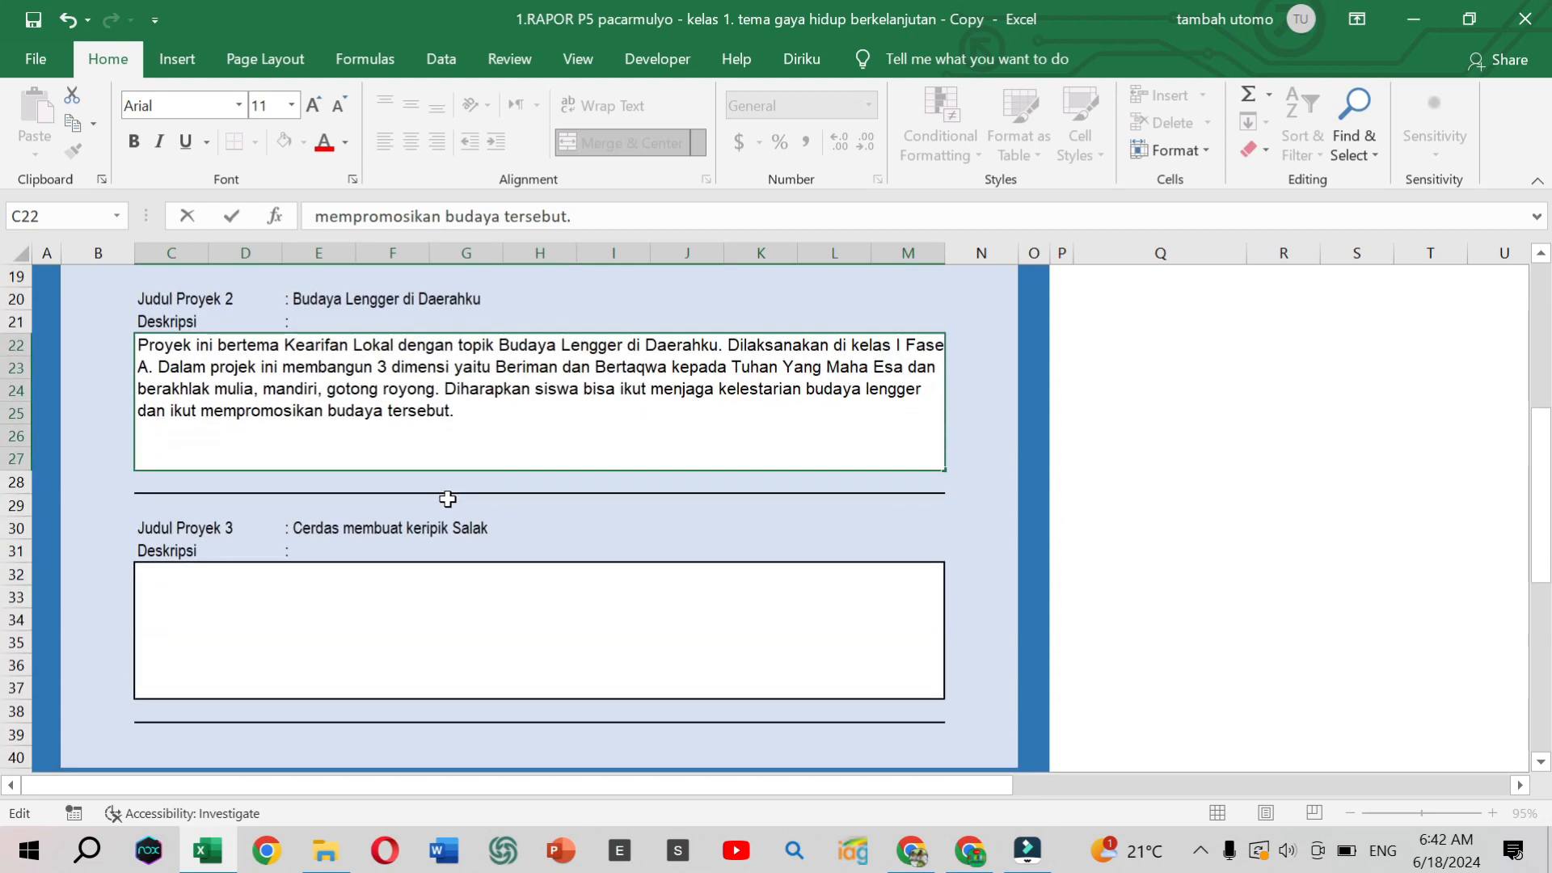
{"action": "left_click", "coordinate": [379, 607]}
{"action": "left_click", "coordinate": [416, 410]}
{"action": "key", "text": "ctrl+c"}
{"action": "left_click", "coordinate": [380, 599]}
{"action": "key", "text": "ctrl+v"}
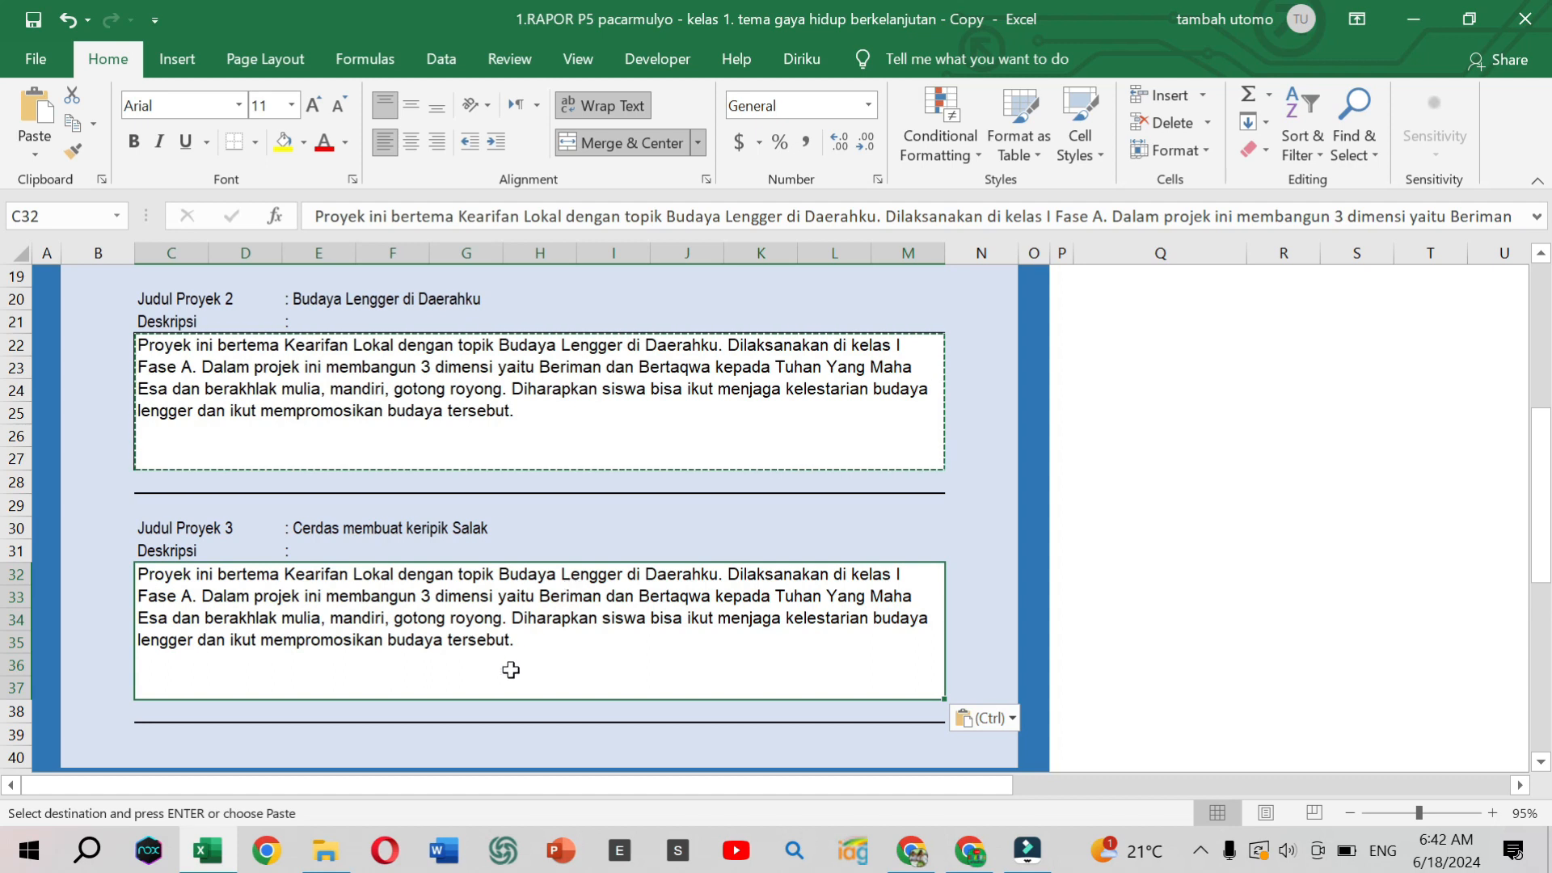
- Replace the theme and topic in the project 3 description with "Kewirausahaan dengan topik Cerdas membuat keripik Salak"
{"action": "double_click", "coordinate": [724, 570]}
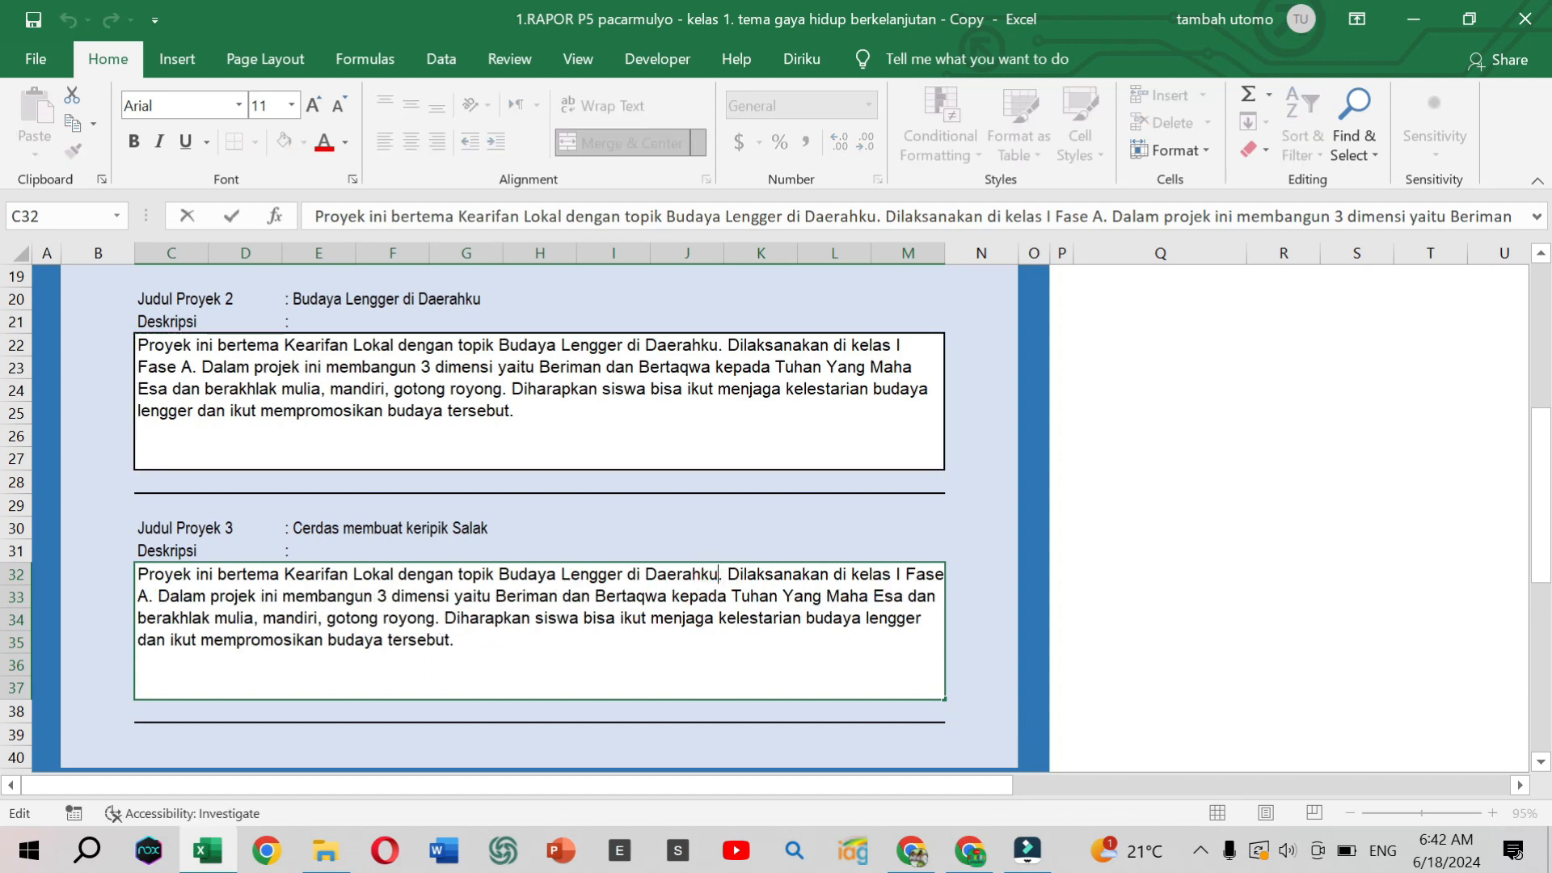
{"action": "key", "text": "BackSpace"}
{"action": "key", "text": "BackSpace"}
{"action": "key", "text": "BackSpace"}
{"action": "key", "text": "BackSpace"}
{"action": "key", "text": "BackSpace"}
{"action": "key", "text": "BackSpace"}
{"action": "key", "text": "BackSpace"}
{"action": "key", "text": "BackSpace"}
{"action": "key", "text": "BackSpace"}
{"action": "key", "text": "BackSpace"}
{"action": "key", "text": "BackSpace"}
{"action": "key", "text": "BackSpace"}
{"action": "key", "text": "BackSpace"}
{"action": "key", "text": "BackSpace"}
{"action": "key", "text": "BackSpace"}
{"action": "key", "text": "BackSpace"}
{"action": "key", "text": "BackSpace"}
{"action": "key", "text": "BackSpace"}
{"action": "key", "text": "BackSpace"}
{"action": "key", "text": "BackSpace"}
{"action": "key", "text": "BackSpace"}
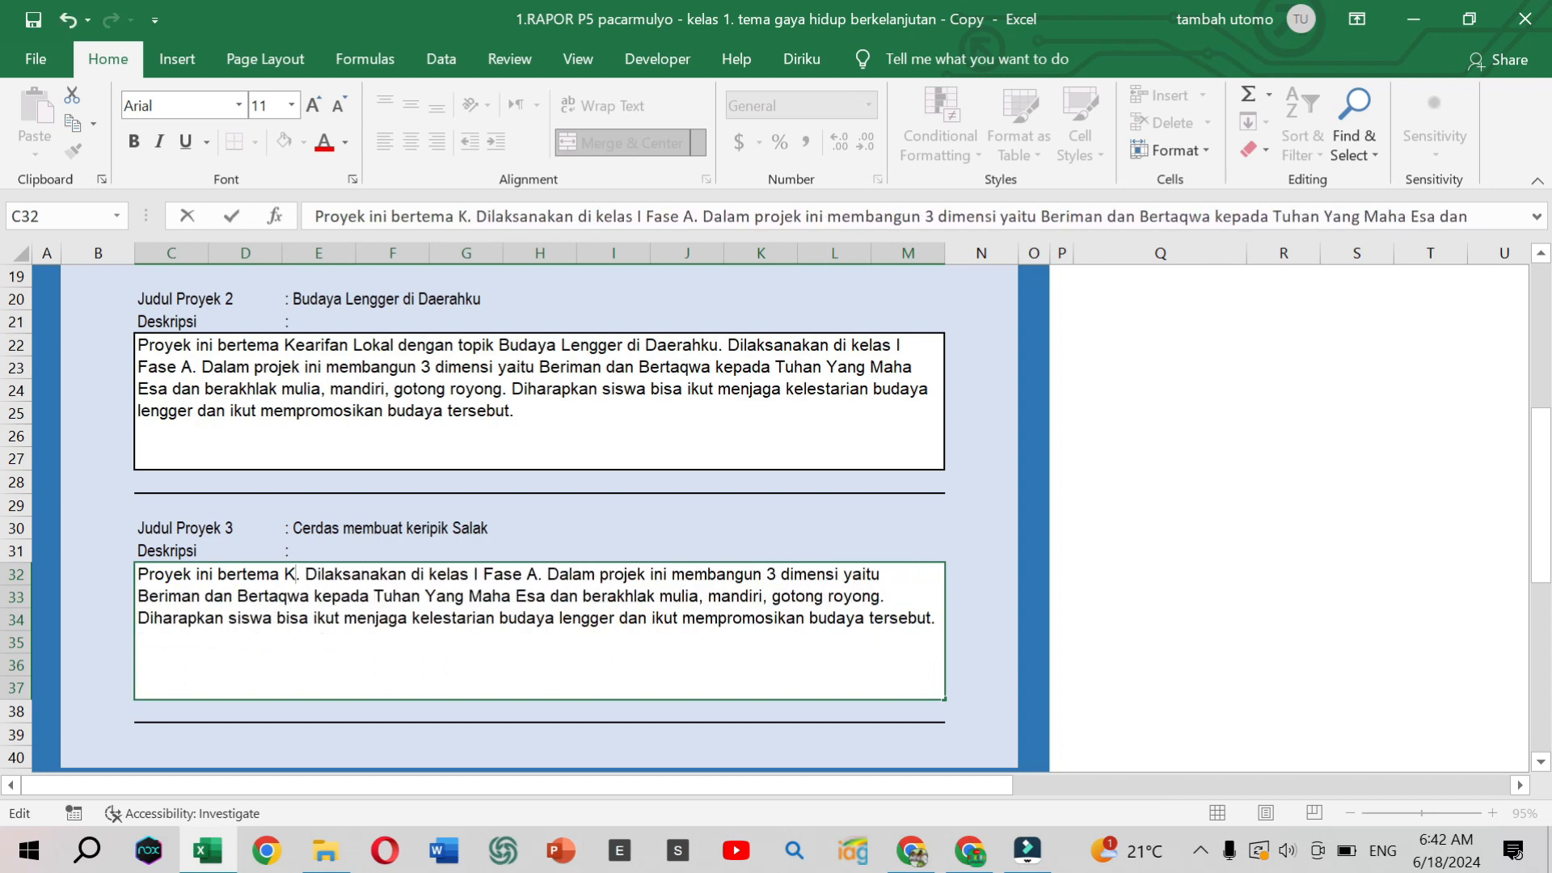
{"action": "type", "text": "ewiraus"}
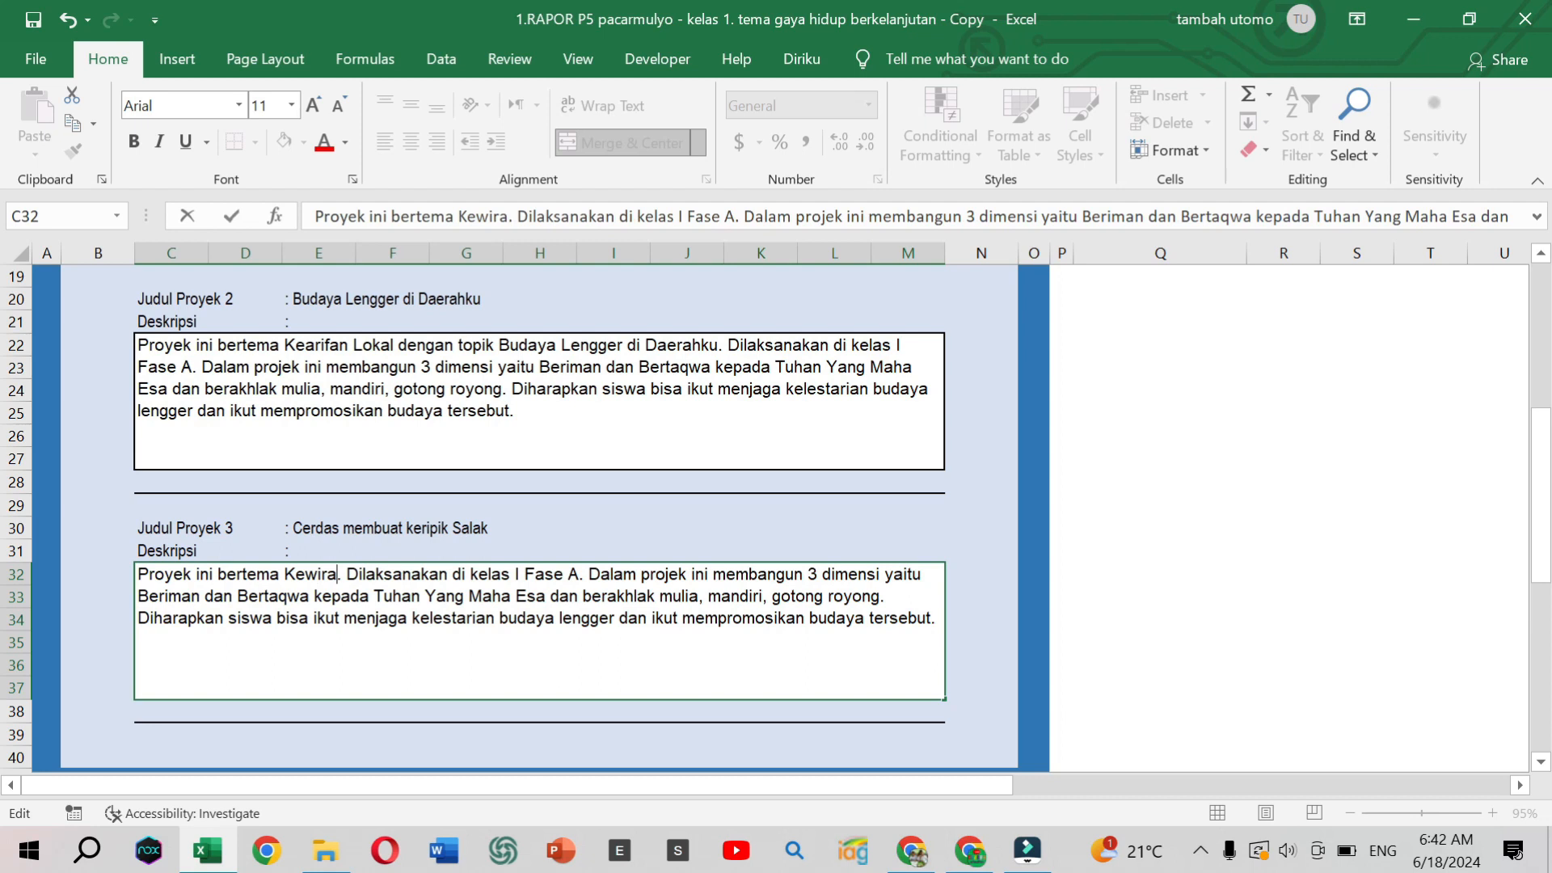
{"action": "type", "text": "ahaan den"}
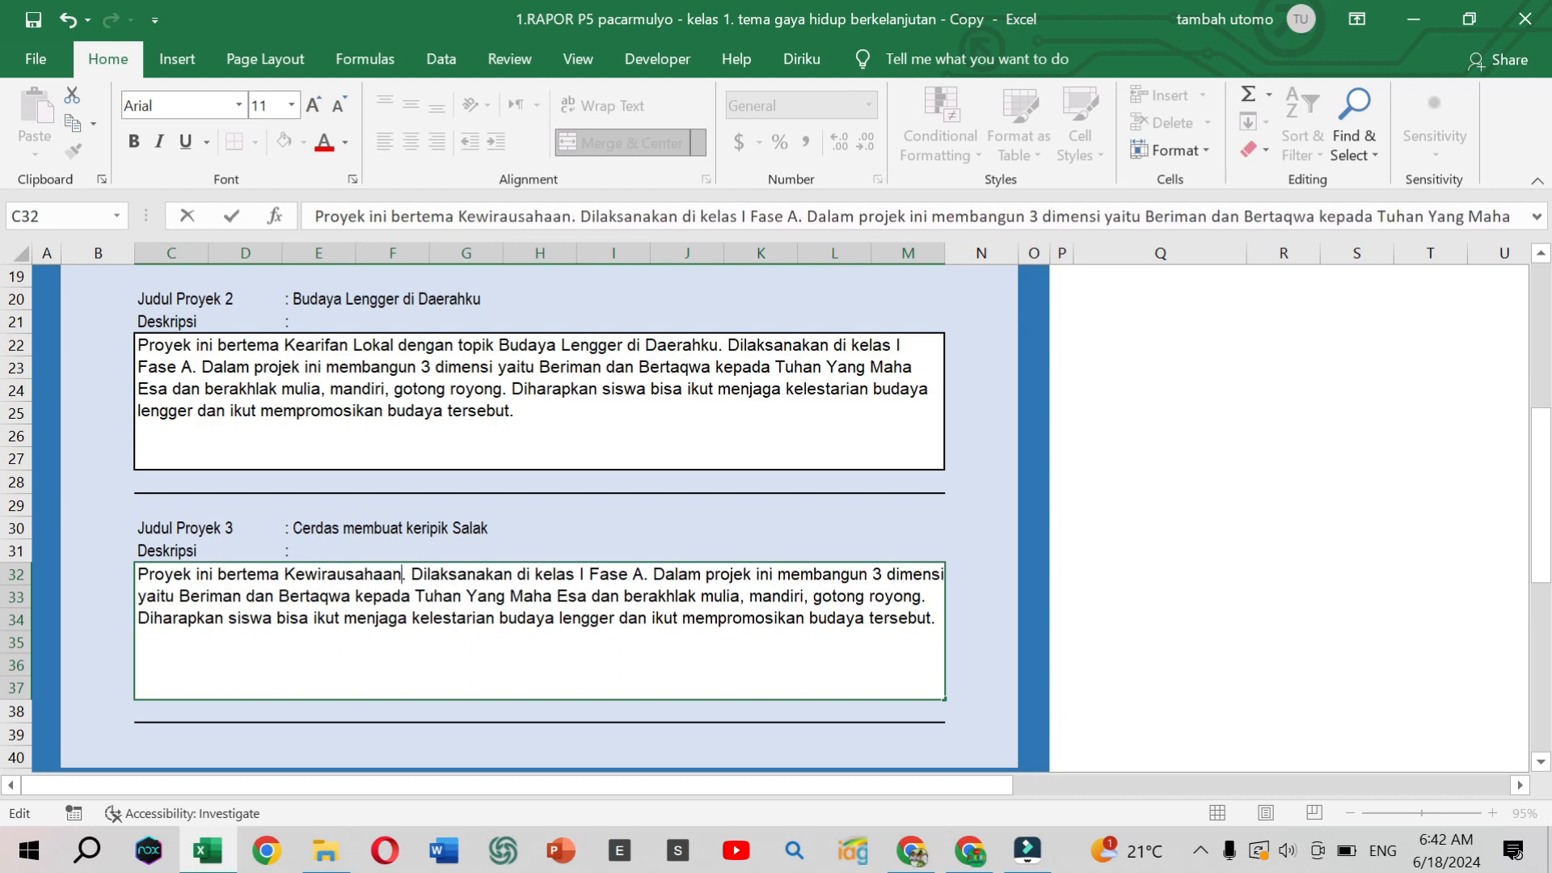
{"action": "type", "text": "gan topi"}
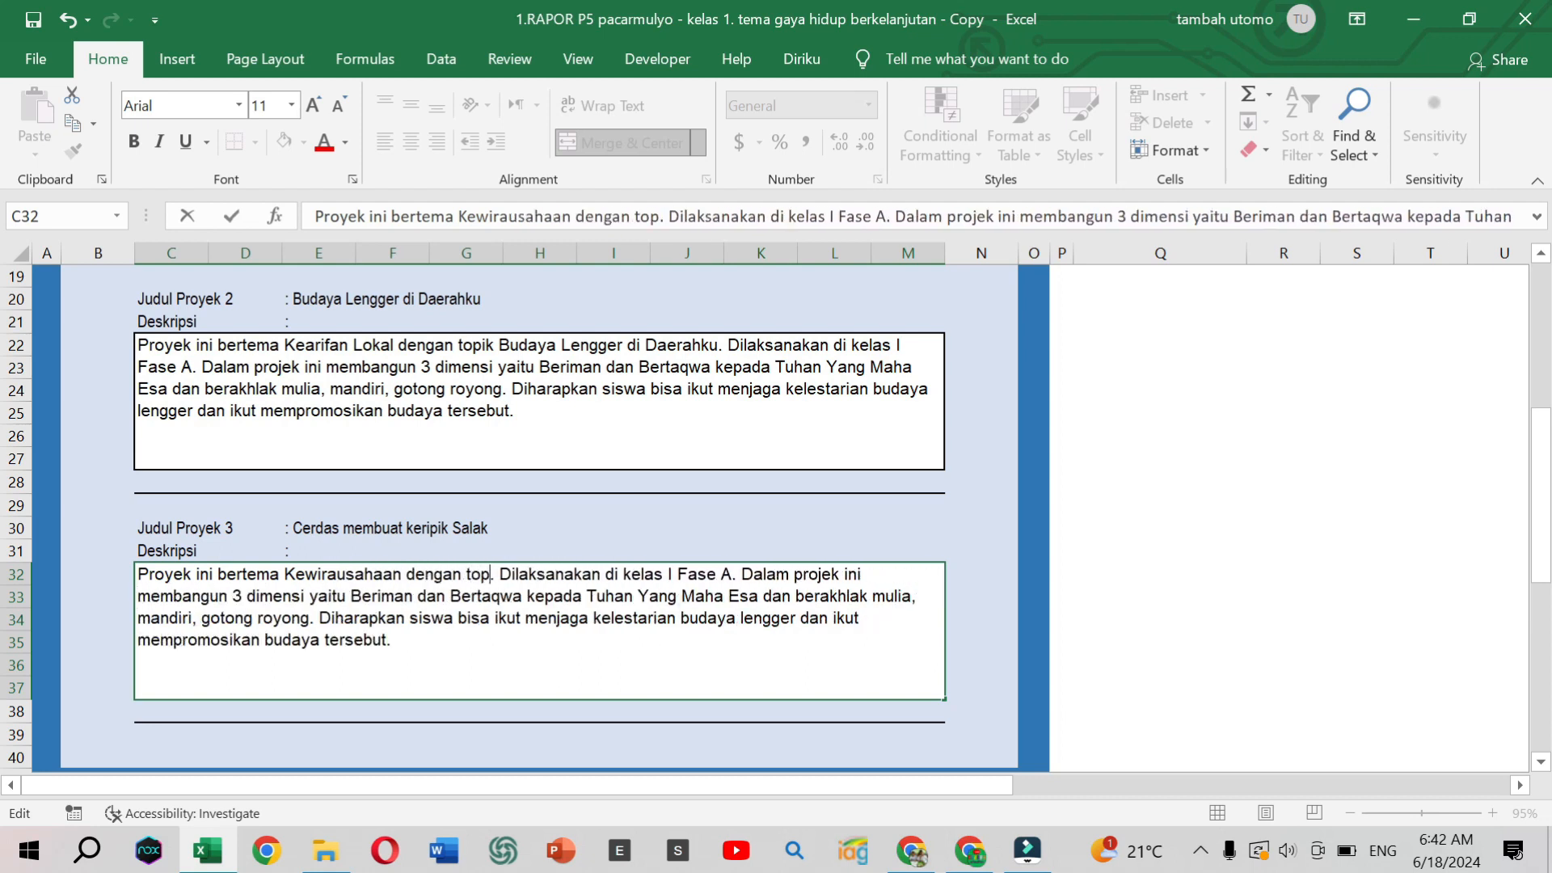
{"action": "type", "text": "k Cerd"}
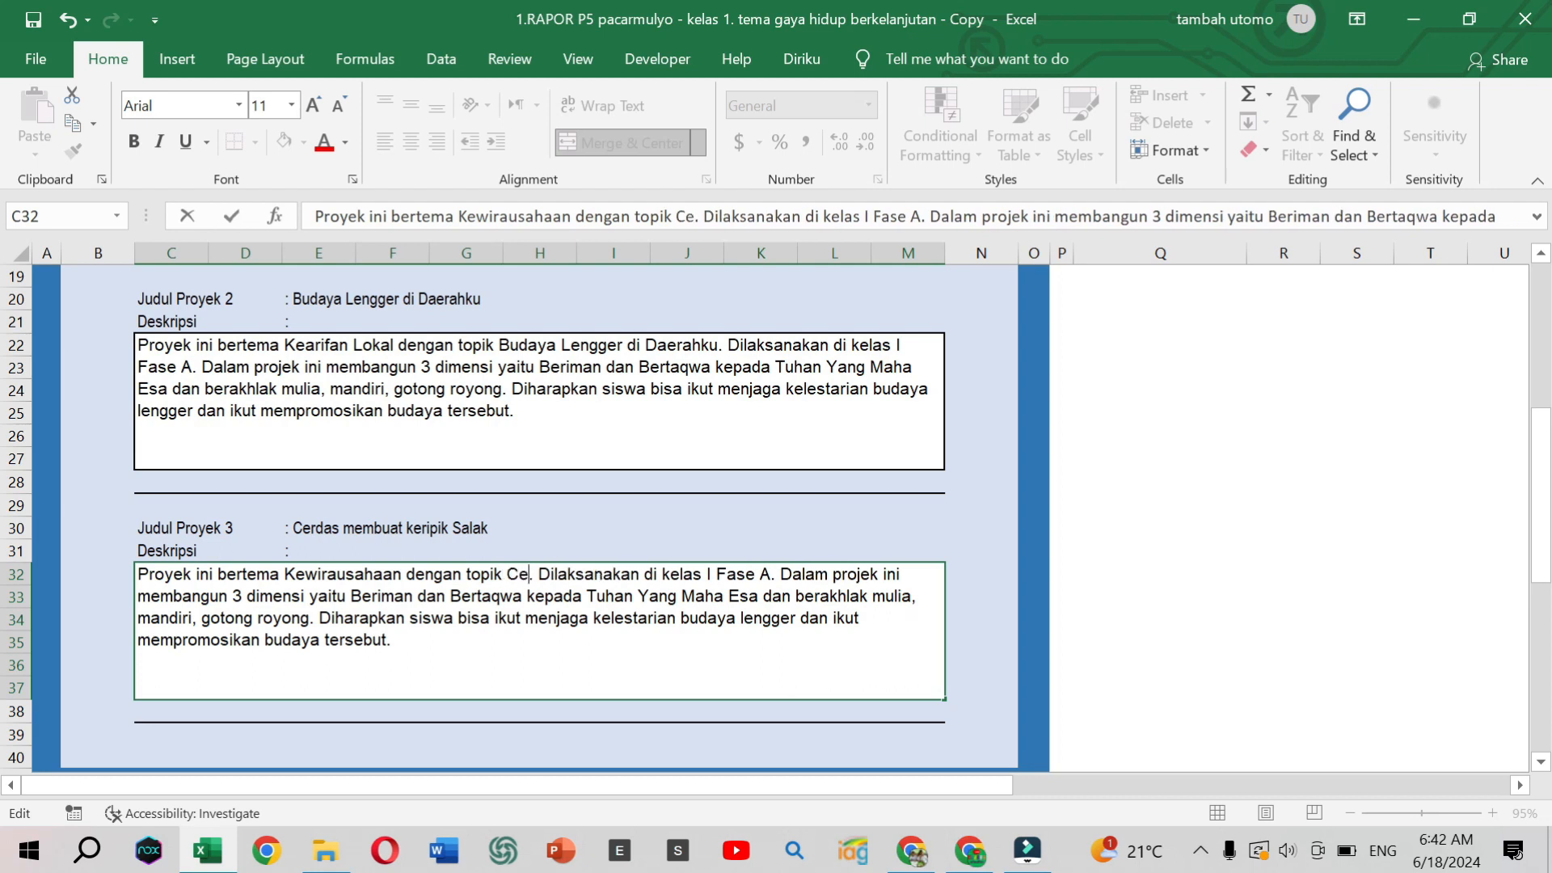
{"action": "type", "text": "as membua"}
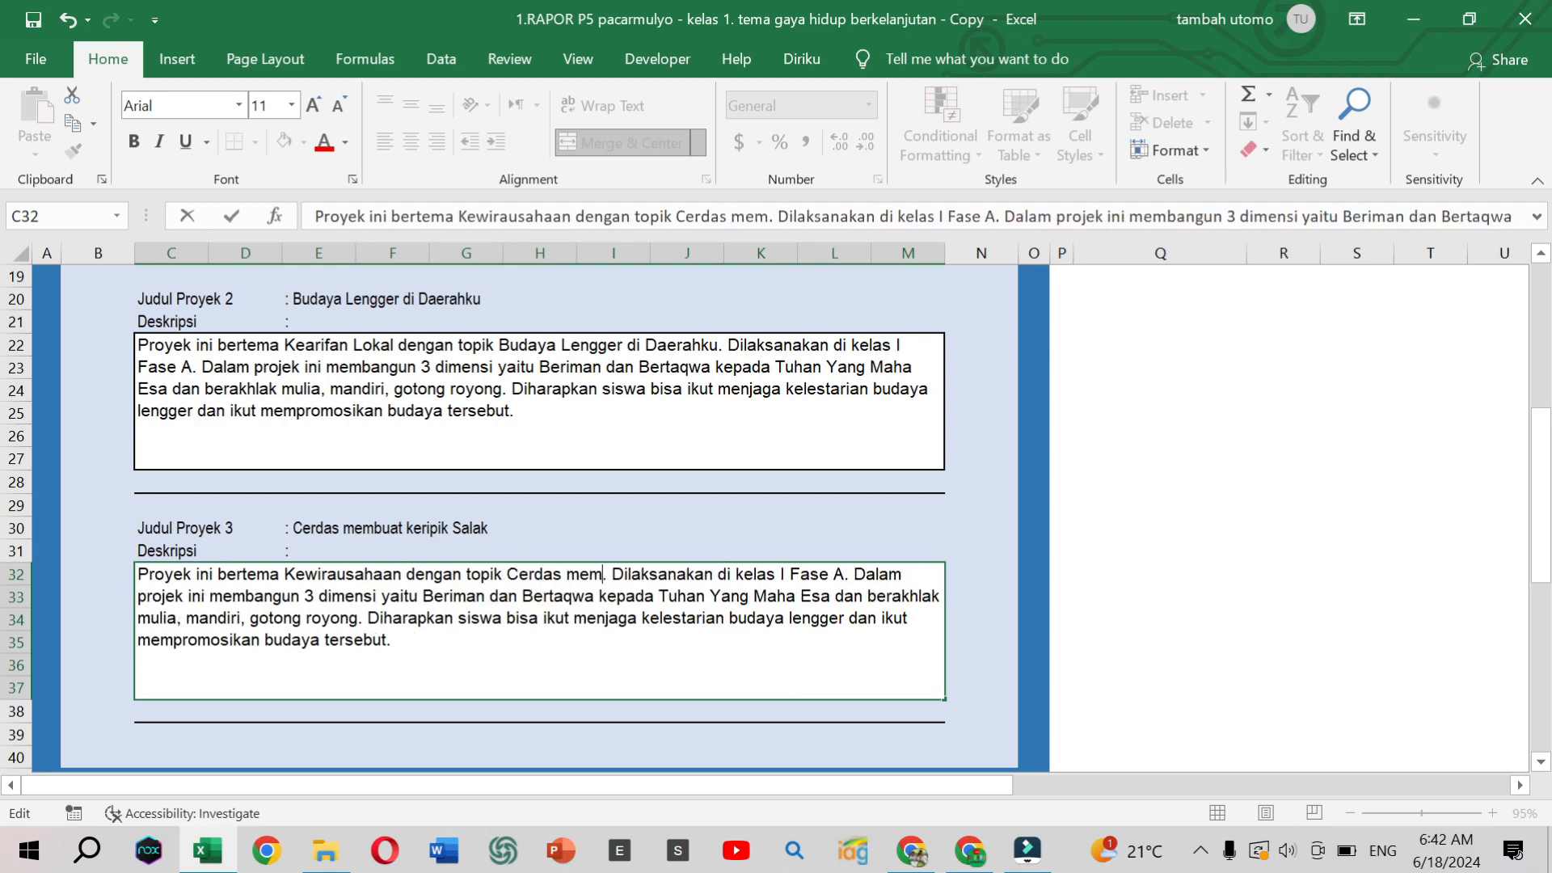
{"action": "type", "text": "t keripik"}
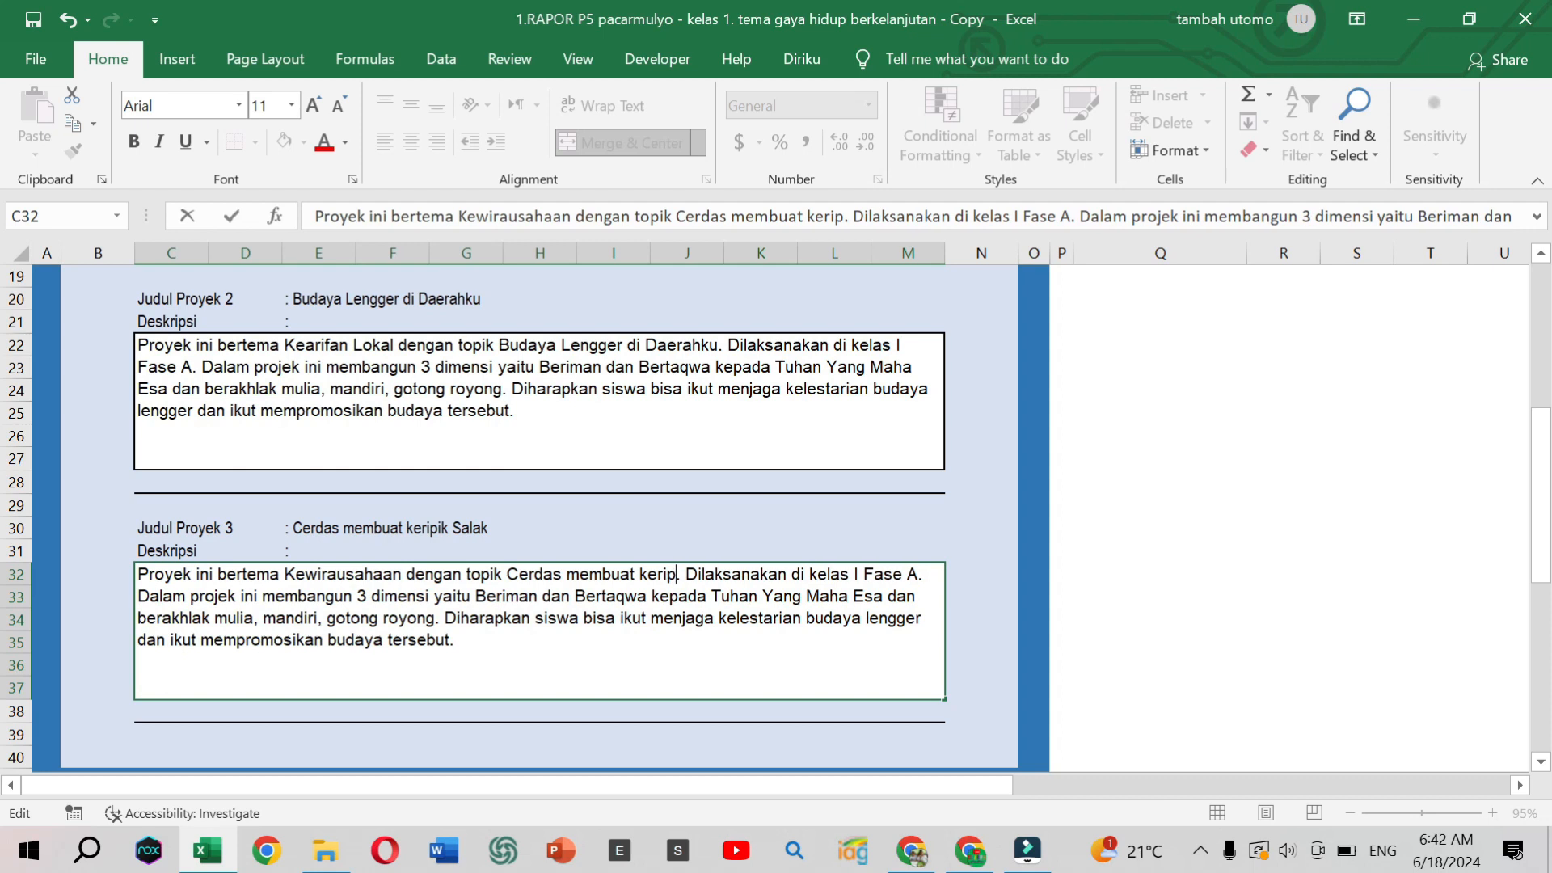
{"action": "type", "text": " Salak"}
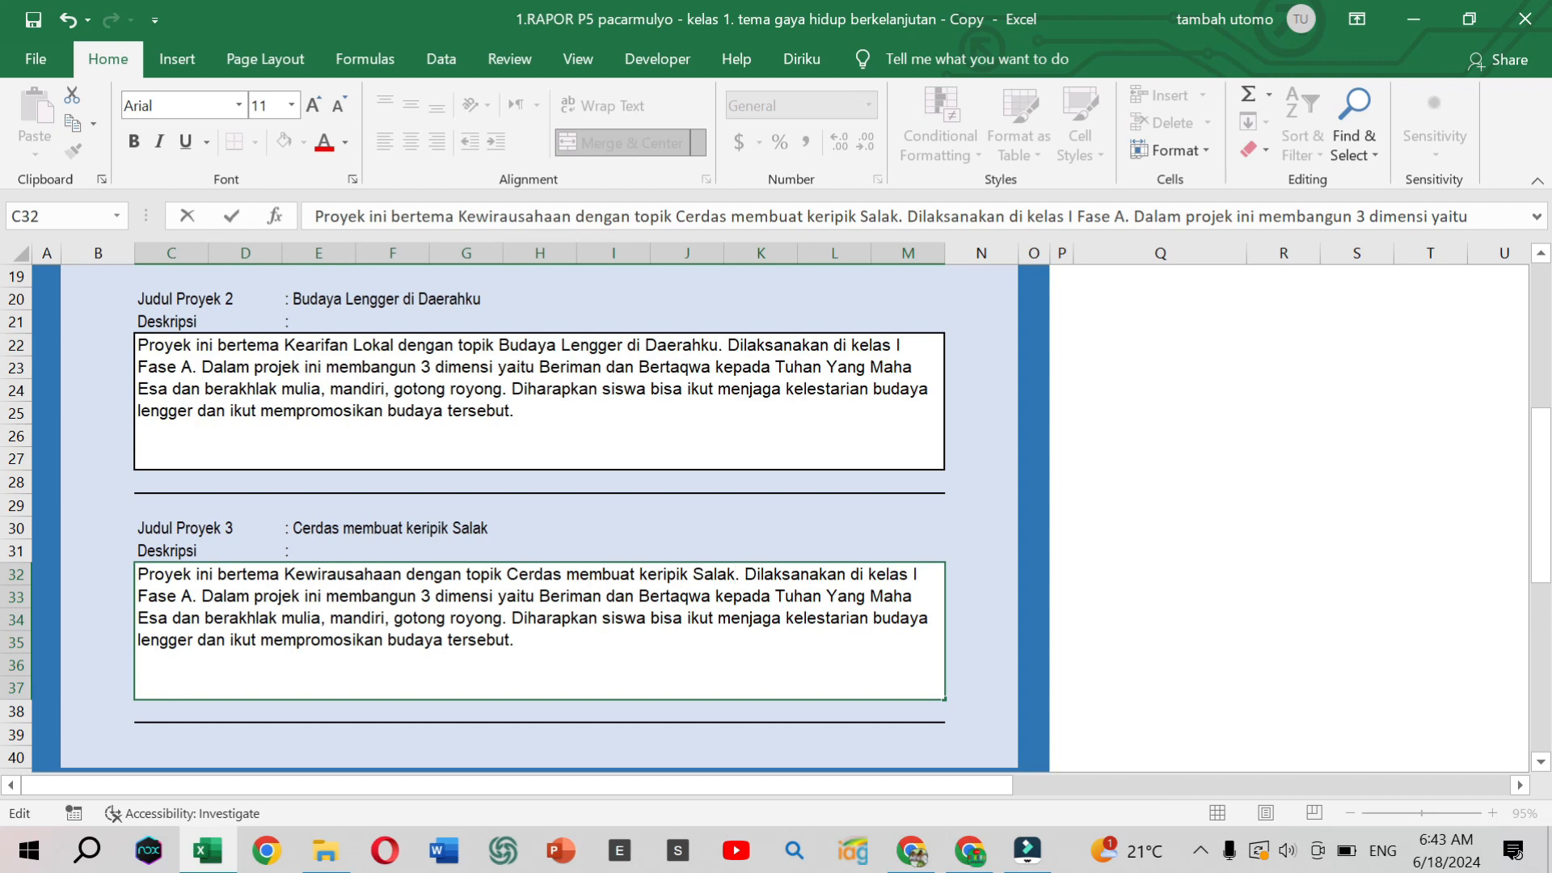
- Replace the dimension "gotong royong" with "kreatif" in the project 3 description
{"action": "left_click", "coordinate": [502, 619]}
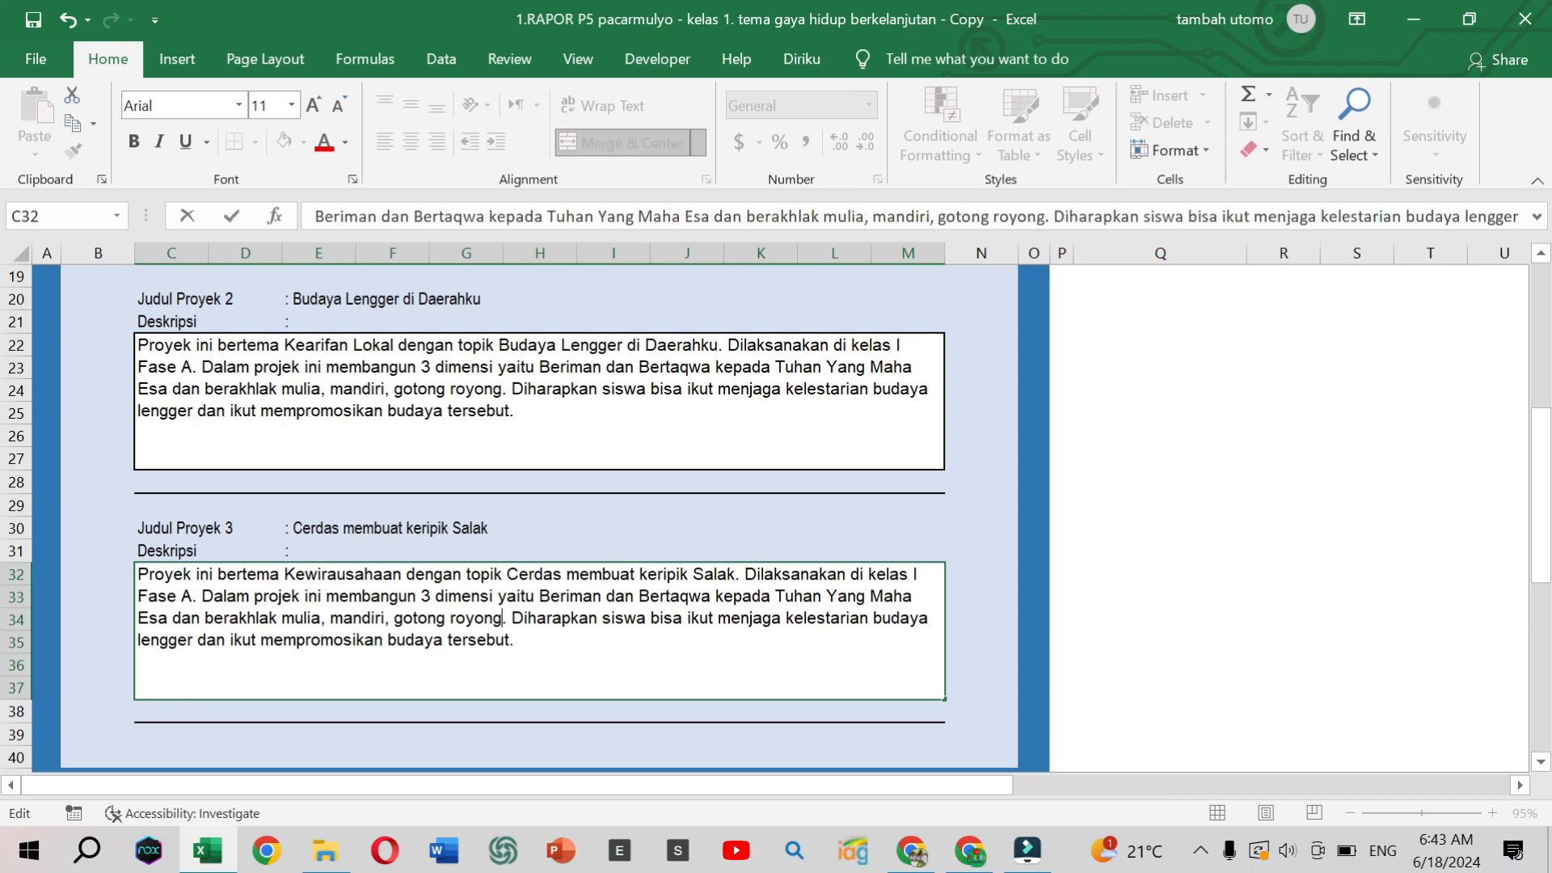
{"action": "key", "text": "BackSpace"}
{"action": "key", "text": "BackSpace"}
{"action": "key", "text": "BackSpace"}
{"action": "key", "text": "BackSpace"}
{"action": "key", "text": "BackSpace"}
{"action": "key", "text": "BackSpace"}
{"action": "key", "text": "BackSpace"}
{"action": "key", "text": "BackSpace"}
{"action": "key", "text": "BackSpace"}
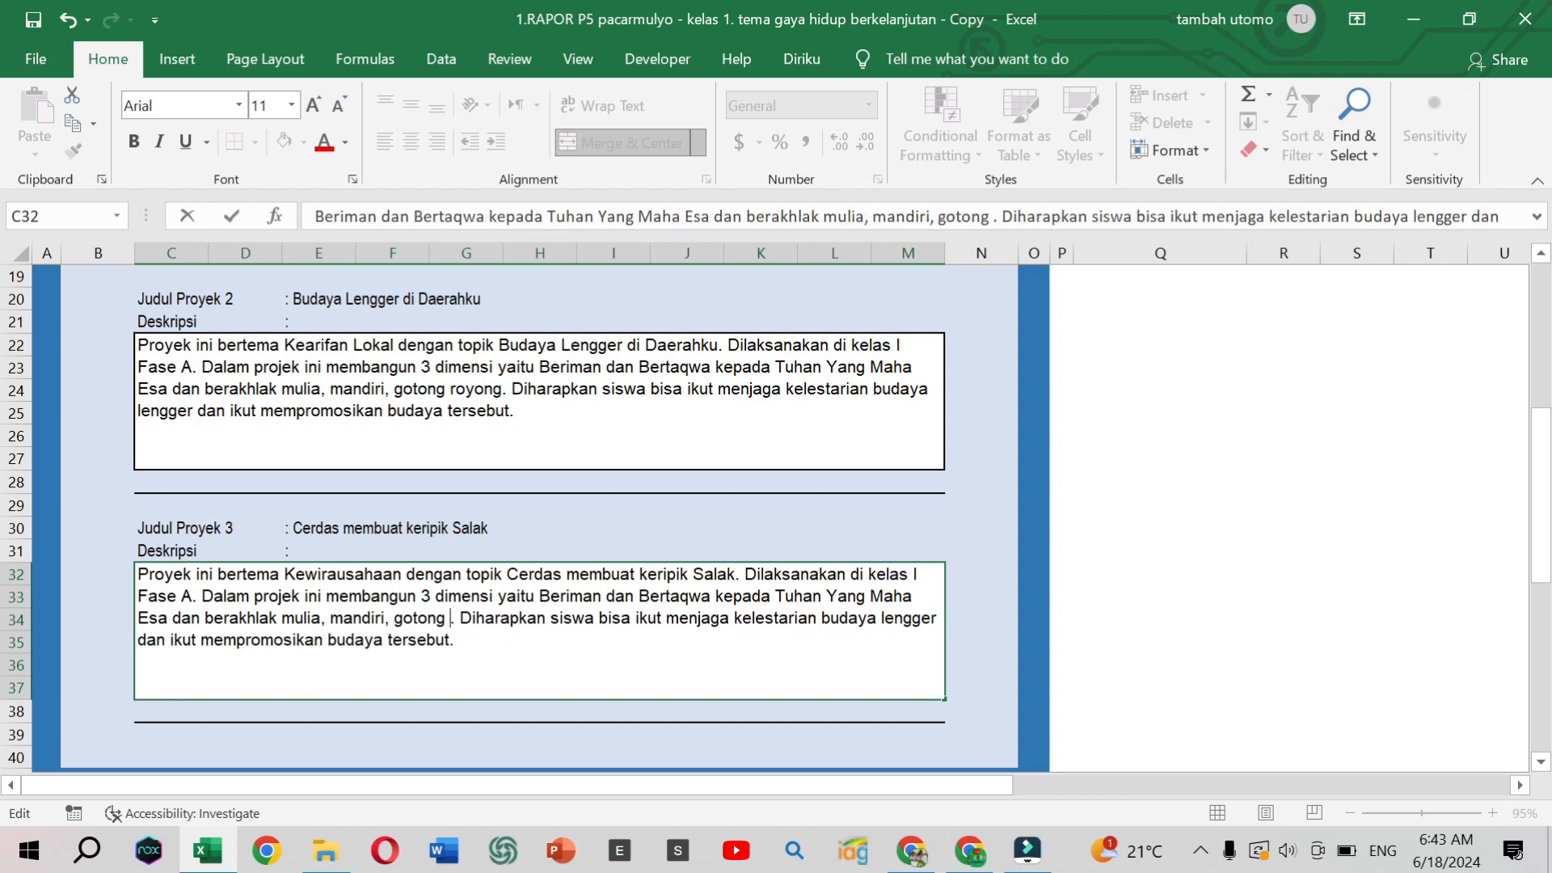
{"action": "key", "text": "BackSpace"}
{"action": "key", "text": "BackSpace"}
{"action": "key", "text": "BackSpace"}
{"action": "key", "text": "BackSpace"}
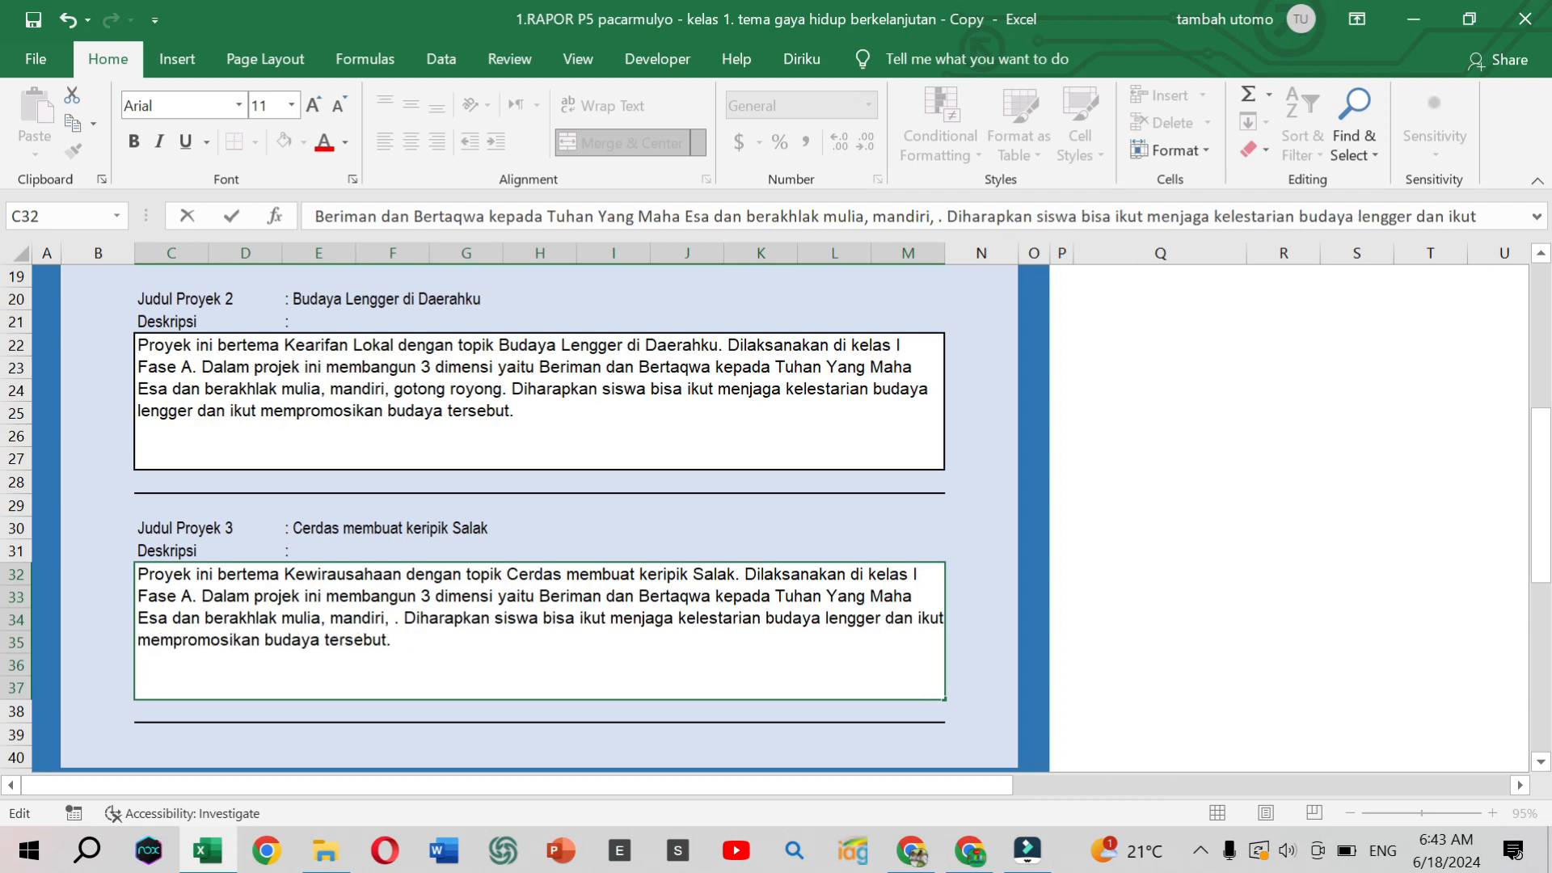
{"action": "type", "text": "kreatif"}
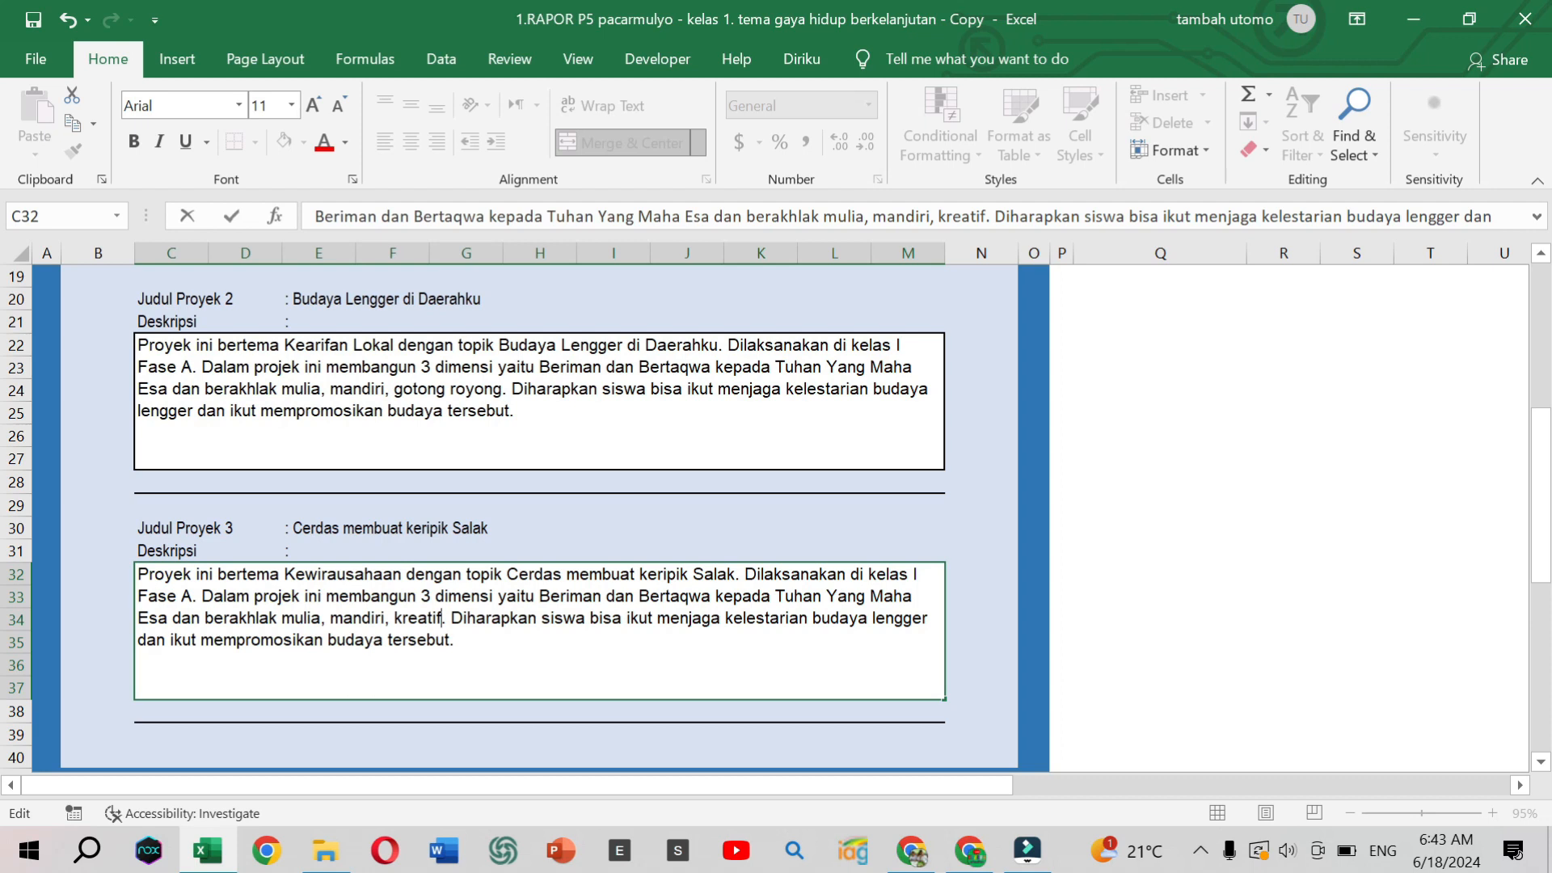
- Replace the ending of the project 3 description after "kelestarian" with "tanaman salak di sekitar mereka dan menguasai pembuatan keripik salak."
{"action": "left_click", "coordinate": [456, 640]}
{"action": "key", "text": "BackSpace"}
{"action": "key", "text": "BackSpace"}
{"action": "key", "text": "BackSpace"}
{"action": "key", "text": "BackSpace"}
{"action": "key", "text": "BackSpace"}
{"action": "key", "text": "BackSpace"}
{"action": "key", "text": "BackSpace"}
{"action": "key", "text": "BackSpace"}
{"action": "key", "text": "BackSpace"}
{"action": "key", "text": "BackSpace"}
{"action": "key", "text": "BackSpace"}
{"action": "key", "text": "BackSpace"}
{"action": "key", "text": "BackSpace"}
{"action": "key", "text": "BackSpace"}
{"action": "key", "text": "BackSpace"}
{"action": "key", "text": "BackSpace"}
{"action": "key", "text": "BackSpace"}
{"action": "key", "text": "BackSpace"}
{"action": "key", "text": "BackSpace"}
{"action": "key", "text": "BackSpace"}
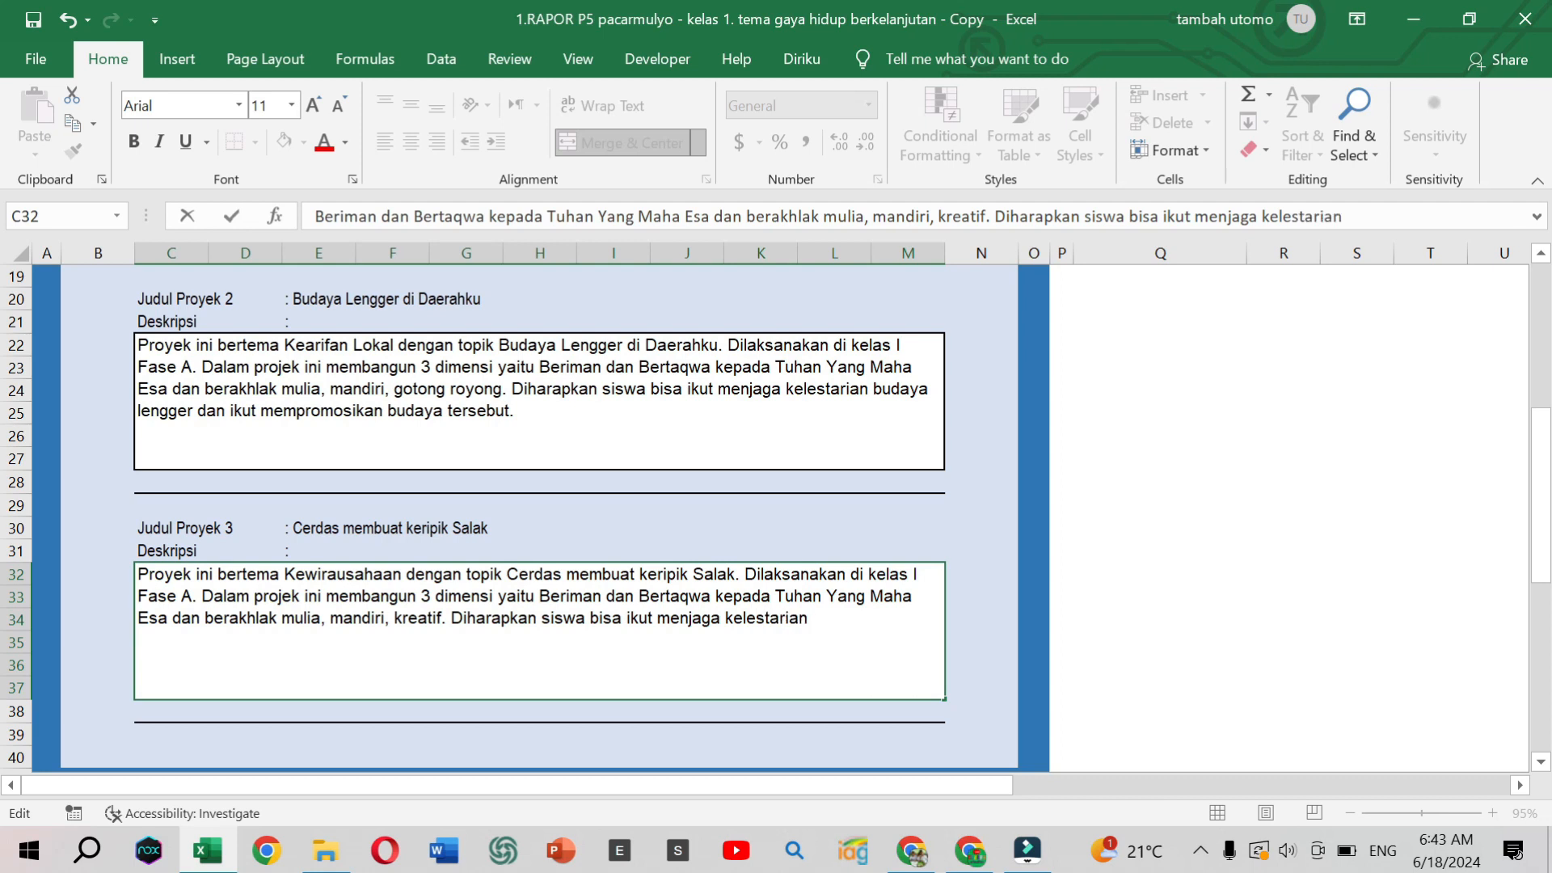
{"action": "type", "text": "anaman salak di sekitar me"}
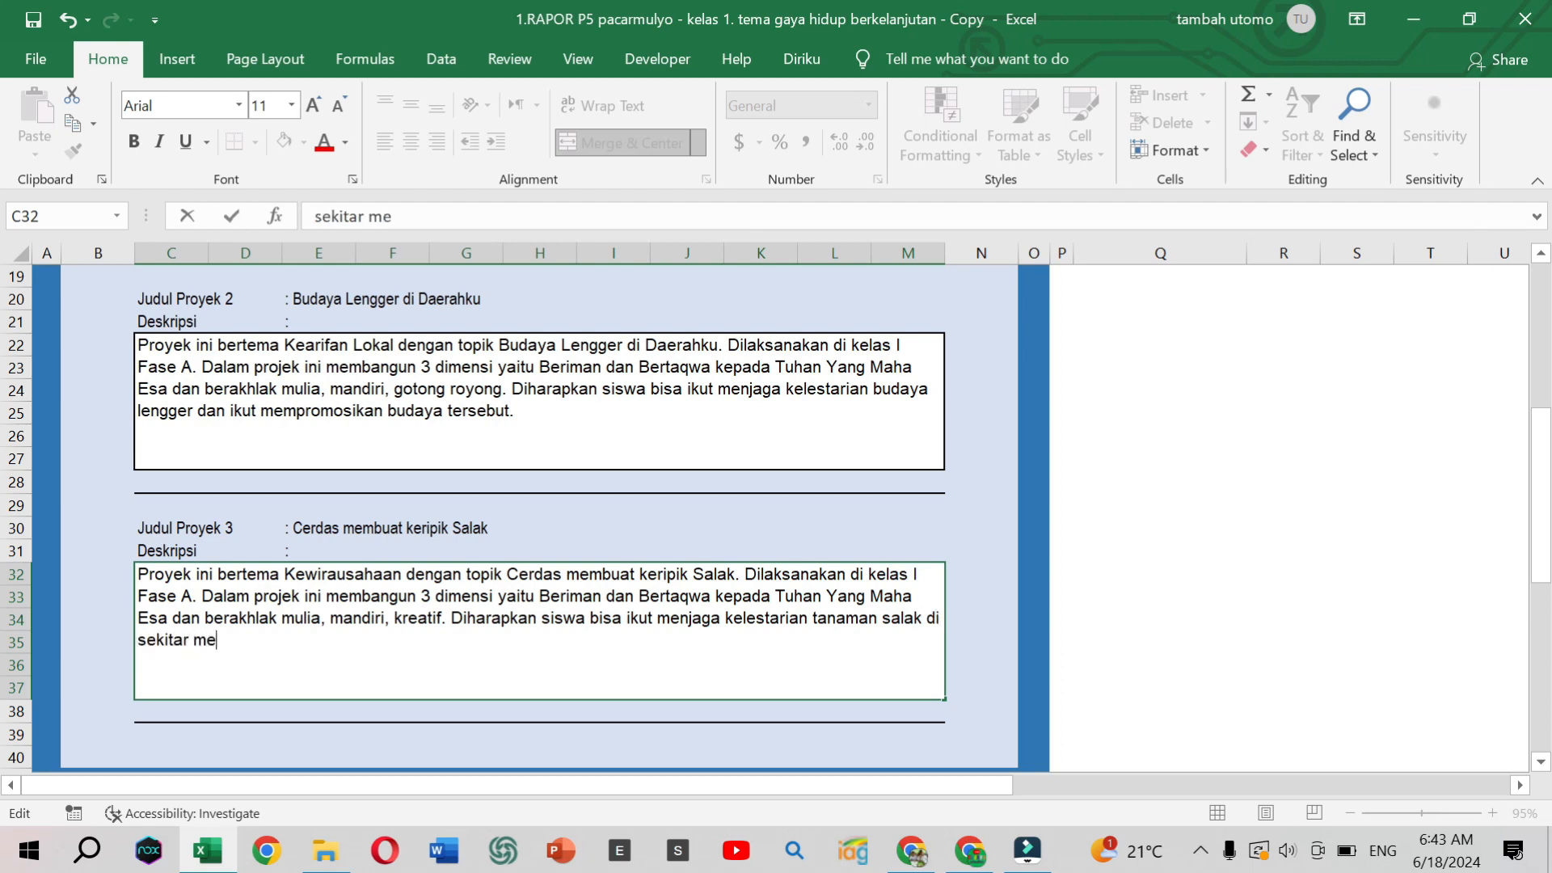
{"action": "type", "text": "reka dan memn"}
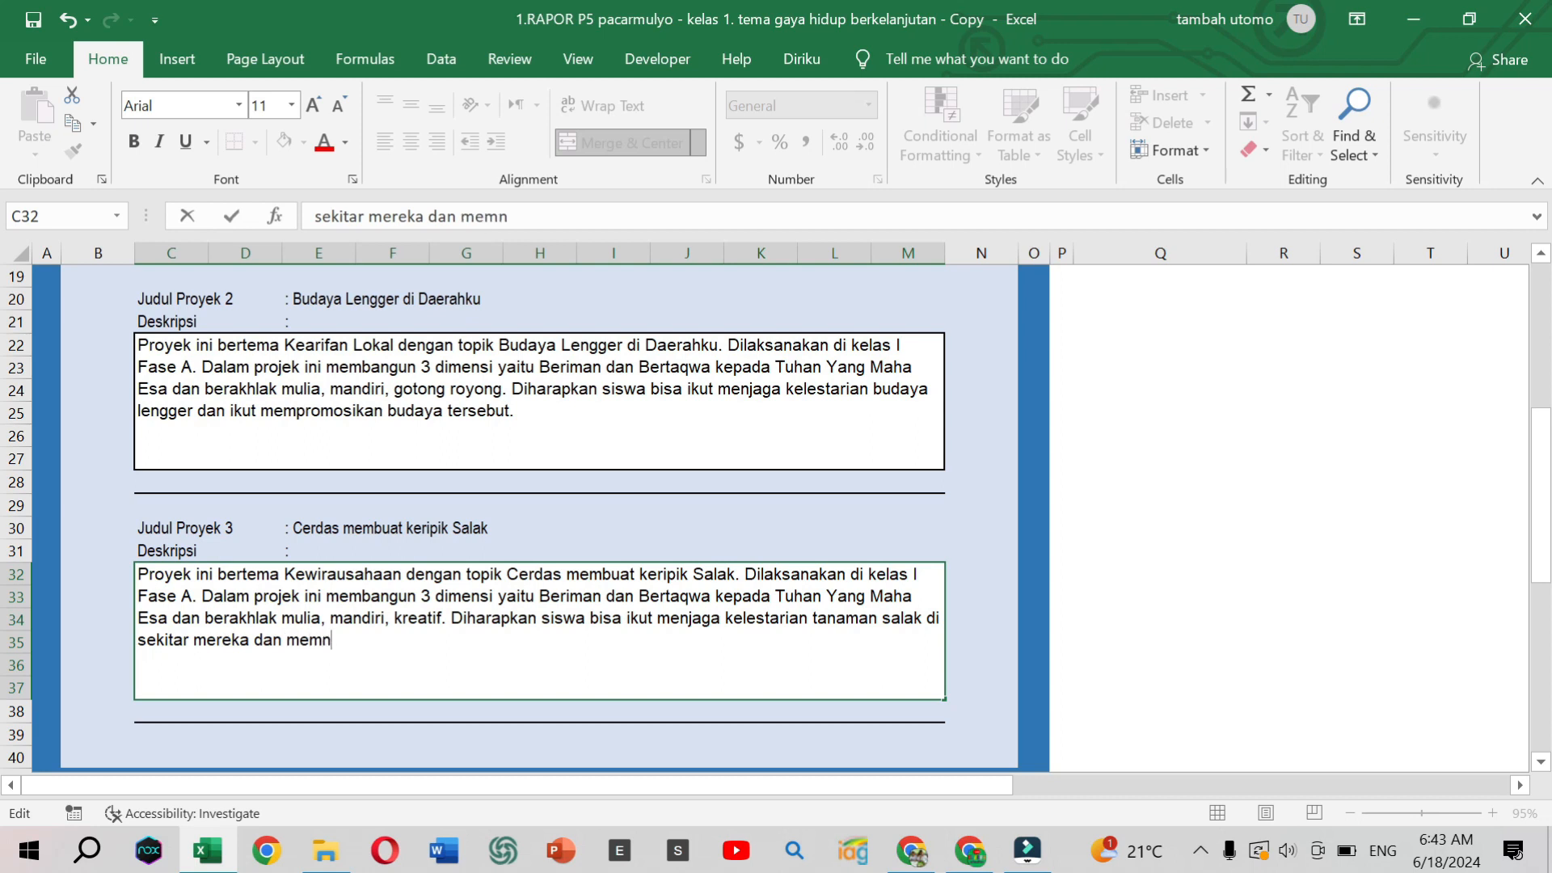
{"action": "key", "text": "BackSpace"}
{"action": "key", "text": "BackSpace"}
{"action": "type", "text": "nguasai p"}
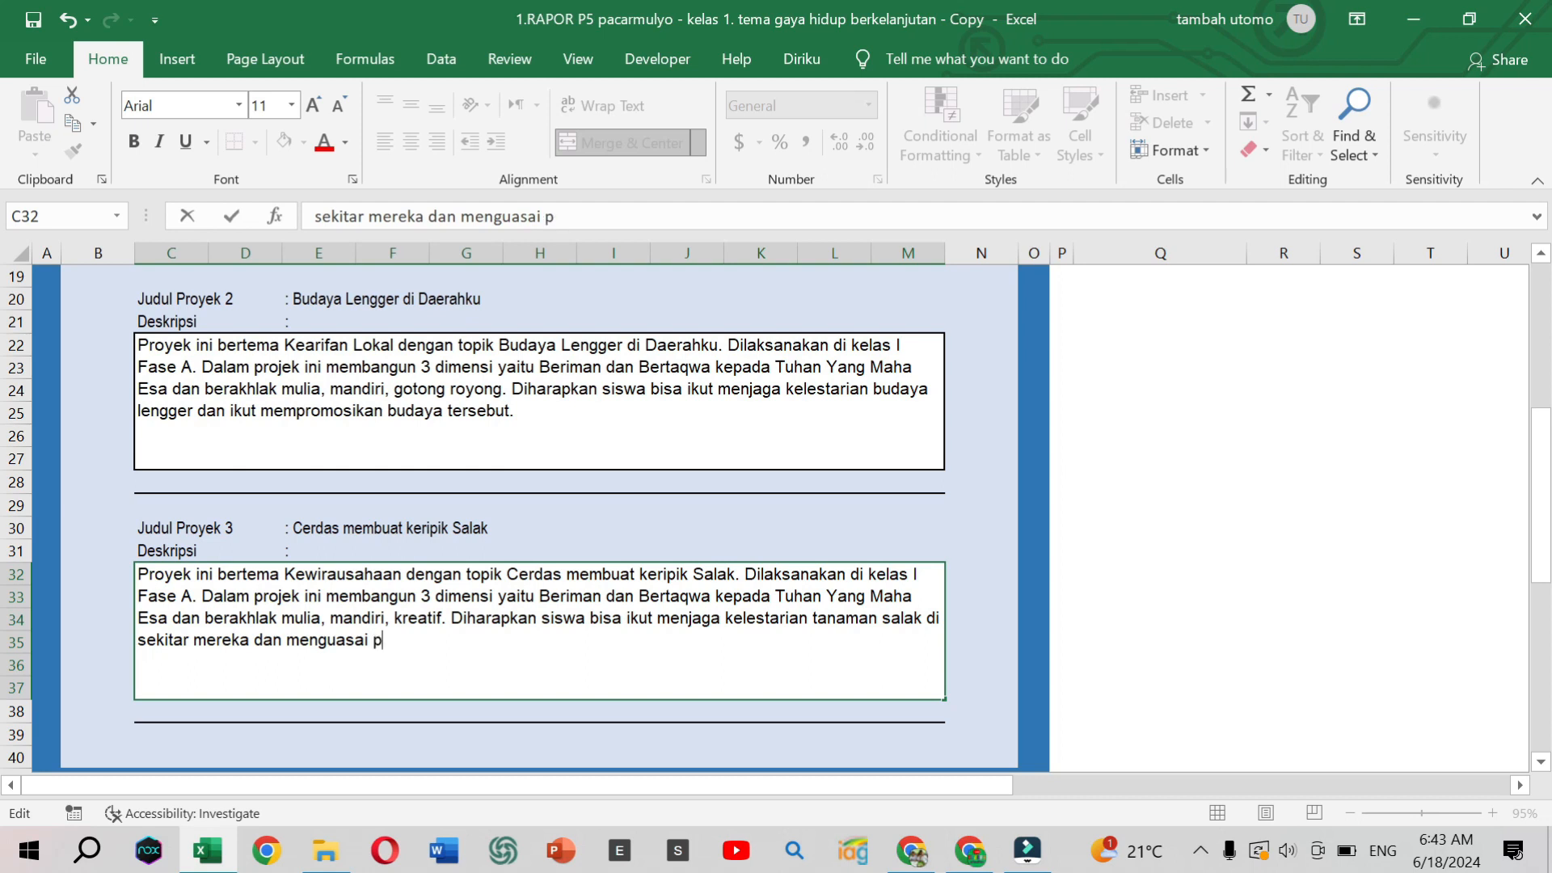
{"action": "type", "text": "embuatan"}
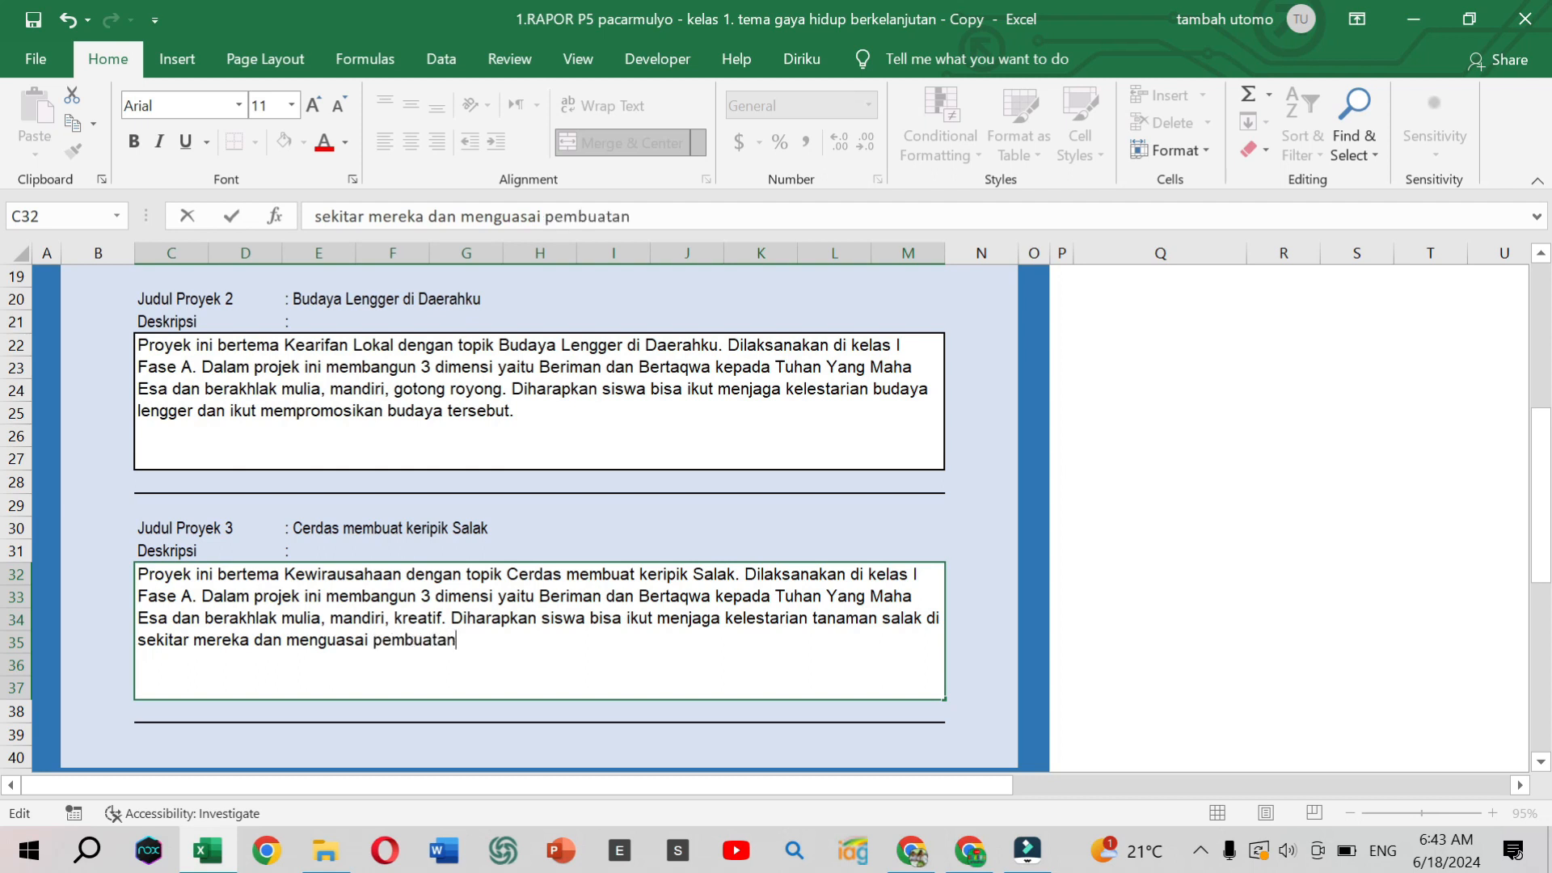
{"action": "type", "text": " keripik salak."}
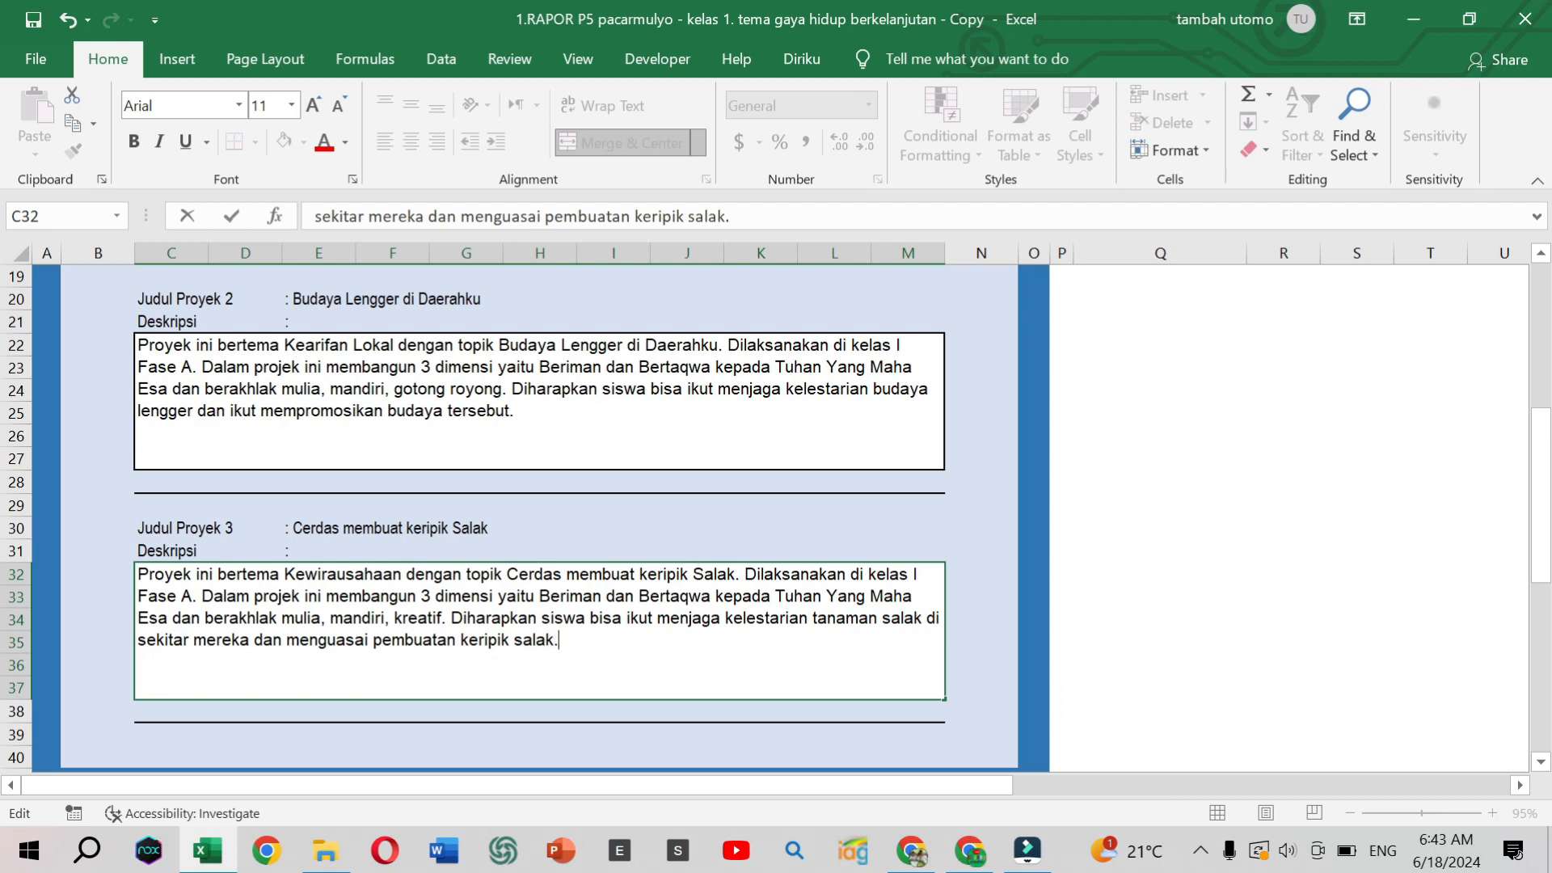
- Review the project descriptions and return to the main menu of the project report
{"action": "scroll", "coordinate": [833, 530], "scroll_direction": "up", "scroll_amount": 3}
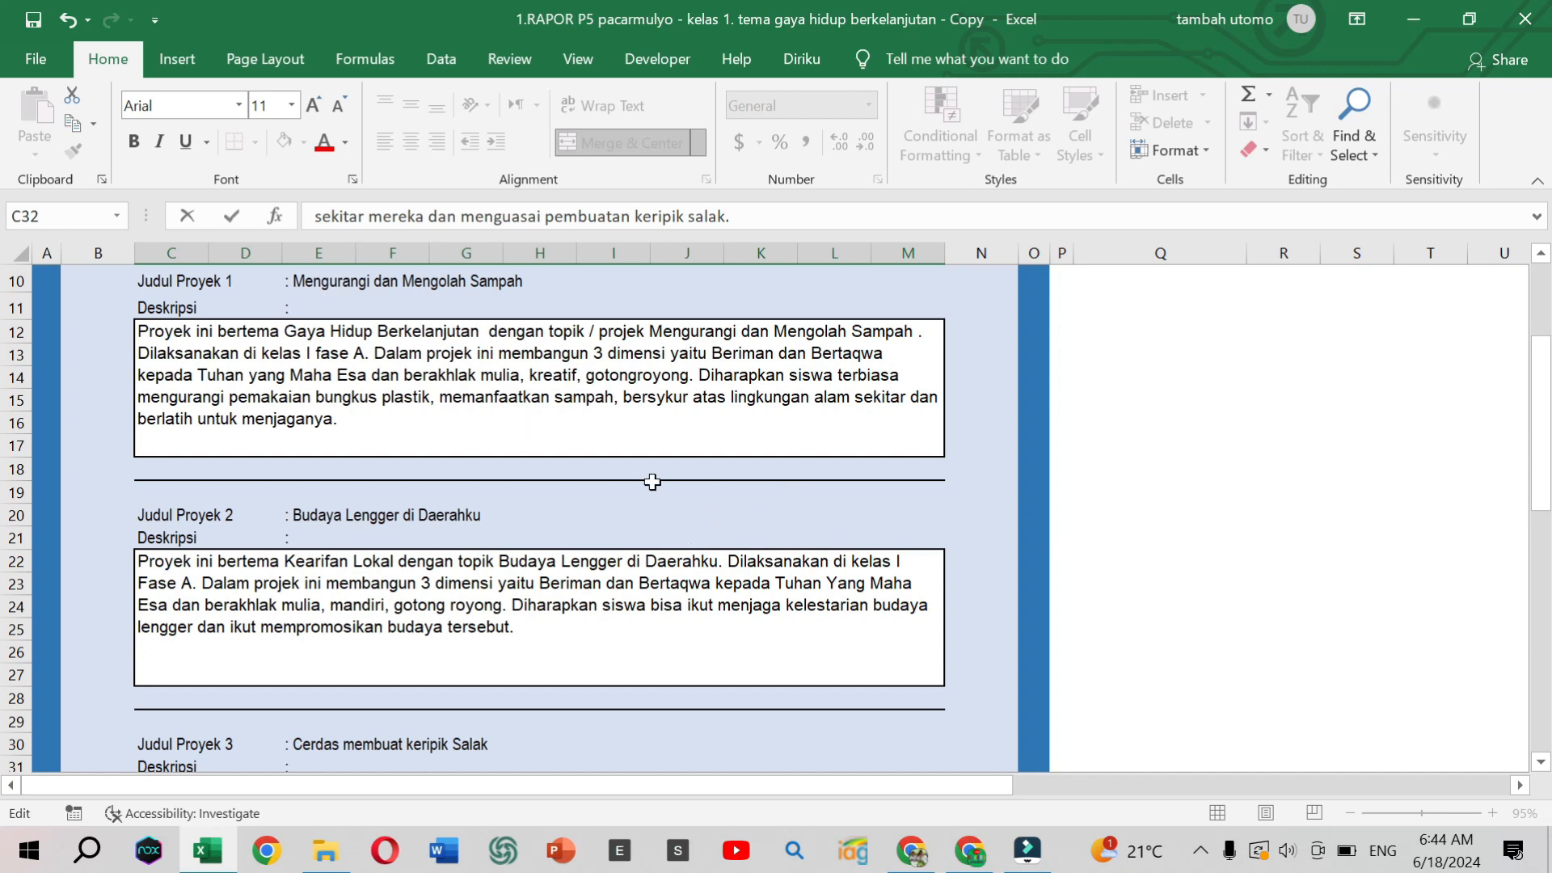
{"action": "scroll", "coordinate": [653, 482], "scroll_direction": "up", "scroll_amount": 2}
{"action": "scroll", "coordinate": [652, 481], "scroll_direction": "up", "scroll_amount": 1}
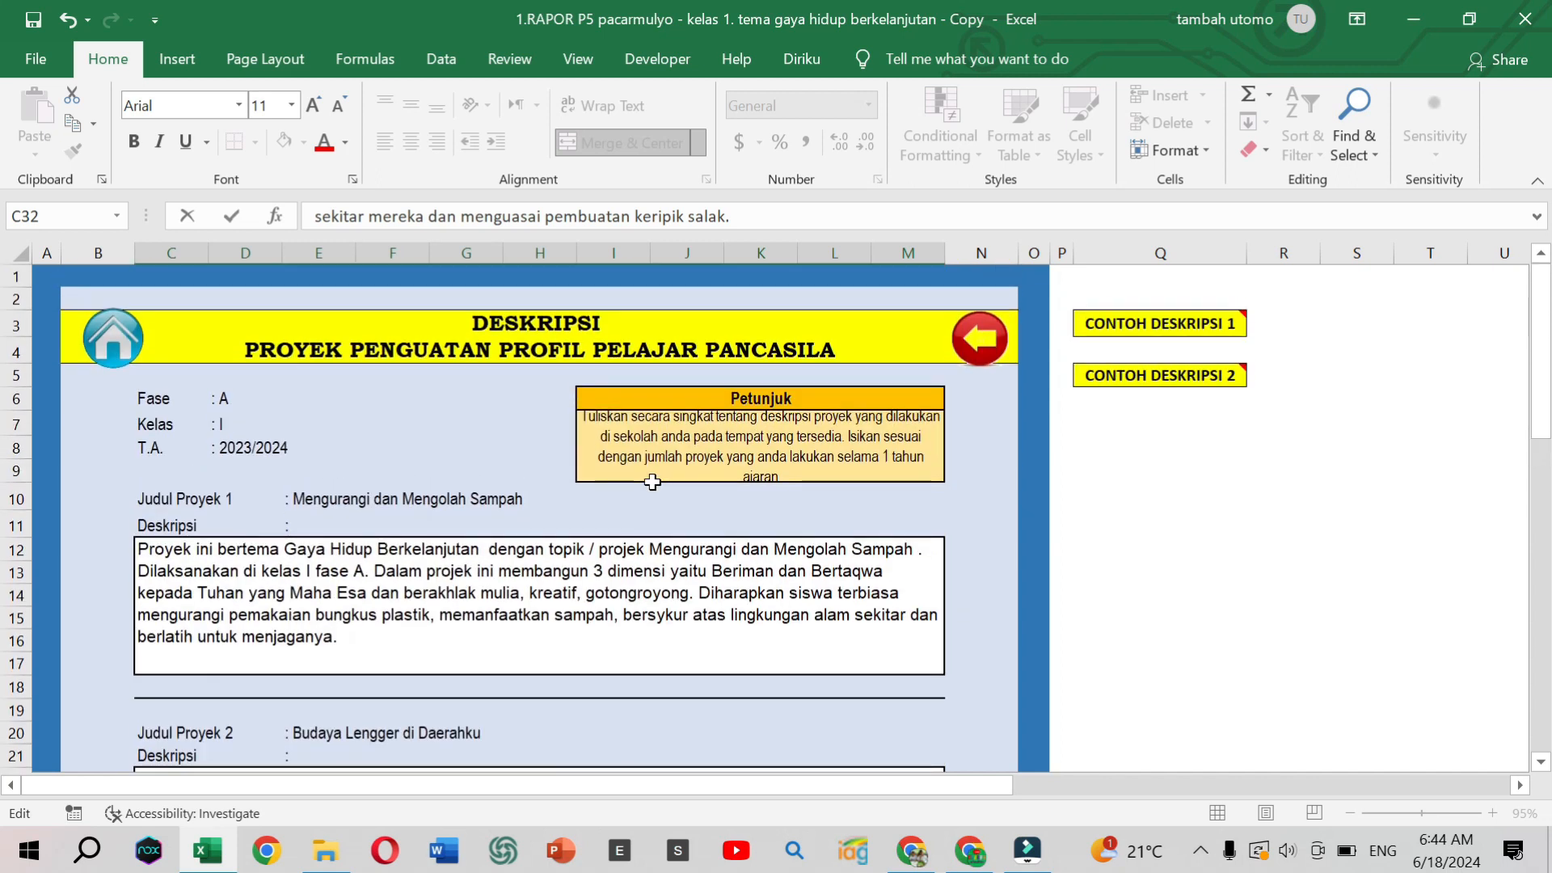
{"action": "scroll", "coordinate": [652, 481], "scroll_direction": "down", "scroll_amount": 7}
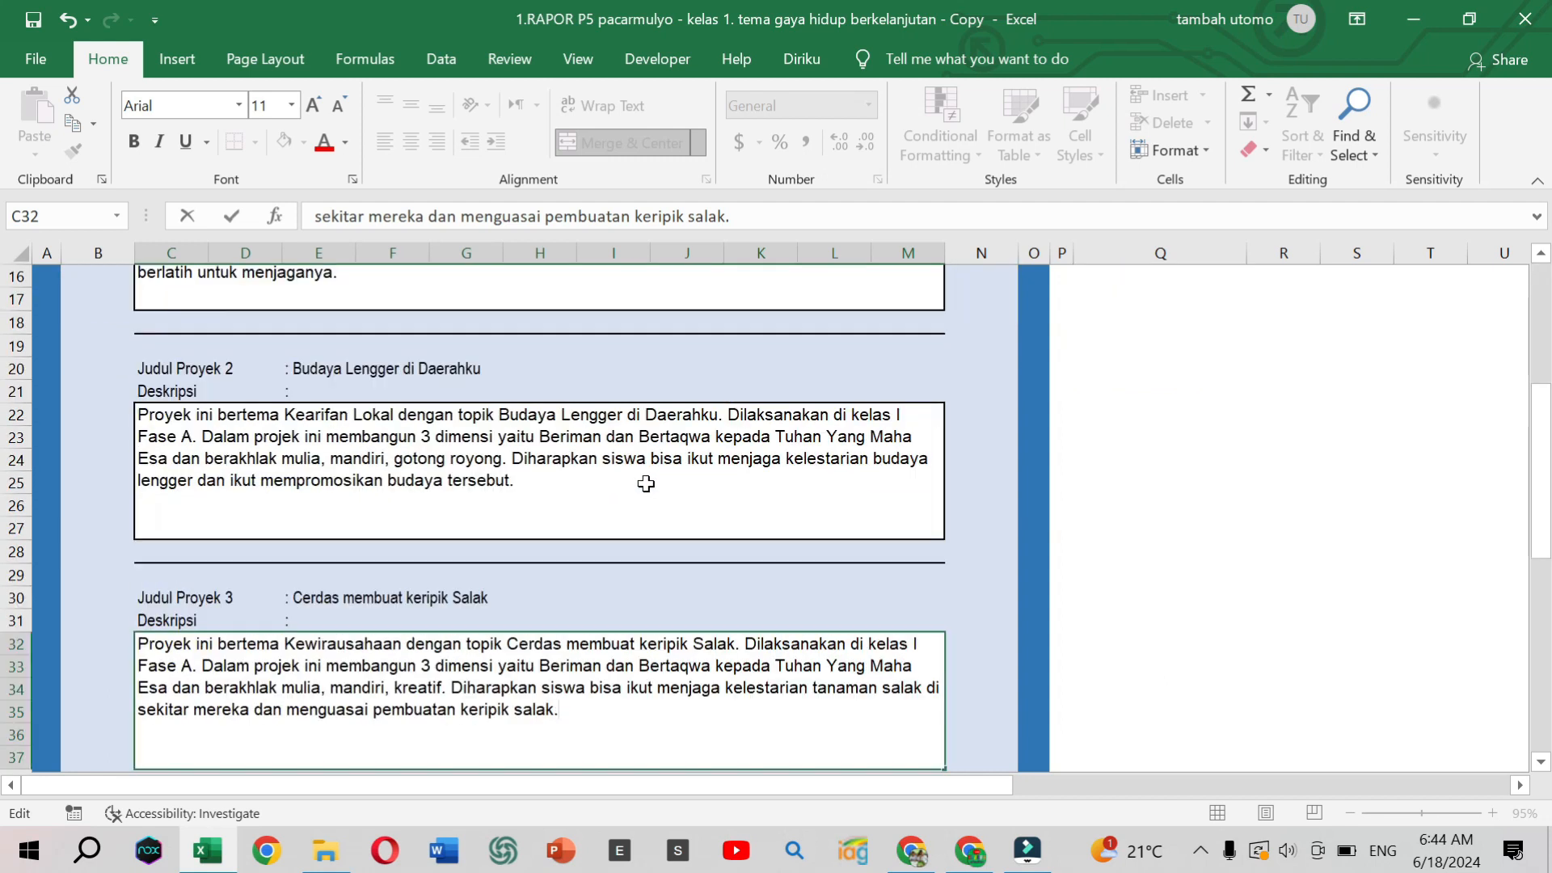
{"action": "scroll", "coordinate": [646, 483], "scroll_direction": "up", "scroll_amount": 7}
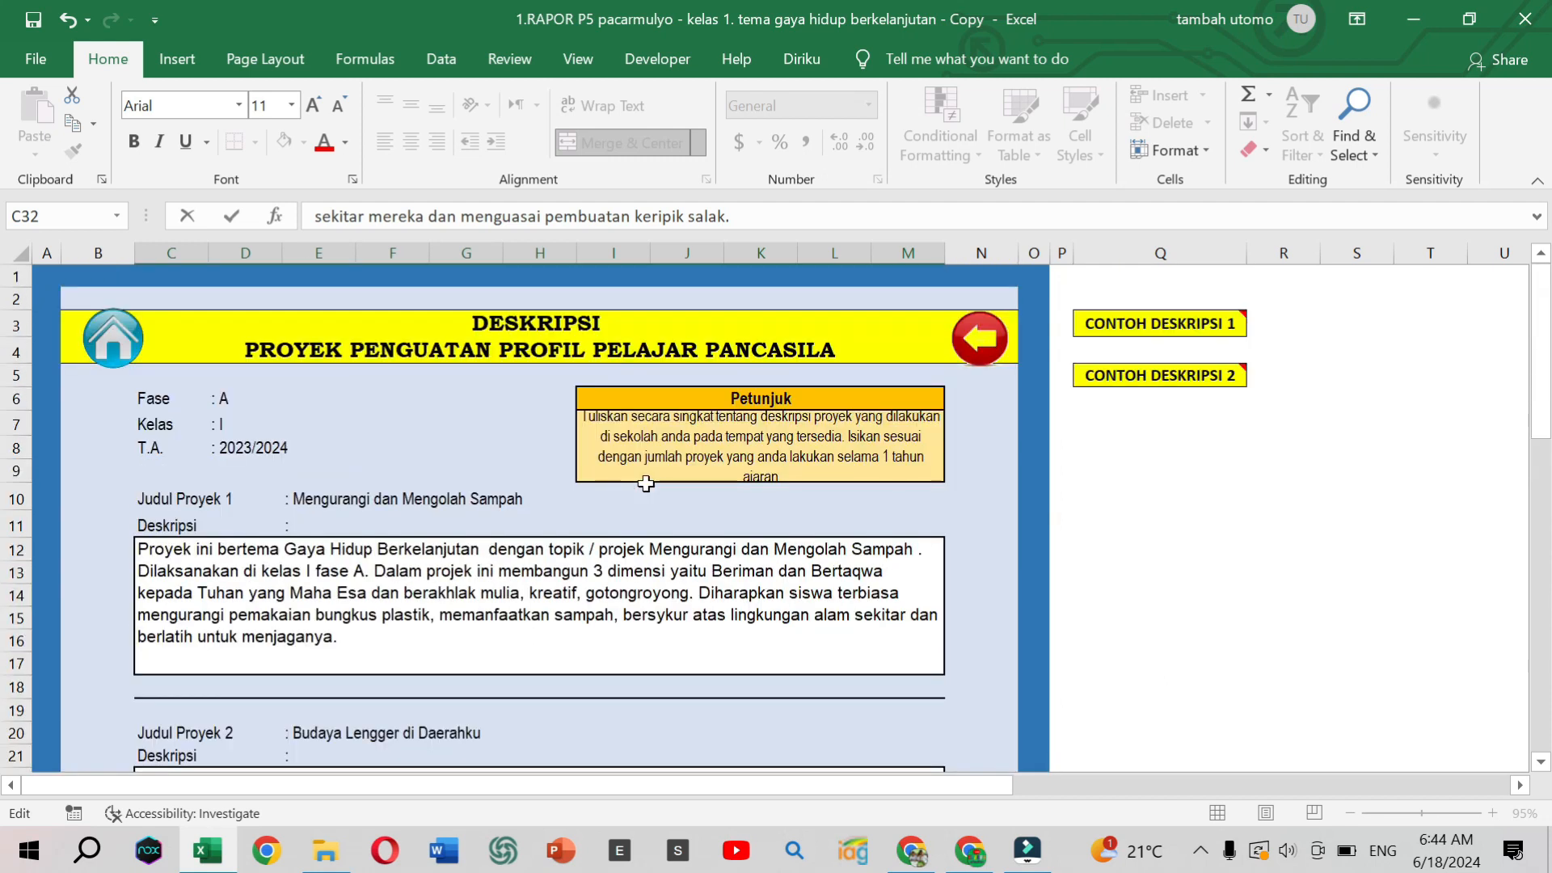
{"action": "left_click", "coordinate": [980, 360]}
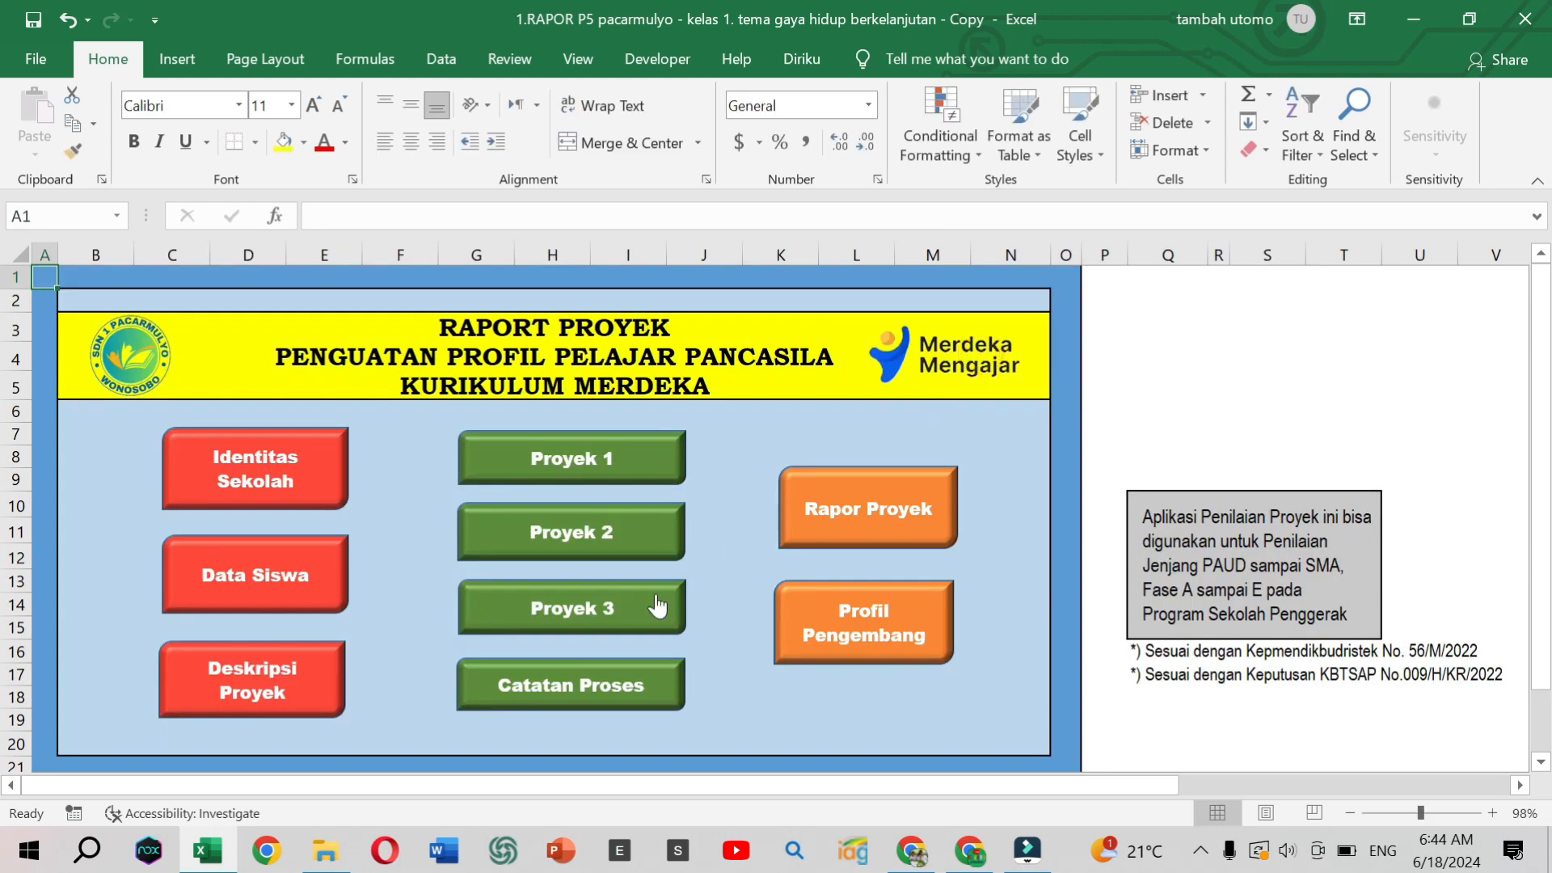
- Review the dimensions, elements and sub-elements entered for project 1, and return to the main menu
{"action": "left_click", "coordinate": [562, 458]}
{"action": "left_click", "coordinate": [525, 568]}
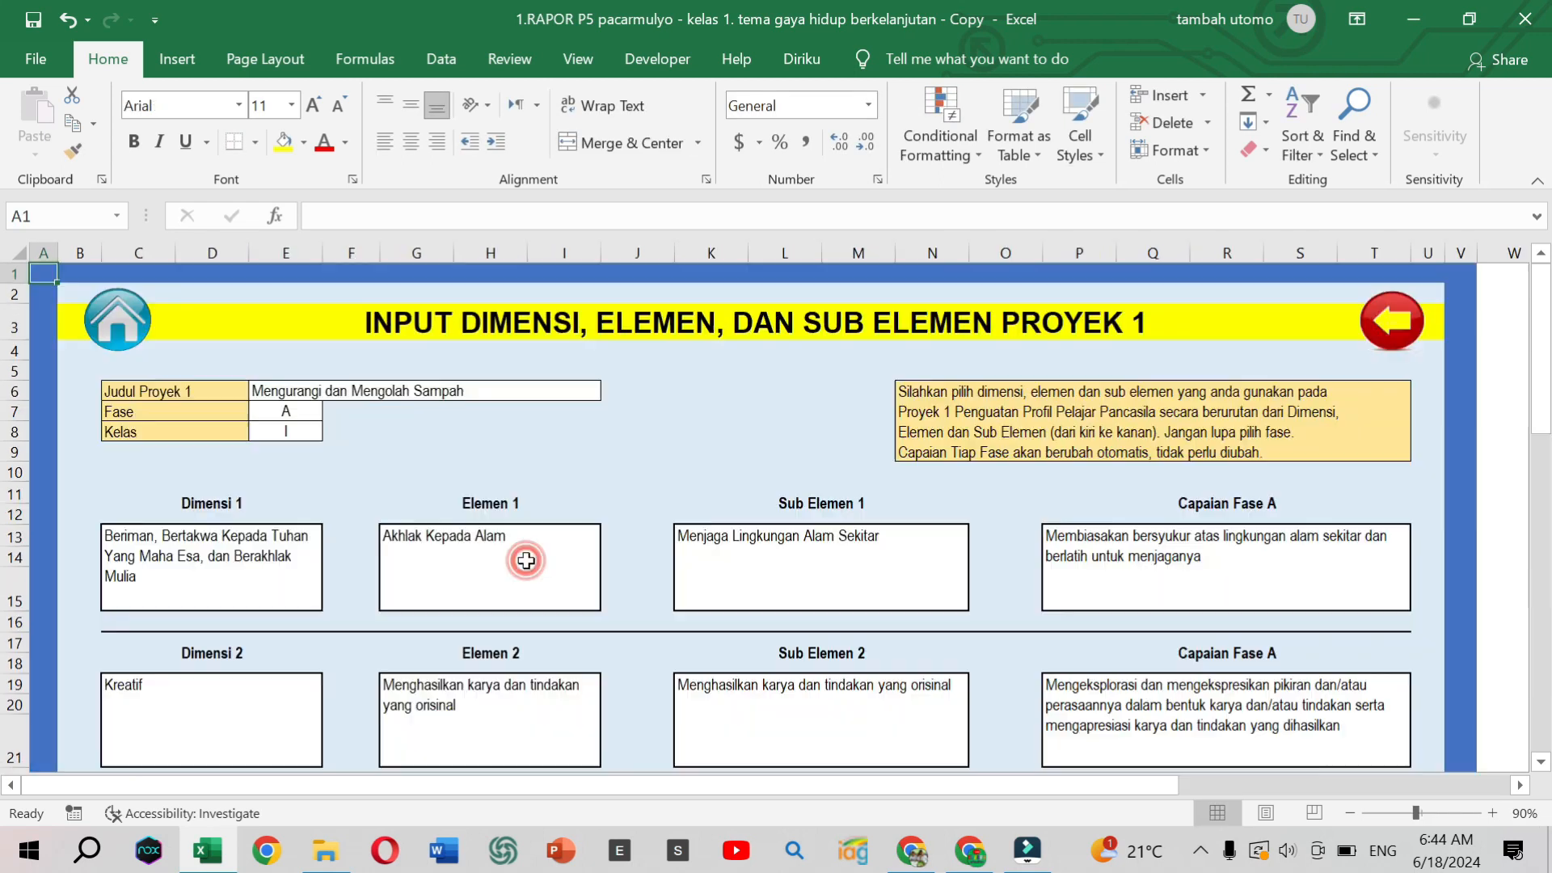
{"action": "scroll", "coordinate": [631, 571], "scroll_direction": "down", "scroll_amount": 2}
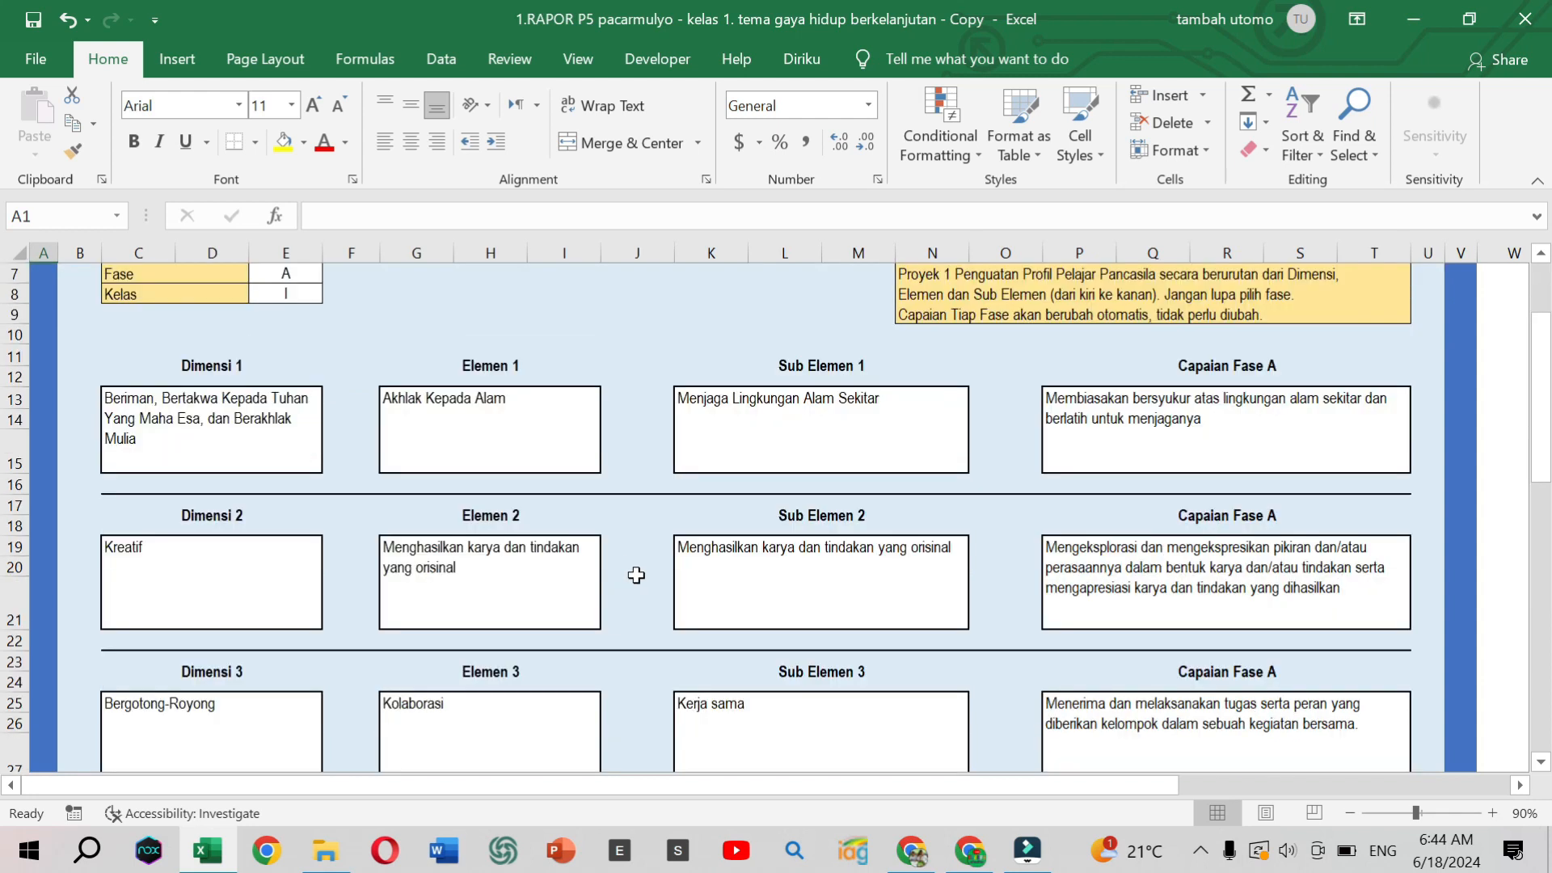
{"action": "scroll", "coordinate": [636, 575], "scroll_direction": "up", "scroll_amount": 2}
{"action": "left_click", "coordinate": [1394, 319]}
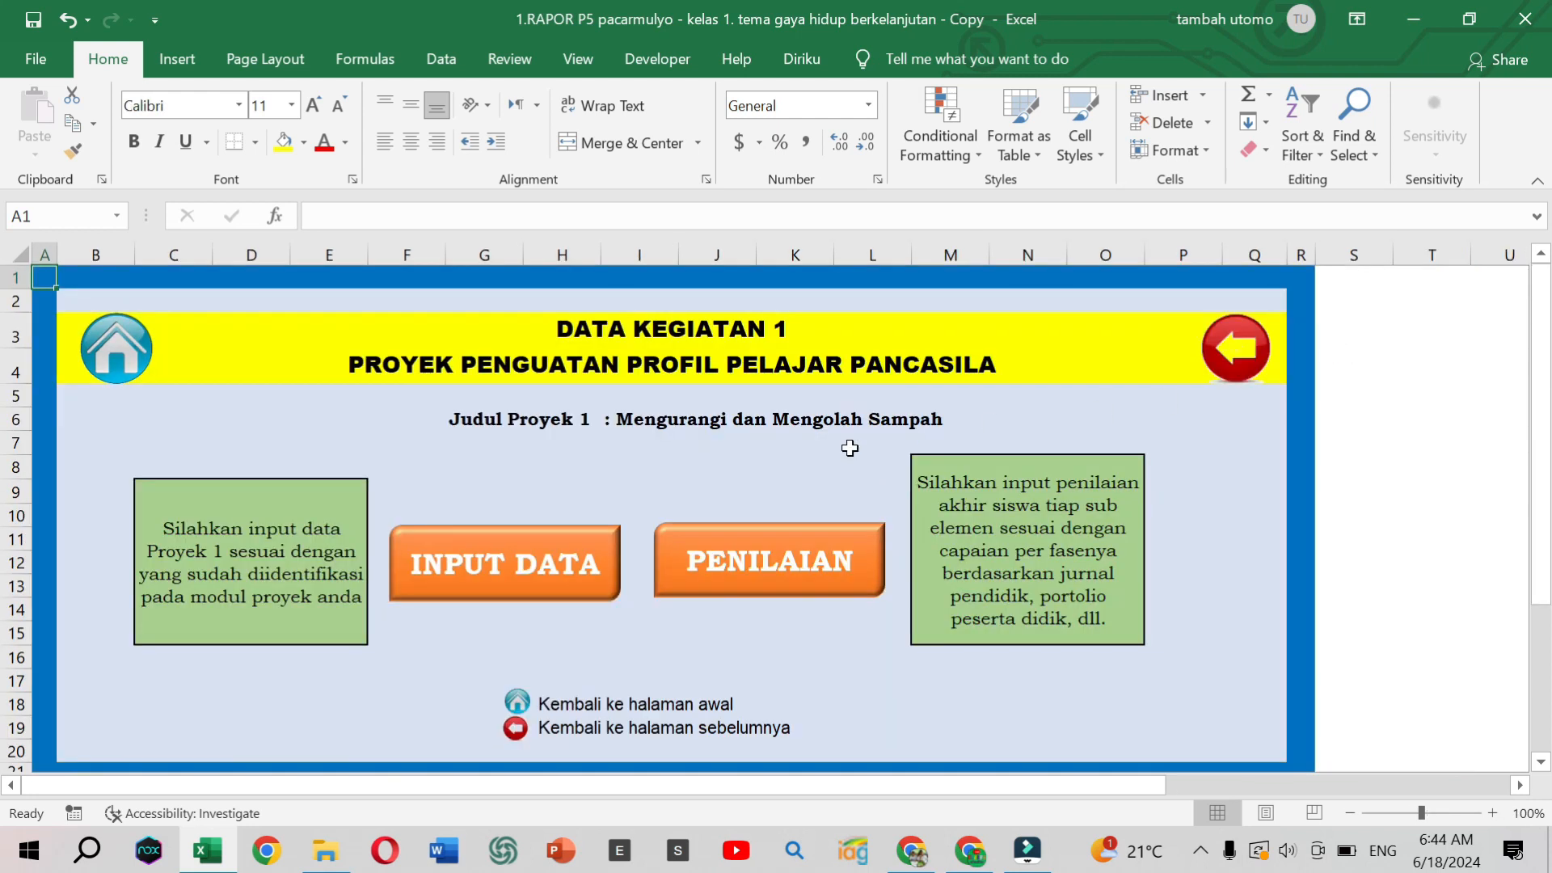
{"action": "left_click", "coordinate": [1234, 347]}
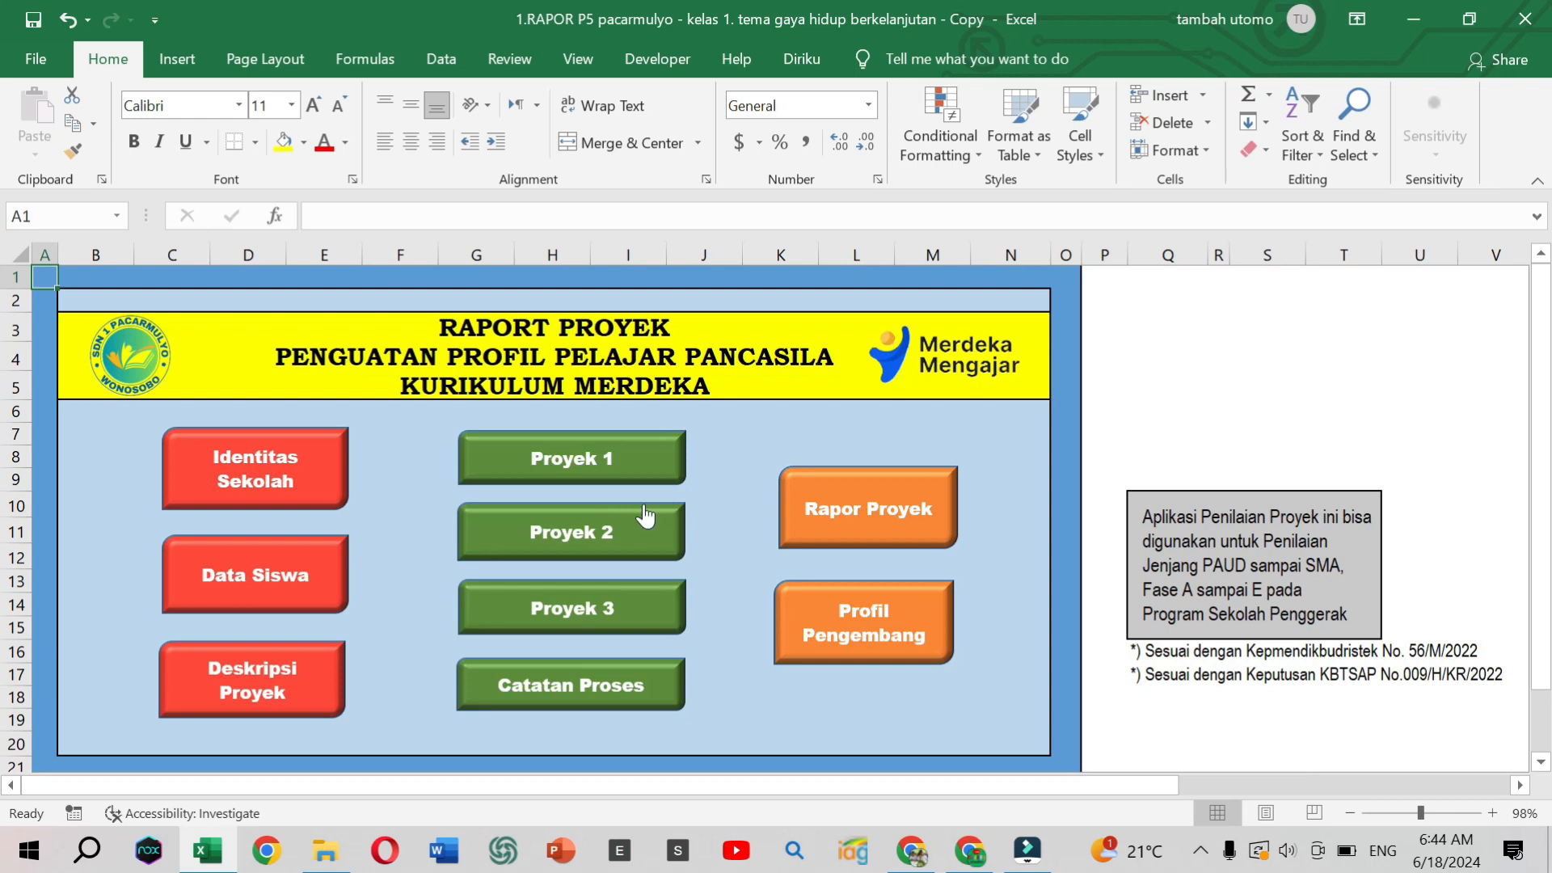
- Check the dimension, element and sub-element choices of project 2, and go back to the main menu
{"action": "left_click", "coordinate": [590, 535]}
{"action": "left_click", "coordinate": [584, 527]}
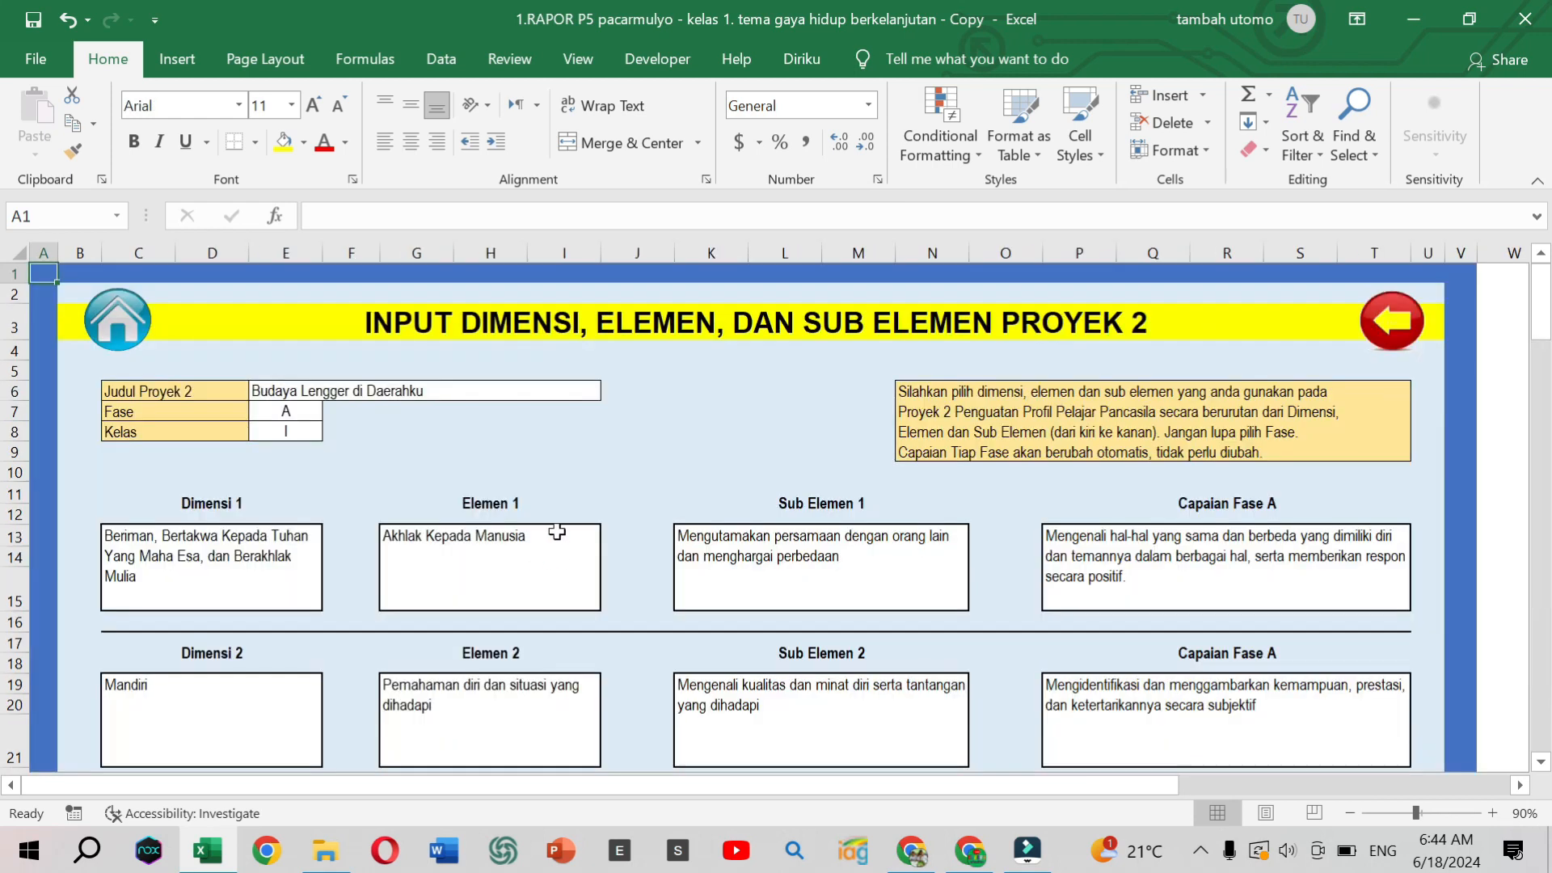
{"action": "scroll", "coordinate": [970, 420], "scroll_direction": "down", "scroll_amount": 2}
{"action": "scroll", "coordinate": [1293, 339], "scroll_direction": "up", "scroll_amount": 2}
{"action": "left_click", "coordinate": [1381, 322]}
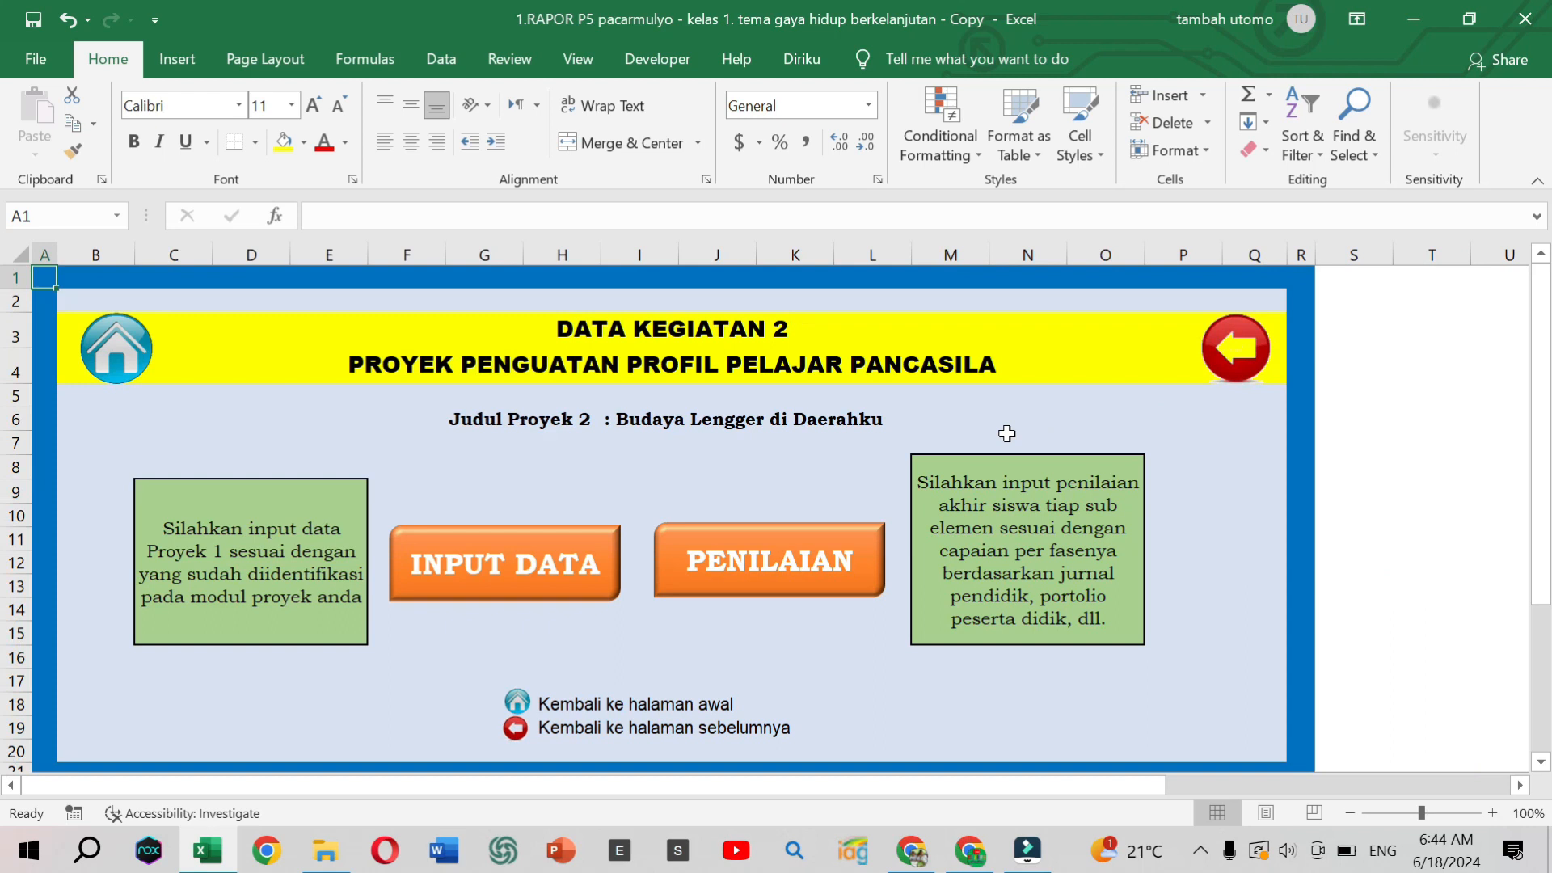
{"action": "left_click", "coordinate": [1259, 370]}
- Open the data input sheet for project 3
{"action": "left_click", "coordinate": [577, 616]}
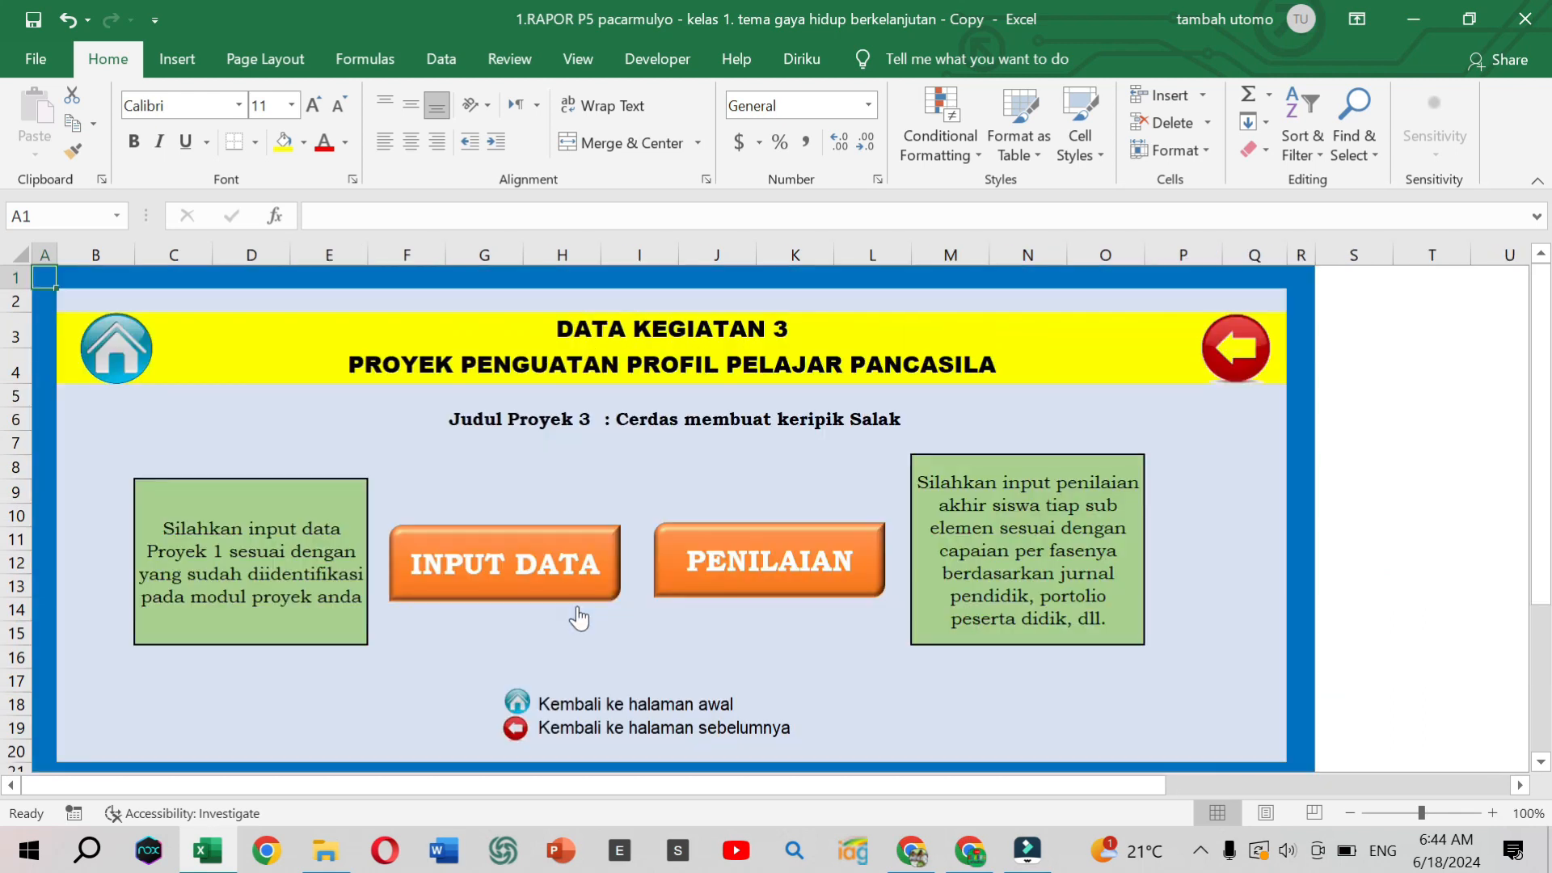
{"action": "left_click", "coordinate": [544, 581]}
{"action": "scroll", "coordinate": [665, 535], "scroll_direction": "down", "scroll_amount": 1}
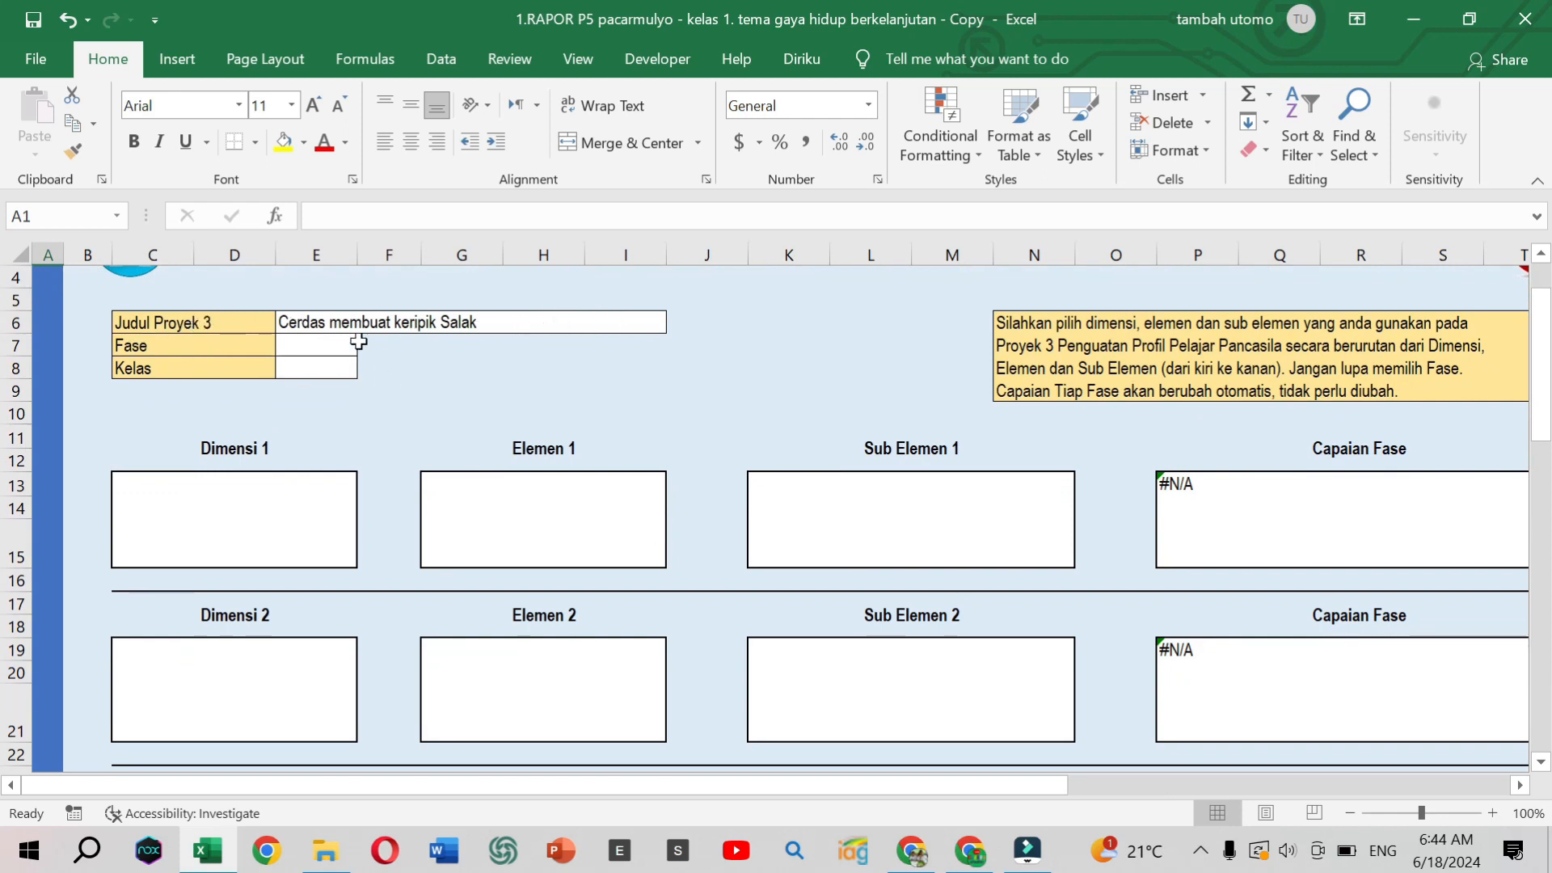
- Set the project 3 Fase to A and Kelas to I
{"action": "left_click", "coordinate": [318, 344]}
{"action": "left_click", "coordinate": [368, 348]}
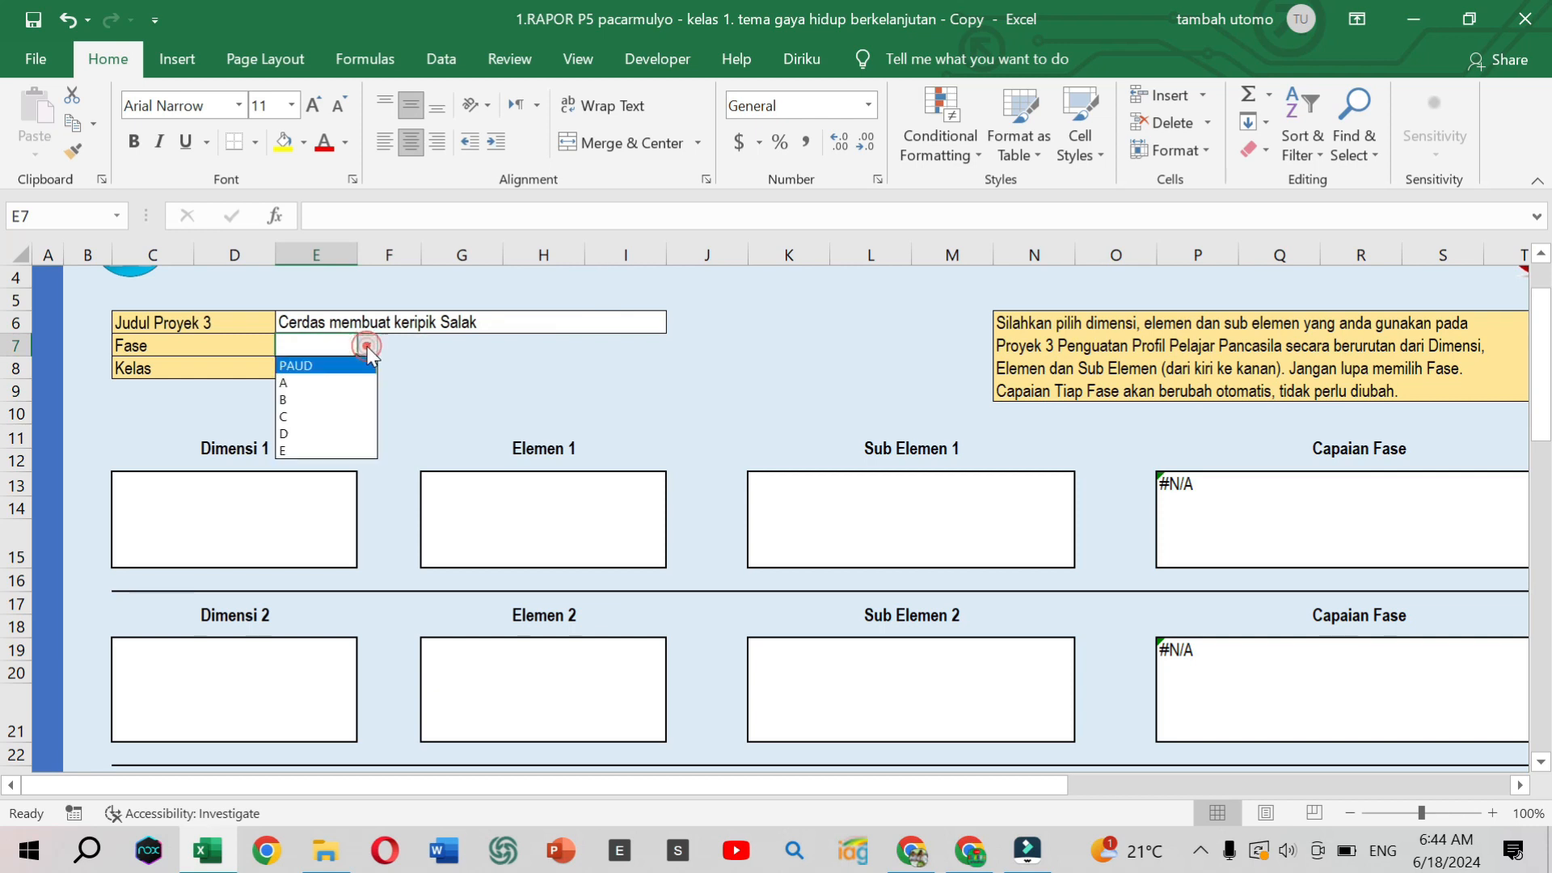
{"action": "left_click", "coordinate": [305, 383]}
{"action": "left_click", "coordinate": [335, 368]}
{"action": "left_click", "coordinate": [366, 371]}
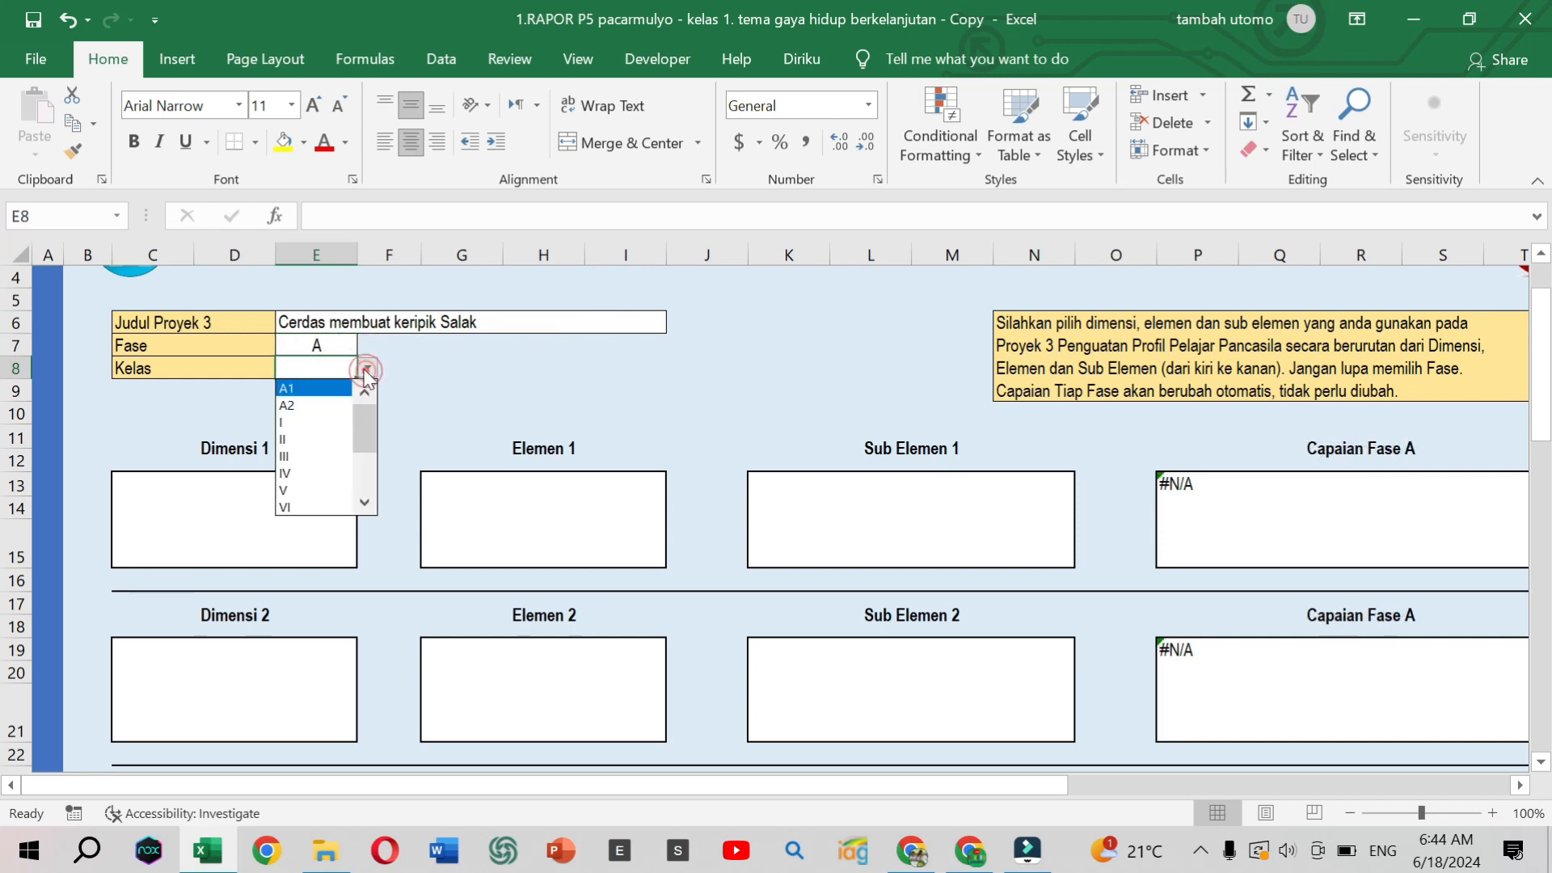
{"action": "left_click", "coordinate": [286, 421]}
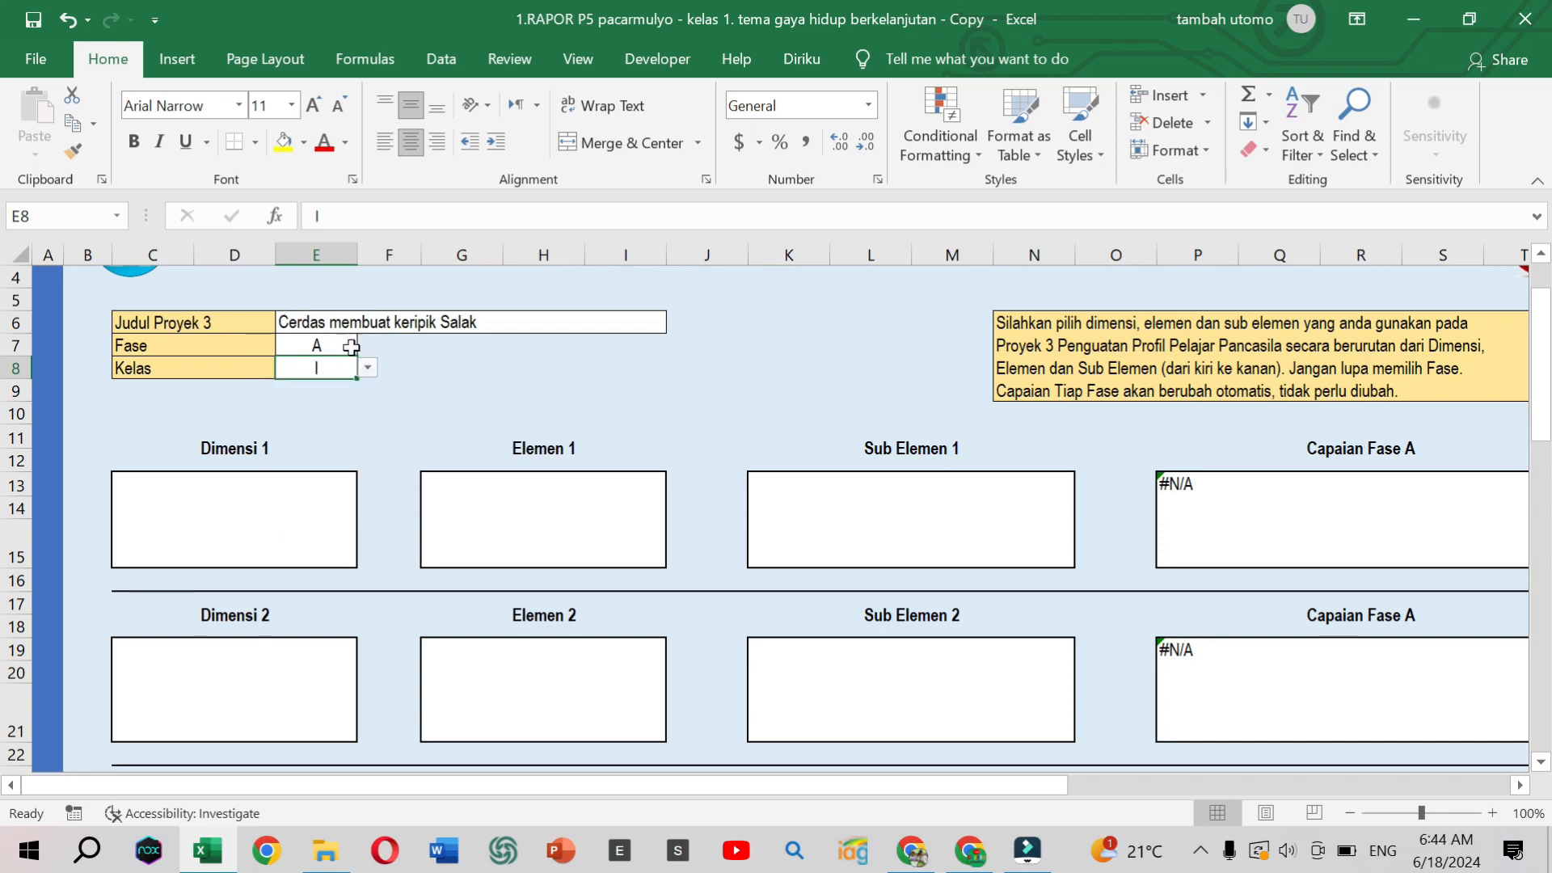
- Try Fase B for project 3 to check the Capaian Fase headings, and set it back to A
{"action": "scroll", "coordinate": [1334, 686], "scroll_direction": "down", "scroll_amount": 4}
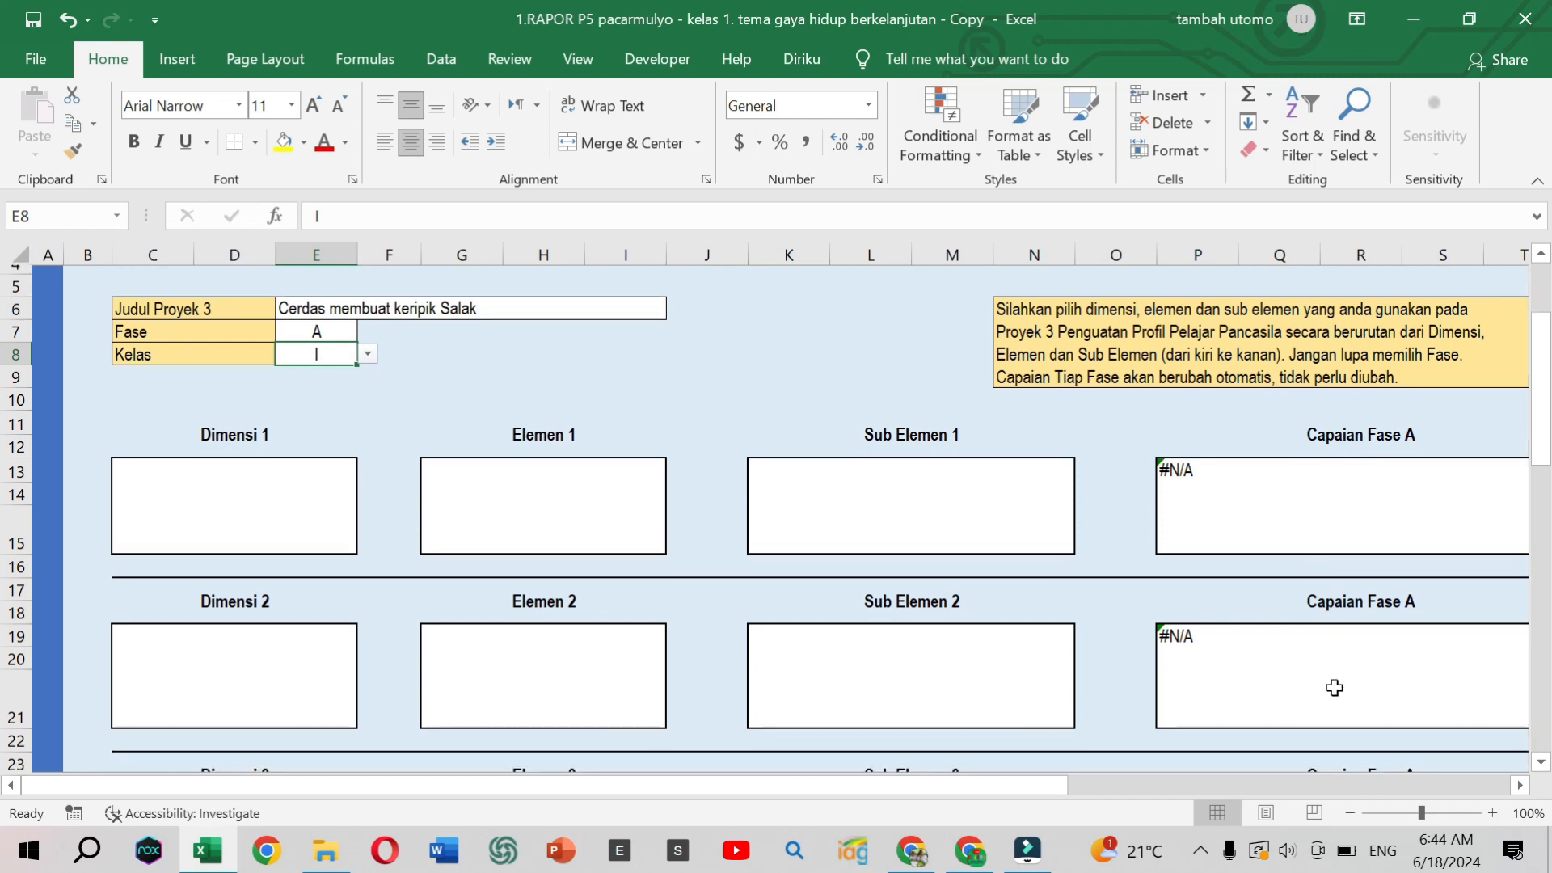
{"action": "scroll", "coordinate": [1333, 686], "scroll_direction": "up", "scroll_amount": 4}
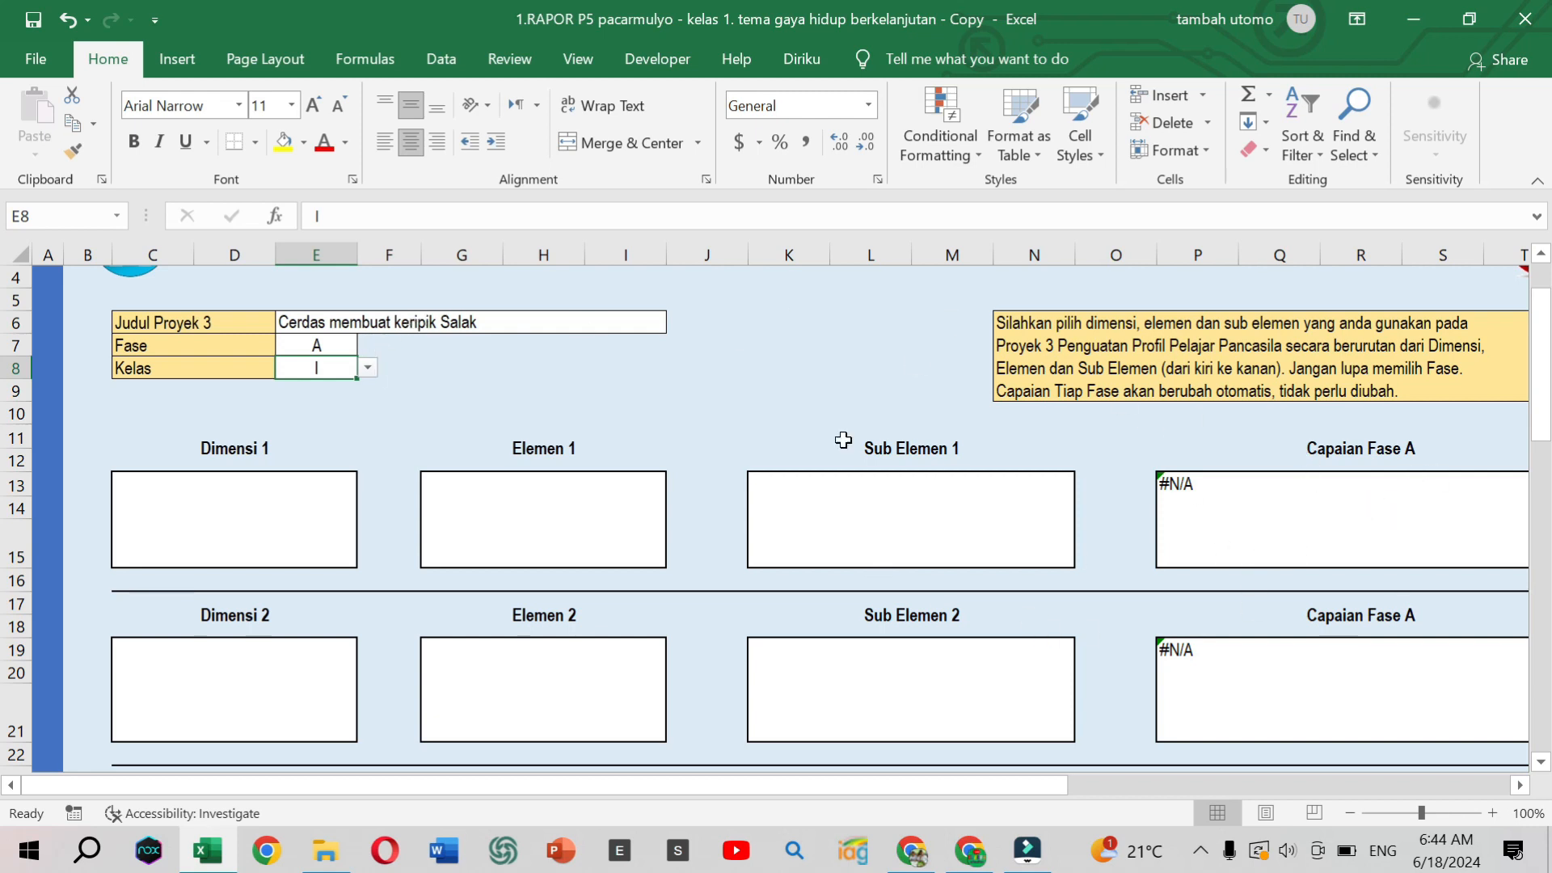
{"action": "left_click", "coordinate": [345, 348]}
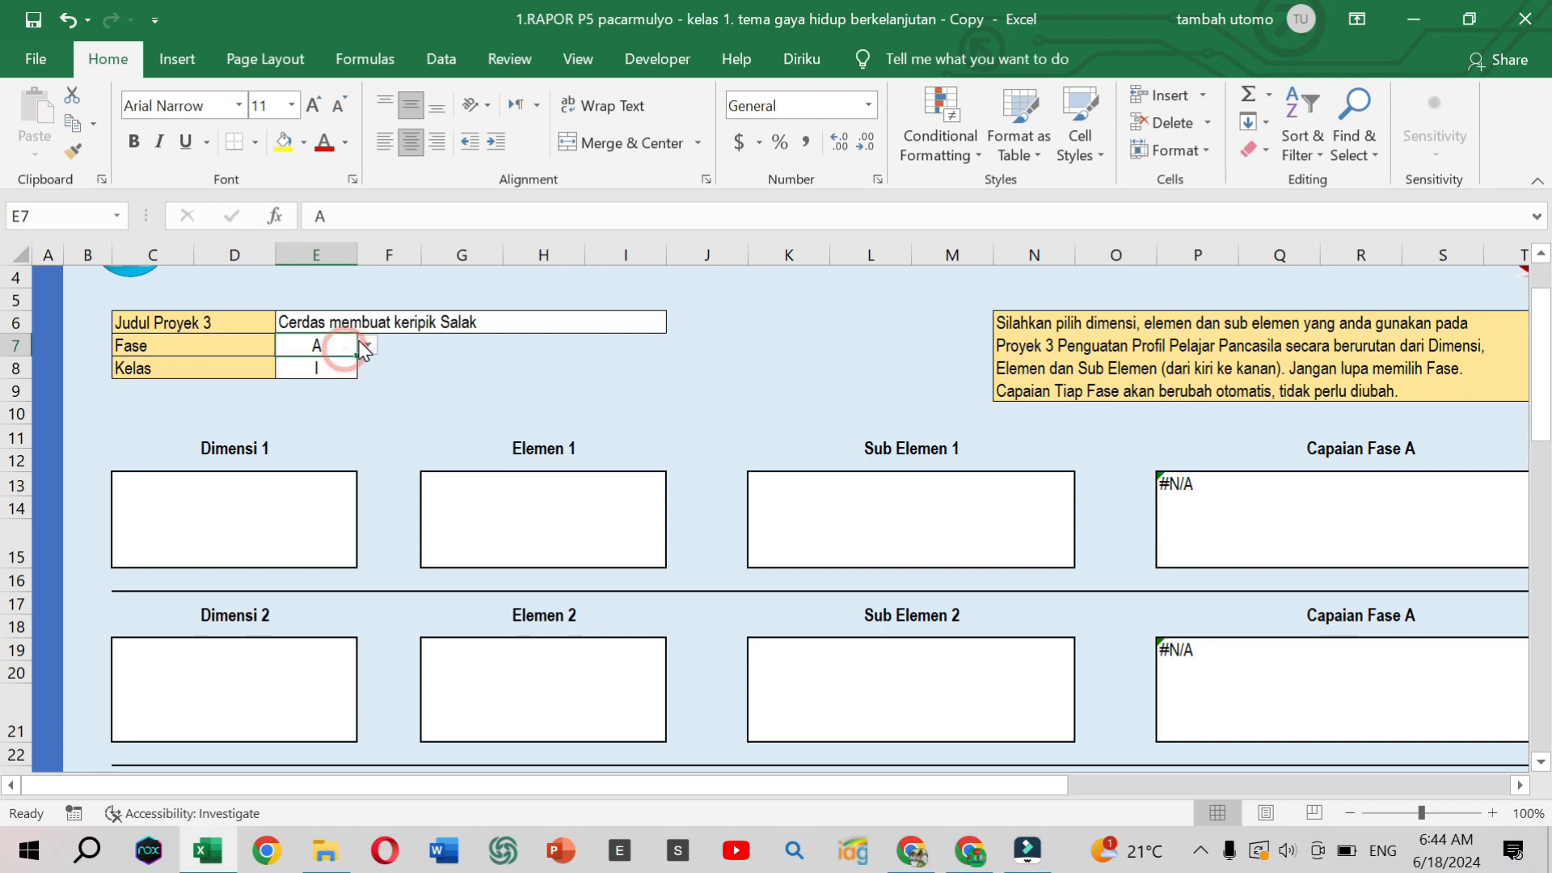
{"action": "left_click", "coordinate": [368, 345]}
{"action": "left_click", "coordinate": [310, 398]}
{"action": "left_click", "coordinate": [368, 345]}
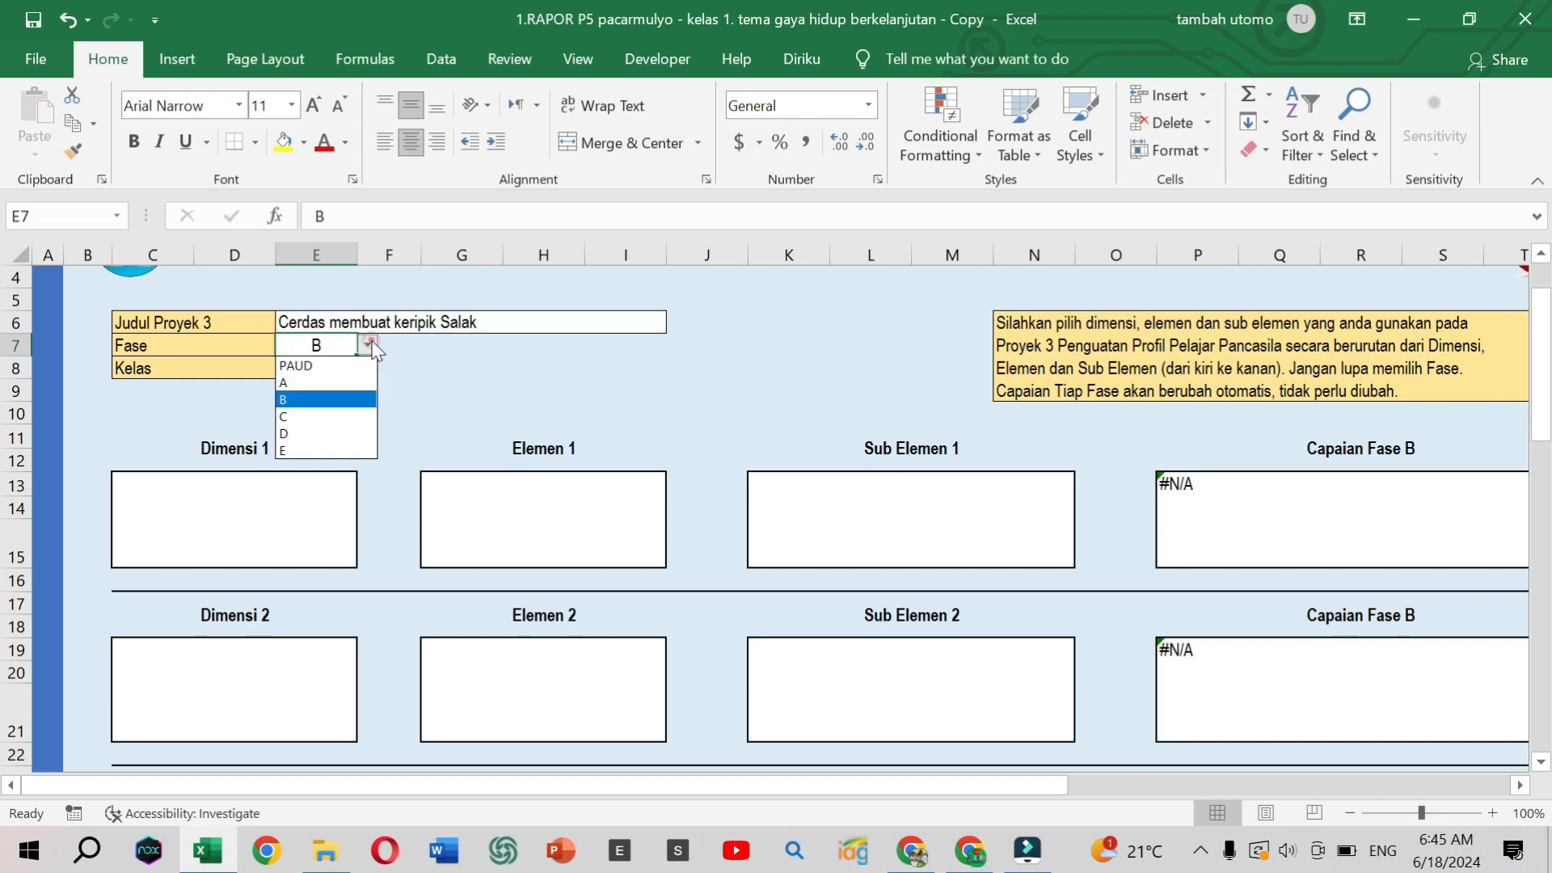
{"action": "left_click", "coordinate": [304, 384]}
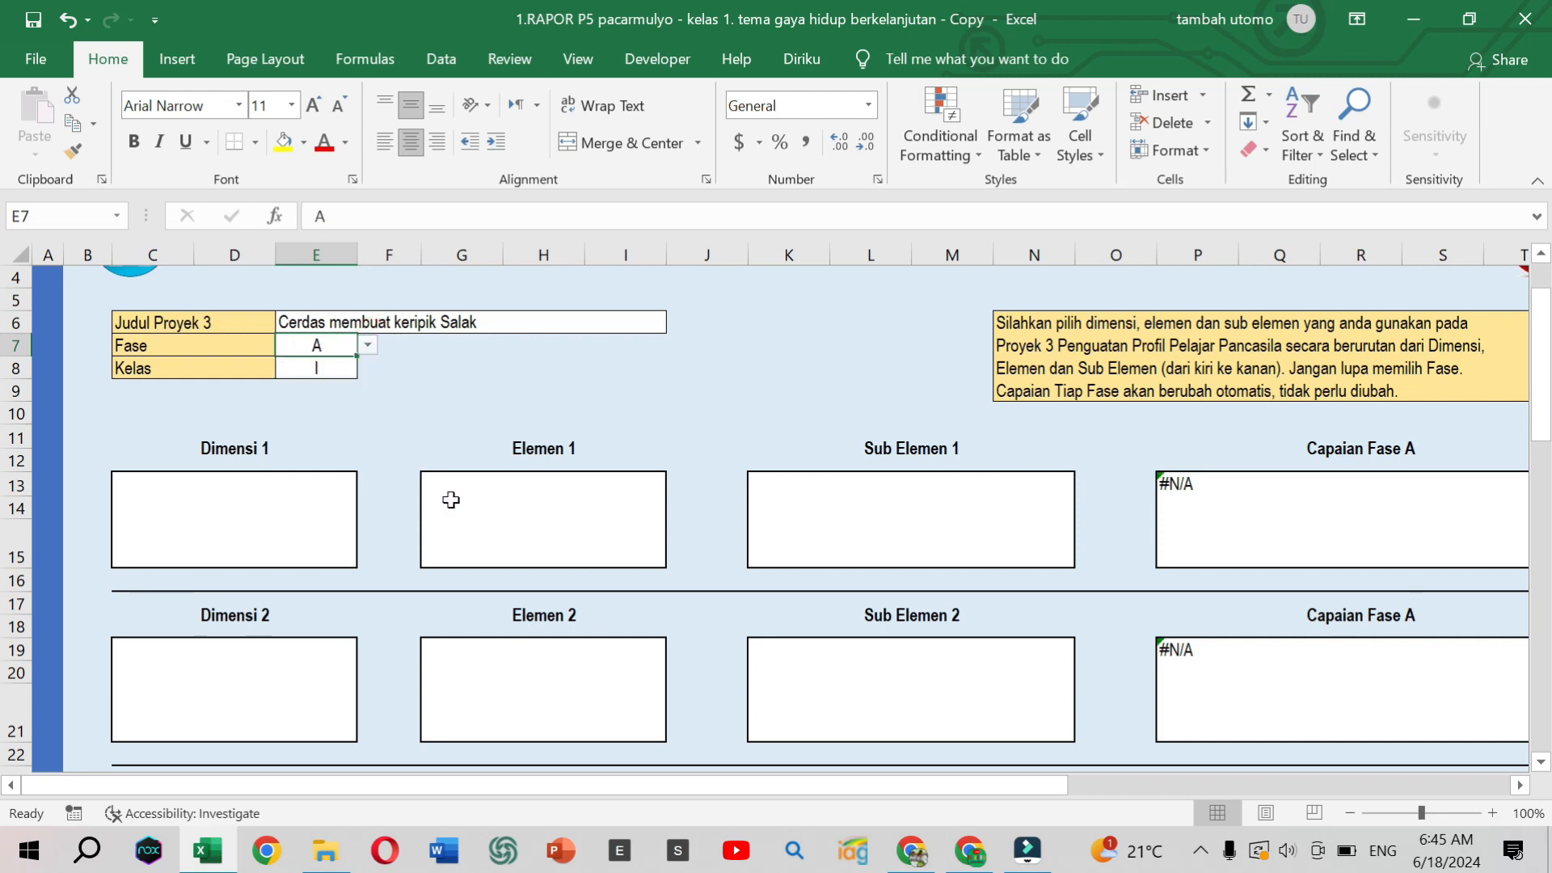
- Set Dimensi 1 of project 3 to "Beriman, Bertakwa Kepada Tuhan Yang Maha Esa, dan Berakhlak Mulia"
{"action": "left_click", "coordinate": [279, 495]}
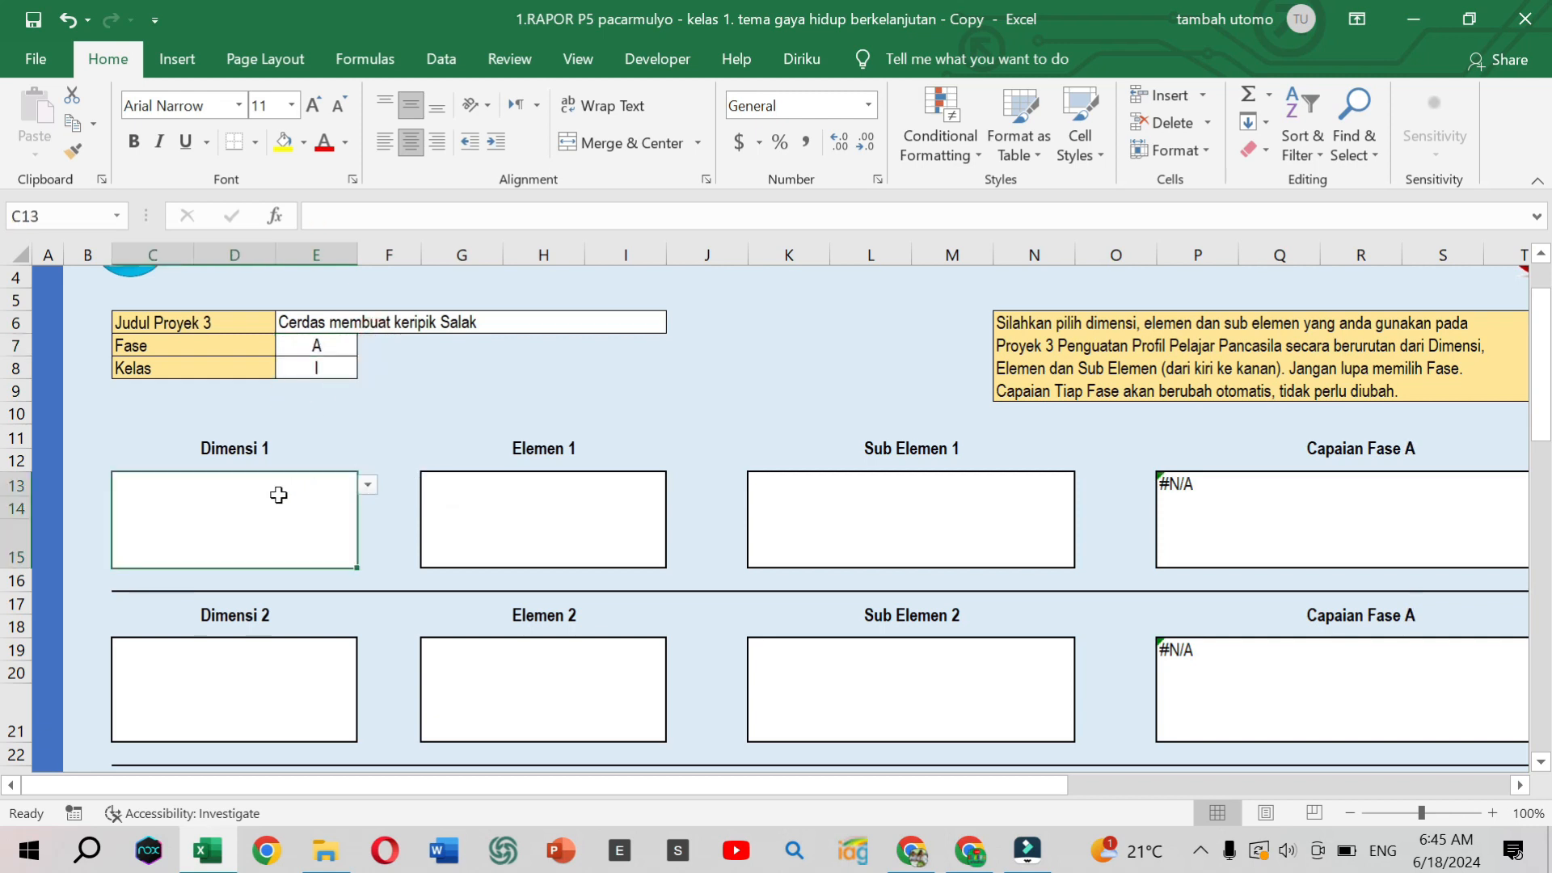
{"action": "left_click", "coordinate": [368, 486]}
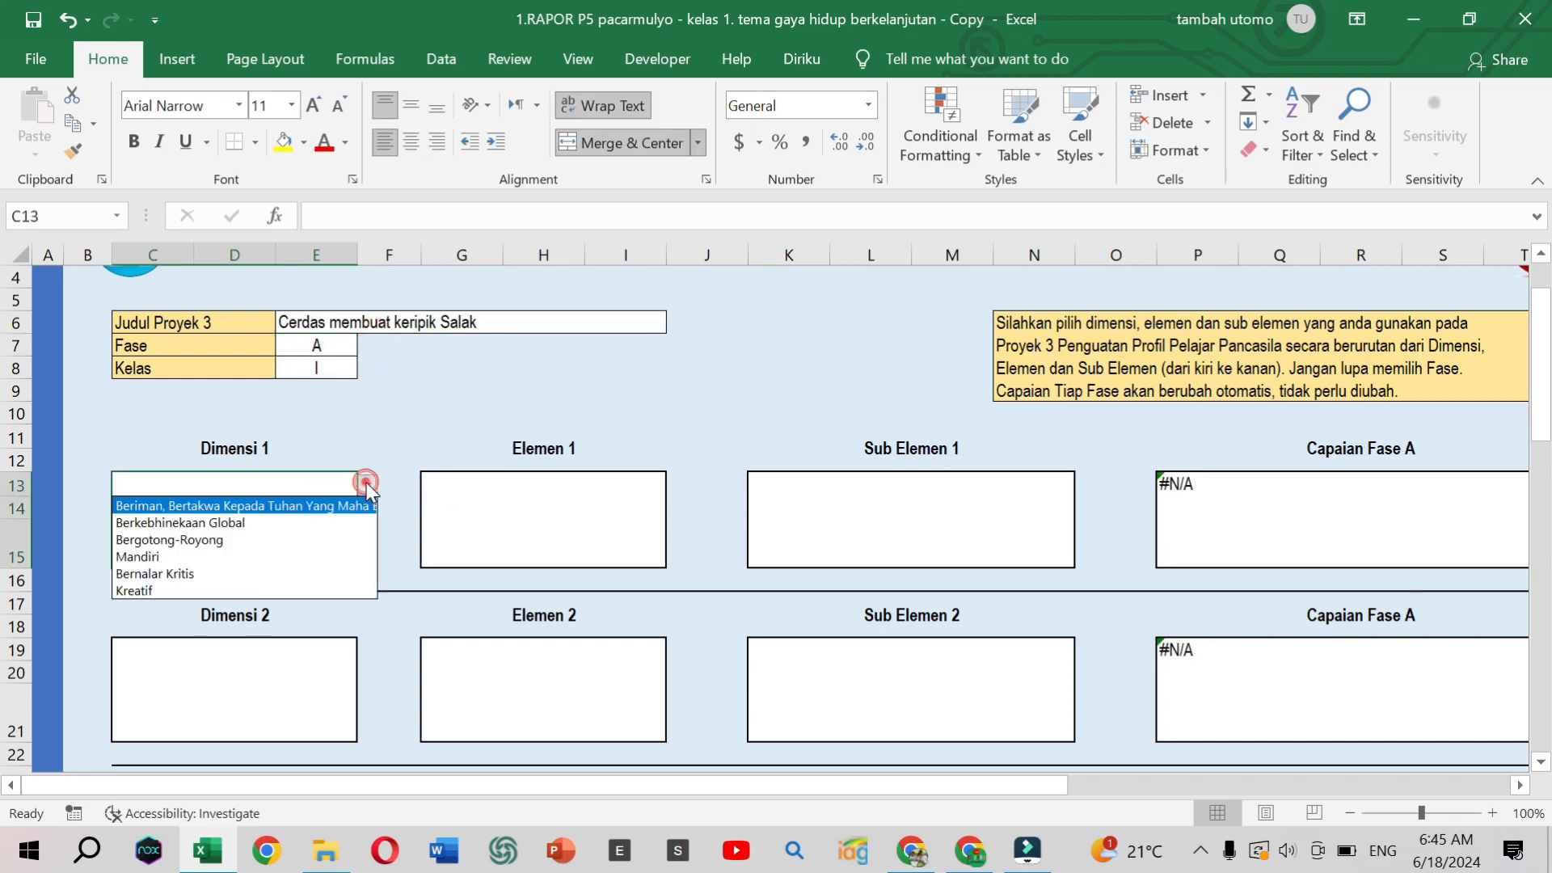
{"action": "left_click", "coordinate": [219, 506]}
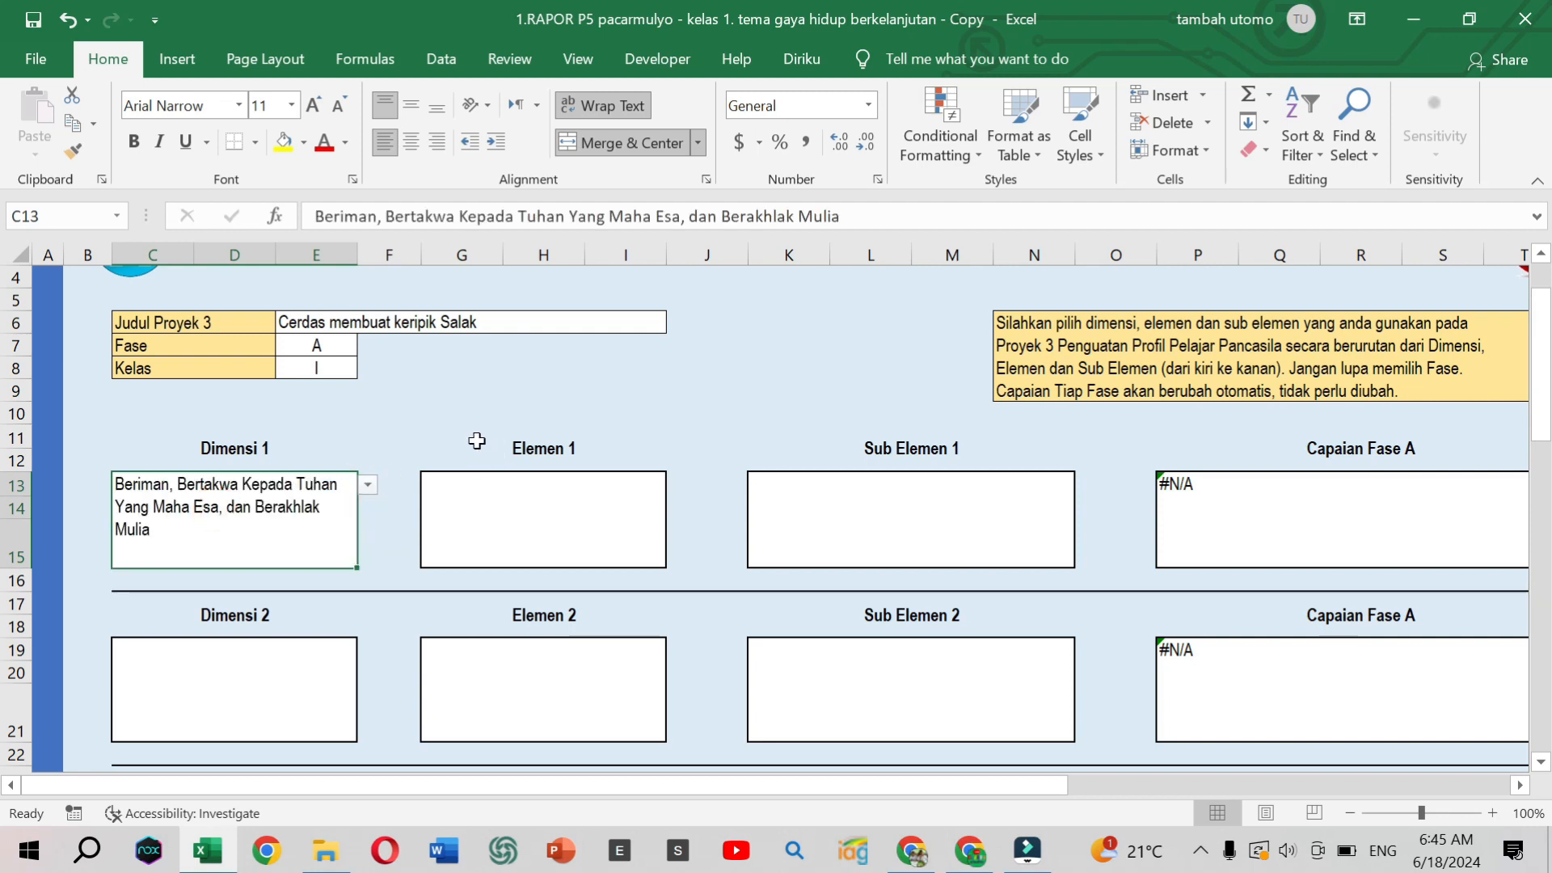
- Set Elemen 1 of project 3 to "Akhlak Kepada Alam" and Sub Elemen 1 to "Menjaga Lingkungan Alam Sekitar"
{"action": "scroll", "coordinate": [474, 441], "scroll_direction": "down", "scroll_amount": 1}
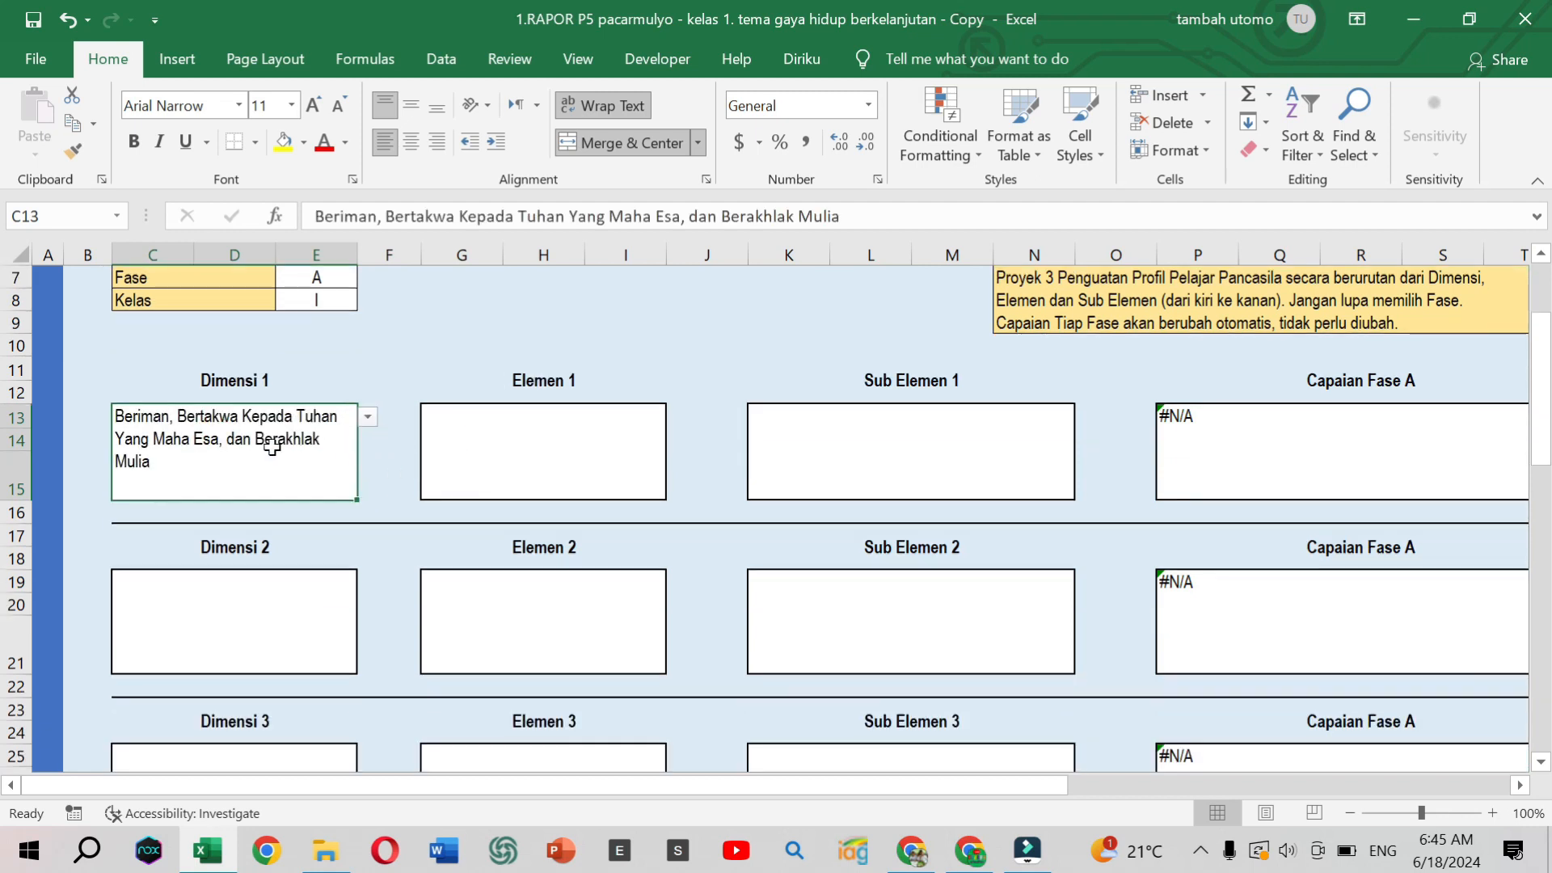
{"action": "left_click", "coordinate": [621, 428]}
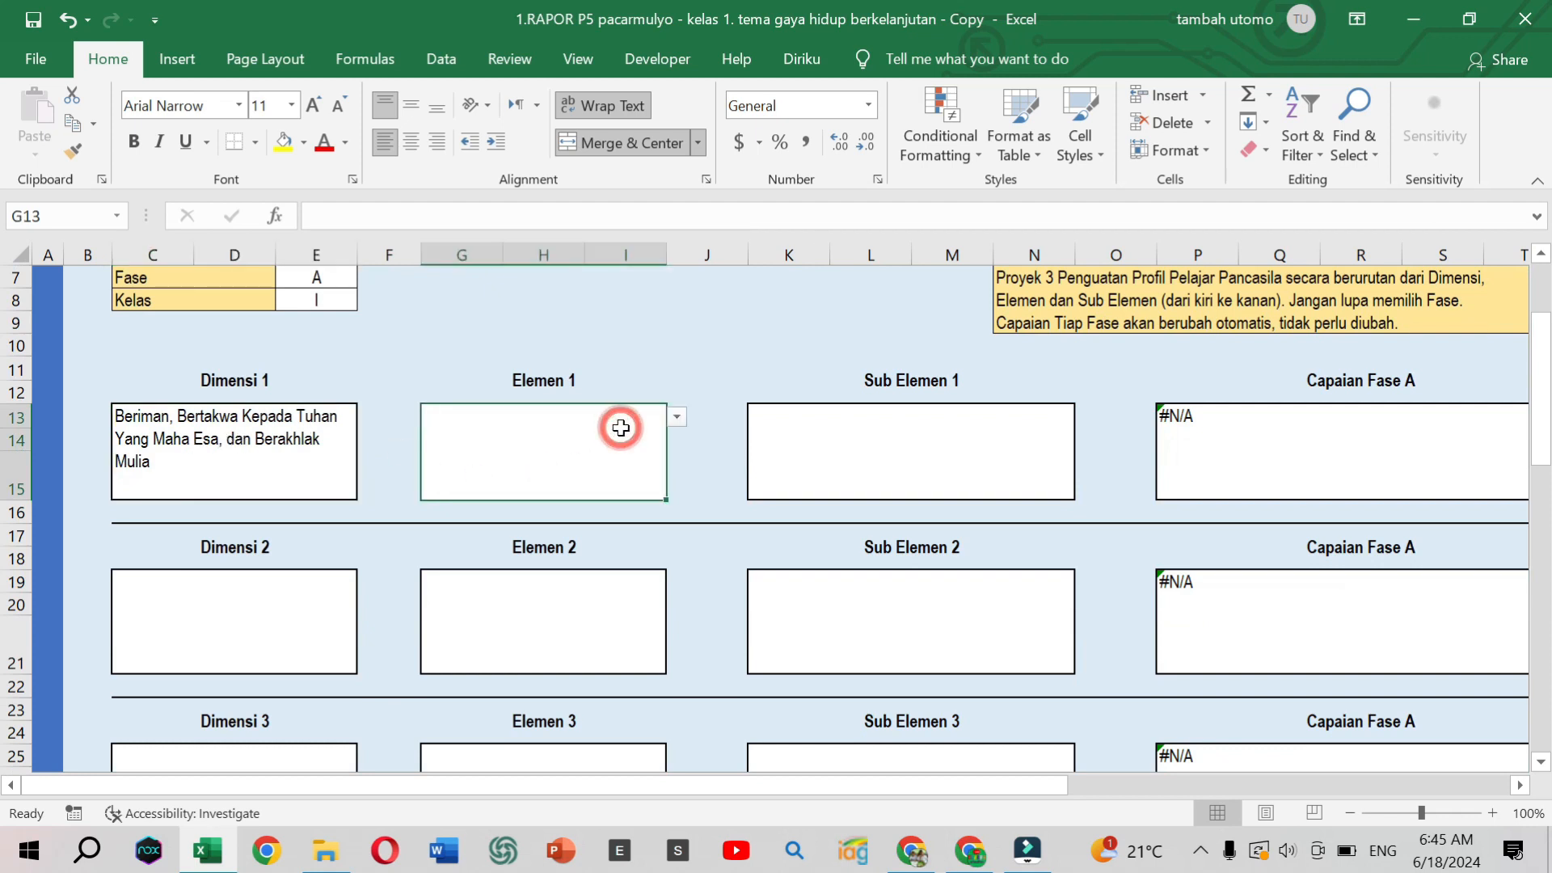
{"action": "left_click", "coordinate": [677, 414]}
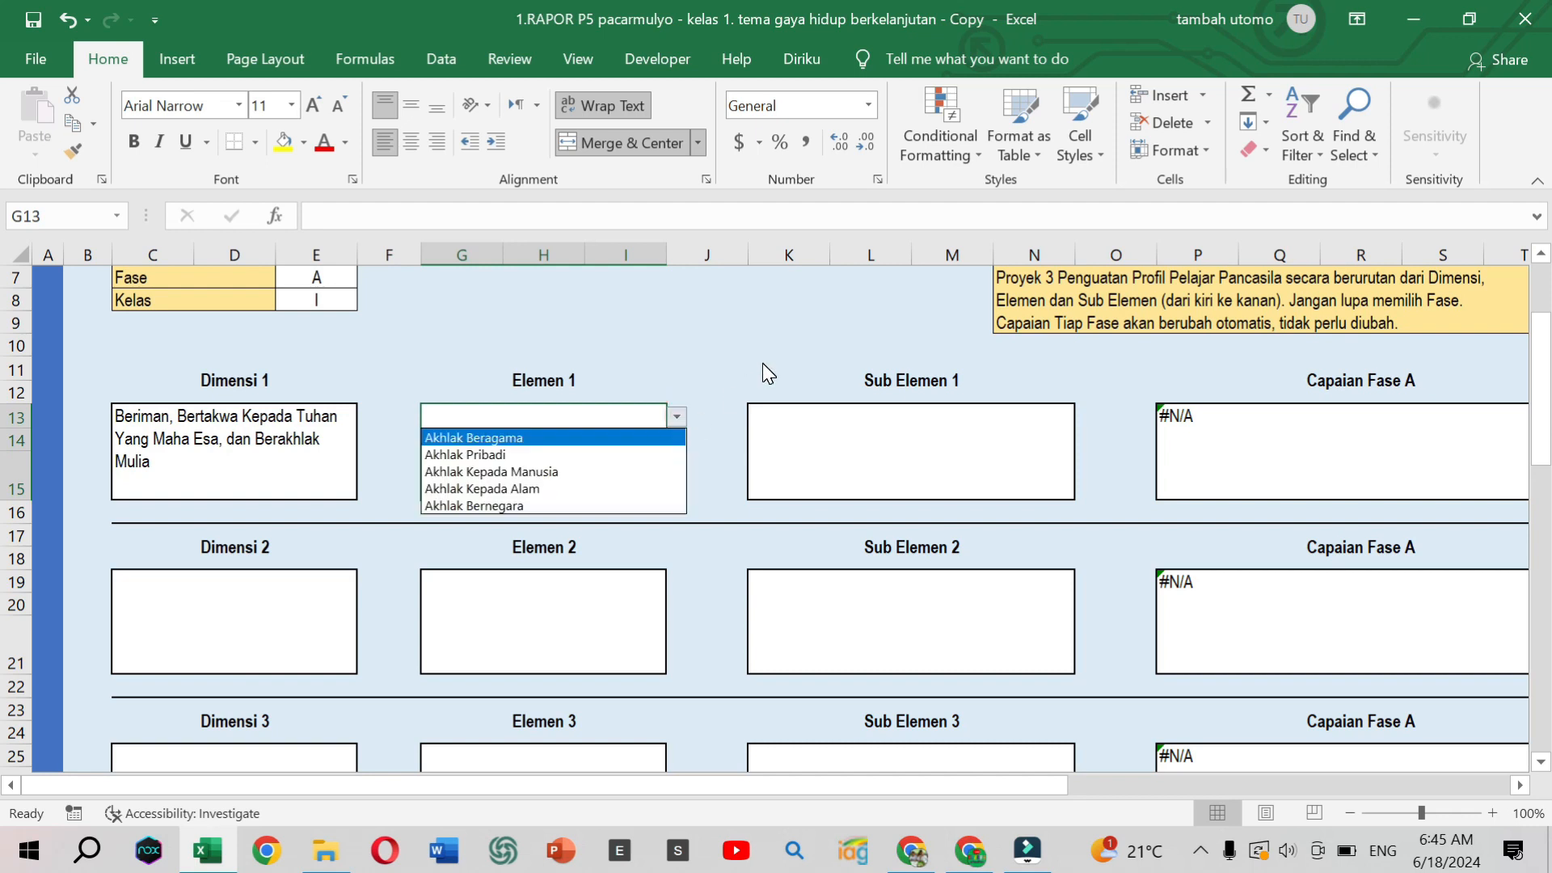
{"action": "key", "text": "Escape"}
{"action": "scroll", "coordinate": [735, 359], "scroll_direction": "up", "scroll_amount": 1}
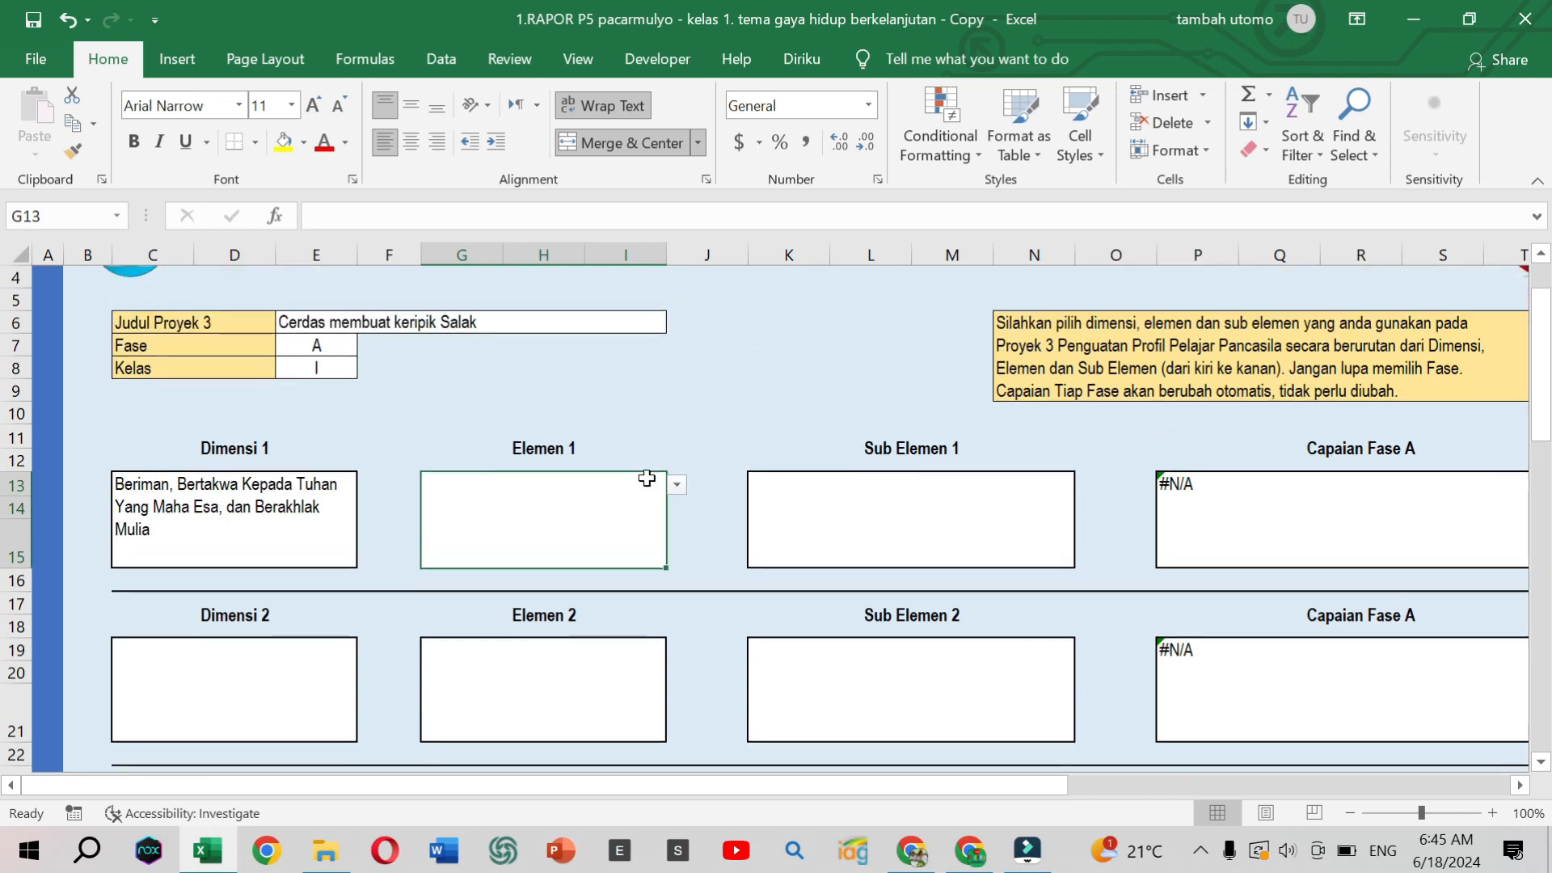
{"action": "left_click", "coordinate": [677, 485]}
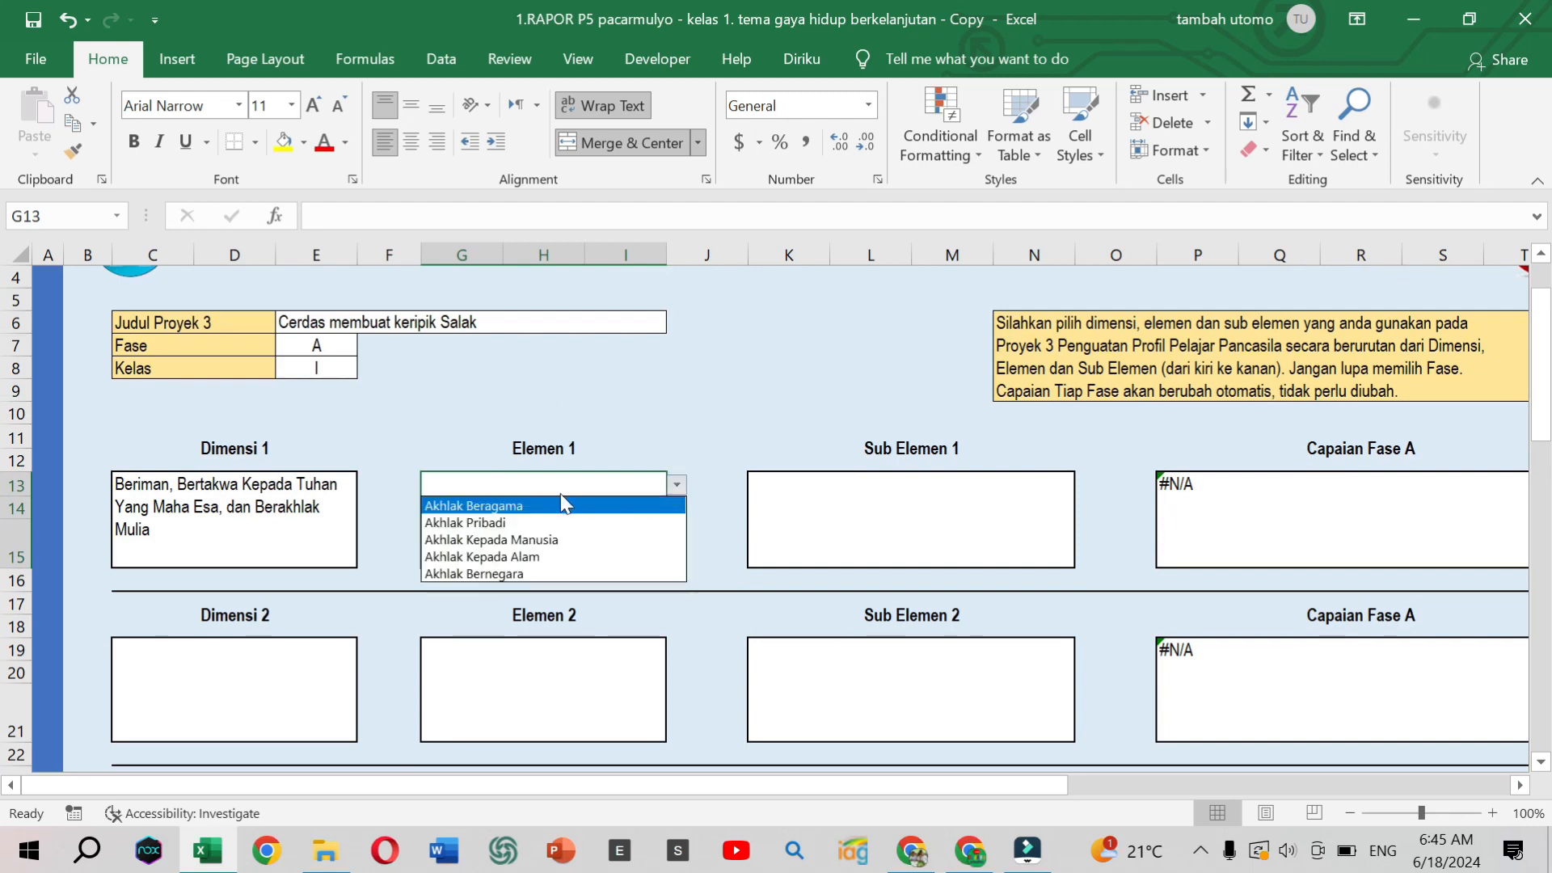
{"action": "left_click", "coordinate": [482, 557]}
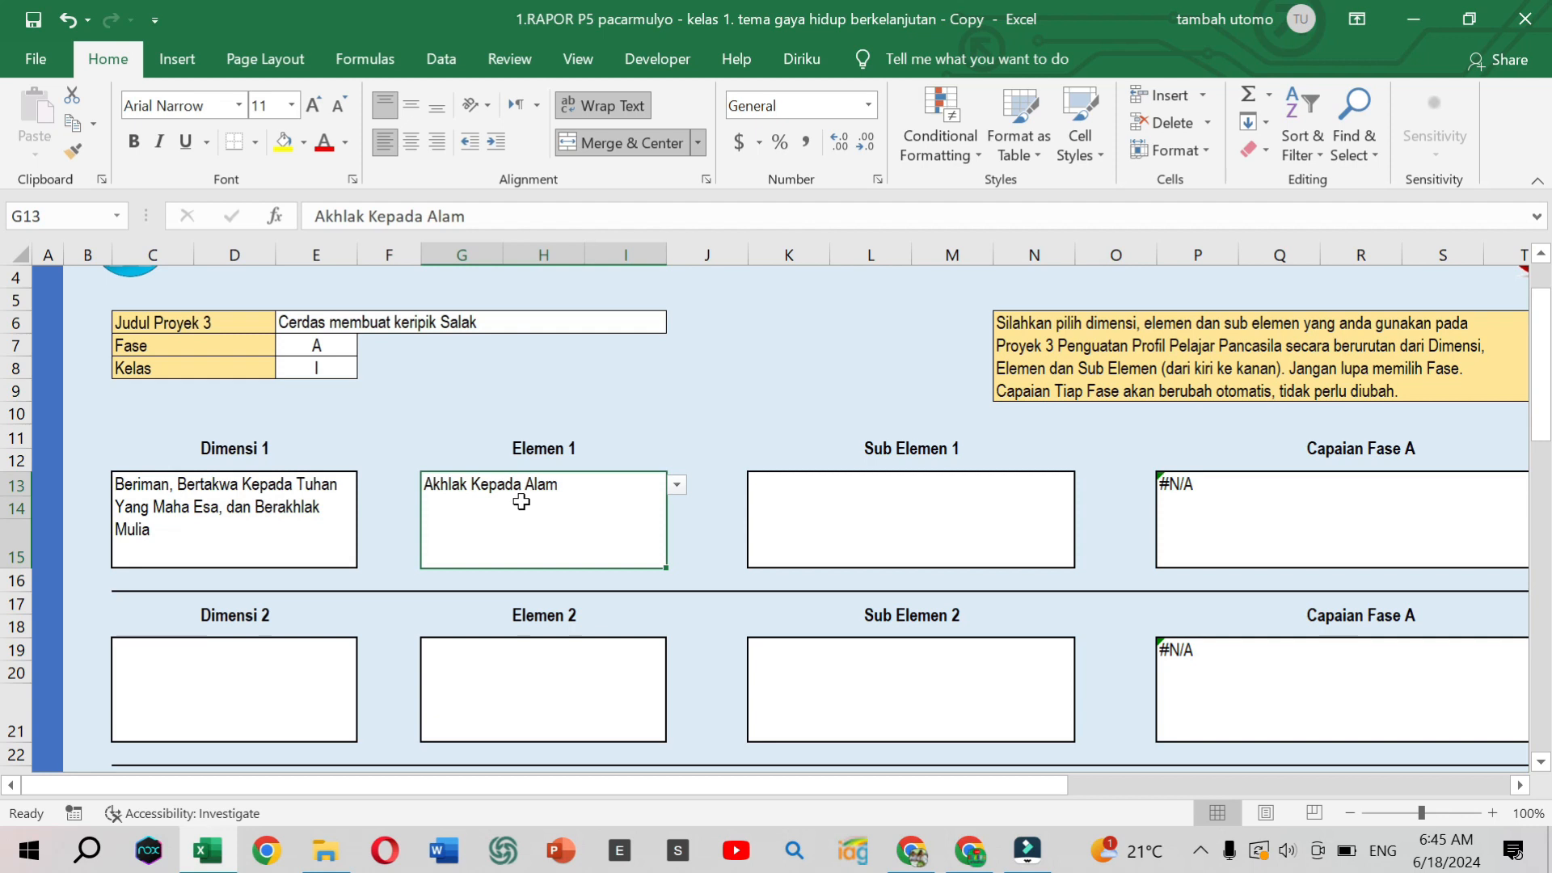
{"action": "left_click", "coordinate": [1032, 523]}
{"action": "left_click", "coordinate": [1085, 486]}
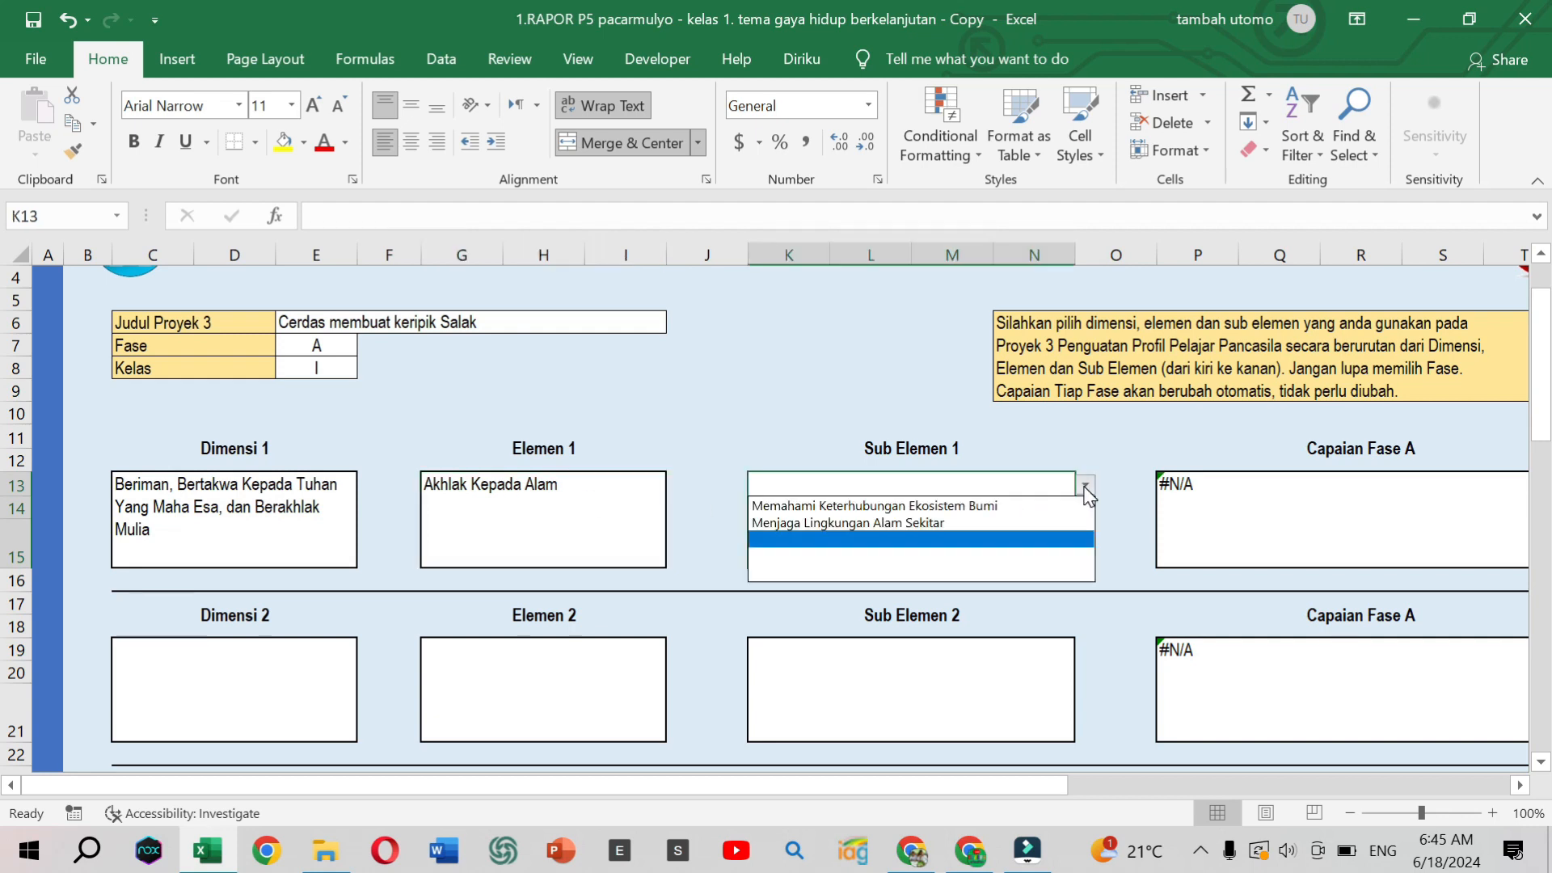
{"action": "left_click", "coordinate": [900, 523]}
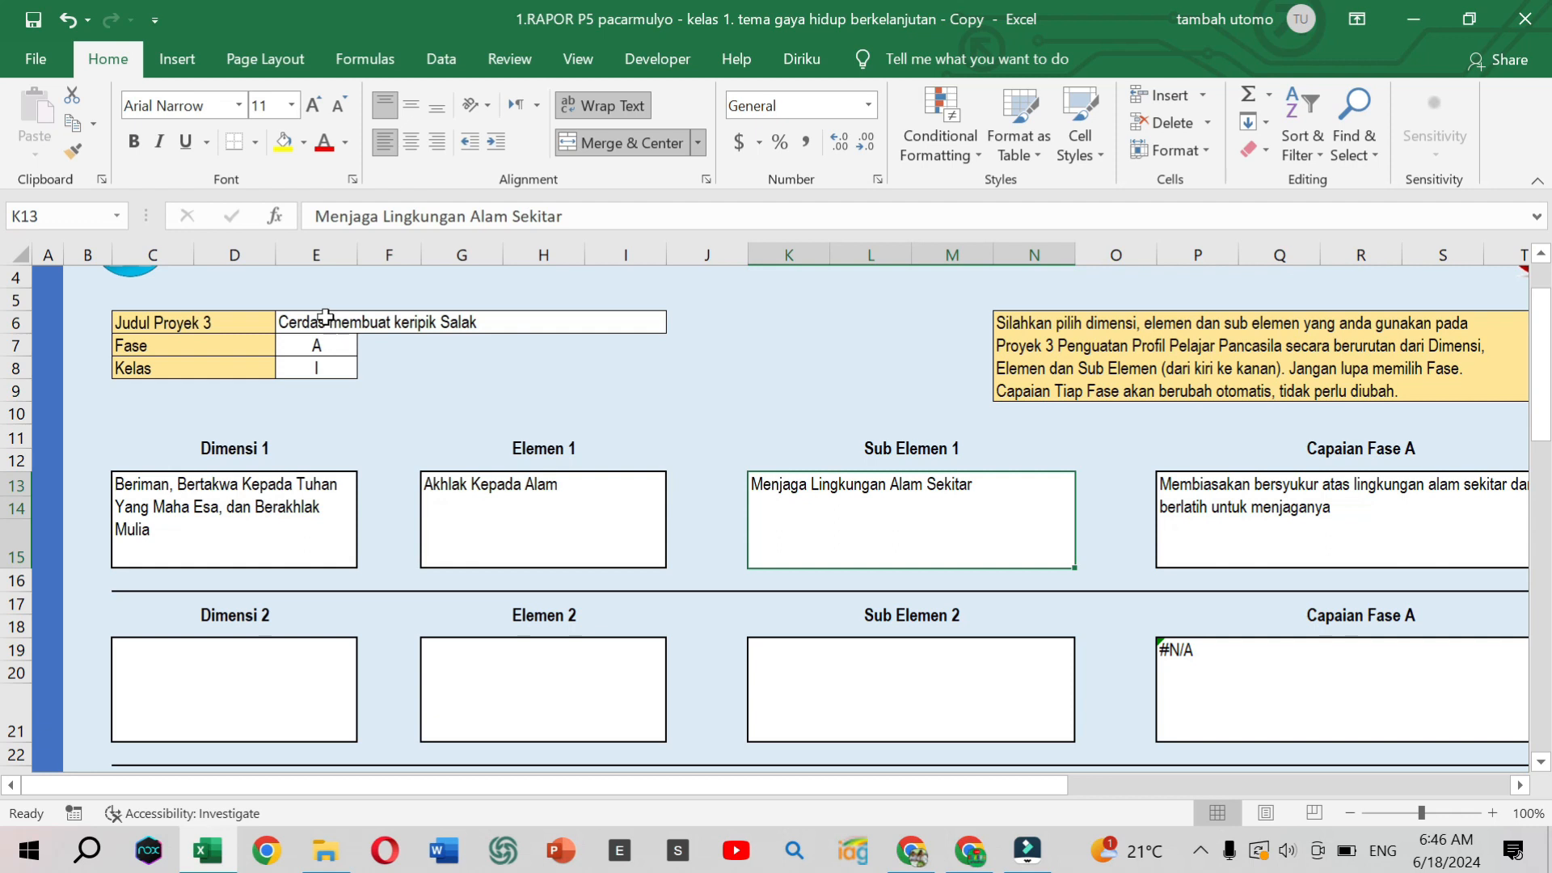
{"action": "scroll", "coordinate": [334, 346], "scroll_direction": "up", "scroll_amount": 1}
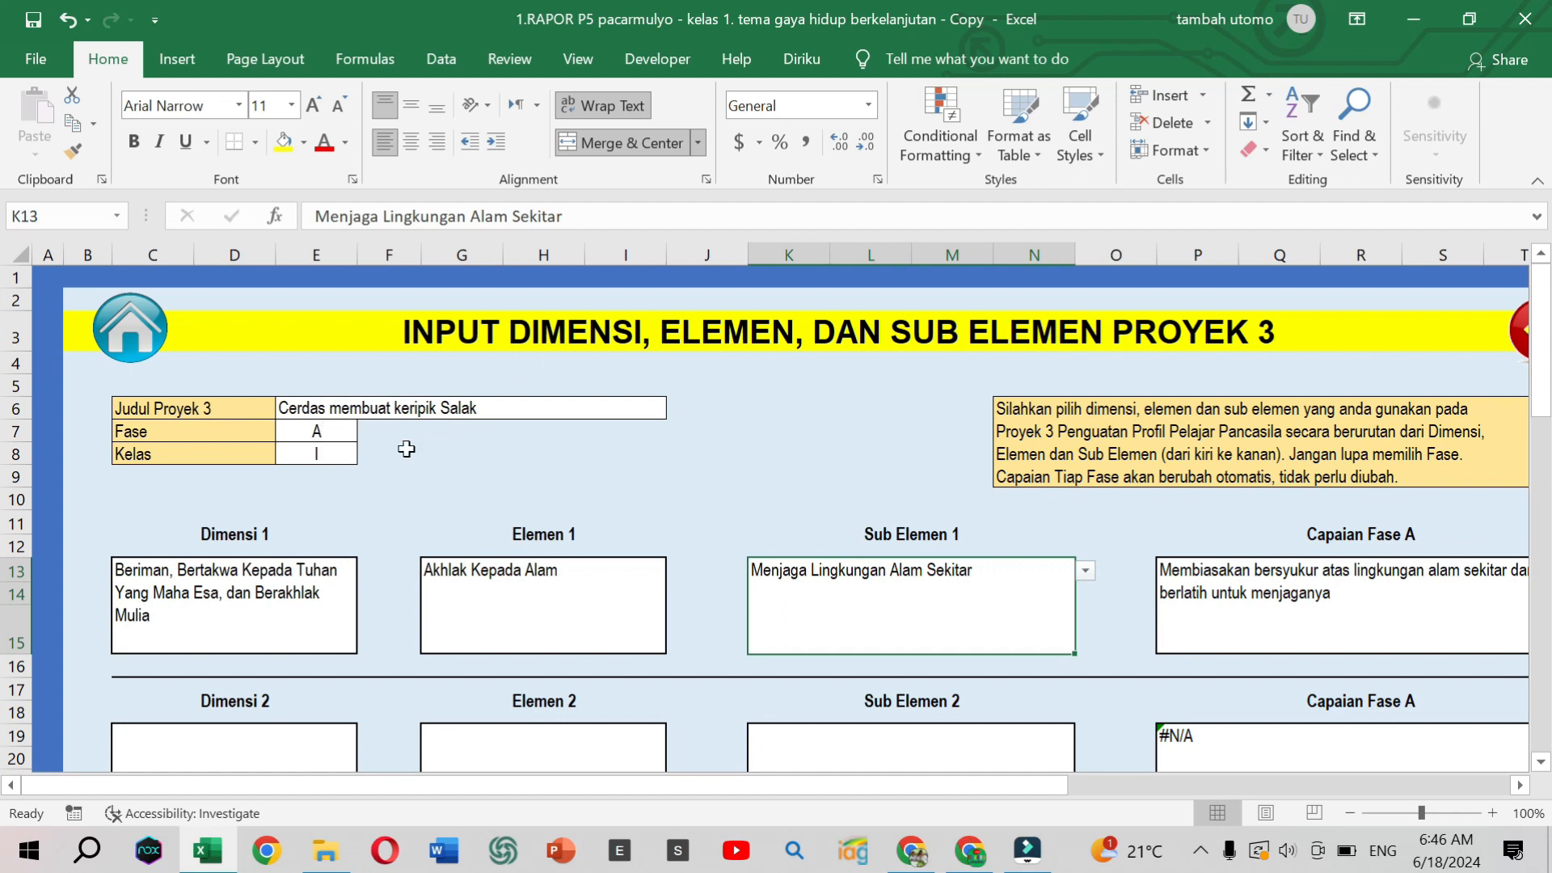
{"action": "scroll", "coordinate": [374, 466], "scroll_direction": "down", "scroll_amount": 1}
{"action": "scroll", "coordinate": [372, 469], "scroll_direction": "down", "scroll_amount": 1}
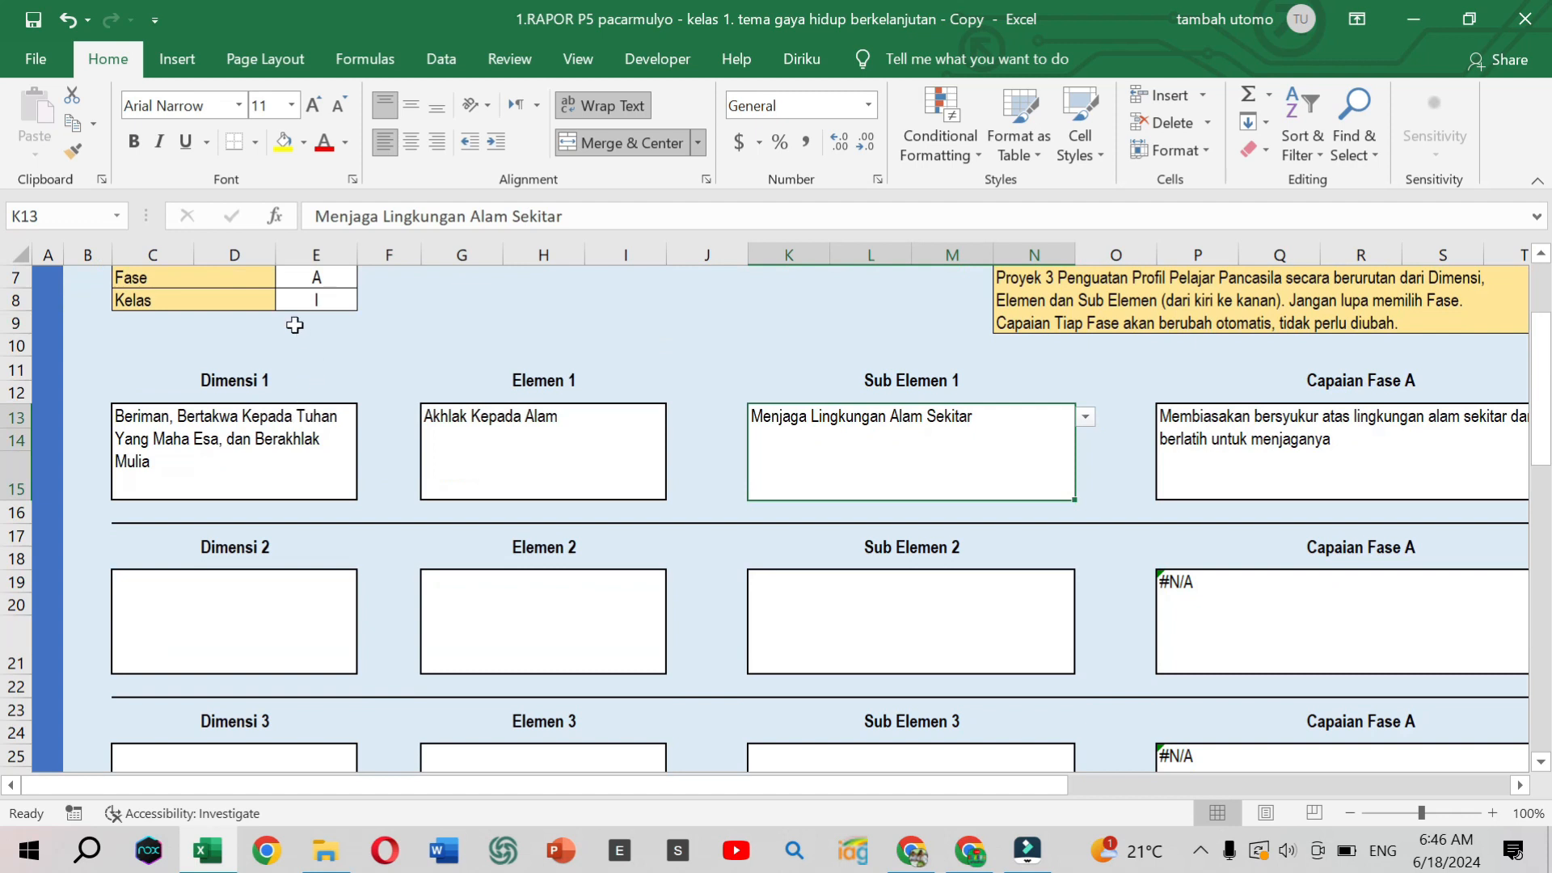
{"action": "left_click", "coordinate": [315, 606]}
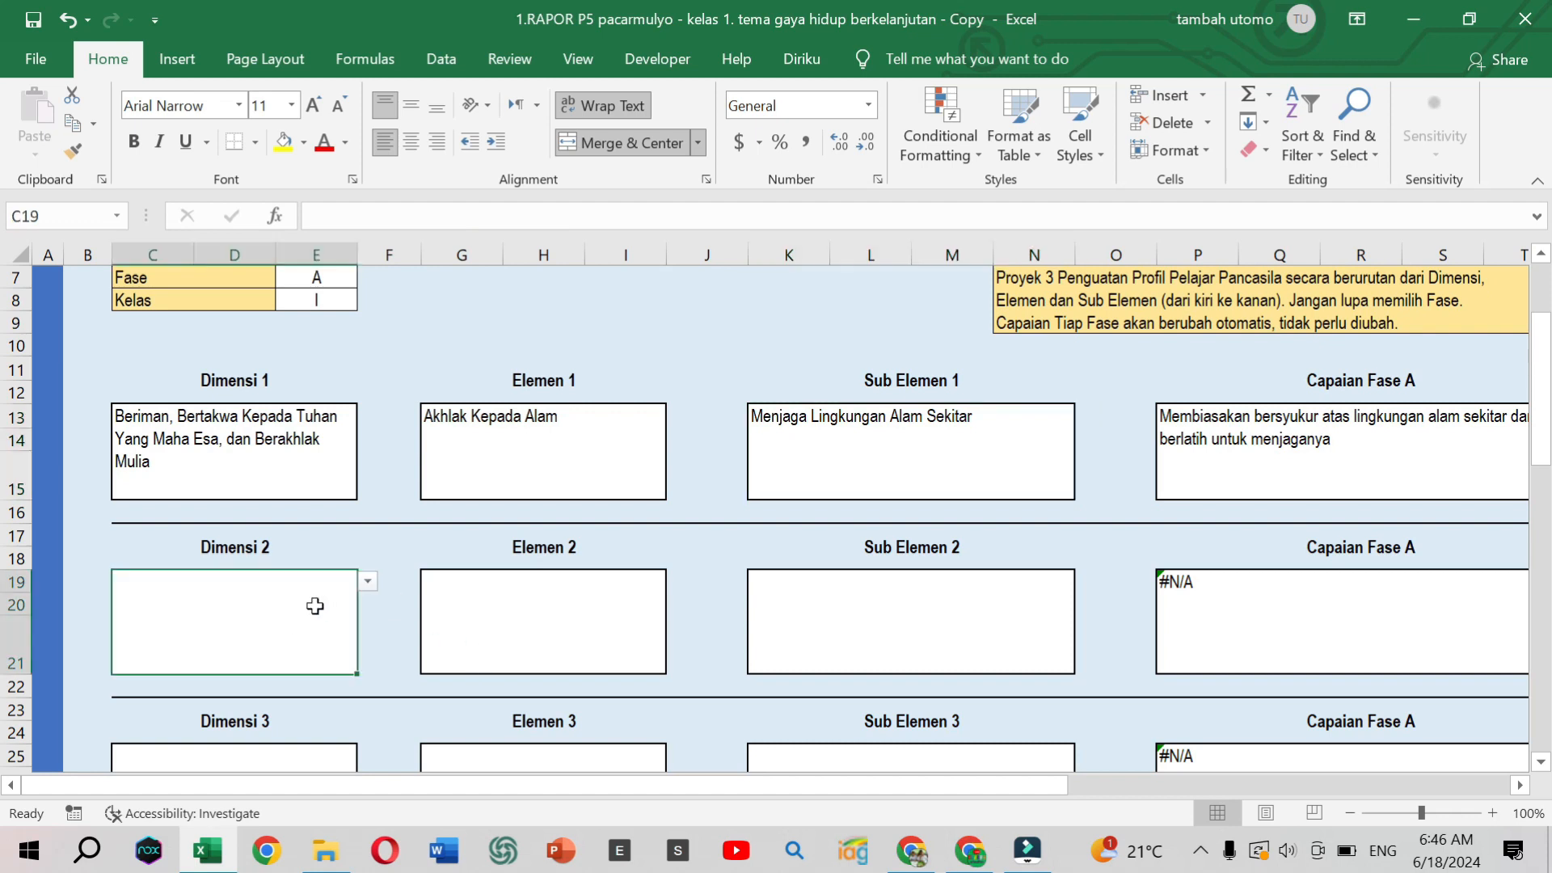
{"action": "left_click", "coordinate": [368, 582]}
{"action": "left_click", "coordinate": [369, 582]}
{"action": "scroll", "coordinate": [474, 485], "scroll_direction": "up", "scroll_amount": 2}
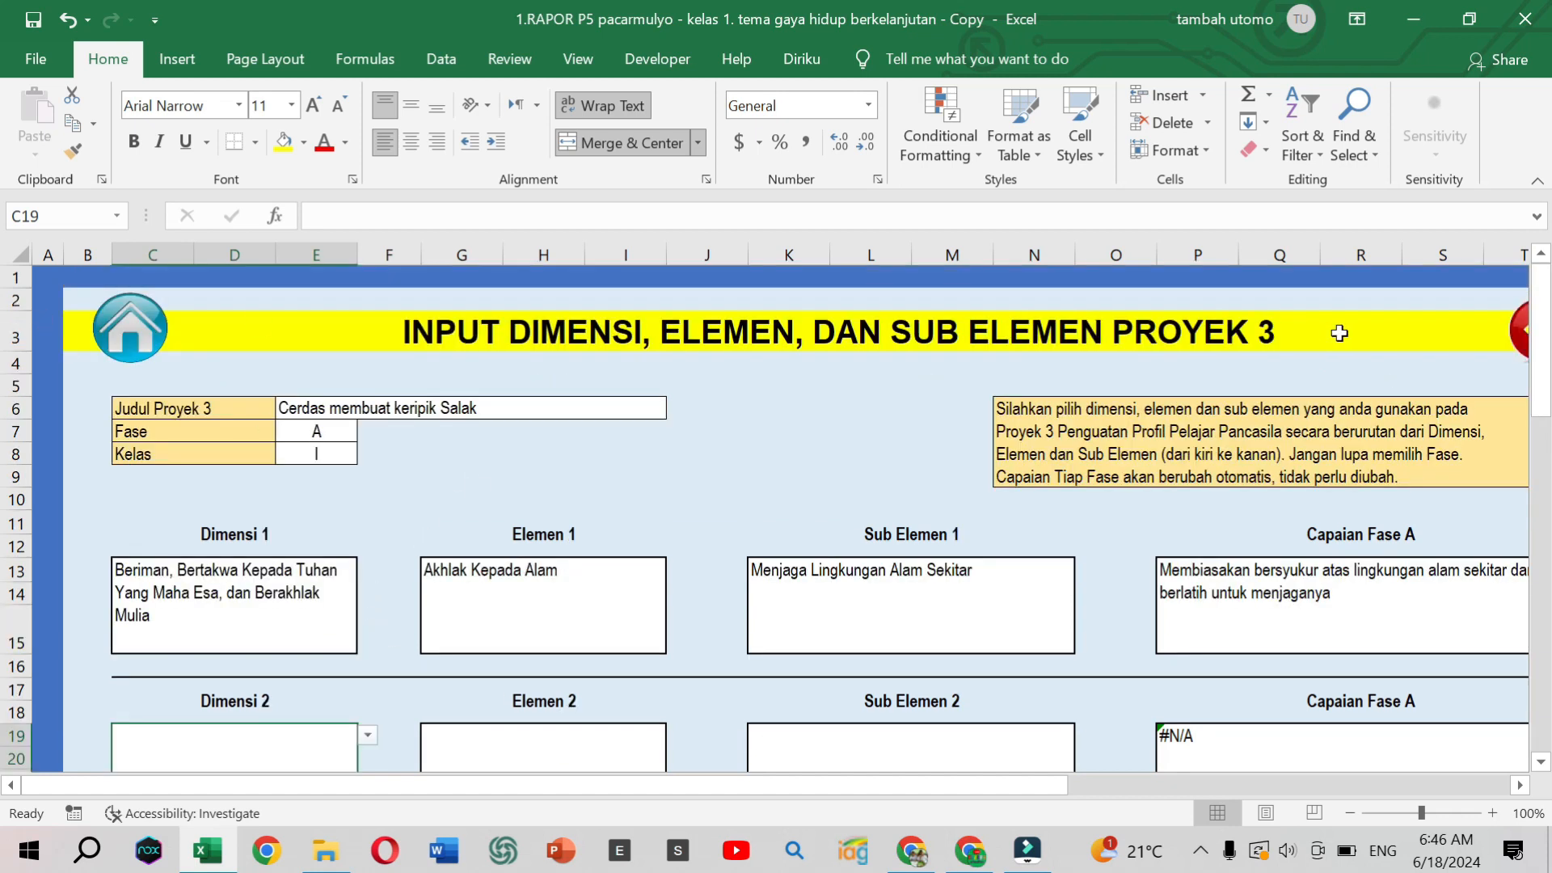
- Go back to the Data Kegiatan 3 page and reopen the project 3 data input sheet
{"action": "left_click", "coordinate": [1350, 812]}
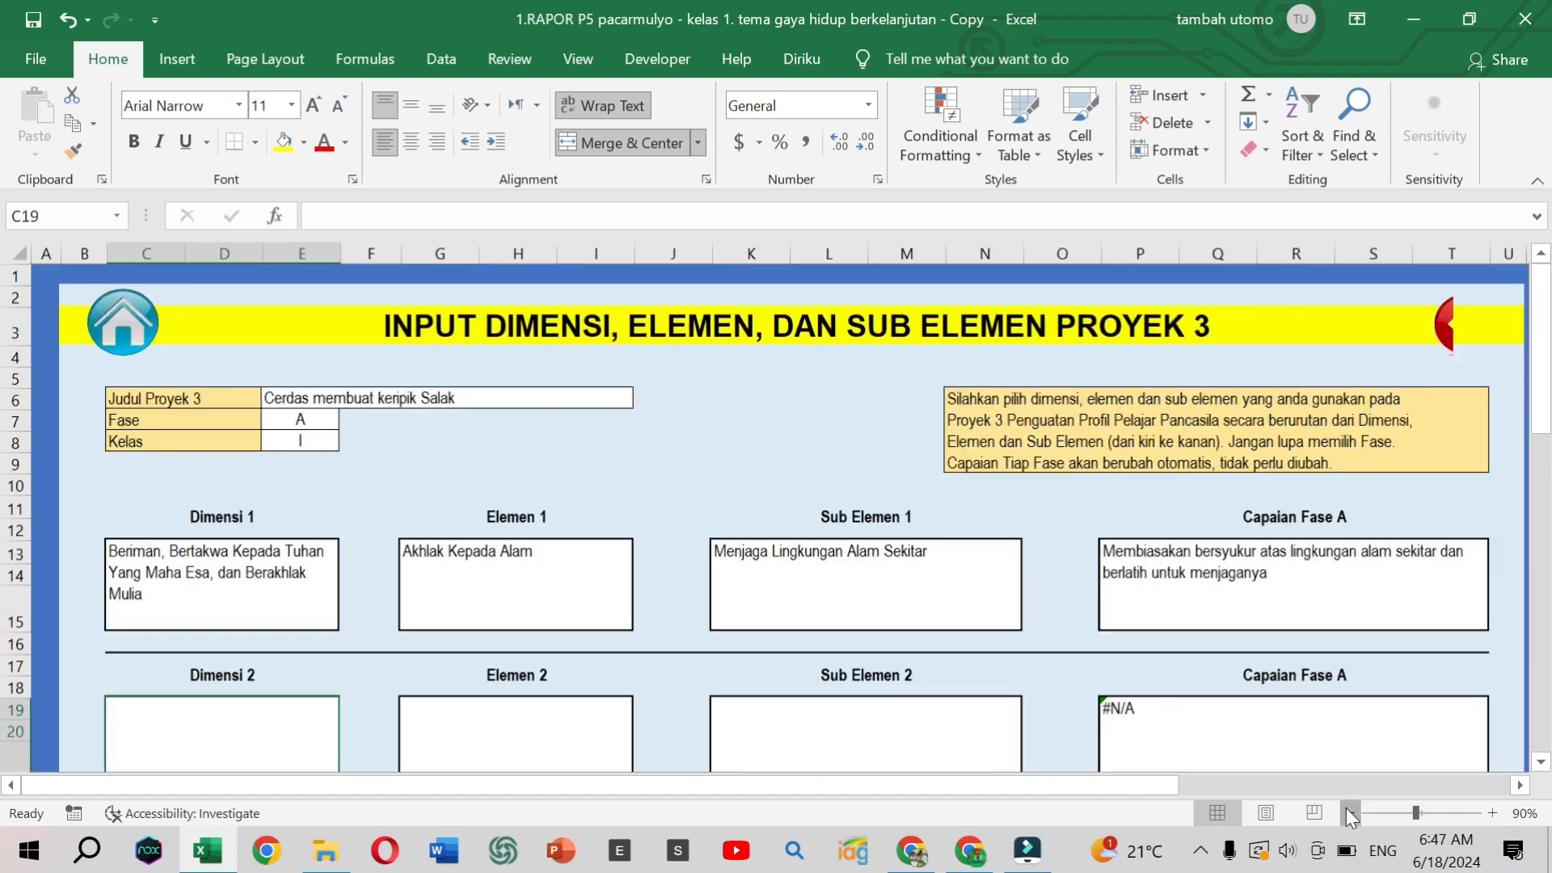
{"action": "left_click", "coordinate": [1398, 327]}
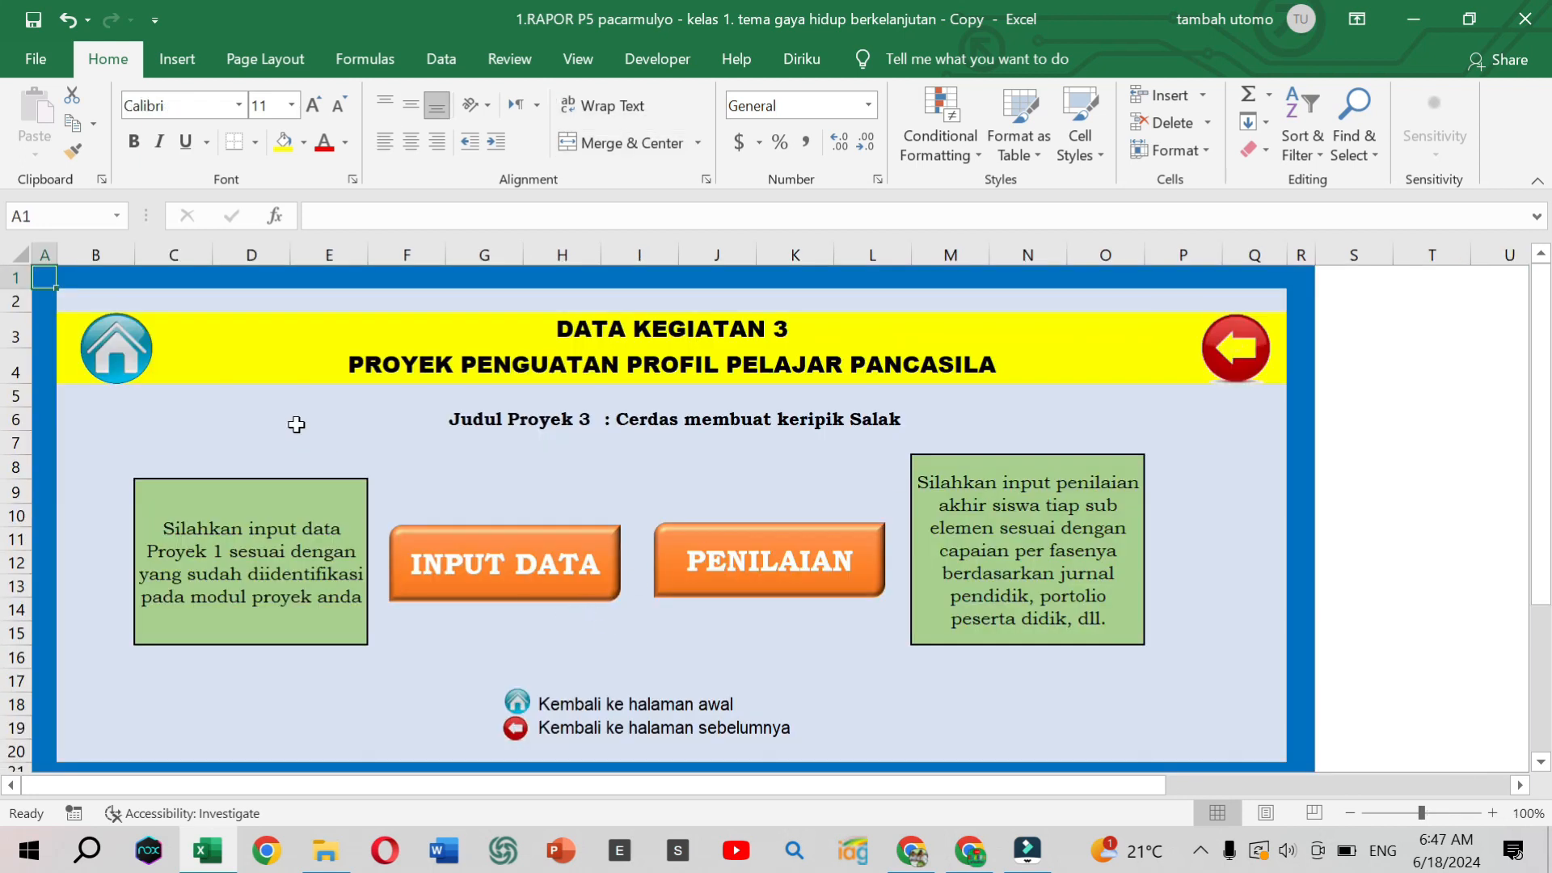
{"action": "left_click", "coordinate": [570, 581]}
- Set Dimensi 2 of project 3 to "Mandiri"
{"action": "scroll", "coordinate": [570, 582], "scroll_direction": "down", "scroll_amount": 1}
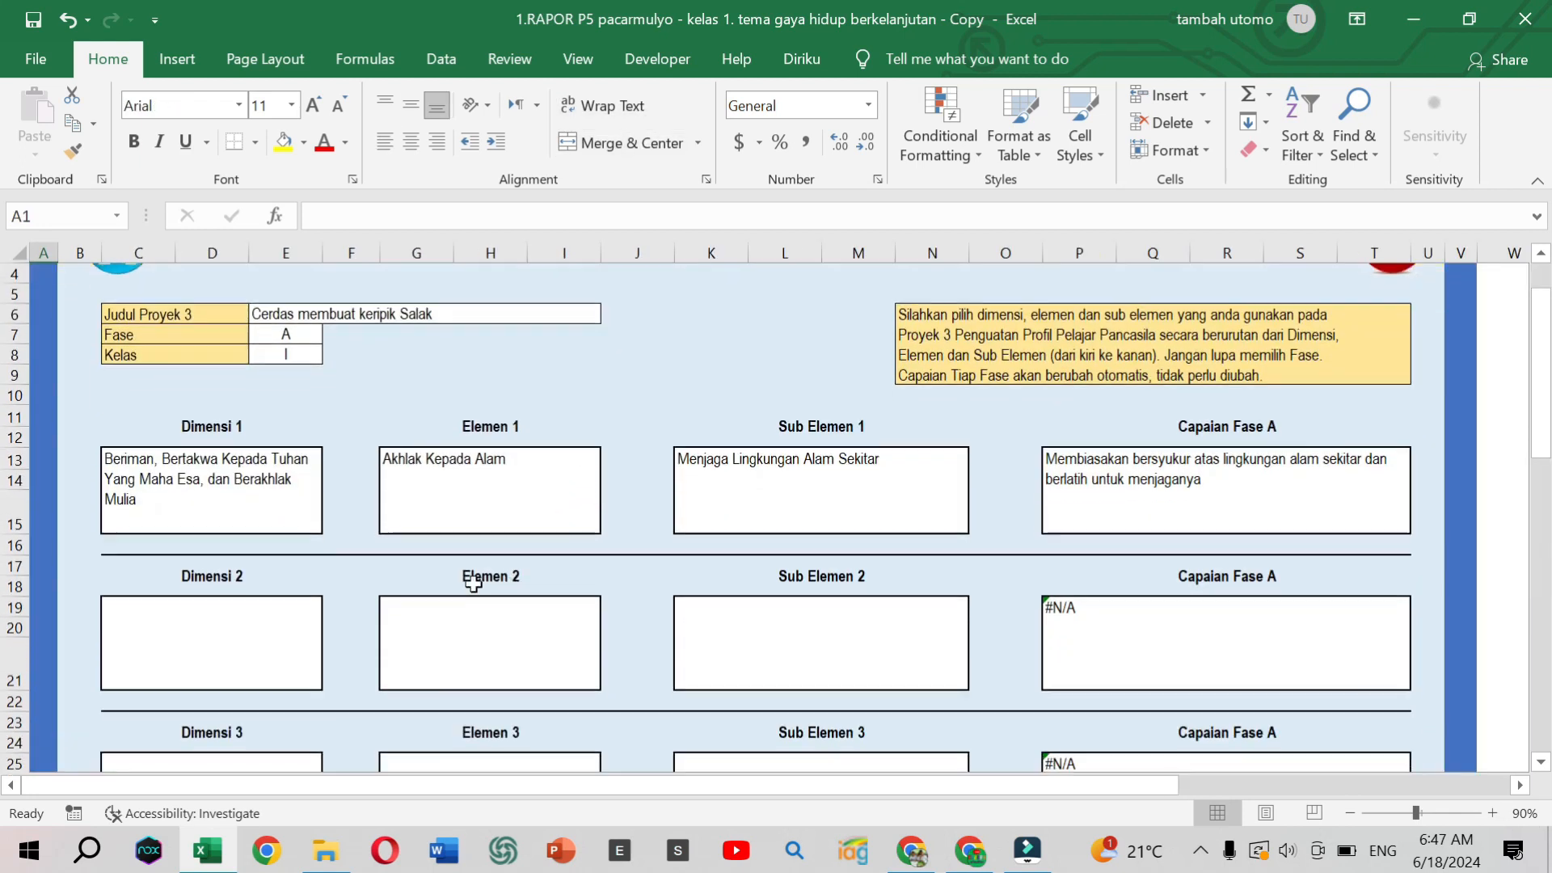
{"action": "left_click", "coordinate": [299, 641]}
{"action": "scroll", "coordinate": [378, 506], "scroll_direction": "down", "scroll_amount": 2}
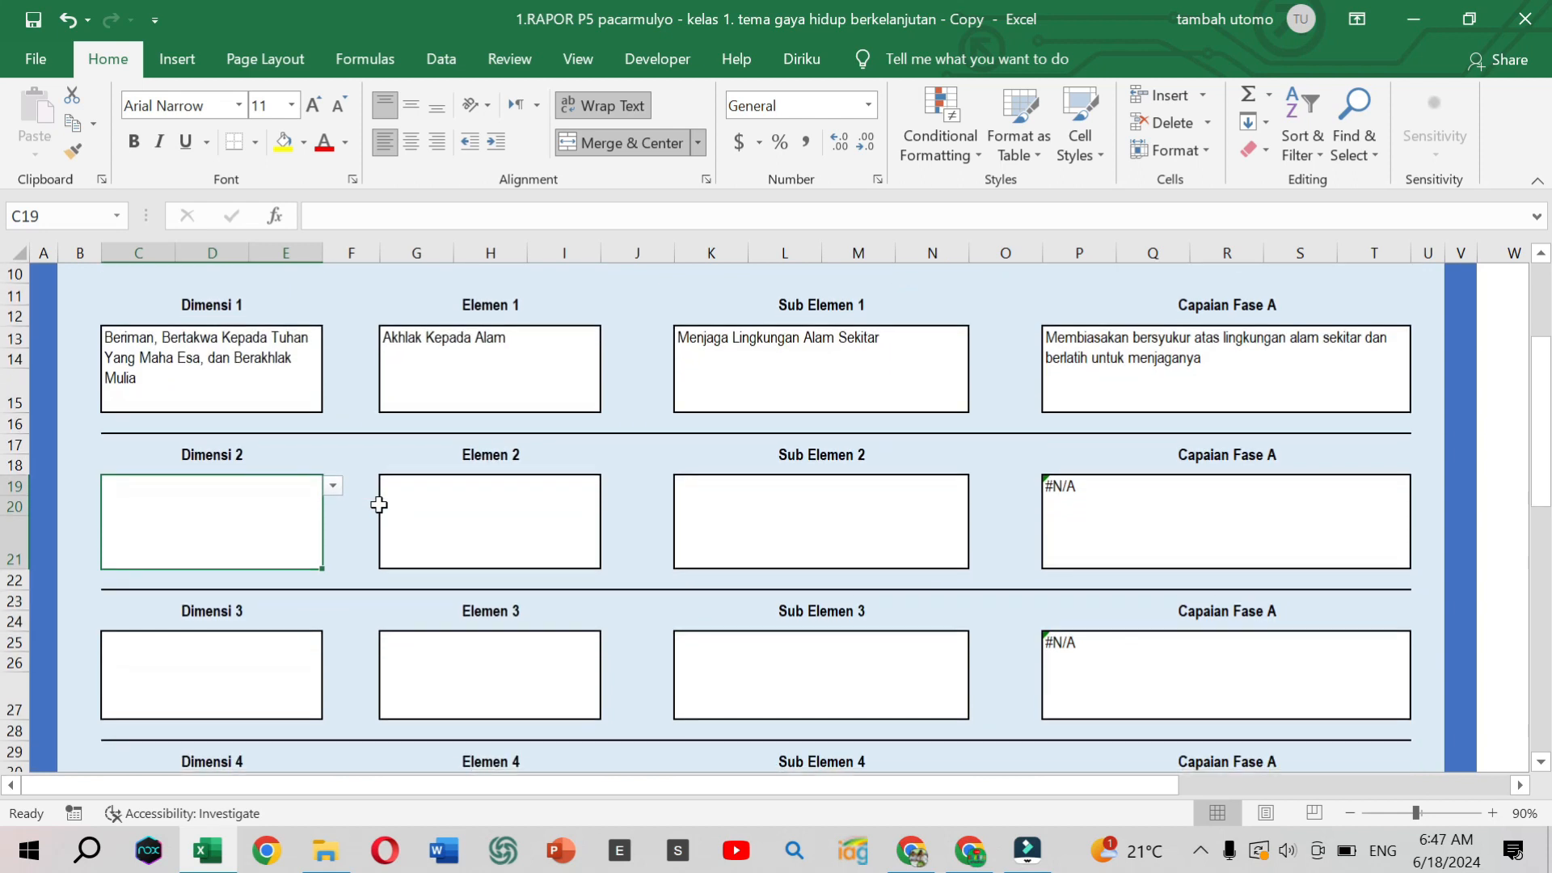
{"action": "left_click", "coordinate": [333, 486]}
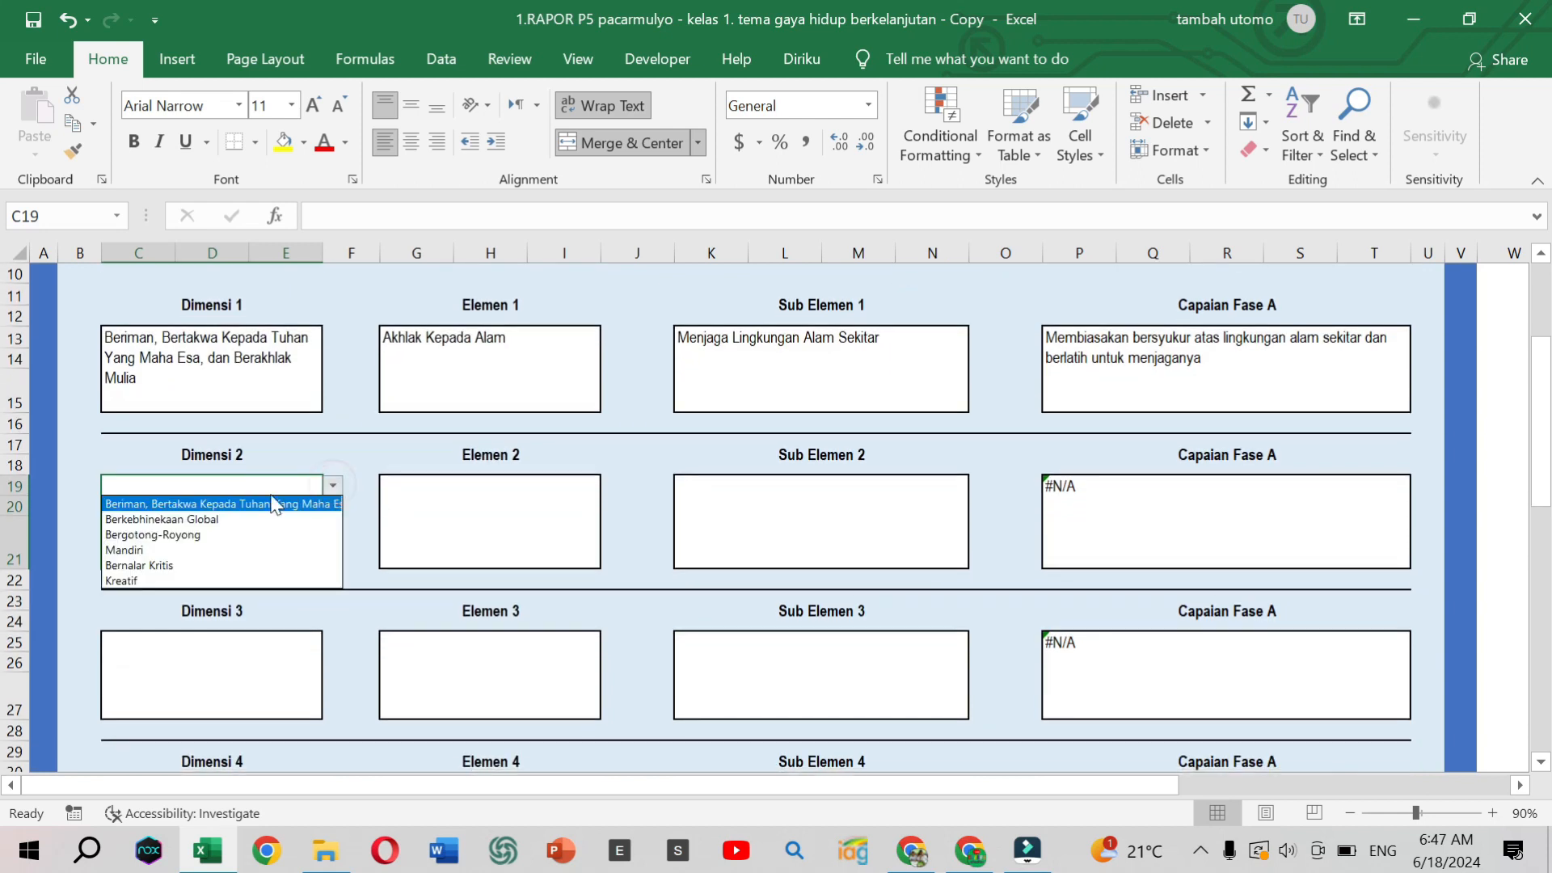
{"action": "left_click", "coordinate": [147, 542]}
- Set Elemen 2 to "Pemahaman diri dan situasi yang dihadapi" and Sub Elemen 2 to "Mengenali kualitas dan minat diri serta tantangan yang dihadapi"
{"action": "left_click", "coordinate": [516, 517]}
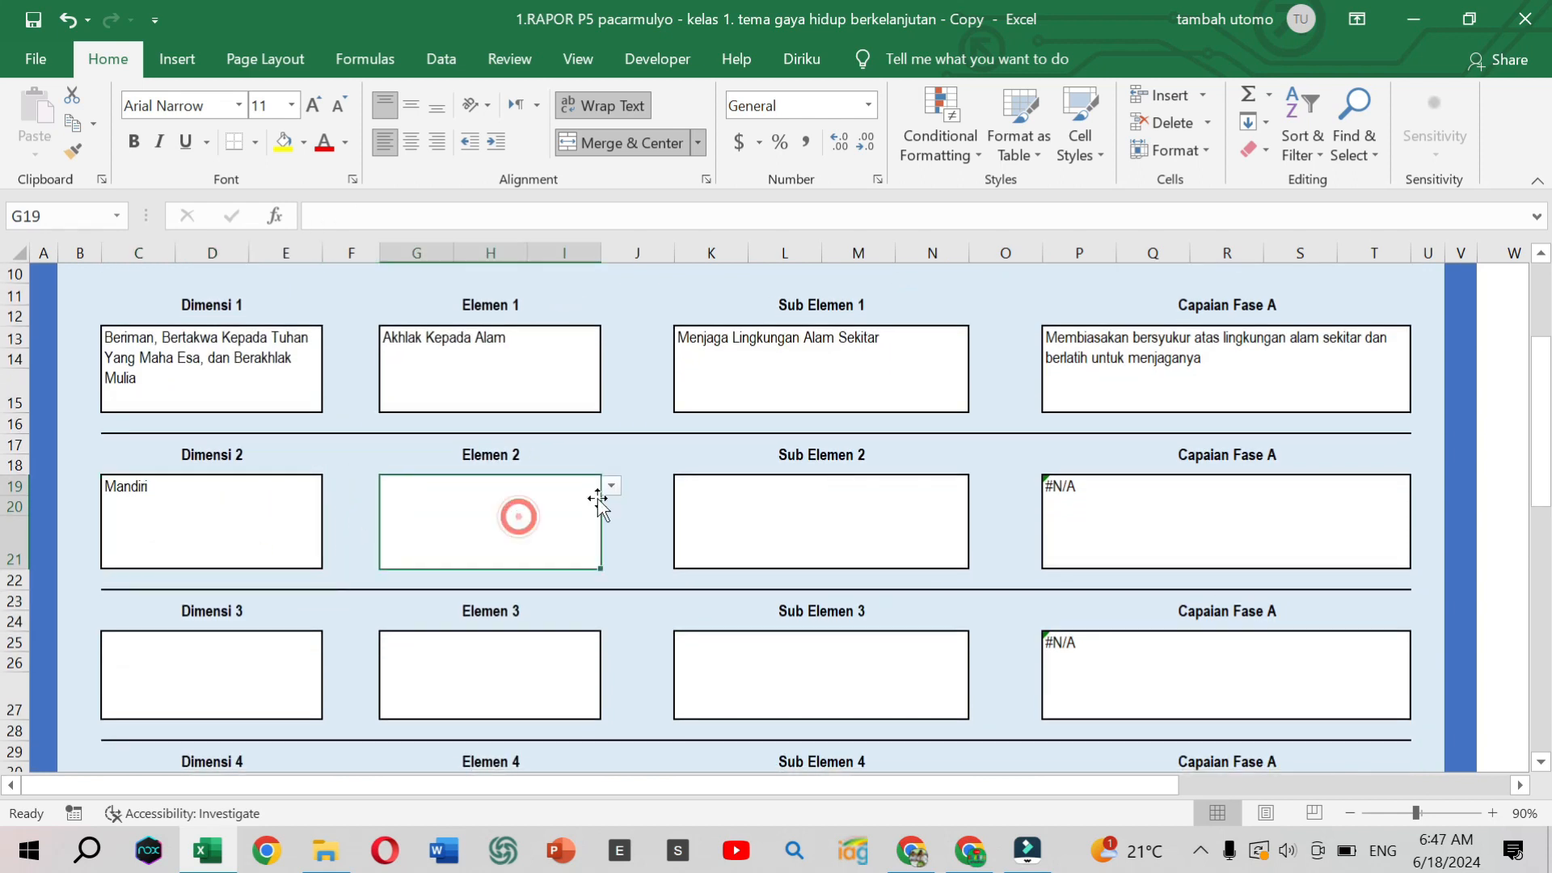
{"action": "left_click", "coordinate": [611, 486]}
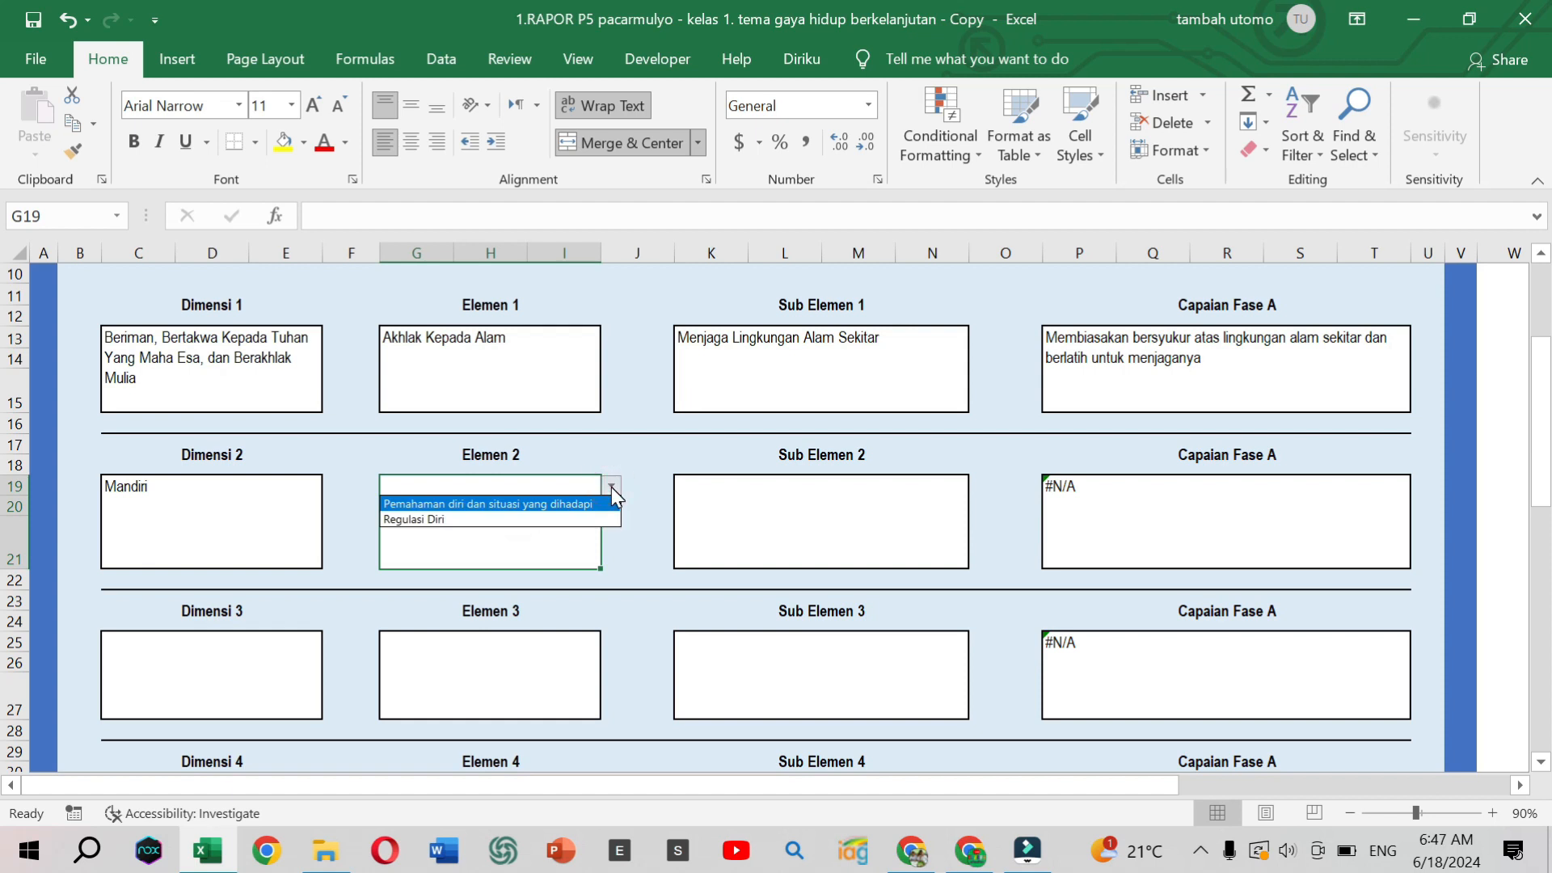
{"action": "left_click", "coordinate": [515, 505]}
{"action": "left_click", "coordinate": [931, 522]}
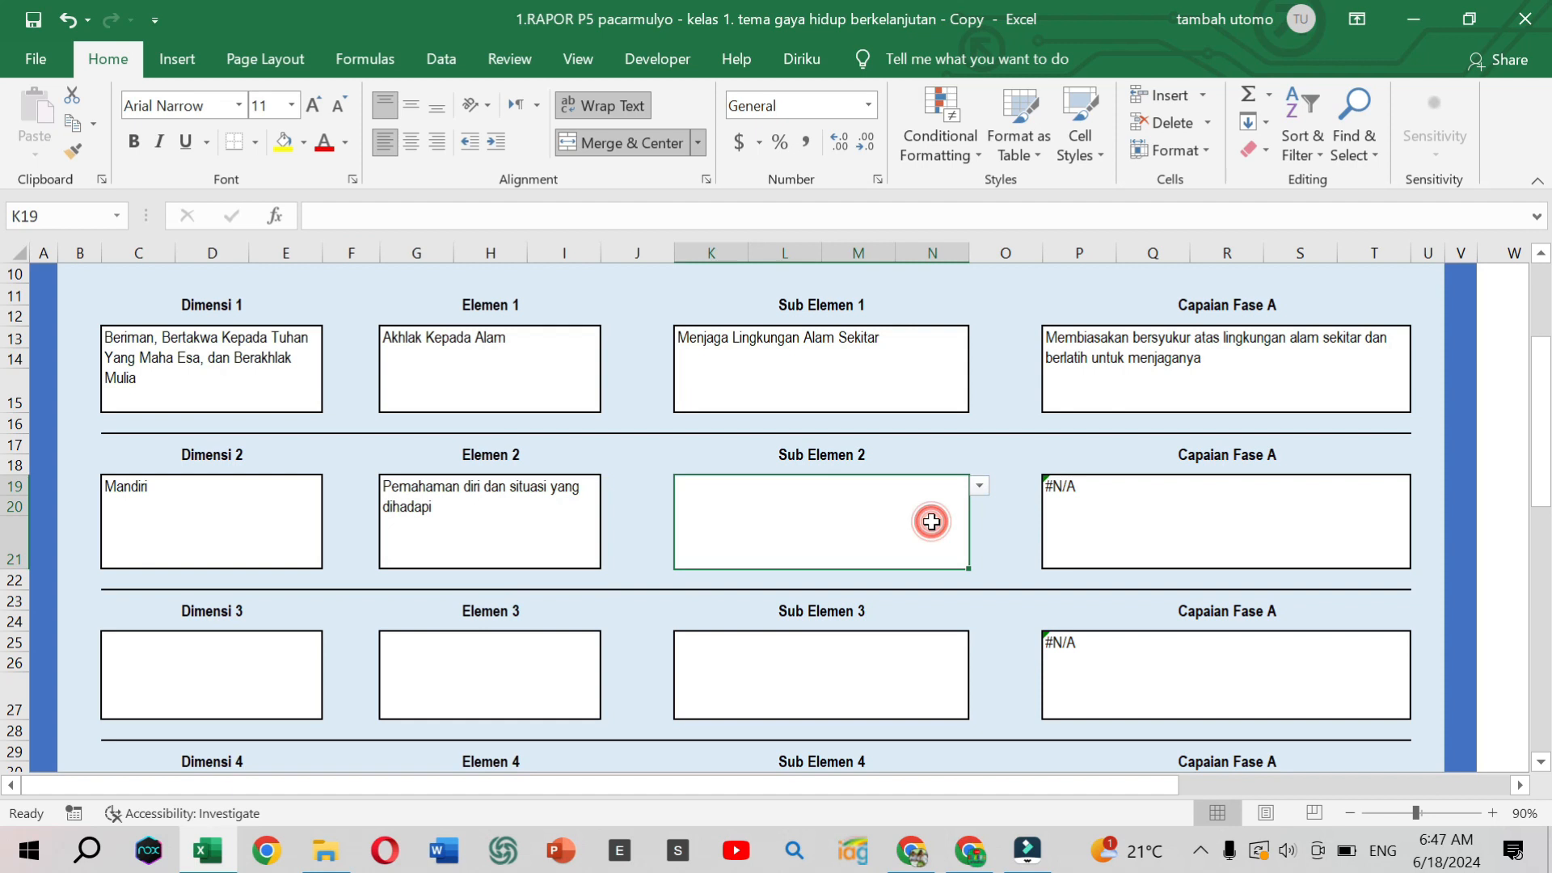
{"action": "left_click", "coordinate": [980, 486]}
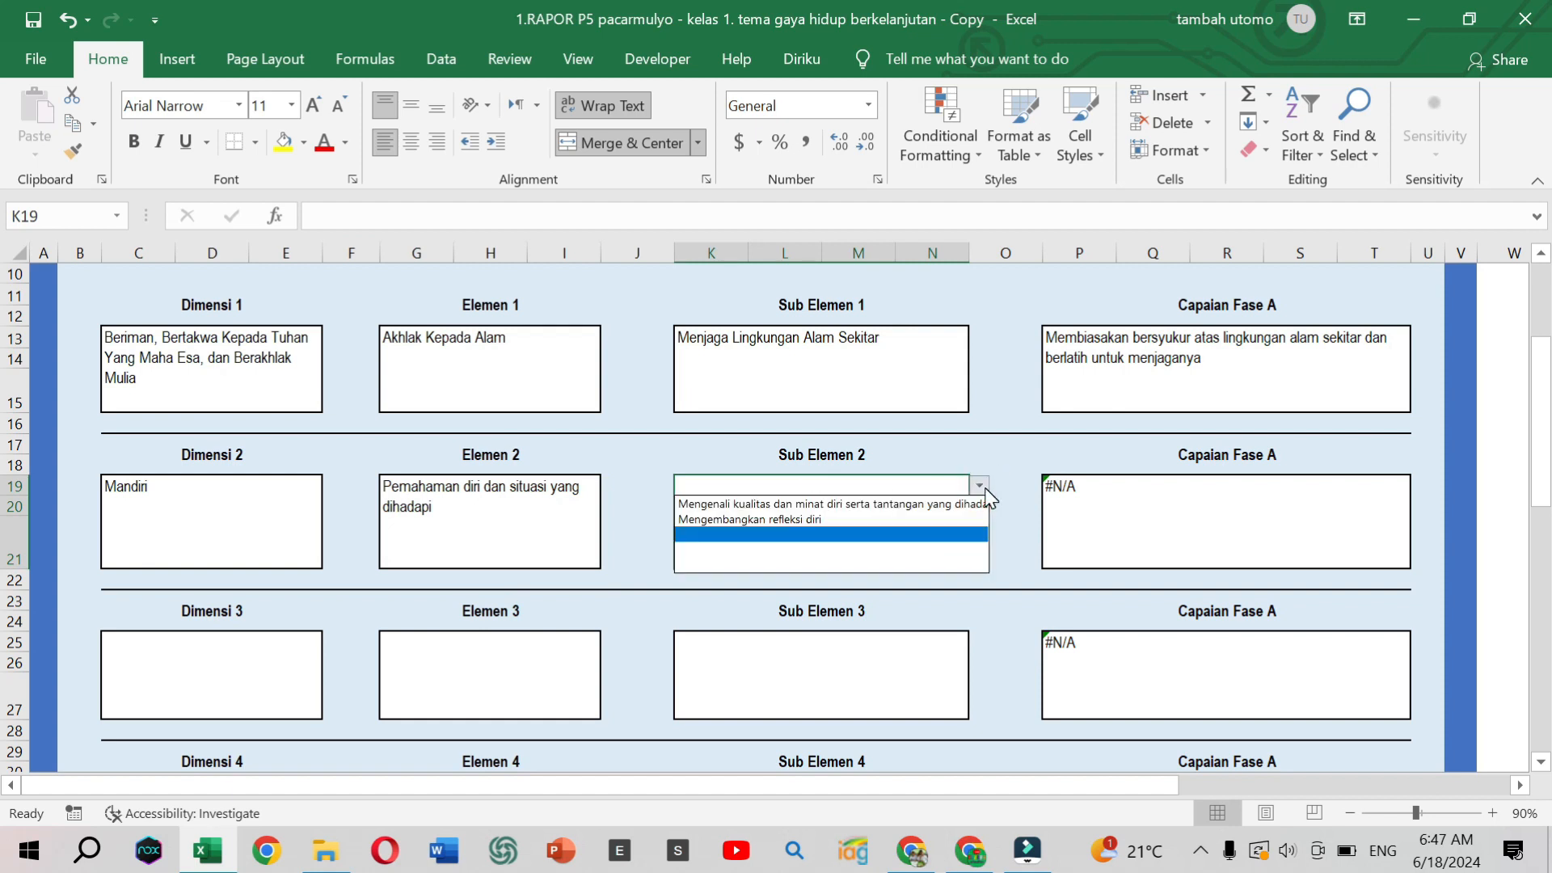
{"action": "left_click", "coordinate": [926, 506]}
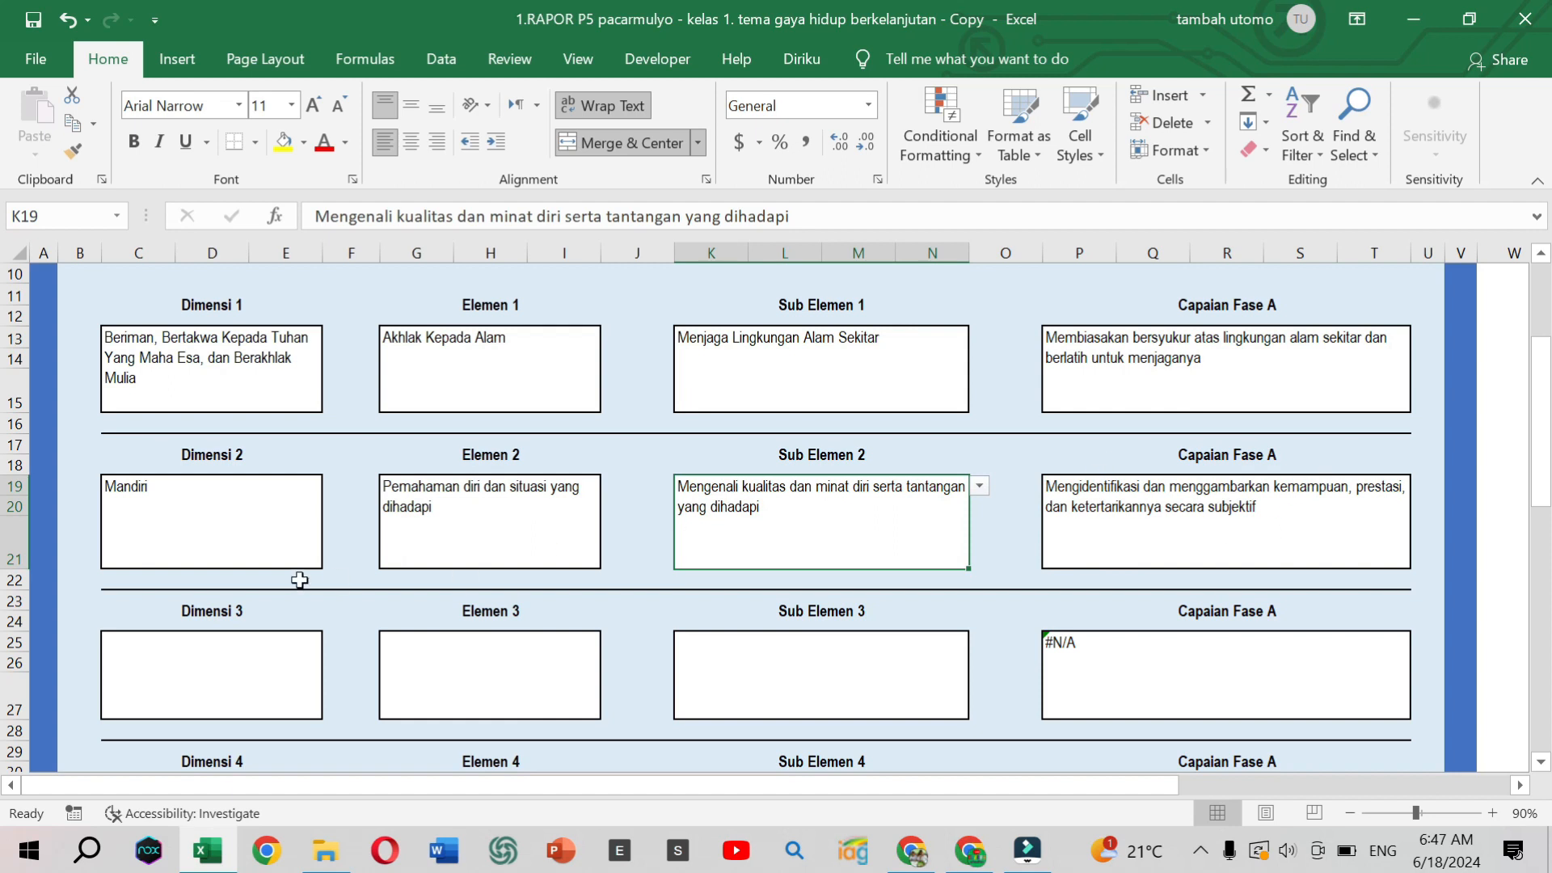
- Set Dimensi 3 of project 3 to "Kreatif"
{"action": "scroll", "coordinate": [277, 564], "scroll_direction": "down", "scroll_amount": 1}
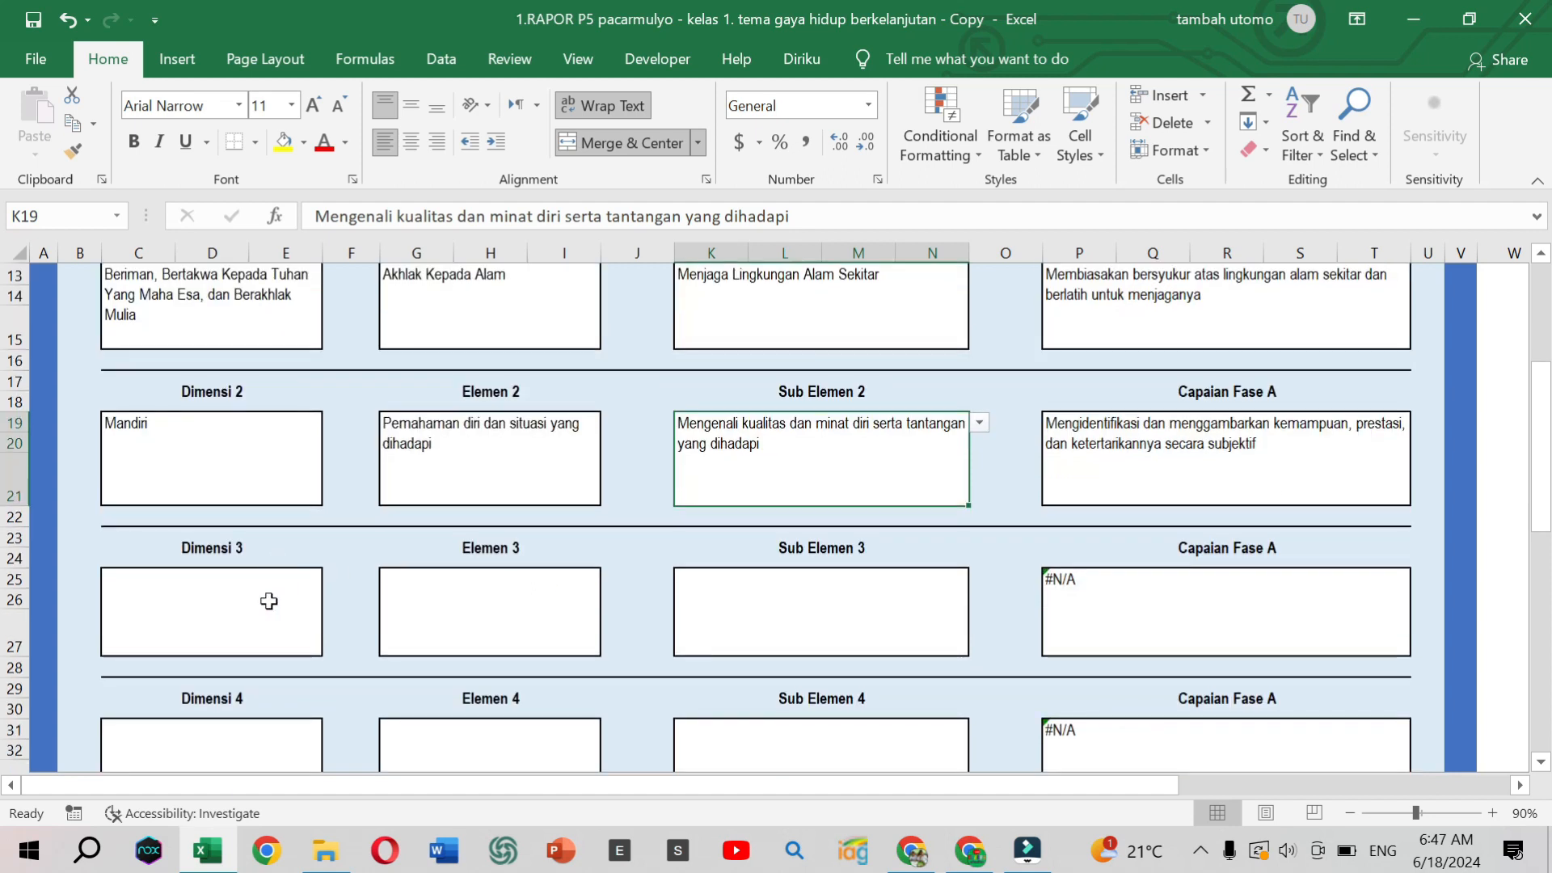
{"action": "left_click", "coordinate": [269, 600]}
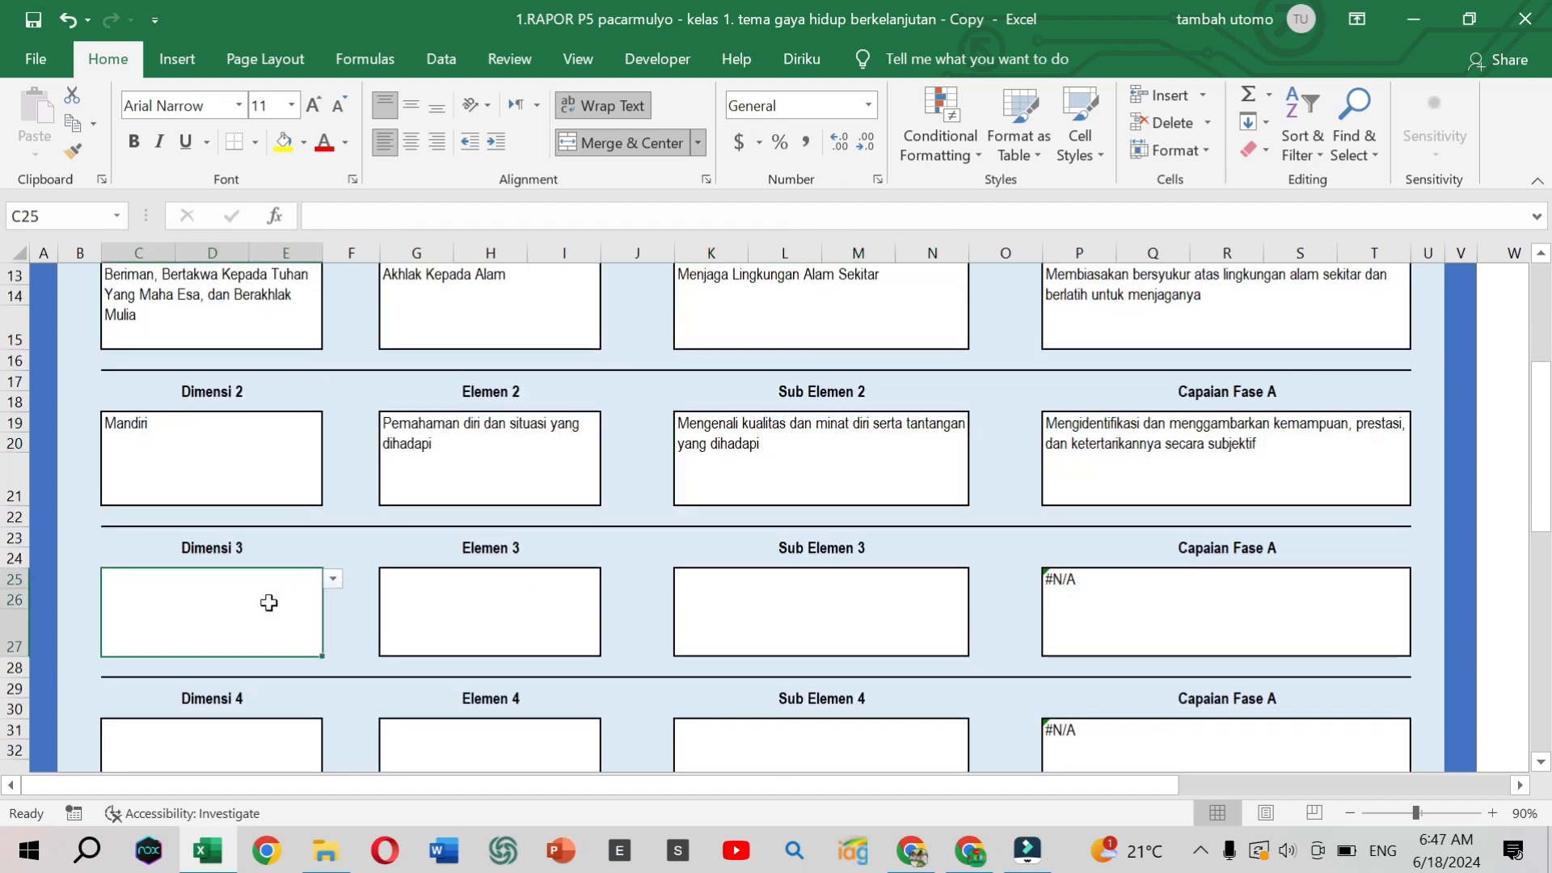
{"action": "left_click", "coordinate": [333, 582]}
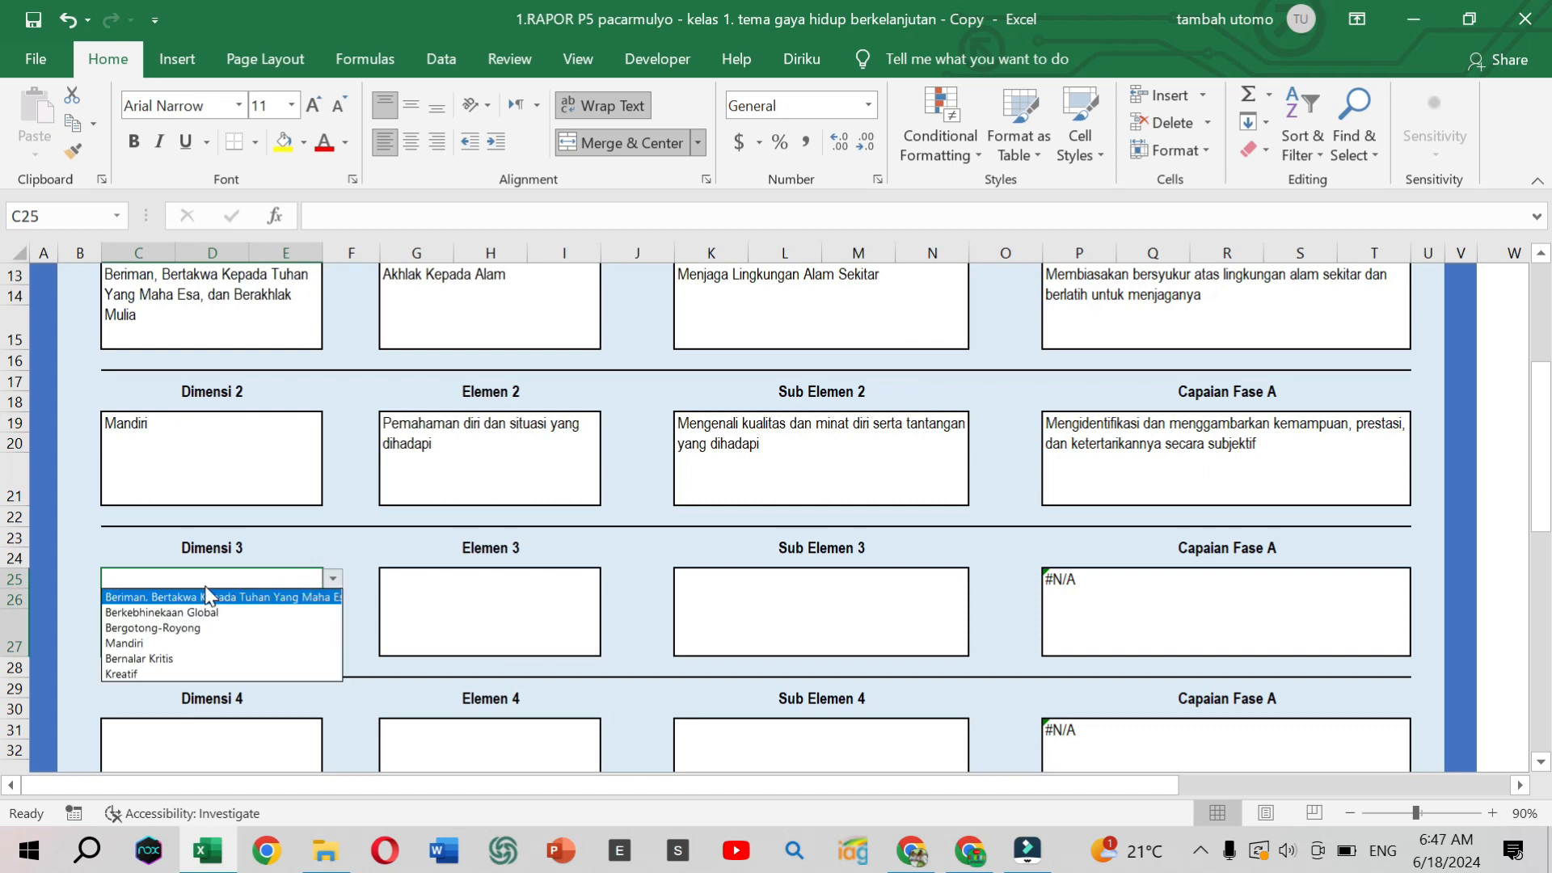
{"action": "left_click", "coordinate": [131, 673]}
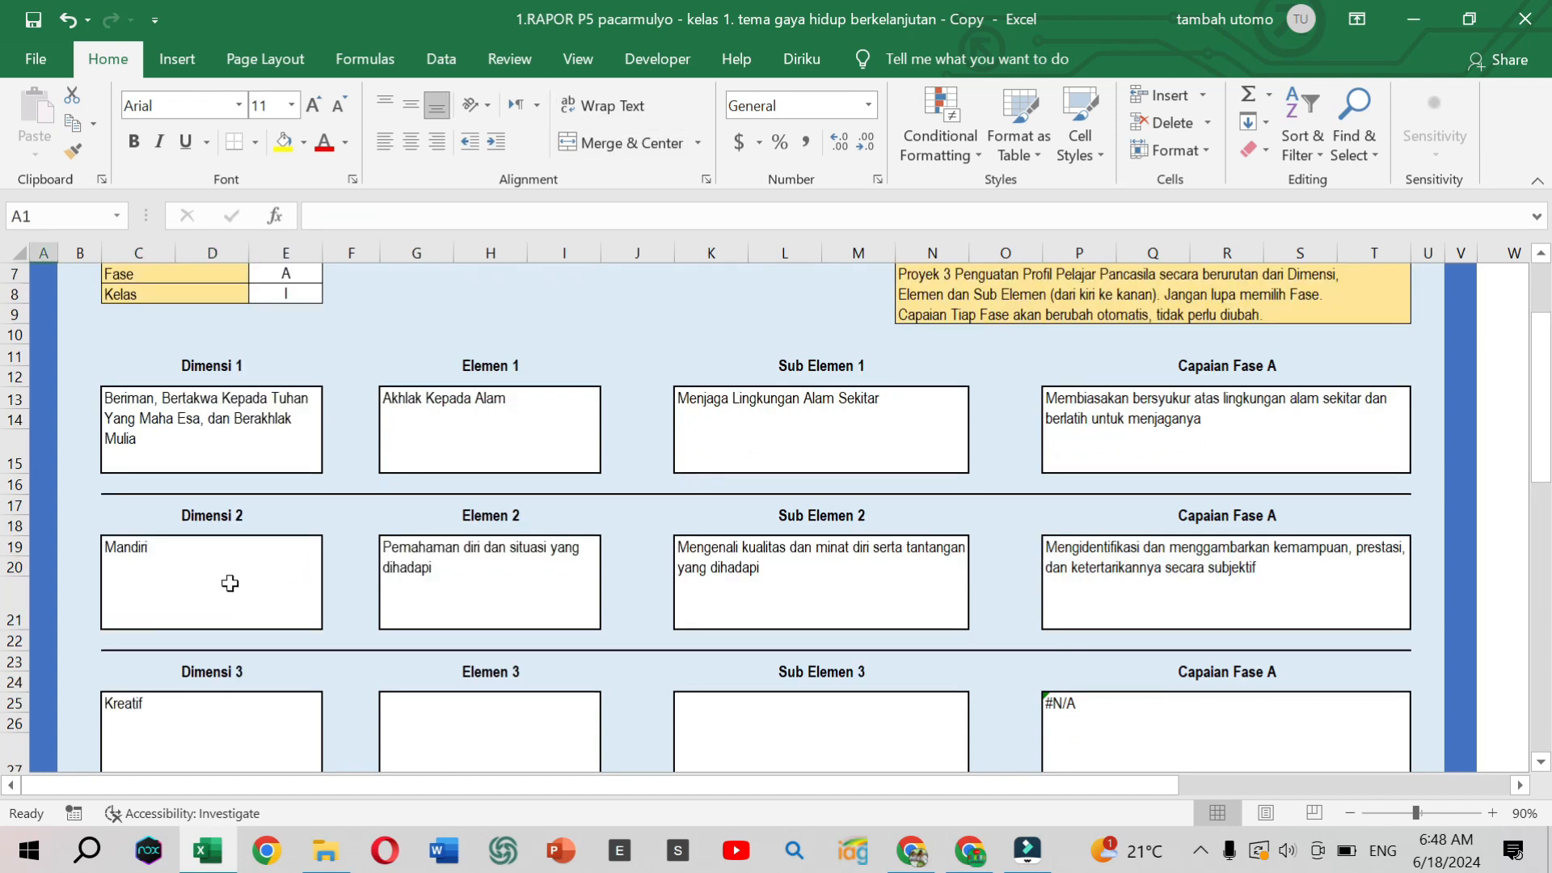
- Set both Elemen 3 and Sub Elemen 3 of project 3 to "Menghasilkan karya dan tindakan yang orisinal"
{"action": "scroll", "coordinate": [230, 582], "scroll_direction": "down", "scroll_amount": 6}
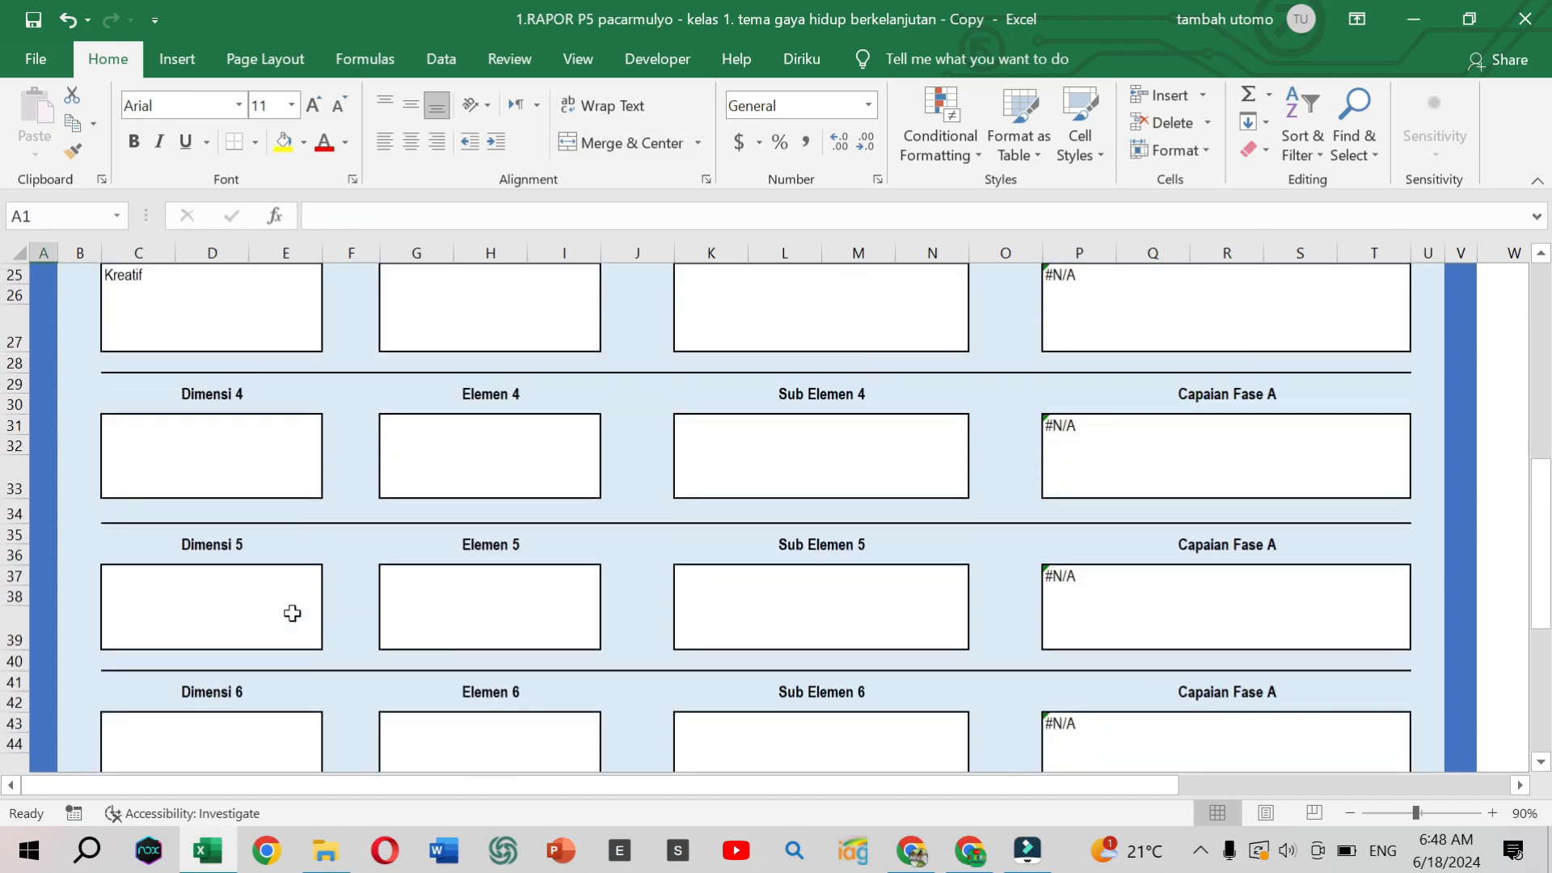
{"action": "scroll", "coordinate": [292, 614], "scroll_direction": "up", "scroll_amount": 5}
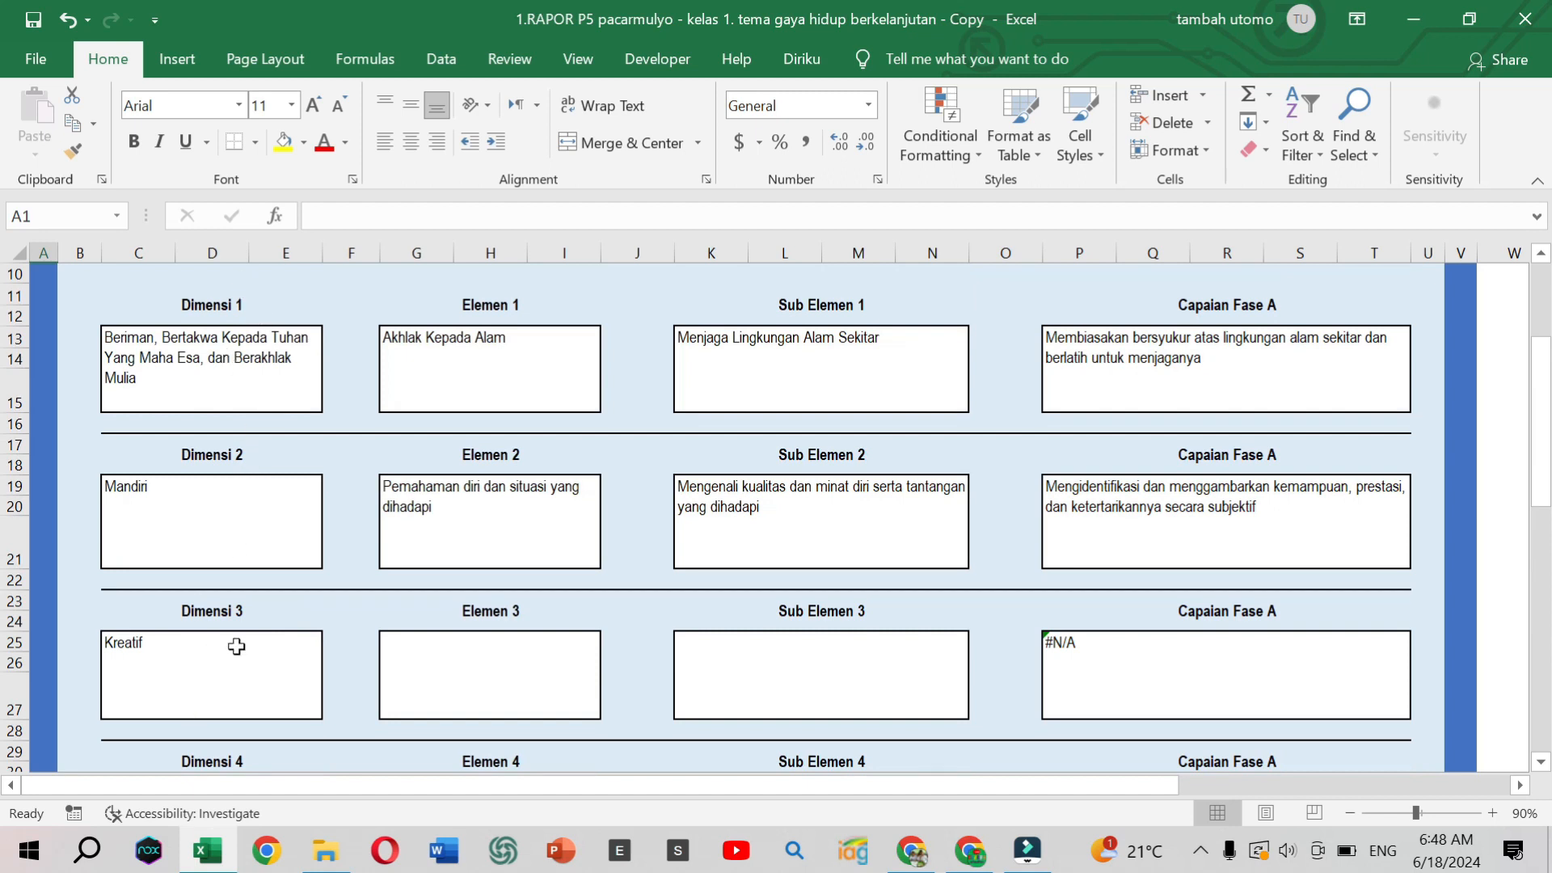
{"action": "left_click", "coordinate": [578, 645]}
{"action": "left_click", "coordinate": [612, 644]}
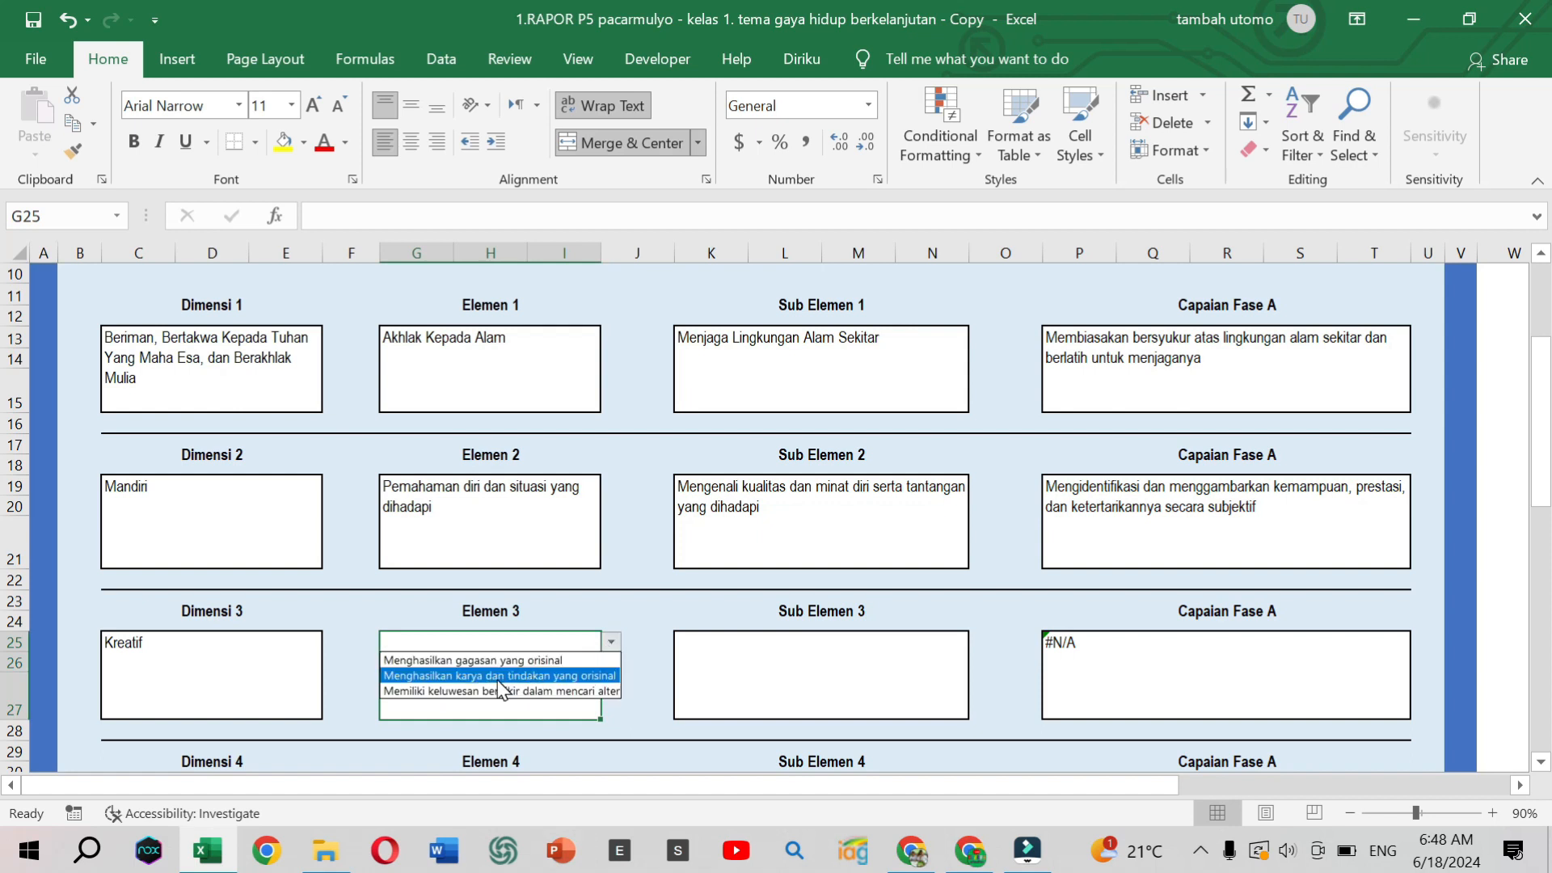
{"action": "left_click", "coordinate": [581, 676]}
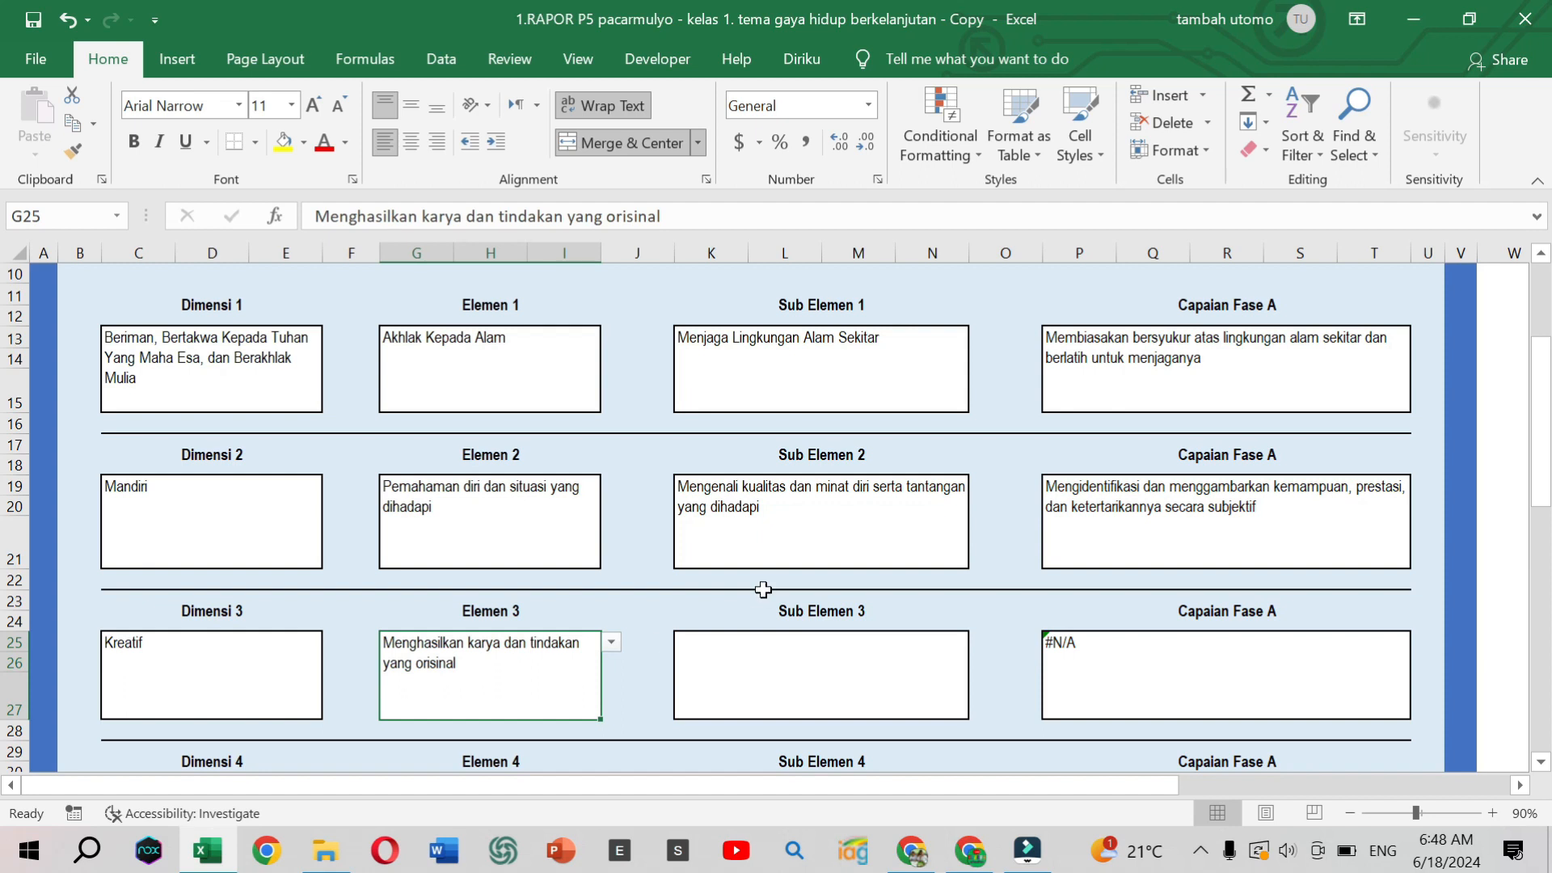
{"action": "left_click", "coordinate": [937, 659]}
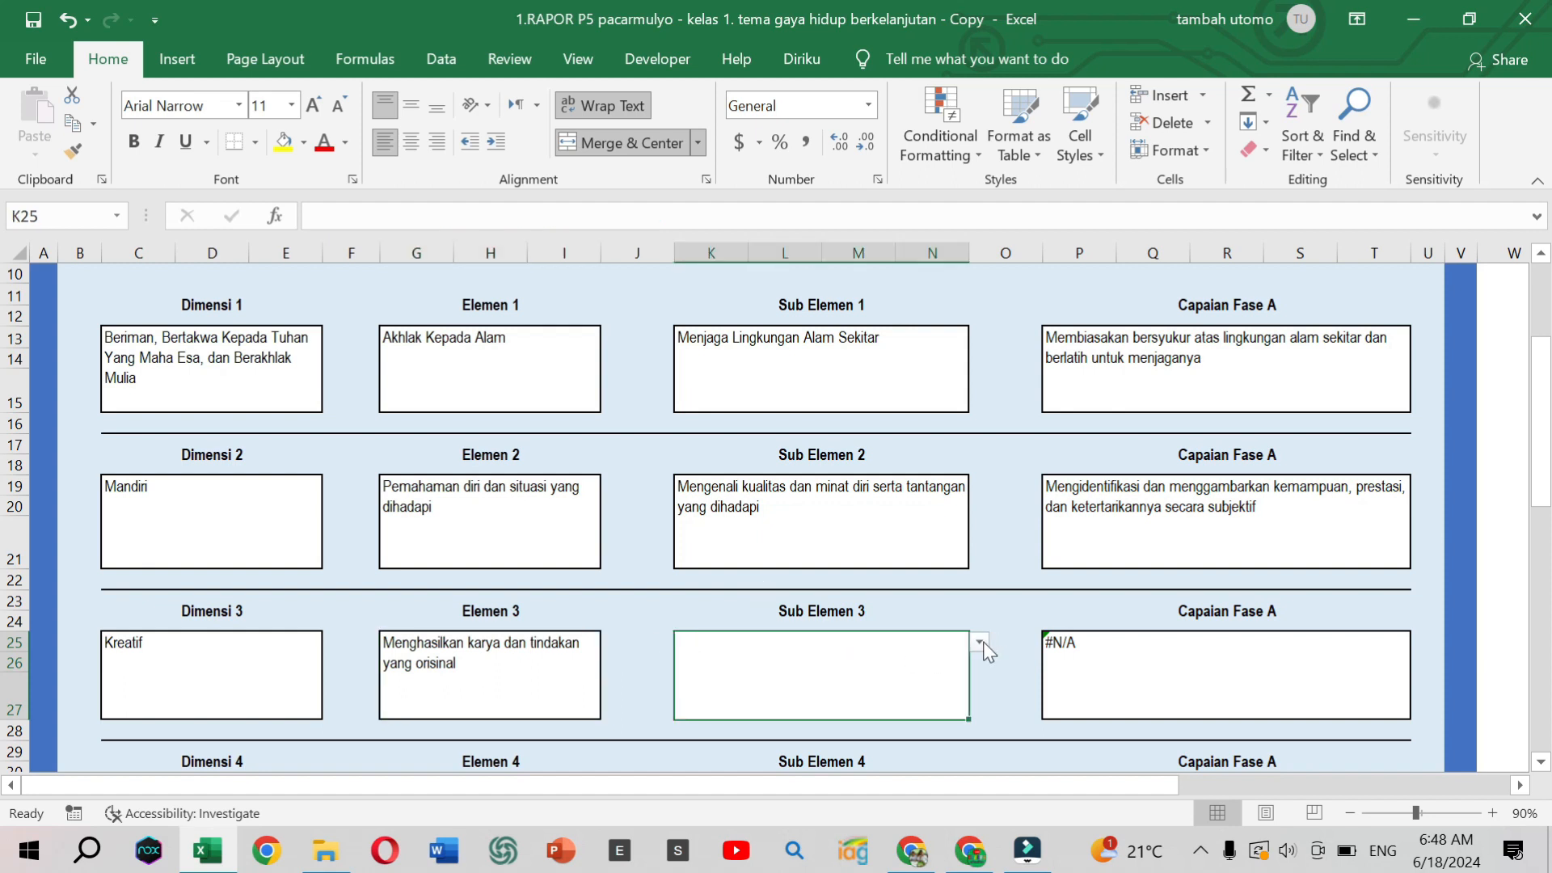
{"action": "left_click", "coordinate": [980, 642]}
{"action": "left_click", "coordinate": [811, 656]}
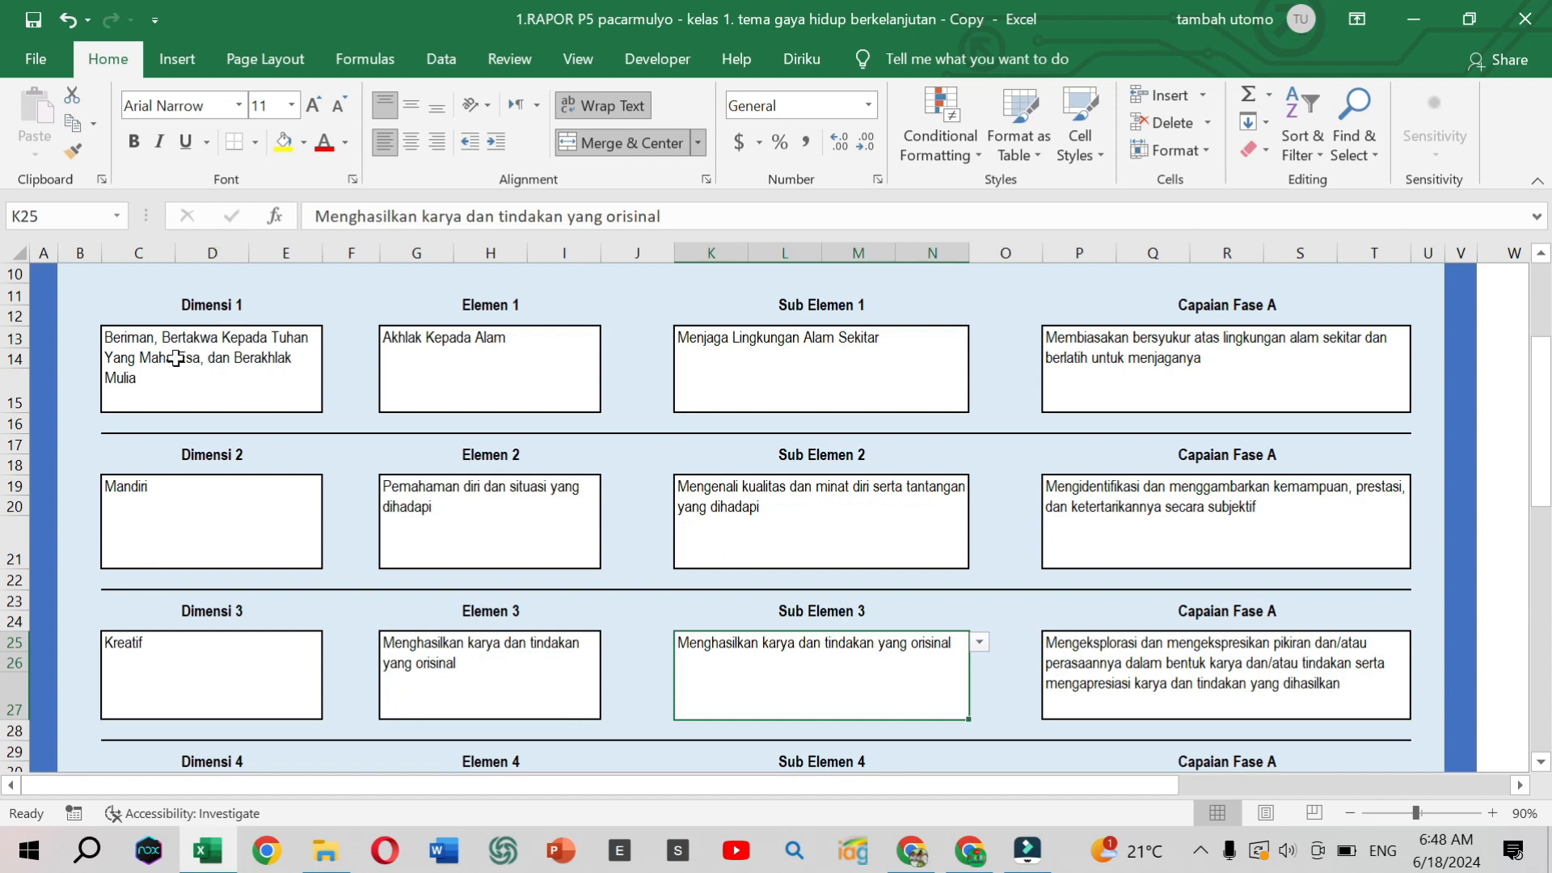
{"action": "scroll", "coordinate": [219, 356], "scroll_direction": "up", "scroll_amount": 1}
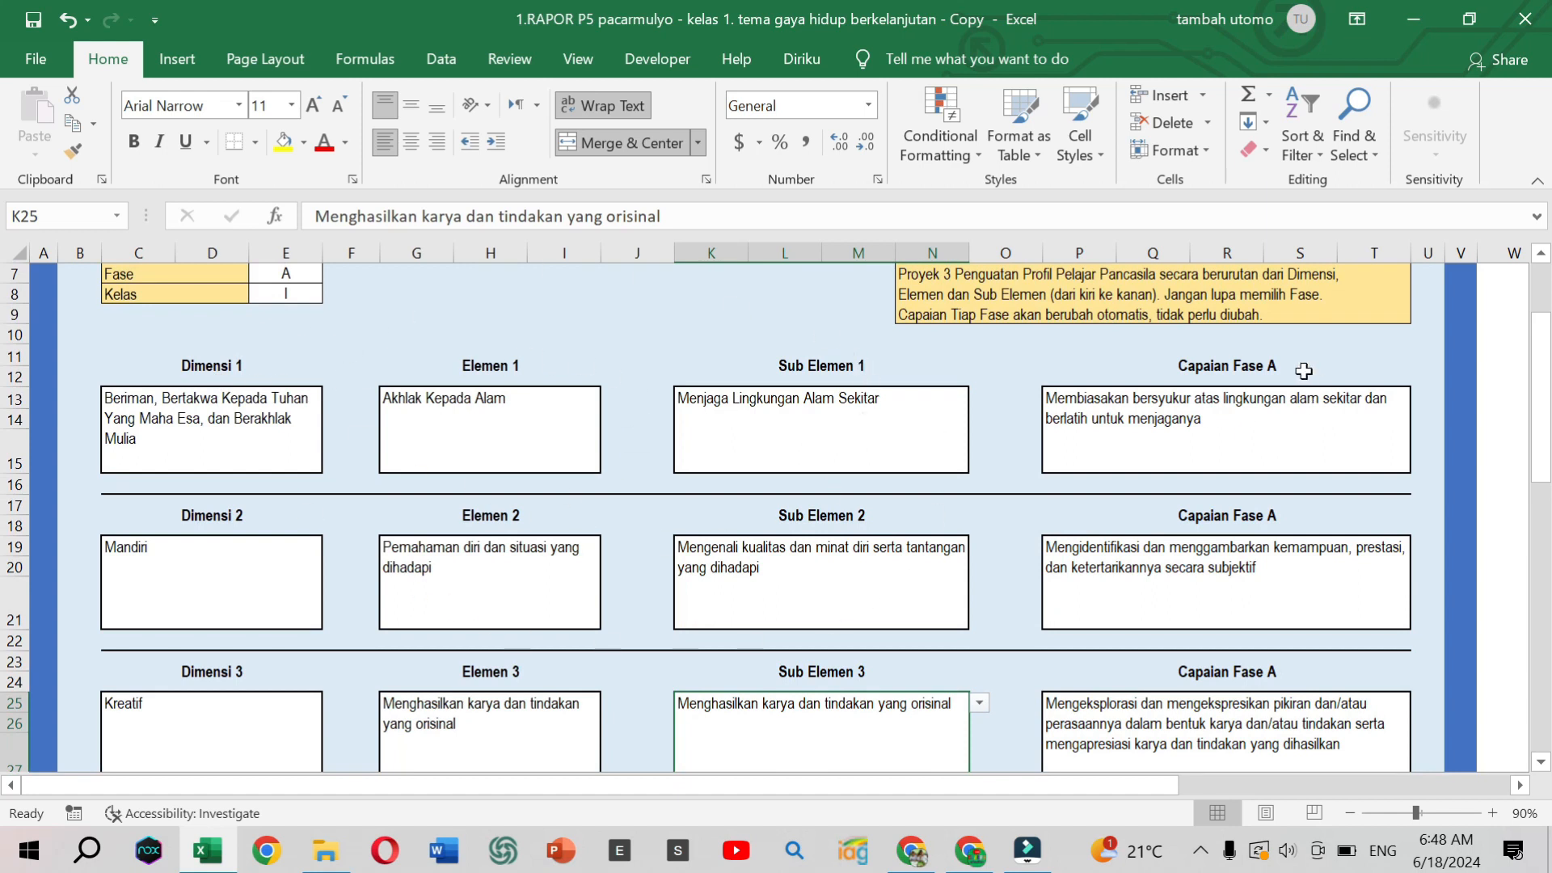
{"action": "scroll", "coordinate": [1295, 386], "scroll_direction": "down", "scroll_amount": 1}
{"action": "scroll", "coordinate": [1294, 387], "scroll_direction": "down", "scroll_amount": 2}
{"action": "scroll", "coordinate": [1295, 386], "scroll_direction": "up", "scroll_amount": 3}
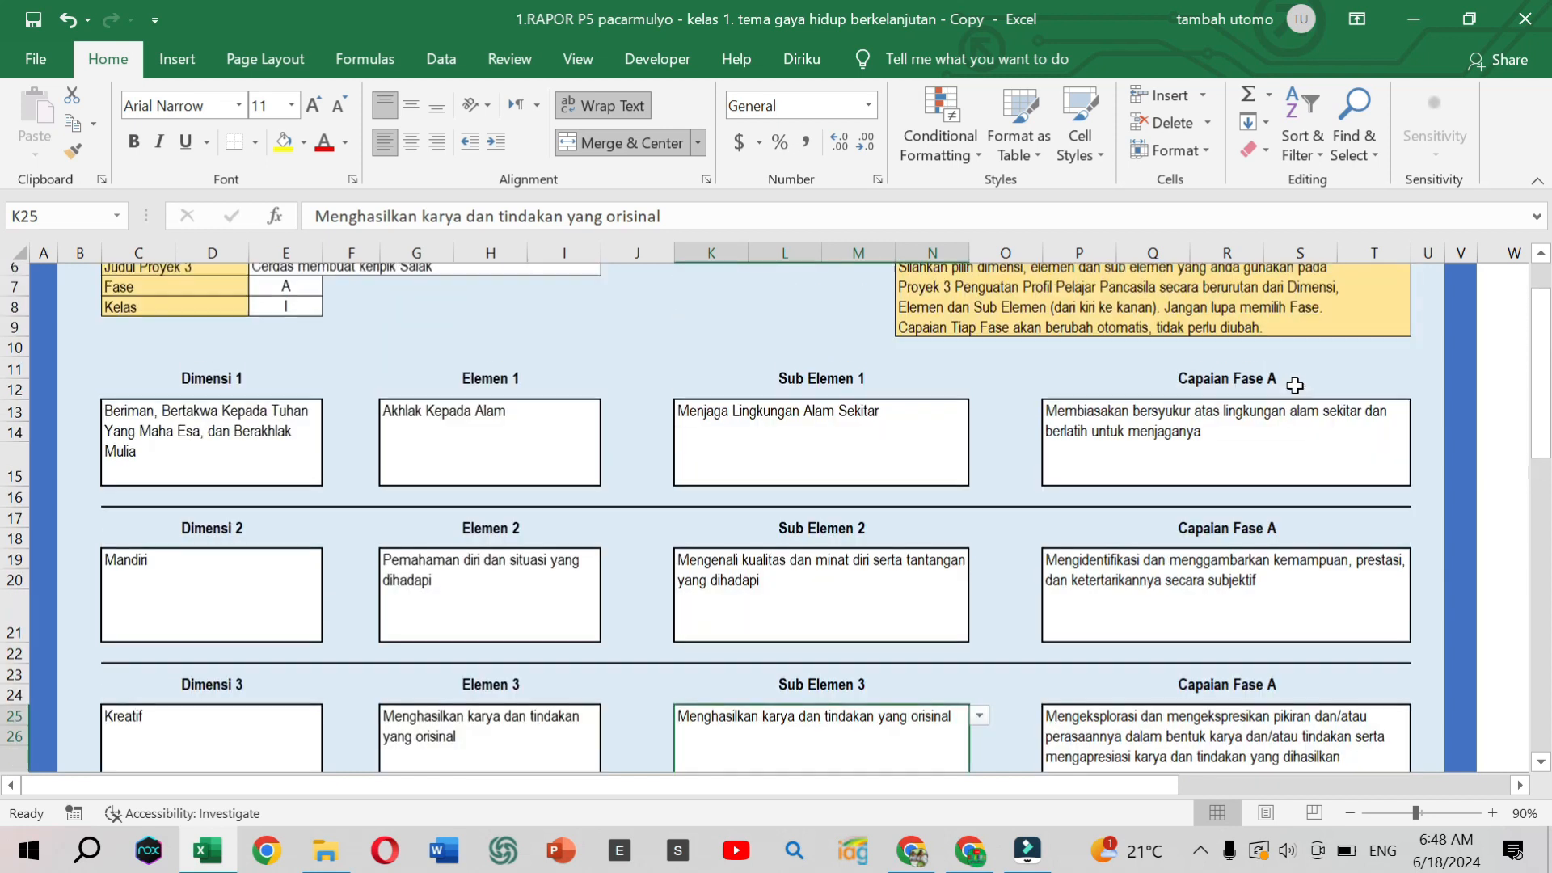
{"action": "scroll", "coordinate": [1295, 387], "scroll_direction": "up", "scroll_amount": 1}
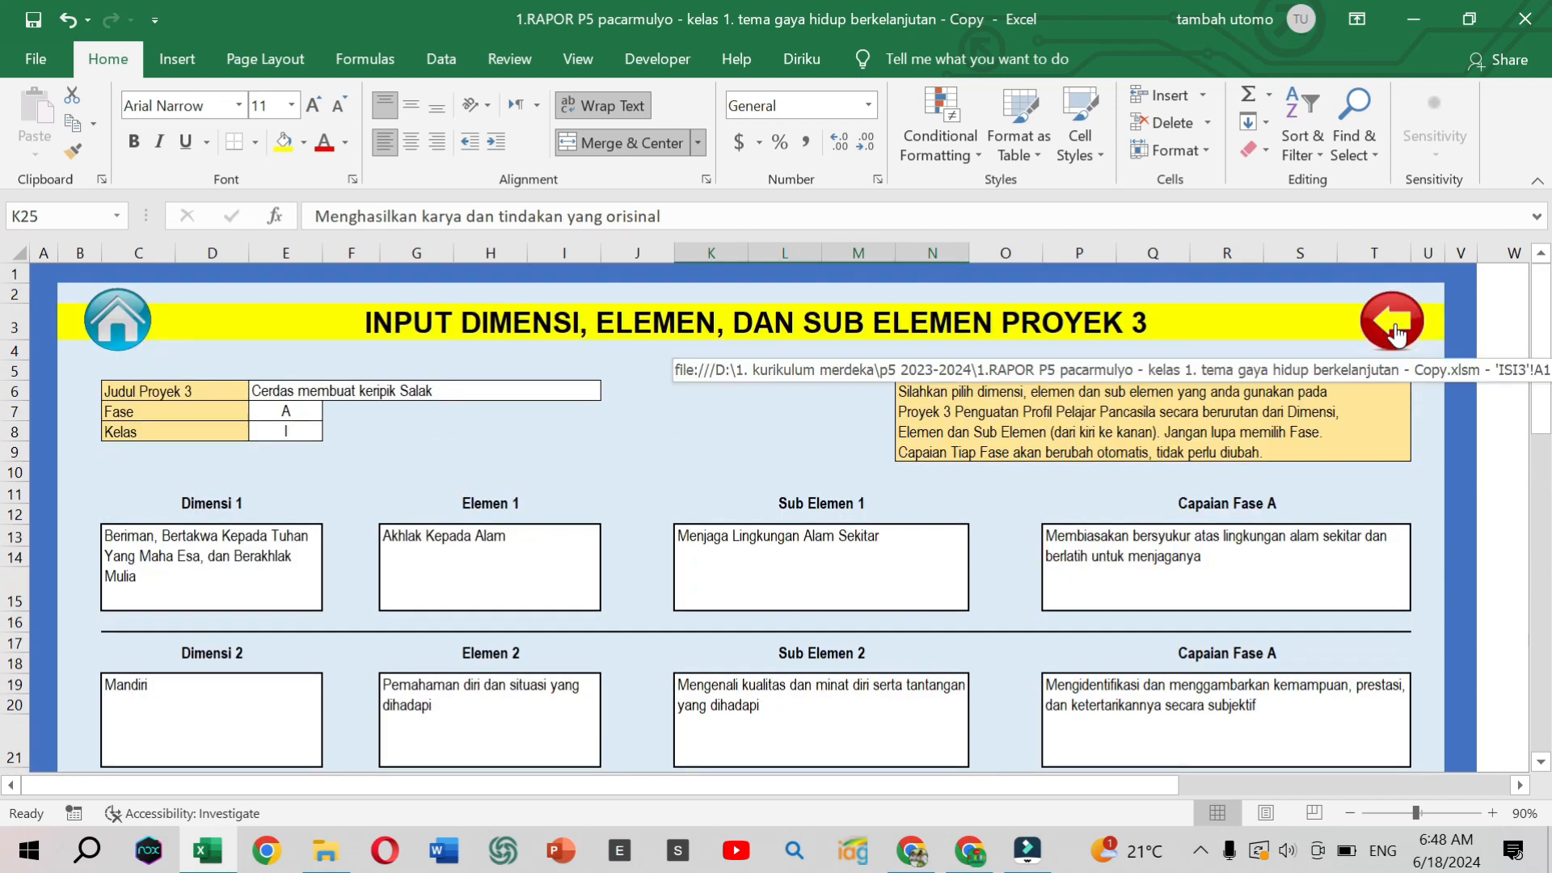
- Go back to the project 3 activity page and open its Penilaian sheet at the student assessment table
{"action": "left_click", "coordinate": [1395, 323]}
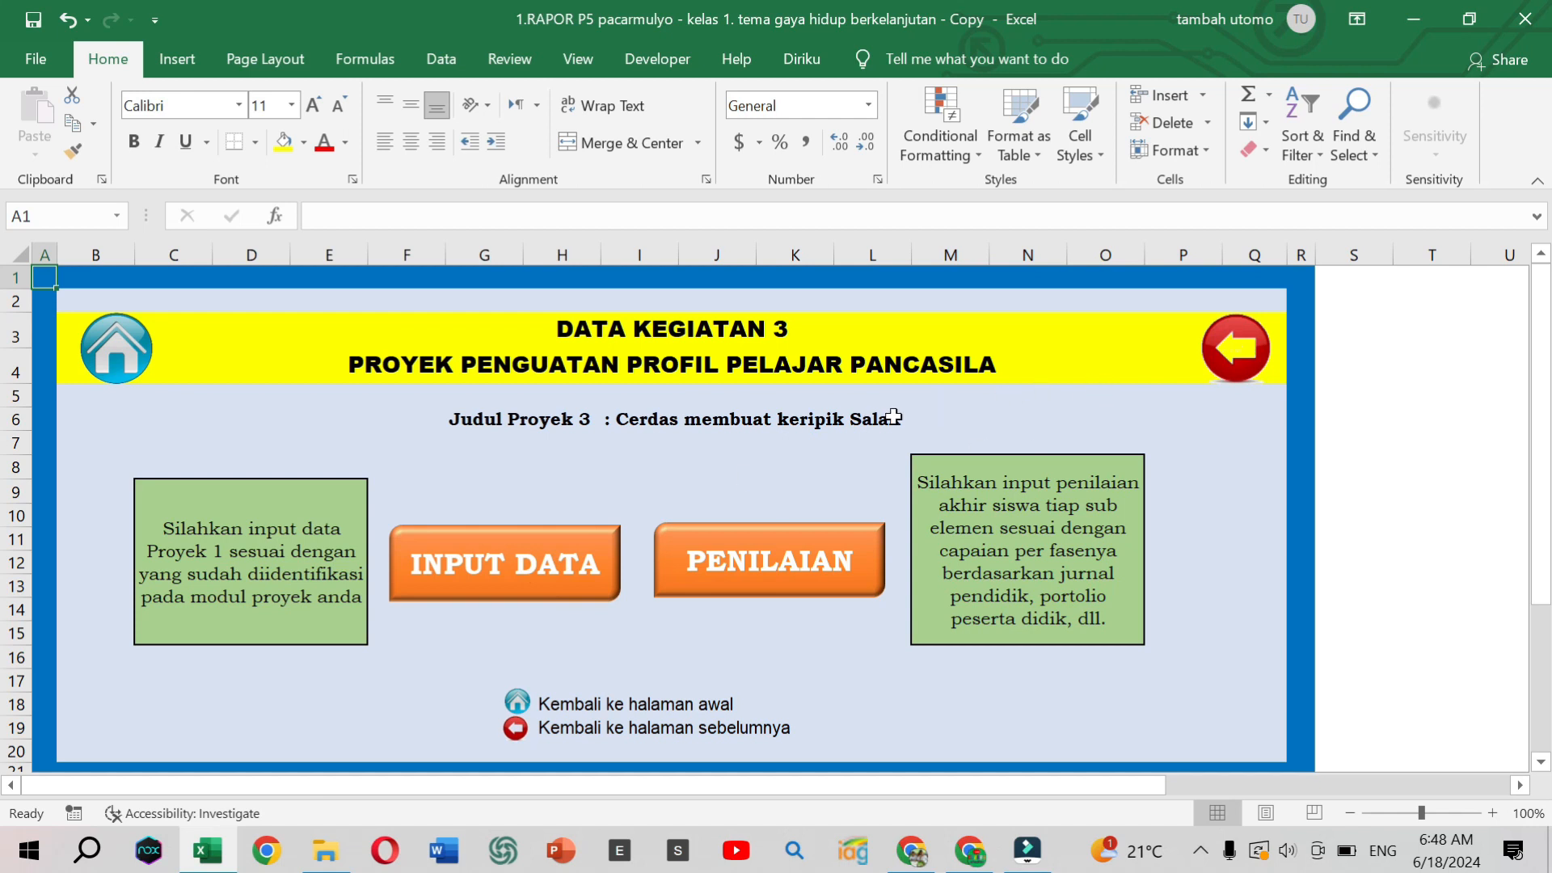
{"action": "left_click", "coordinate": [758, 566]}
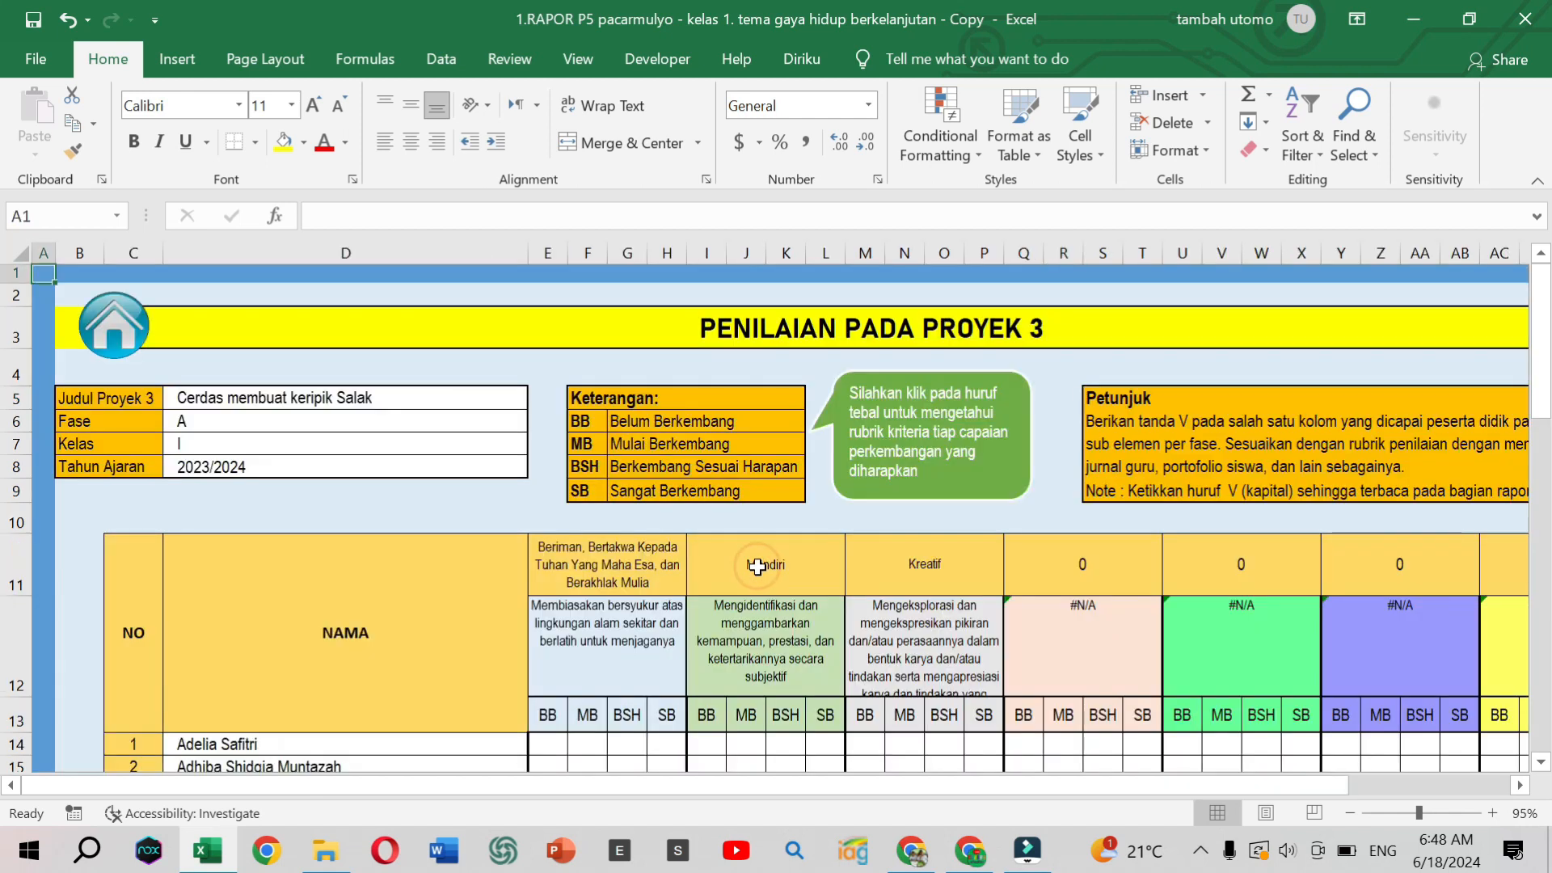
{"action": "scroll", "coordinate": [780, 605], "scroll_direction": "down", "scroll_amount": 3}
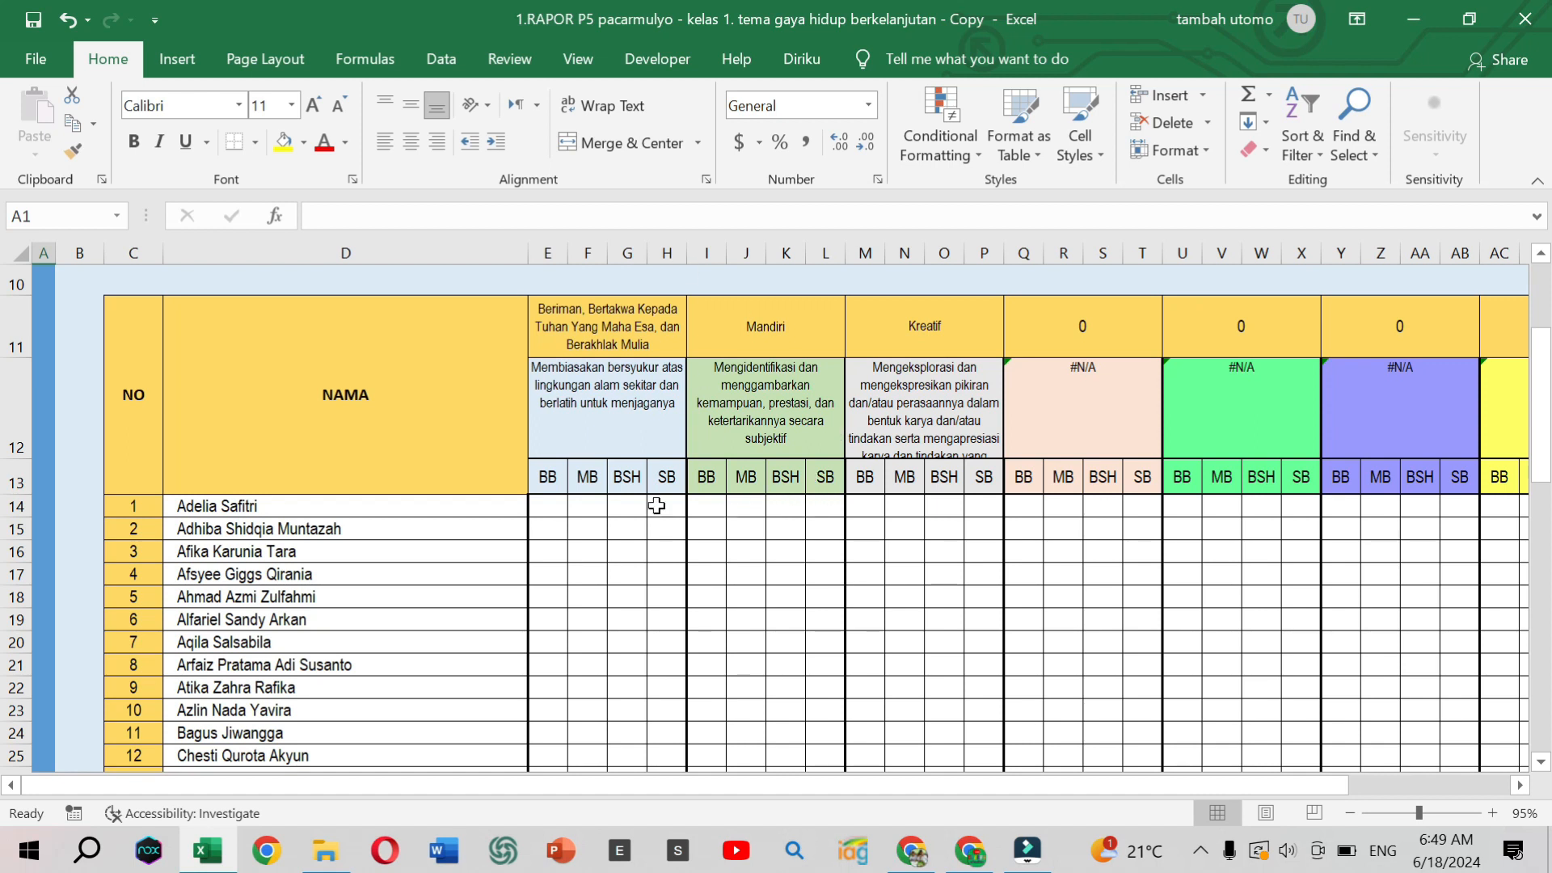
- Enter "v" for student number 1 under MB for the Beriman dimension, BSH for Mandiri and BSH for Kreatif
{"action": "left_click", "coordinate": [592, 510]}
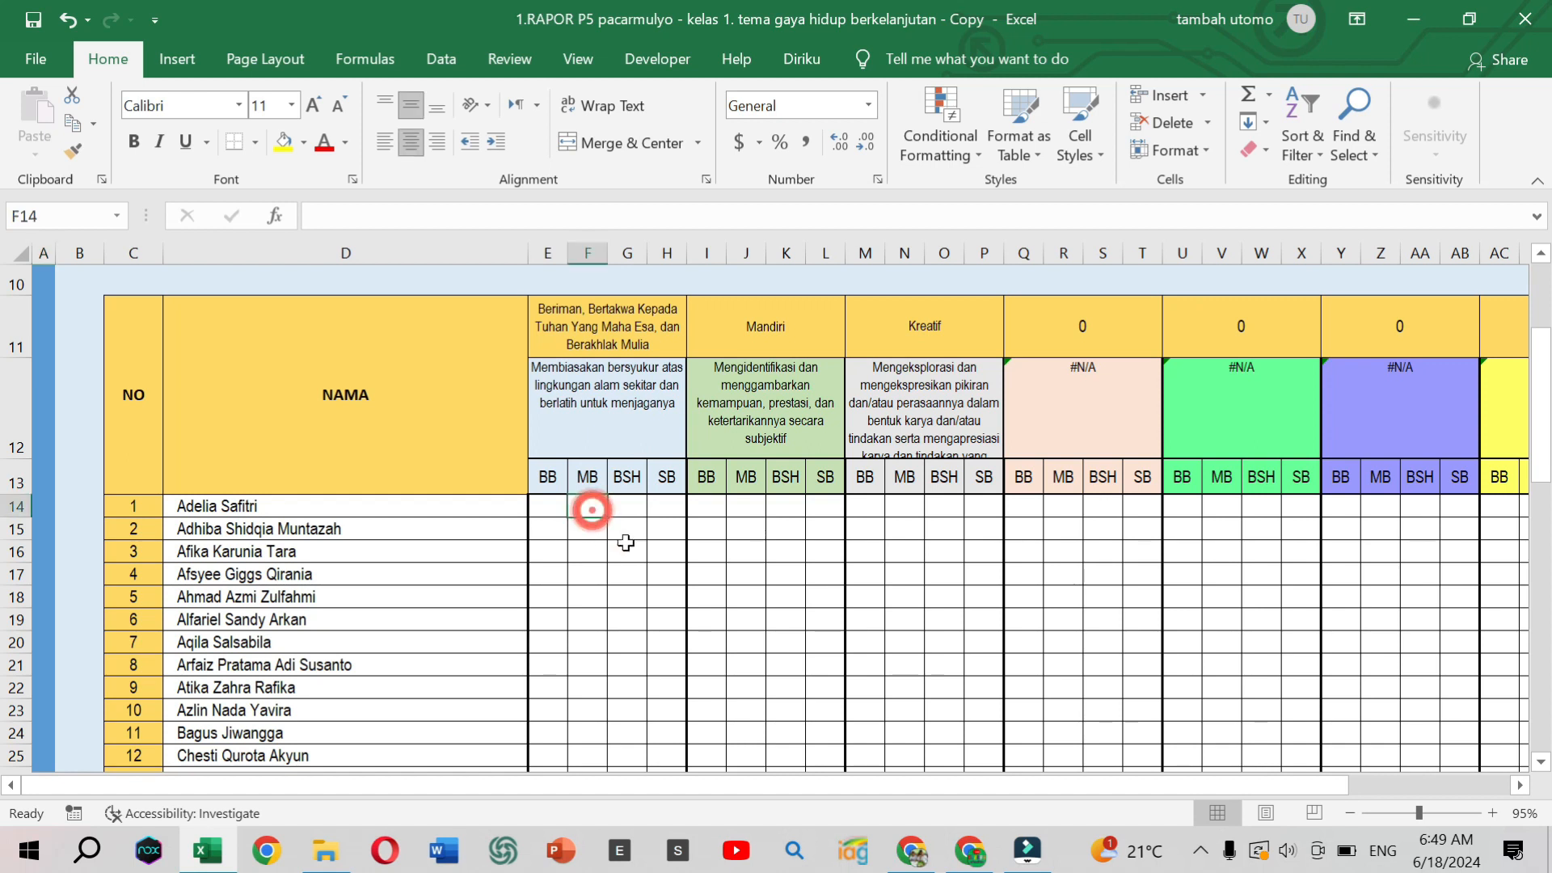
{"action": "type", "text": "v"}
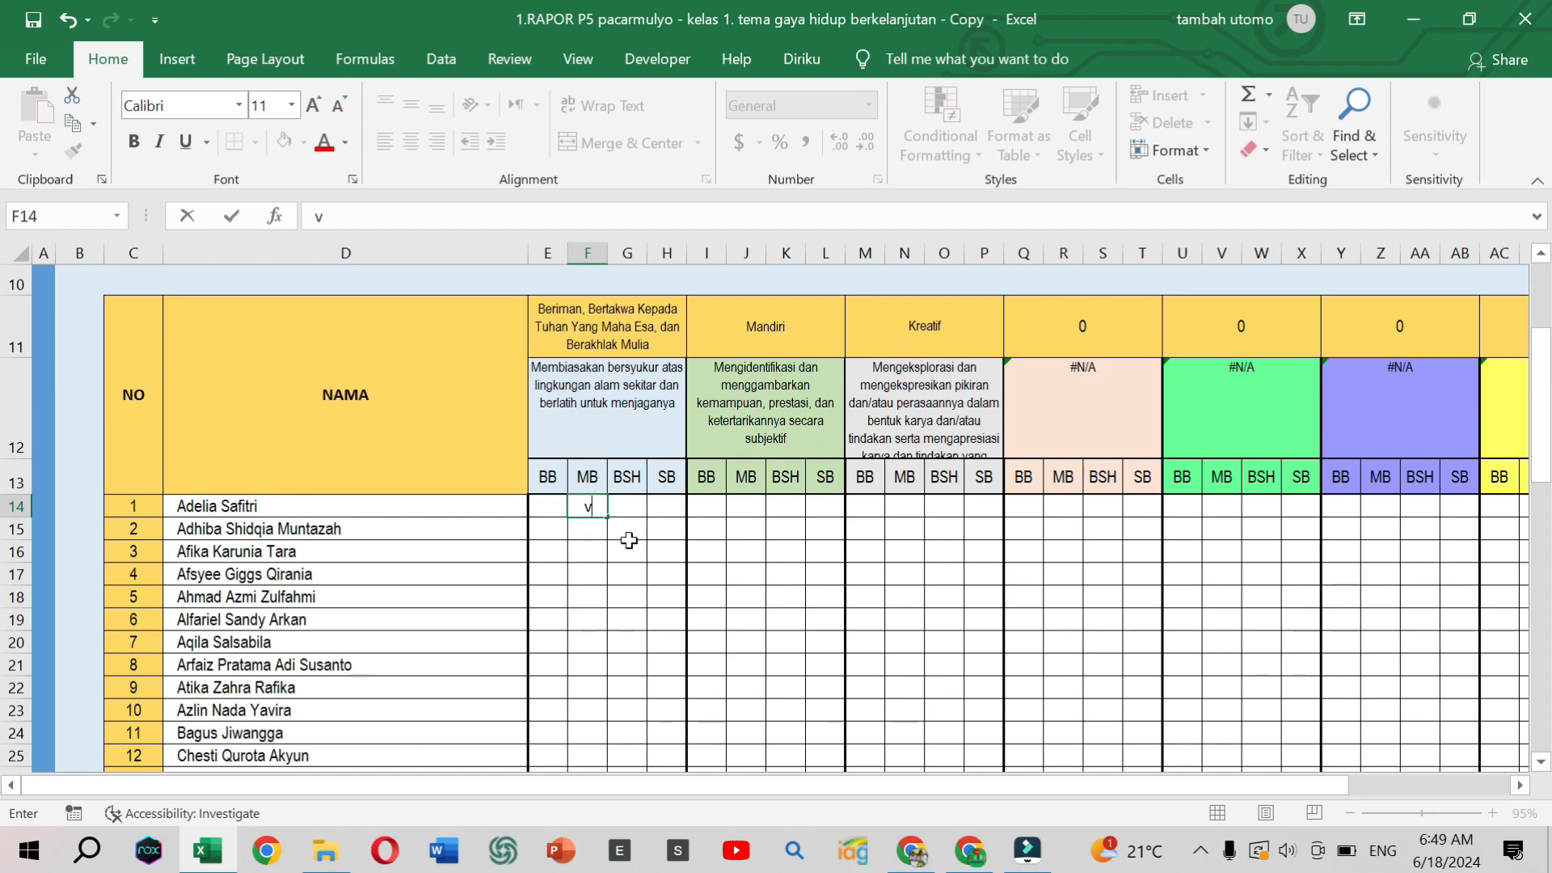
{"action": "left_click", "coordinate": [788, 509]}
{"action": "type", "text": "v"}
{"action": "left_click", "coordinate": [1120, 512]}
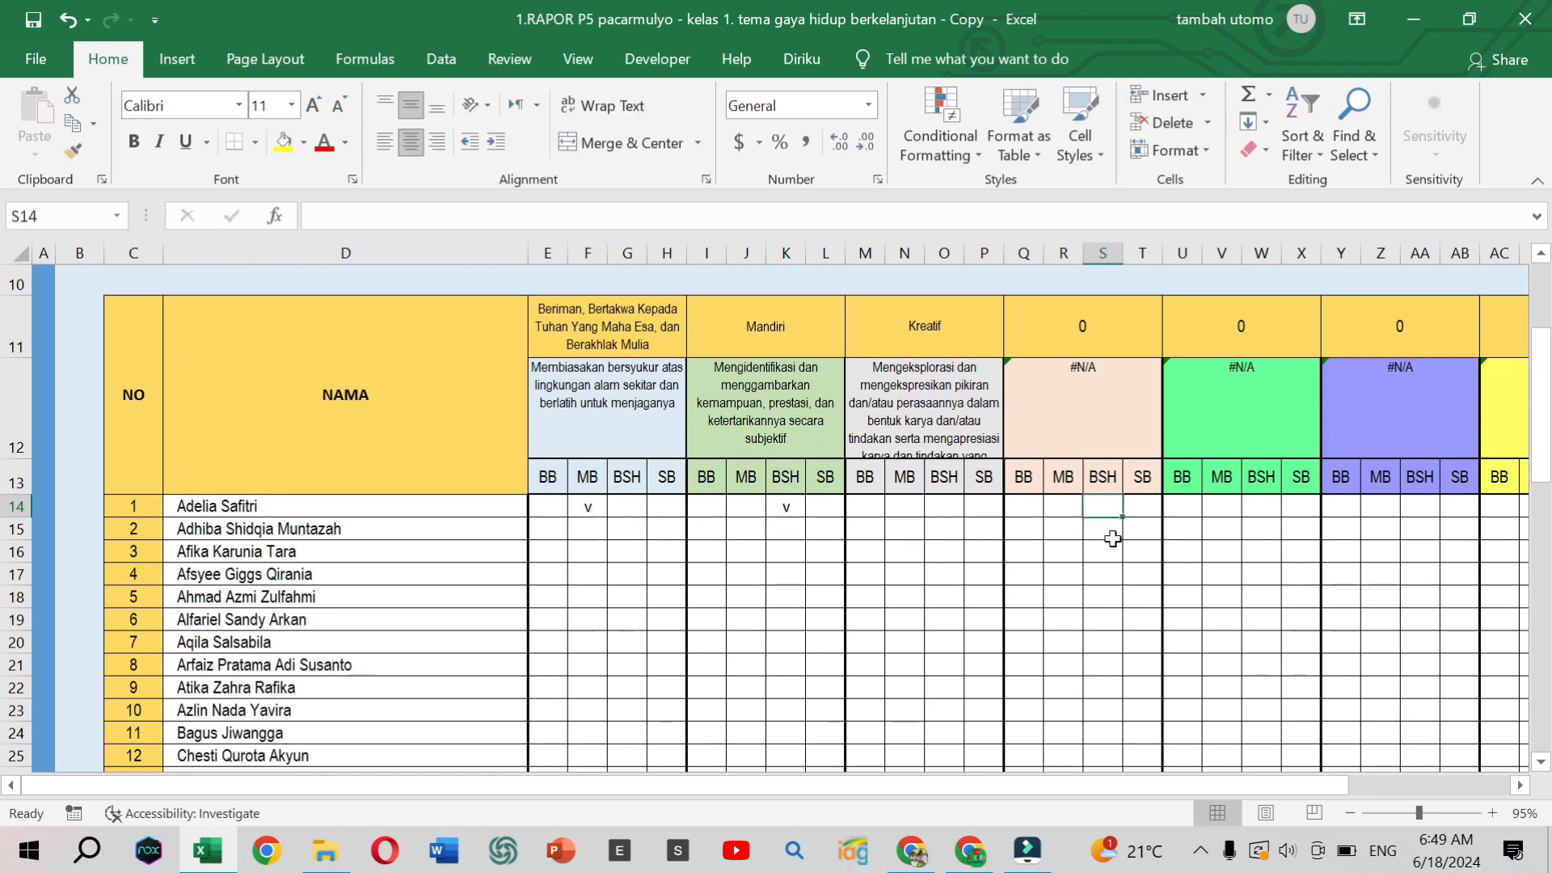
{"action": "left_click", "coordinate": [943, 511]}
{"action": "type", "text": "v"}
{"action": "left_click", "coordinate": [991, 553]}
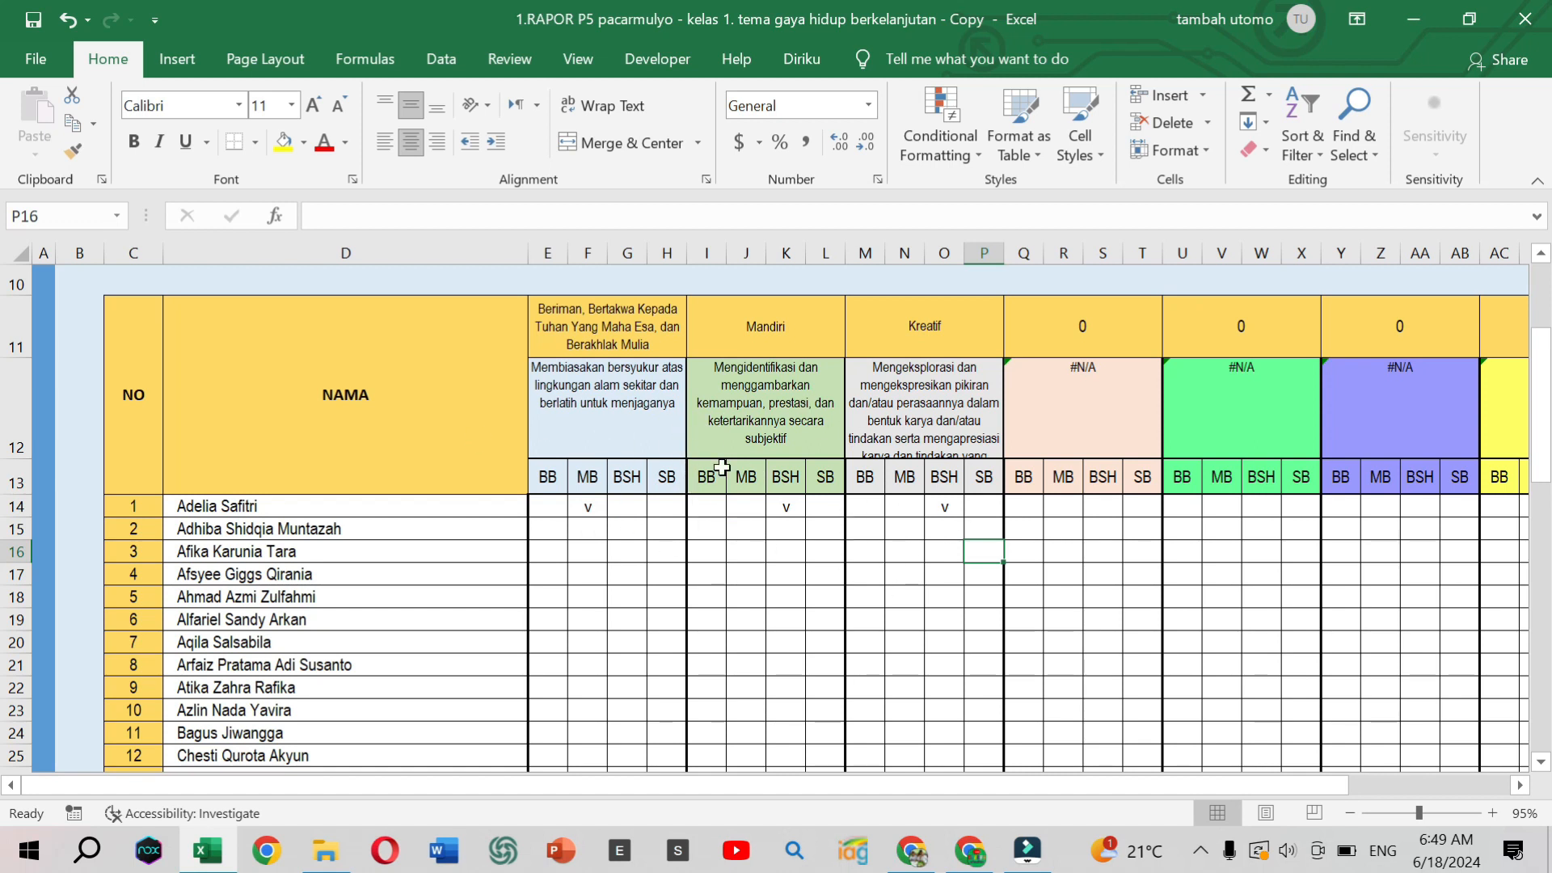
- Return from the project 3 assessment to the main report menu and open the Catatan Proses sheet
{"action": "scroll", "coordinate": [803, 506], "scroll_direction": "up", "scroll_amount": 3}
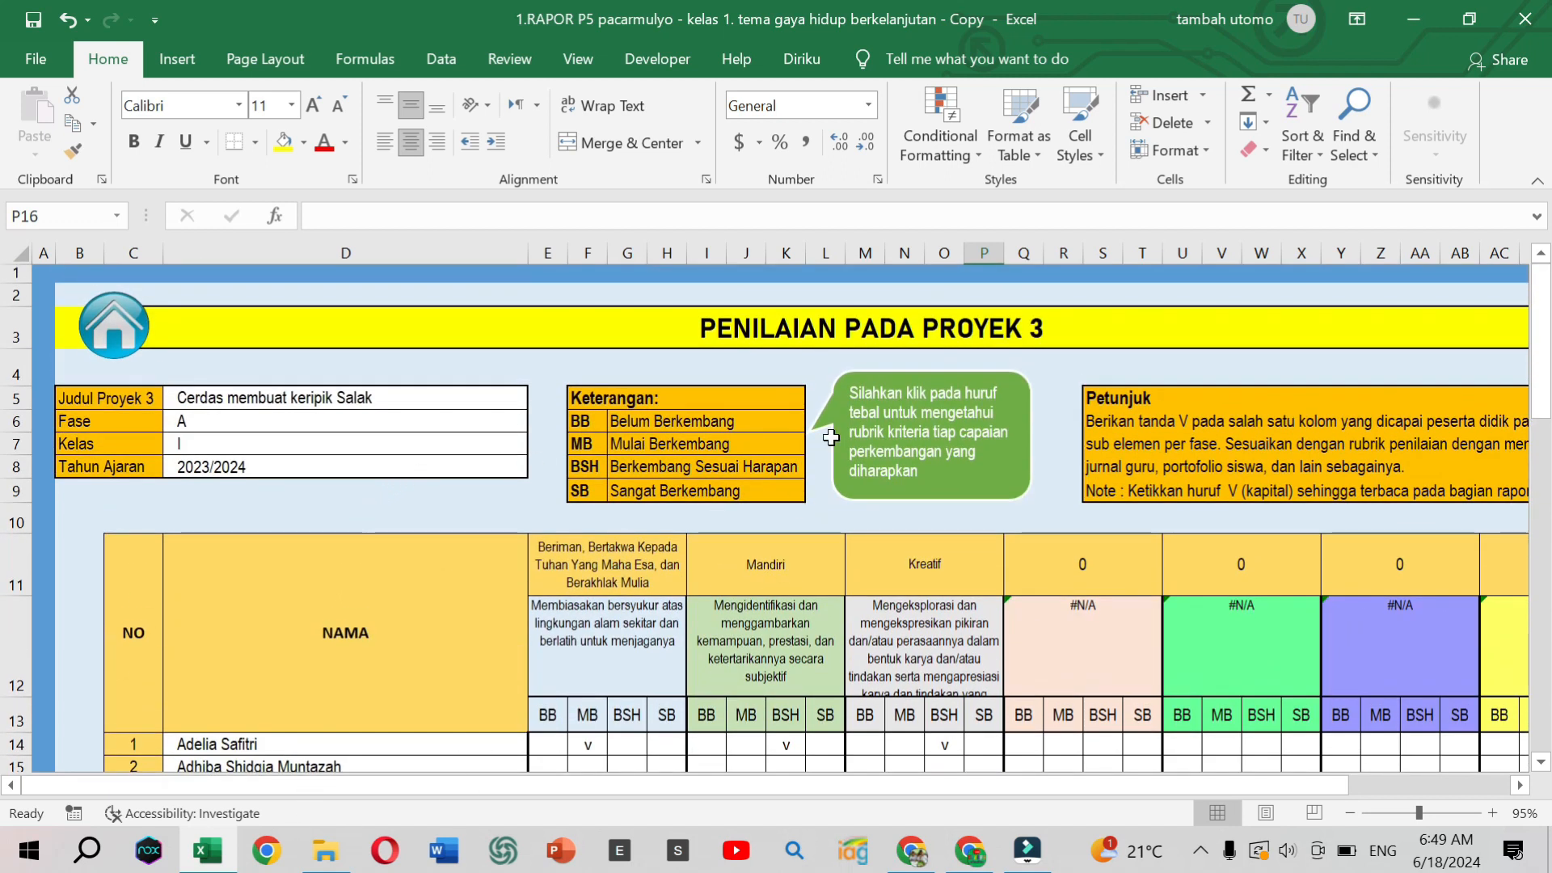
{"action": "left_click", "coordinate": [1350, 813]}
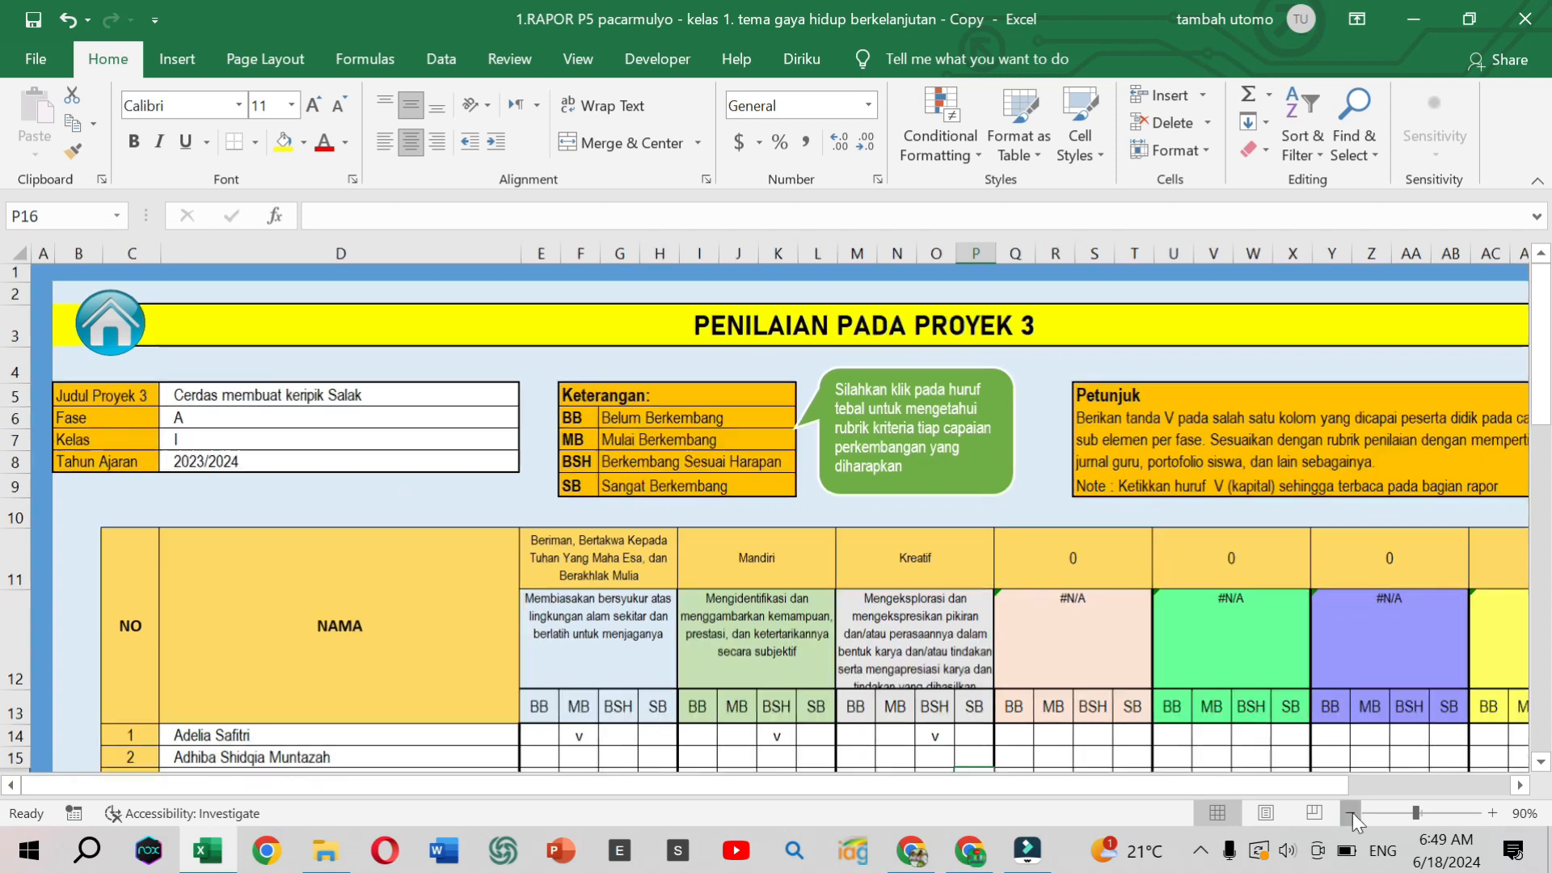
{"action": "left_click", "coordinate": [1350, 812]}
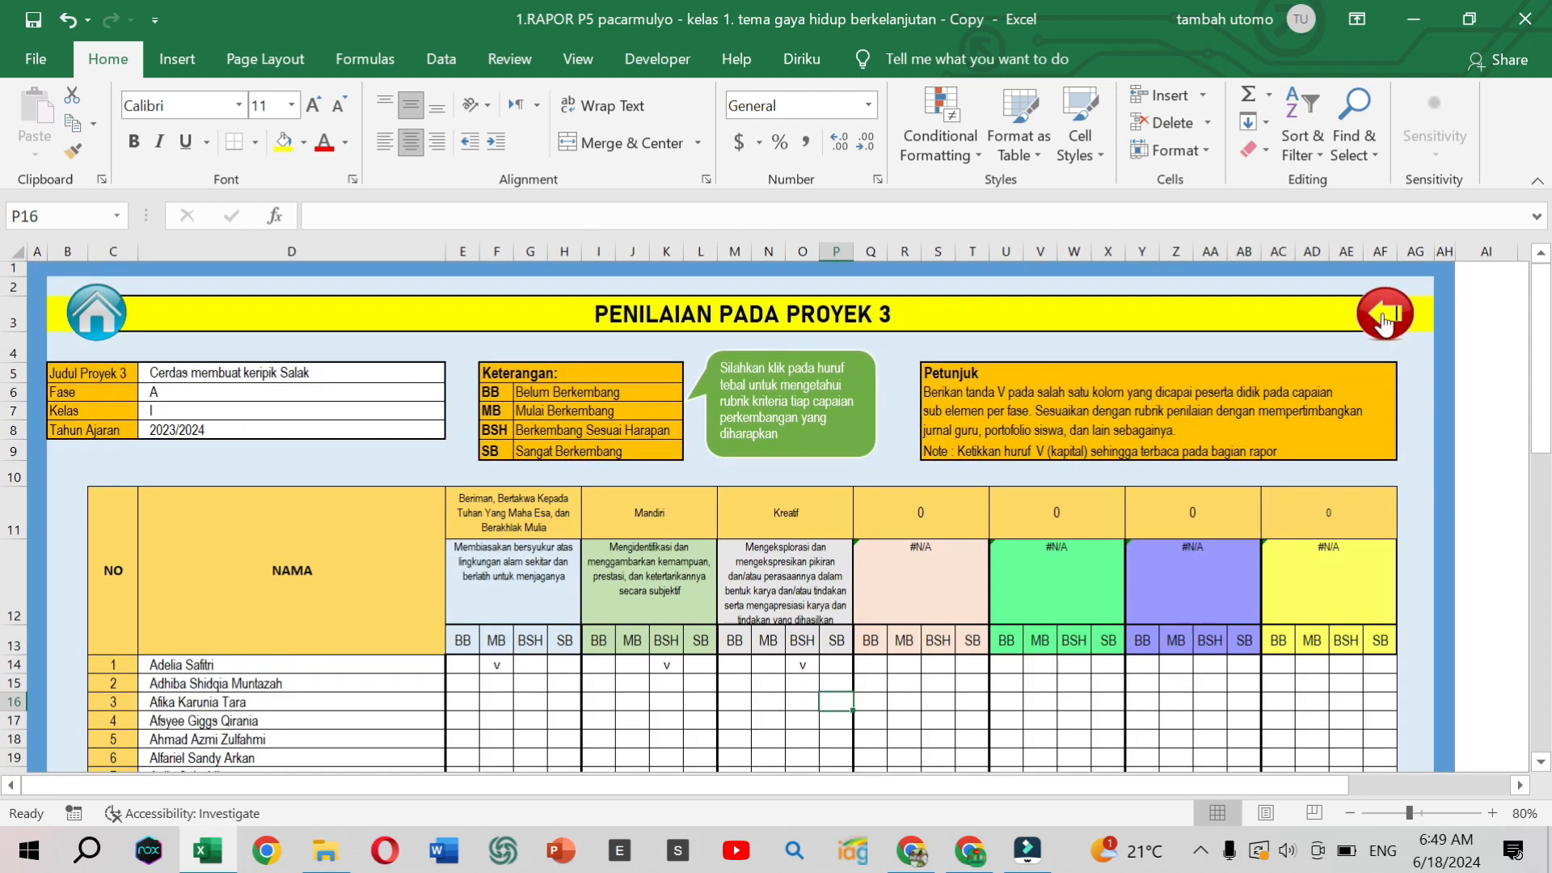
{"action": "left_click", "coordinate": [1383, 322]}
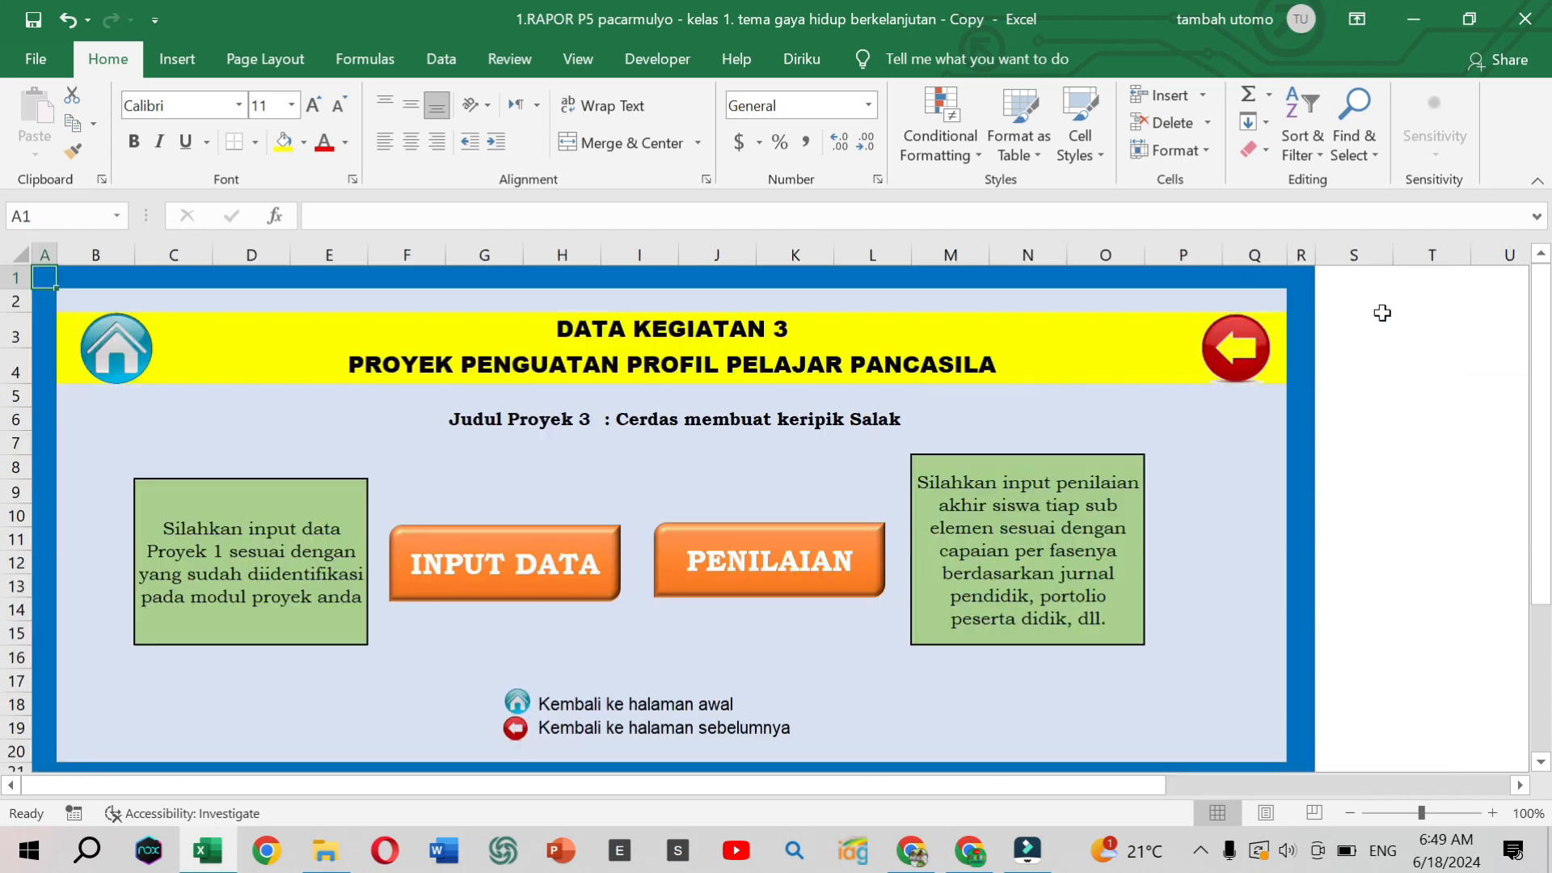
{"action": "left_click", "coordinate": [1245, 350]}
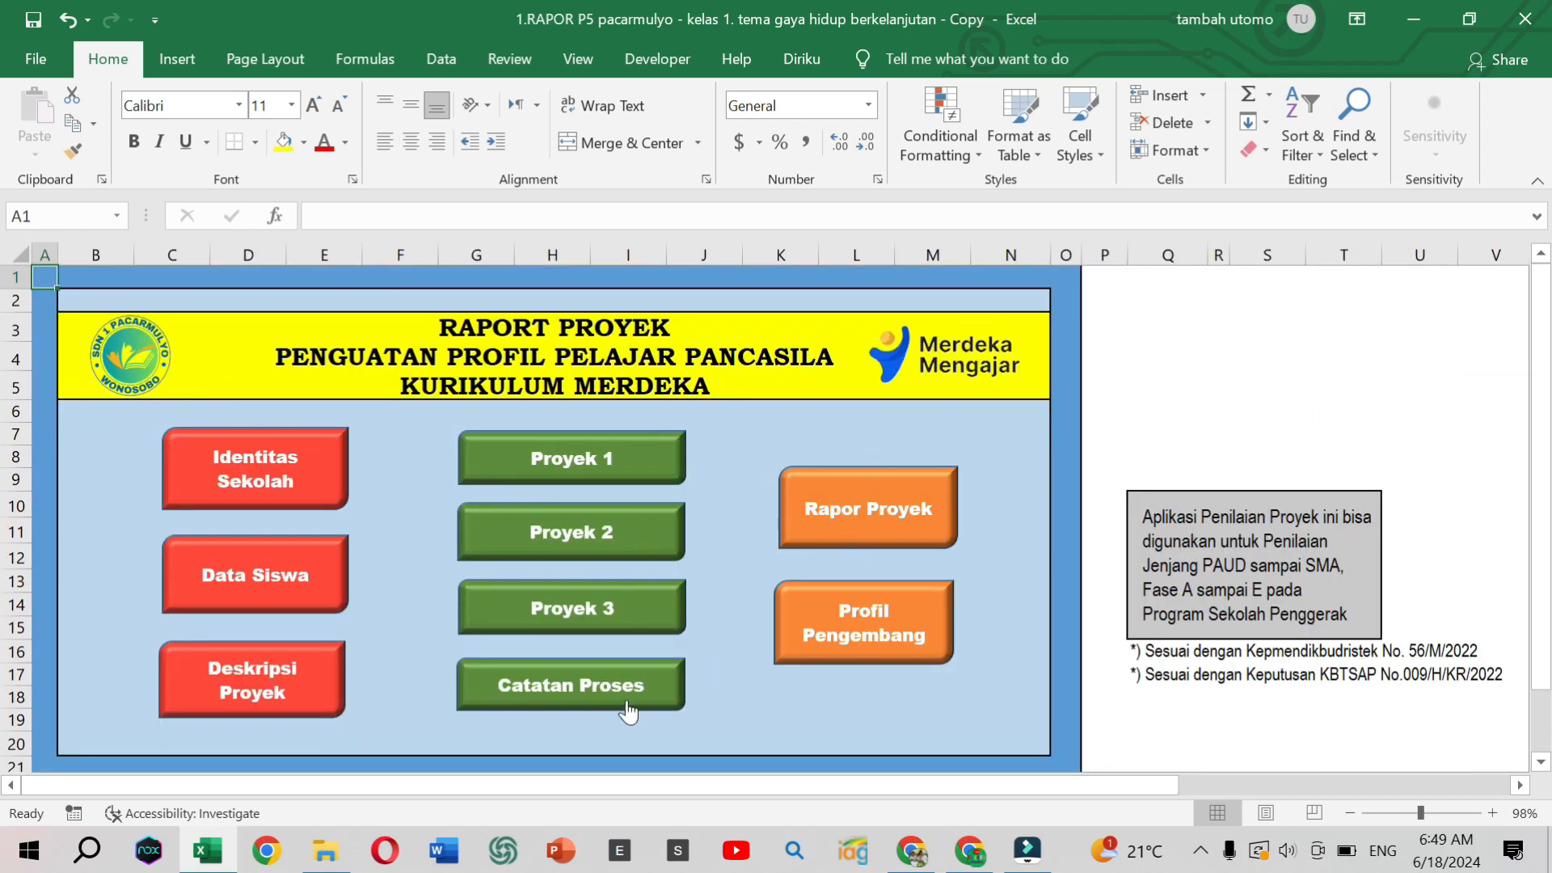
{"action": "left_click", "coordinate": [592, 687]}
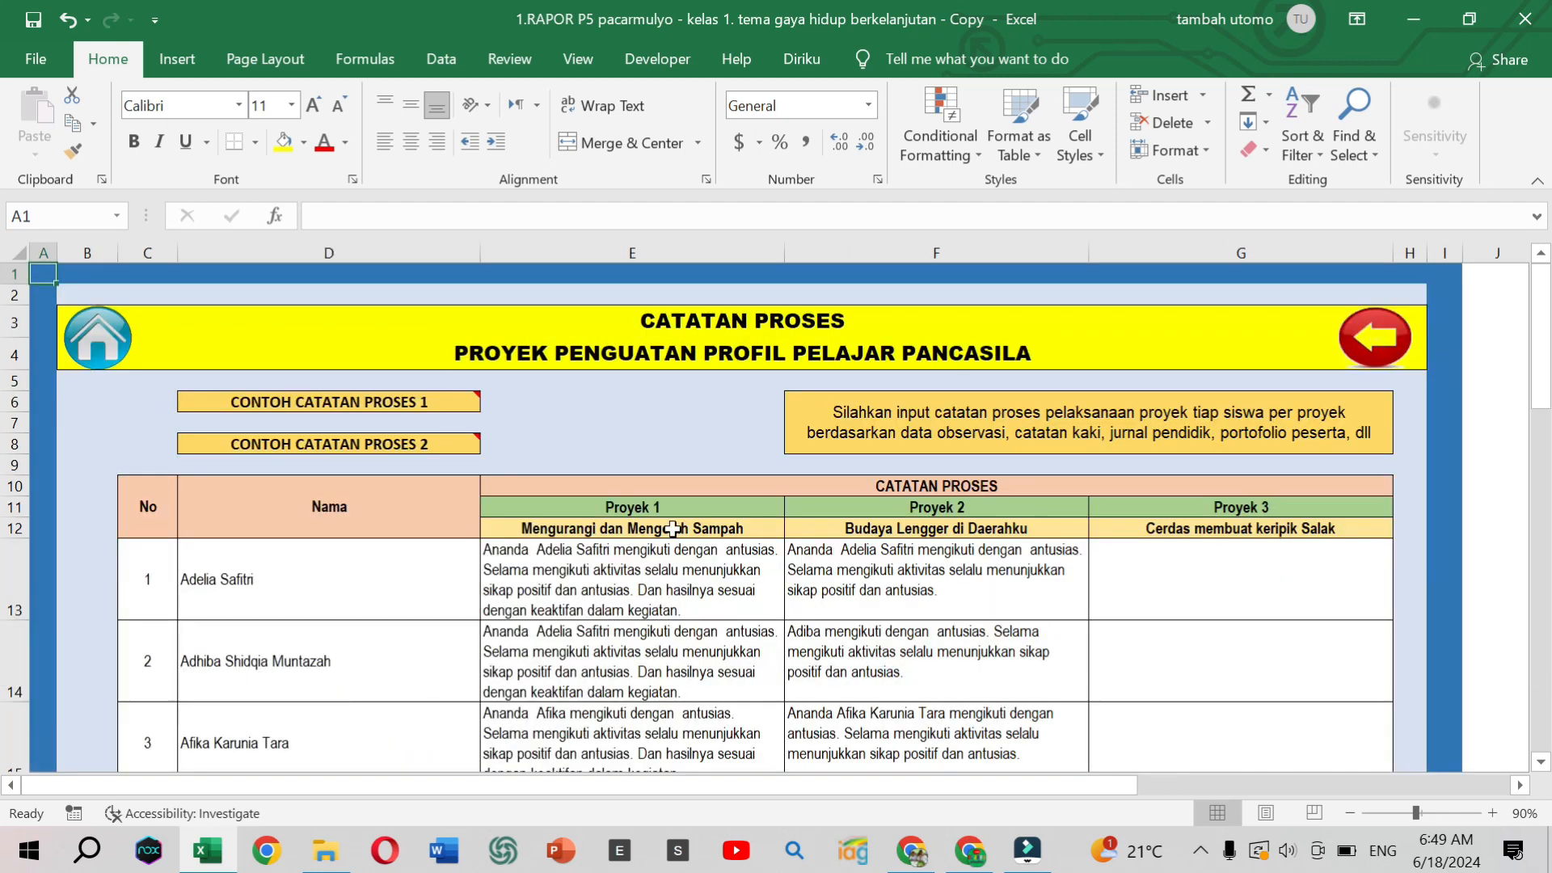
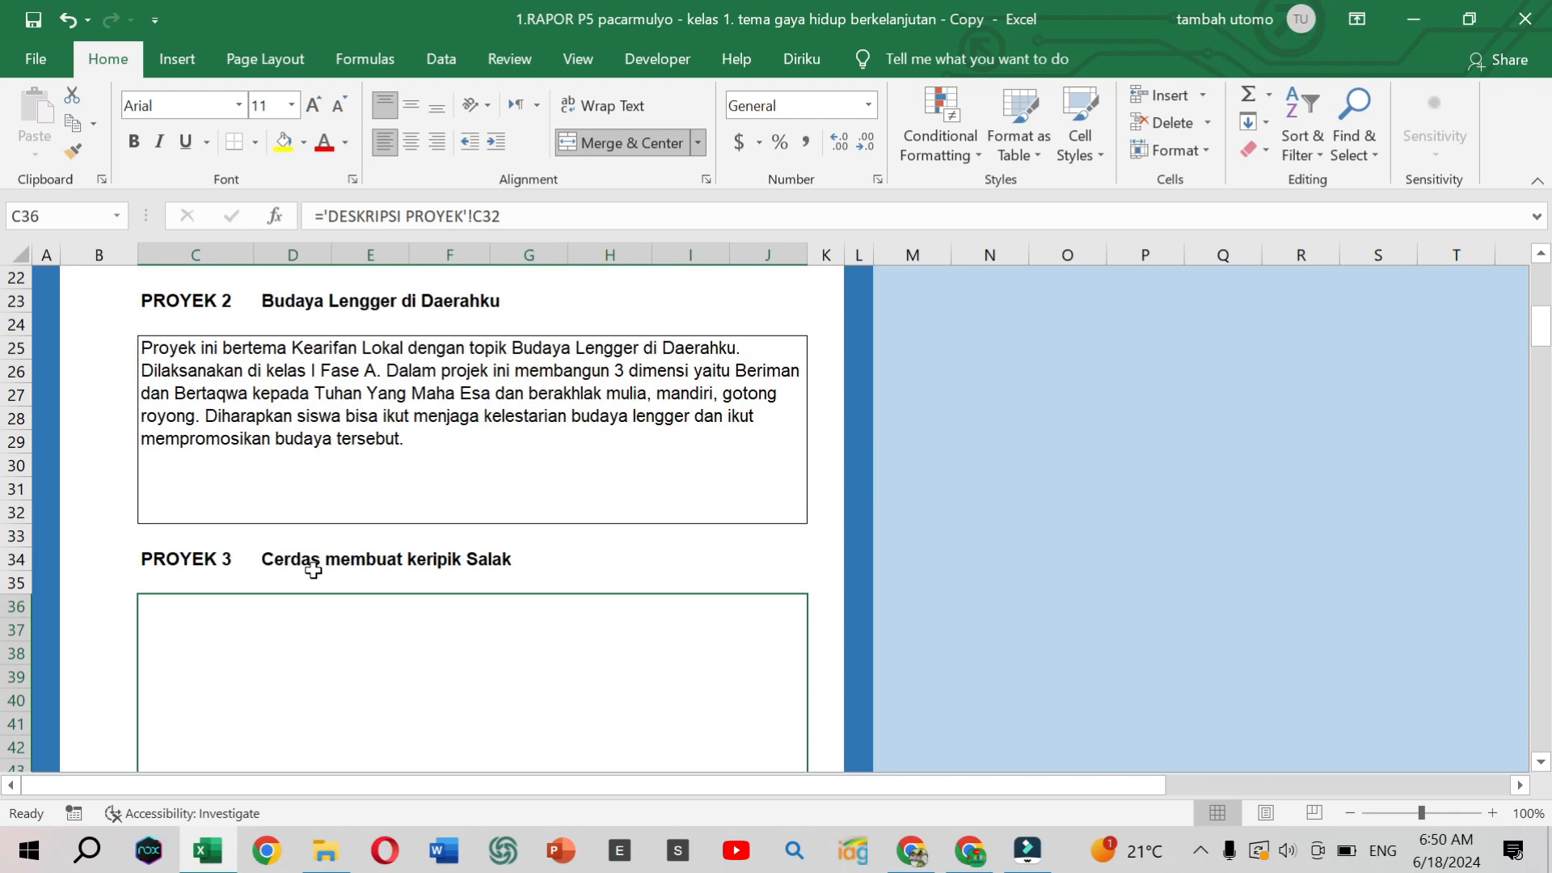
- Review the project report's descriptions, assessment tables and Catatan Proses for all three projects
{"action": "scroll", "coordinate": [350, 589], "scroll_direction": "down", "scroll_amount": 4}
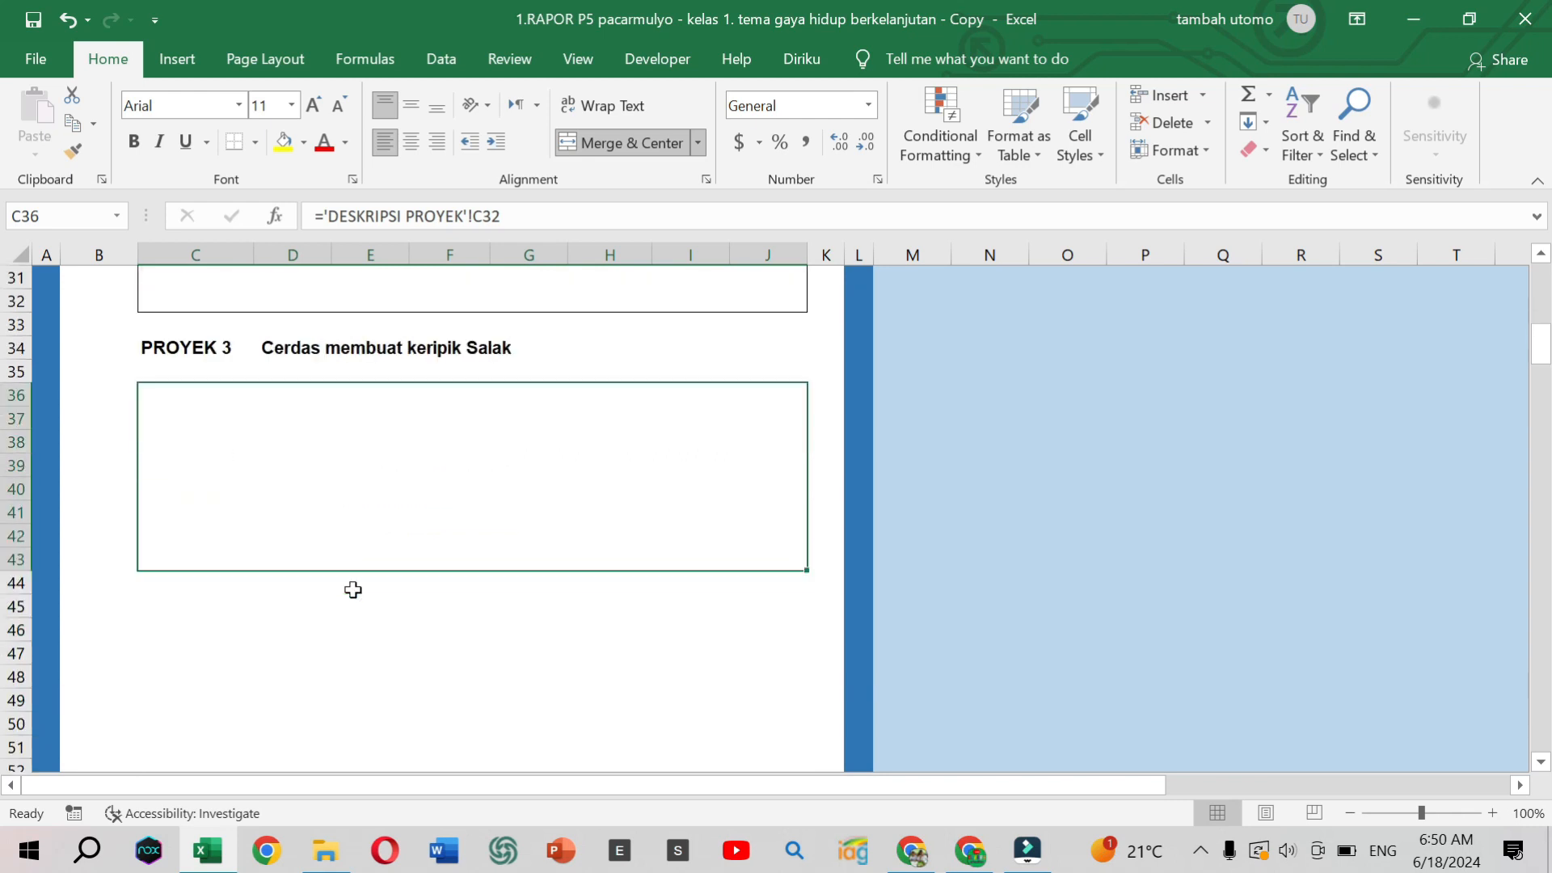
{"action": "scroll", "coordinate": [354, 591], "scroll_direction": "down", "scroll_amount": 8}
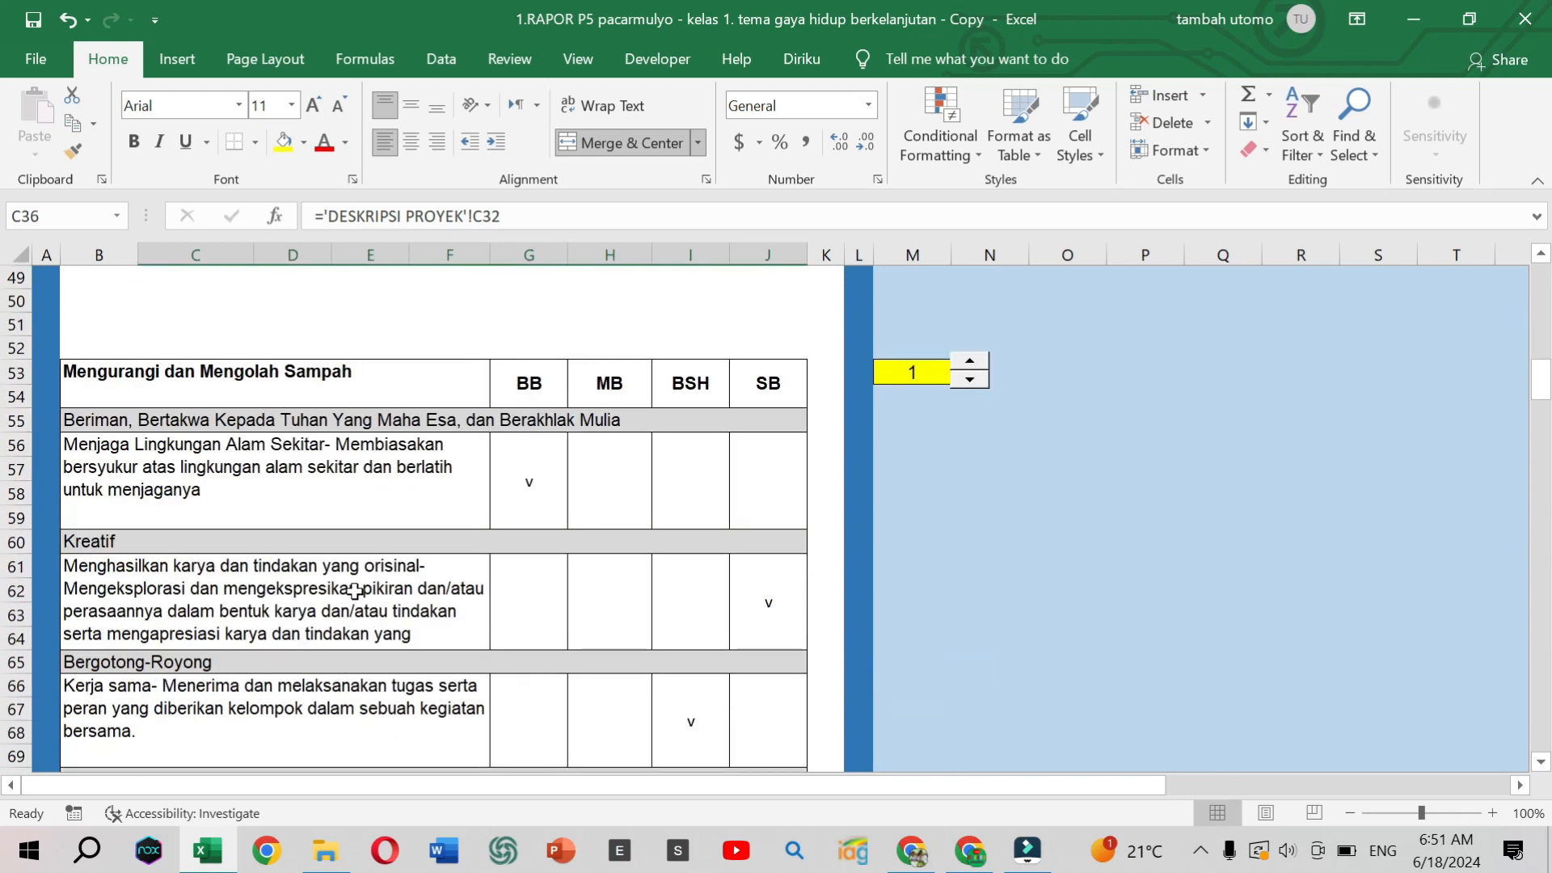
{"action": "scroll", "coordinate": [355, 592], "scroll_direction": "down", "scroll_amount": 3}
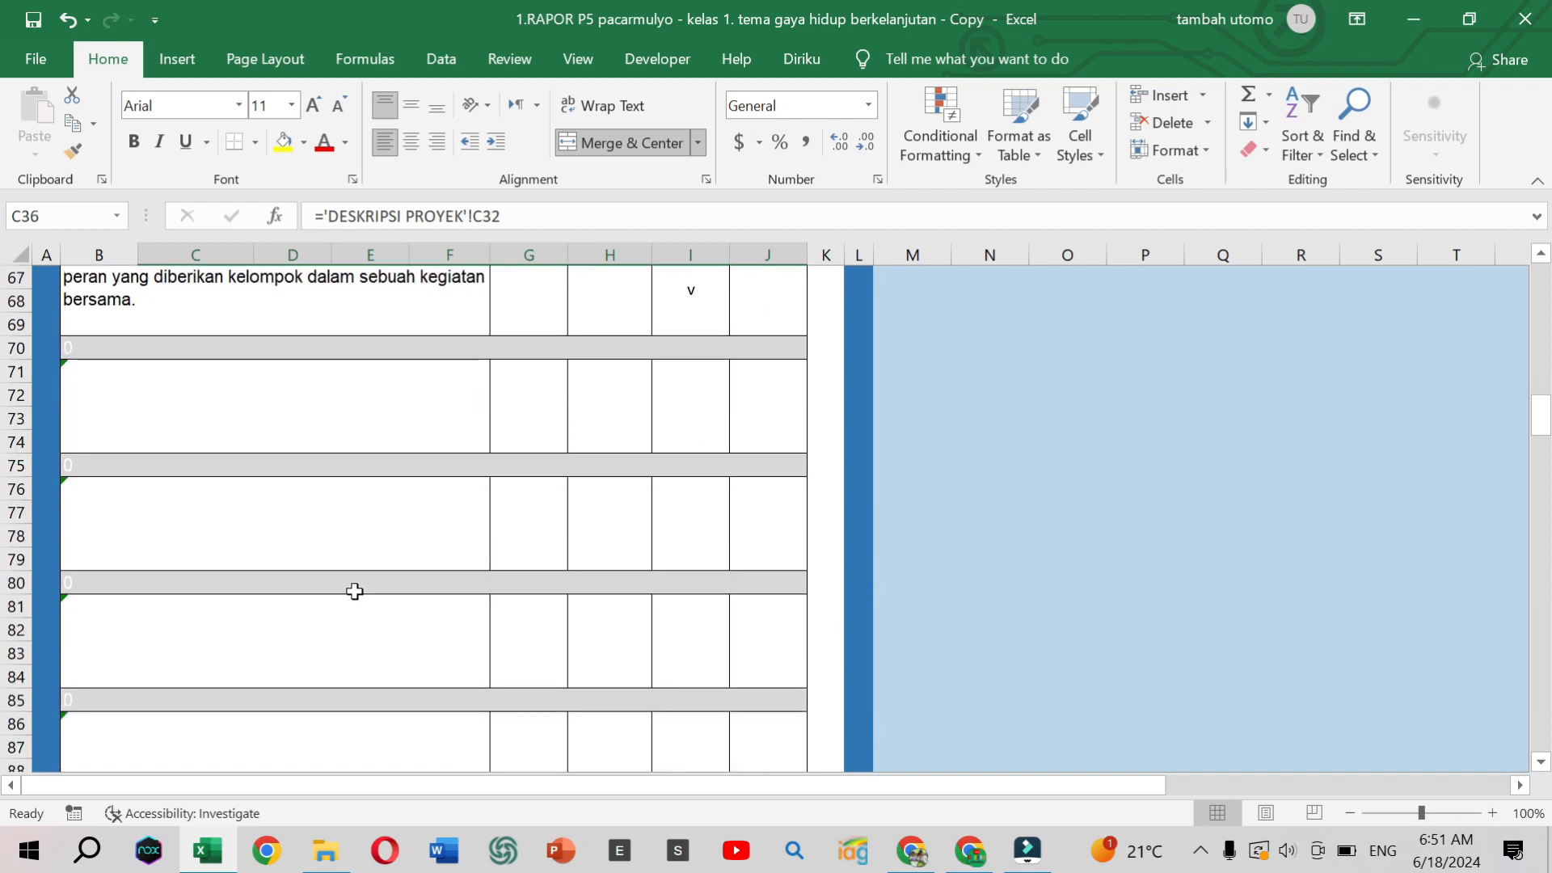
{"action": "scroll", "coordinate": [355, 591], "scroll_direction": "down", "scroll_amount": 5}
{"action": "scroll", "coordinate": [355, 592], "scroll_direction": "down", "scroll_amount": 6}
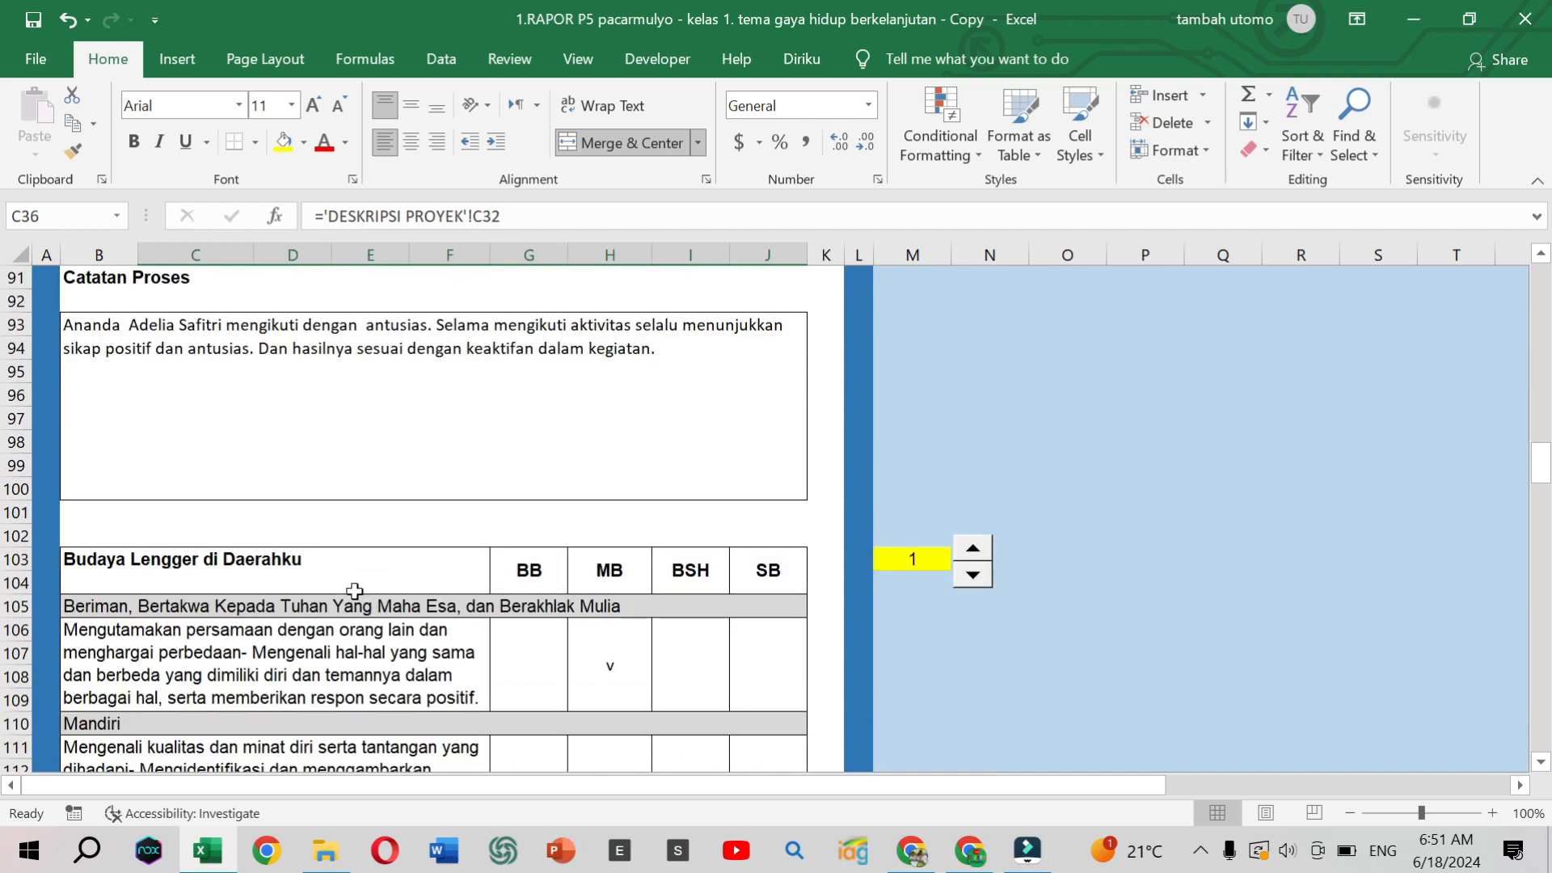
{"action": "scroll", "coordinate": [354, 592], "scroll_direction": "down", "scroll_amount": 10}
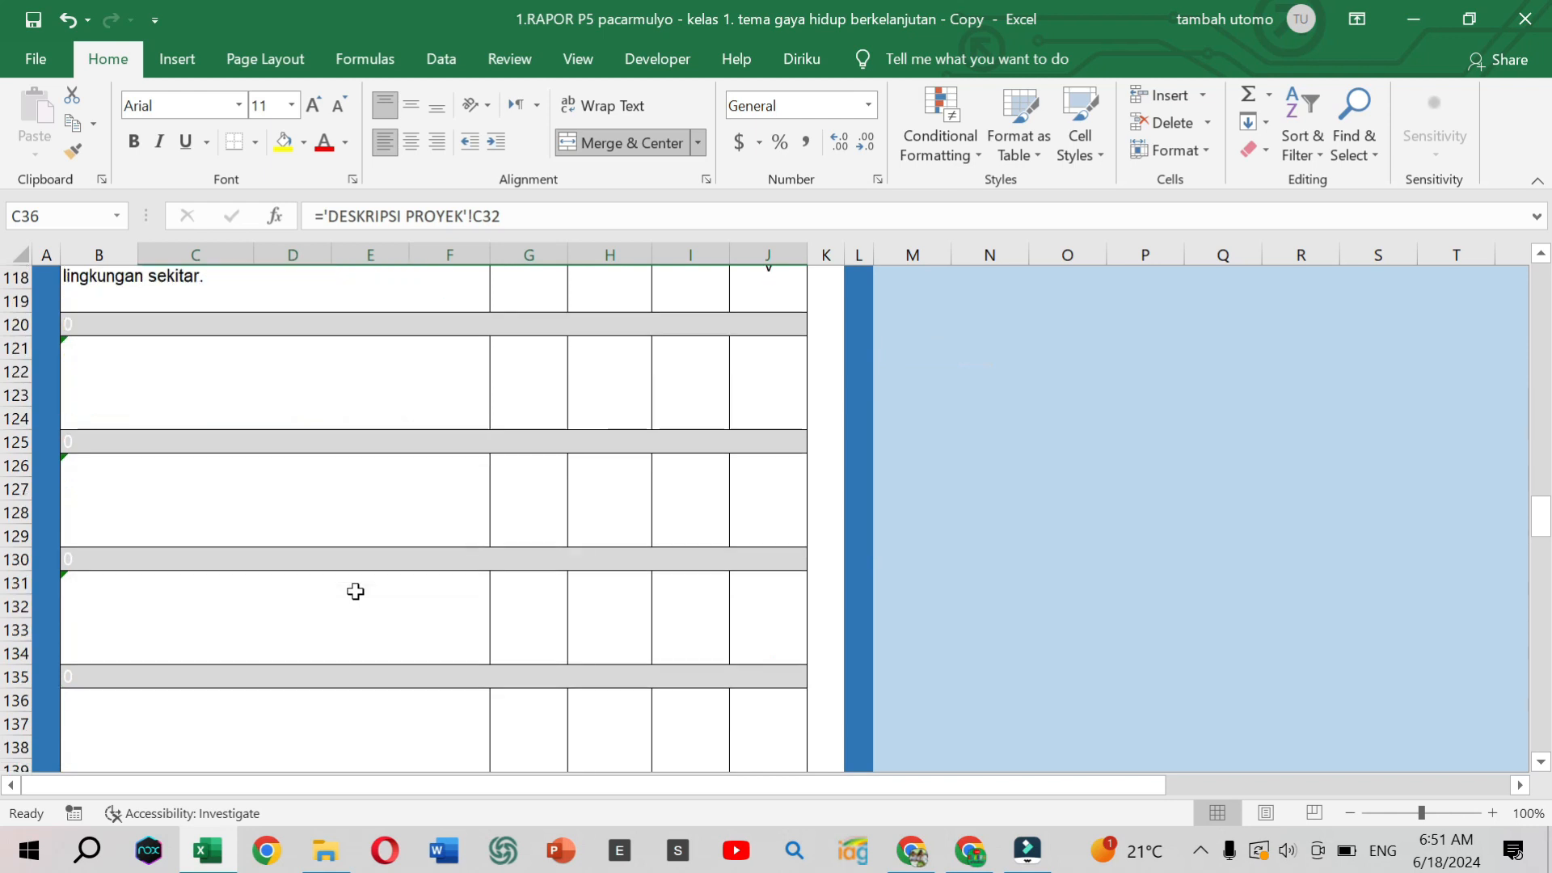
{"action": "scroll", "coordinate": [354, 591], "scroll_direction": "down", "scroll_amount": 1}
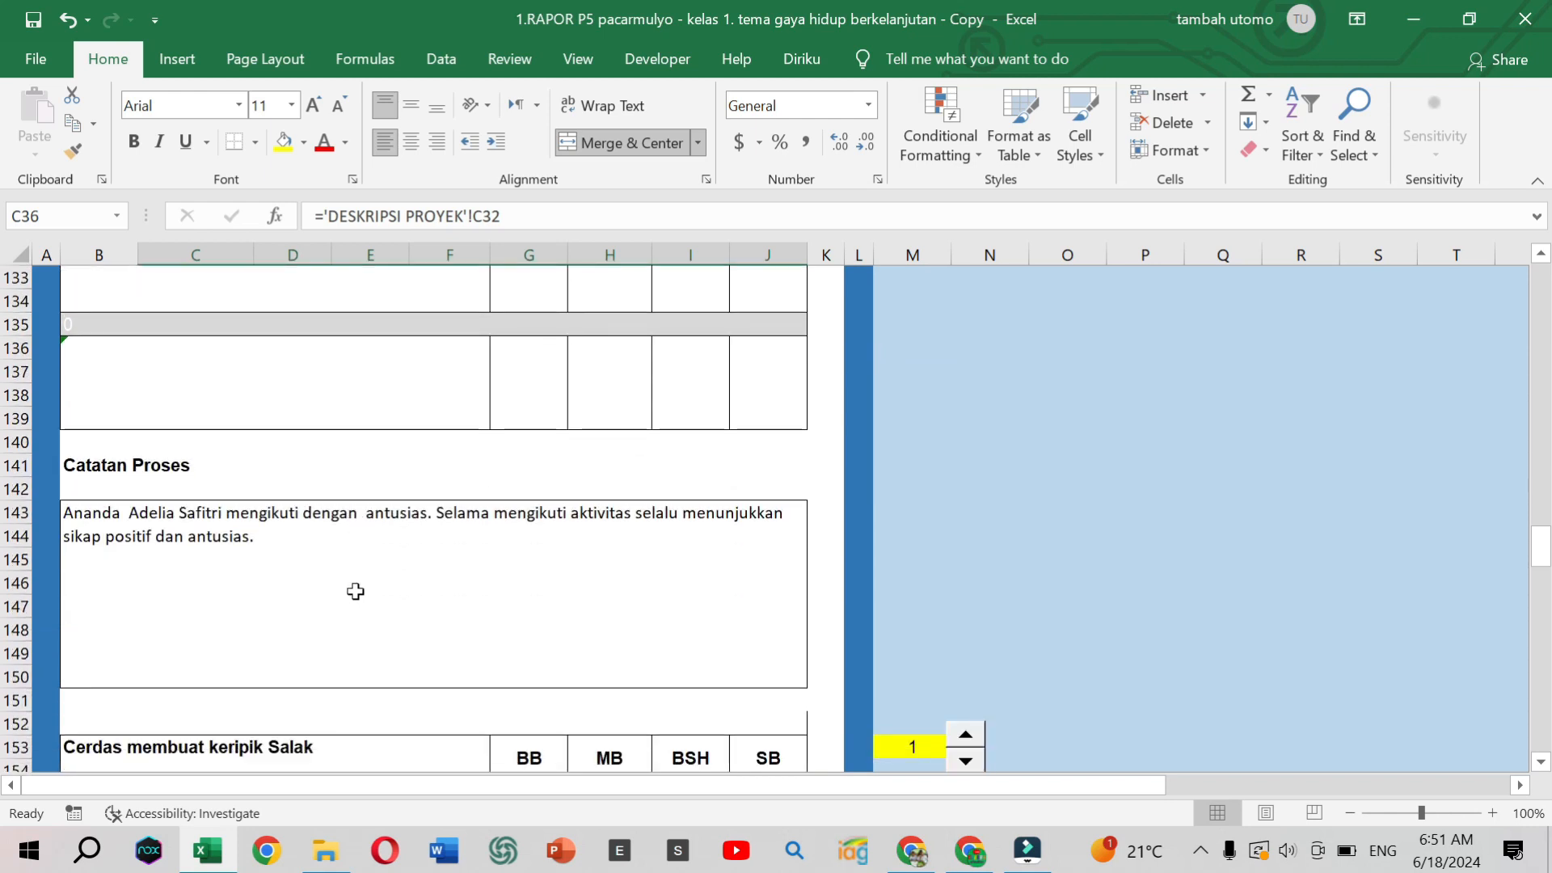
{"action": "scroll", "coordinate": [355, 592], "scroll_direction": "down", "scroll_amount": 8}
{"action": "scroll", "coordinate": [356, 587], "scroll_direction": "down", "scroll_amount": 7}
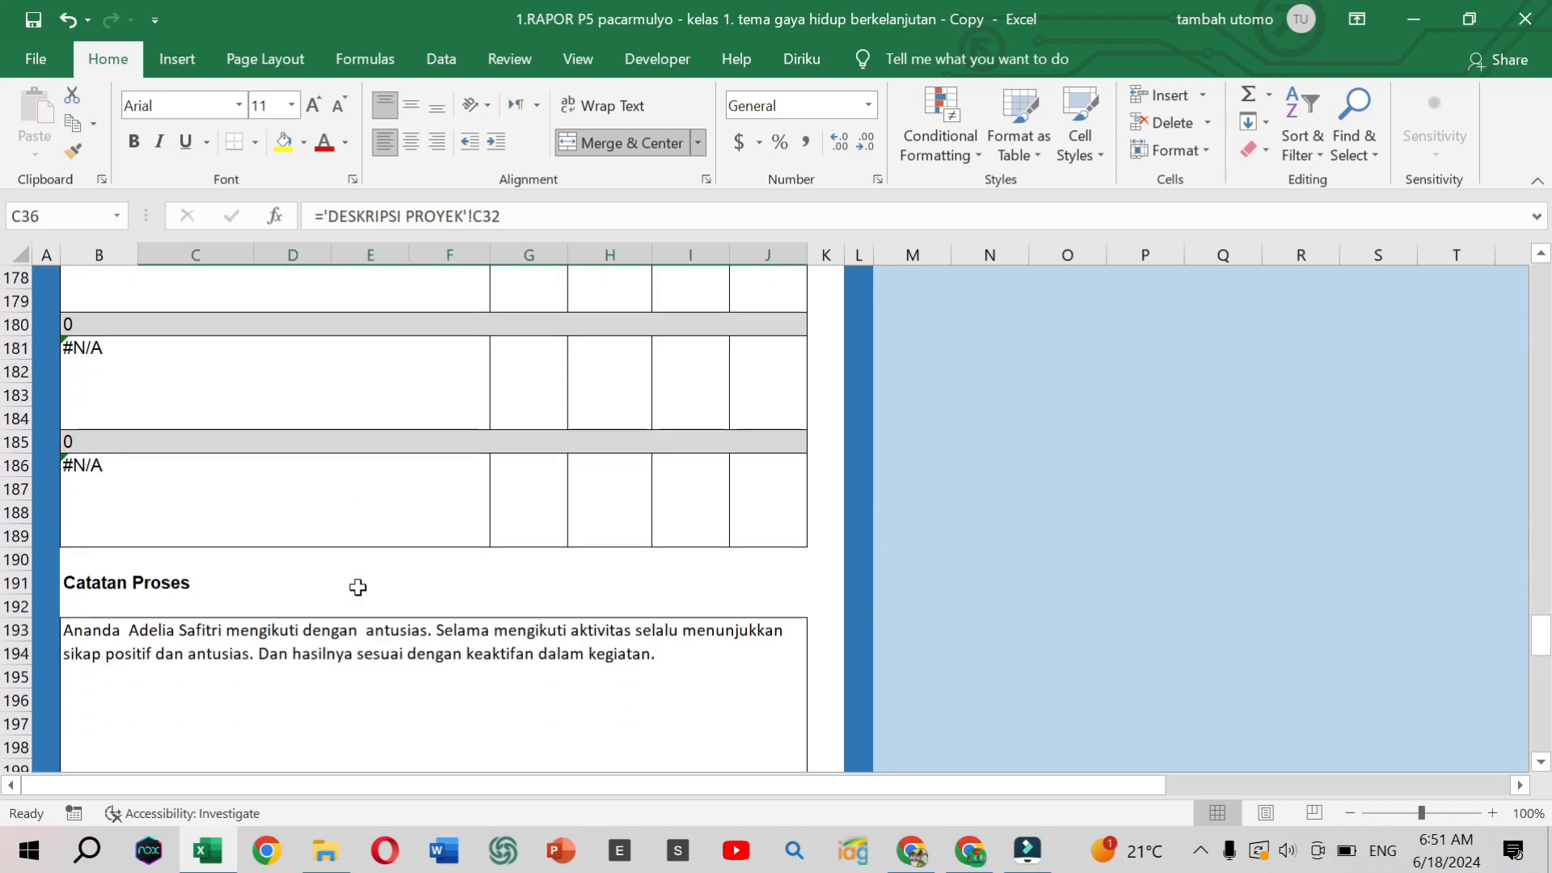
{"action": "scroll", "coordinate": [358, 587], "scroll_direction": "down", "scroll_amount": 2}
{"action": "scroll", "coordinate": [358, 588], "scroll_direction": "up", "scroll_amount": 9}
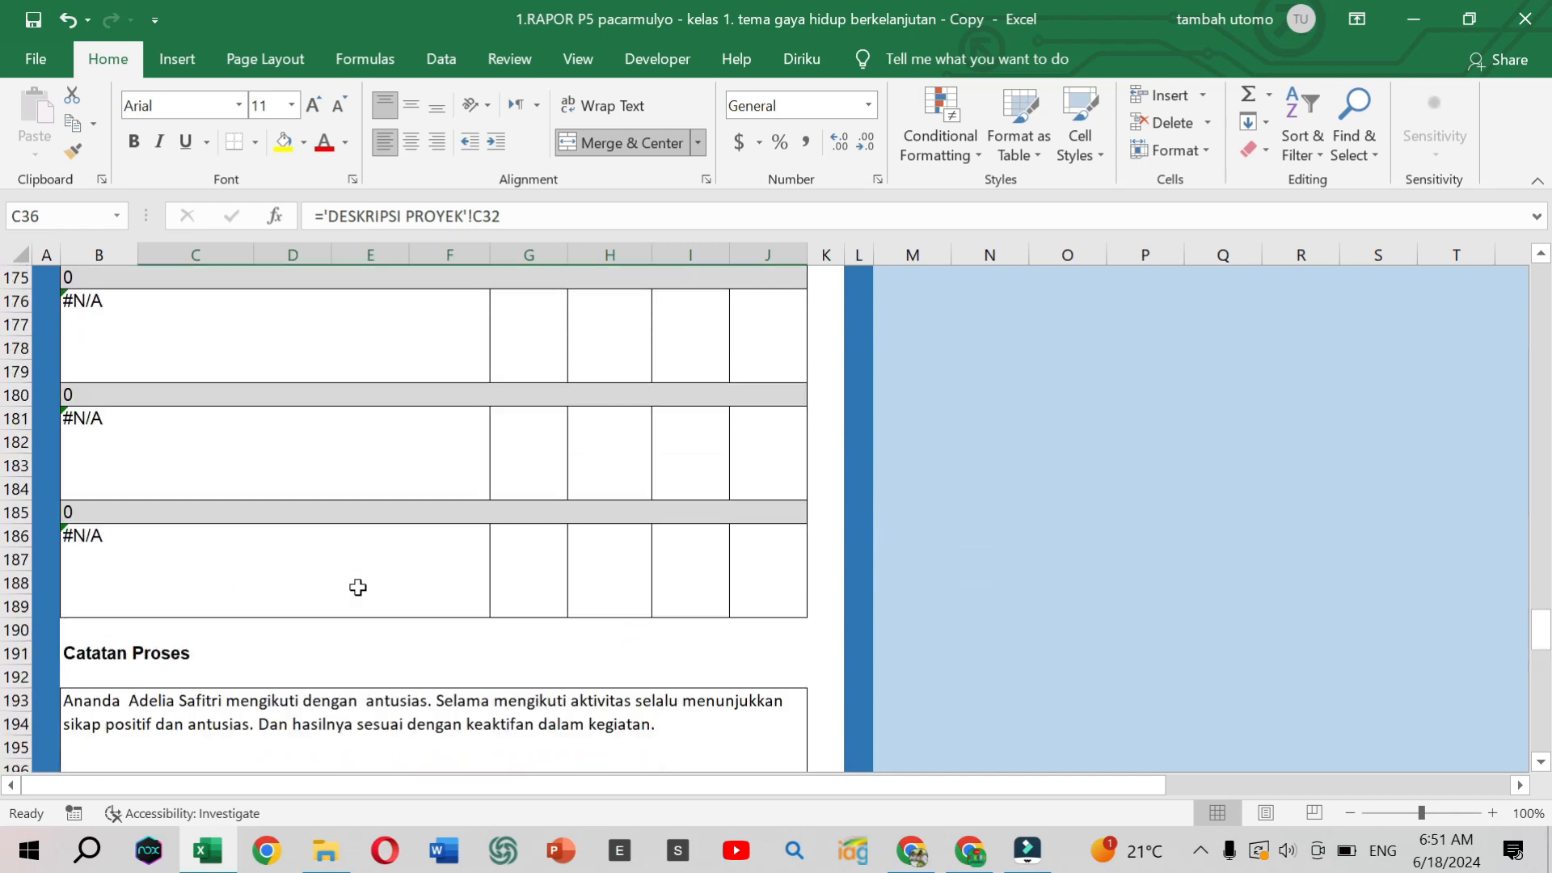
{"action": "scroll", "coordinate": [358, 588], "scroll_direction": "up", "scroll_amount": 20}
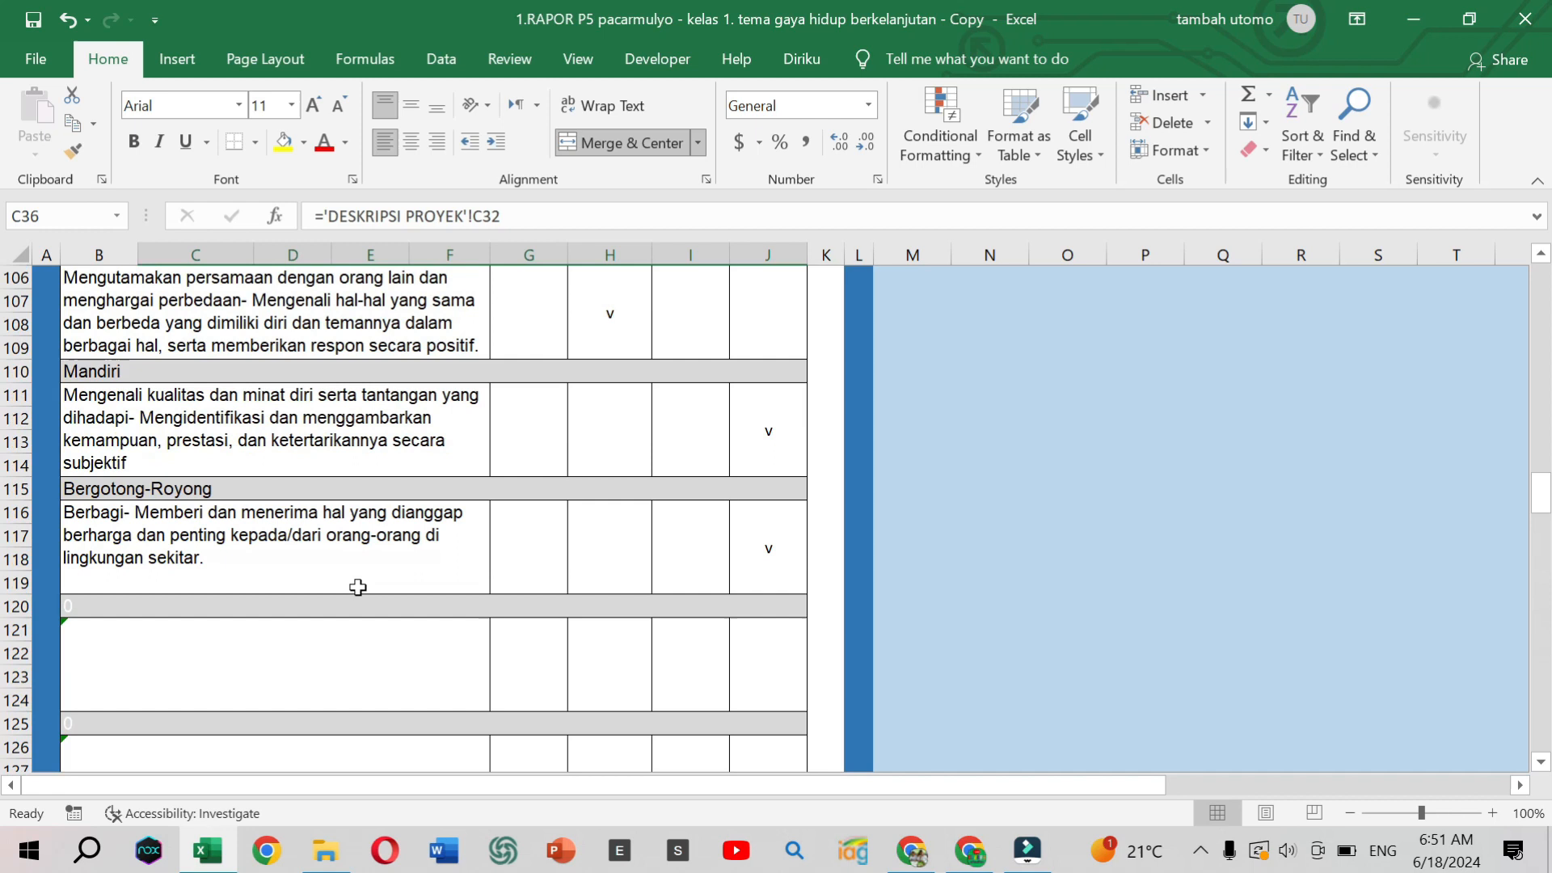
{"action": "scroll", "coordinate": [358, 588], "scroll_direction": "up", "scroll_amount": 20}
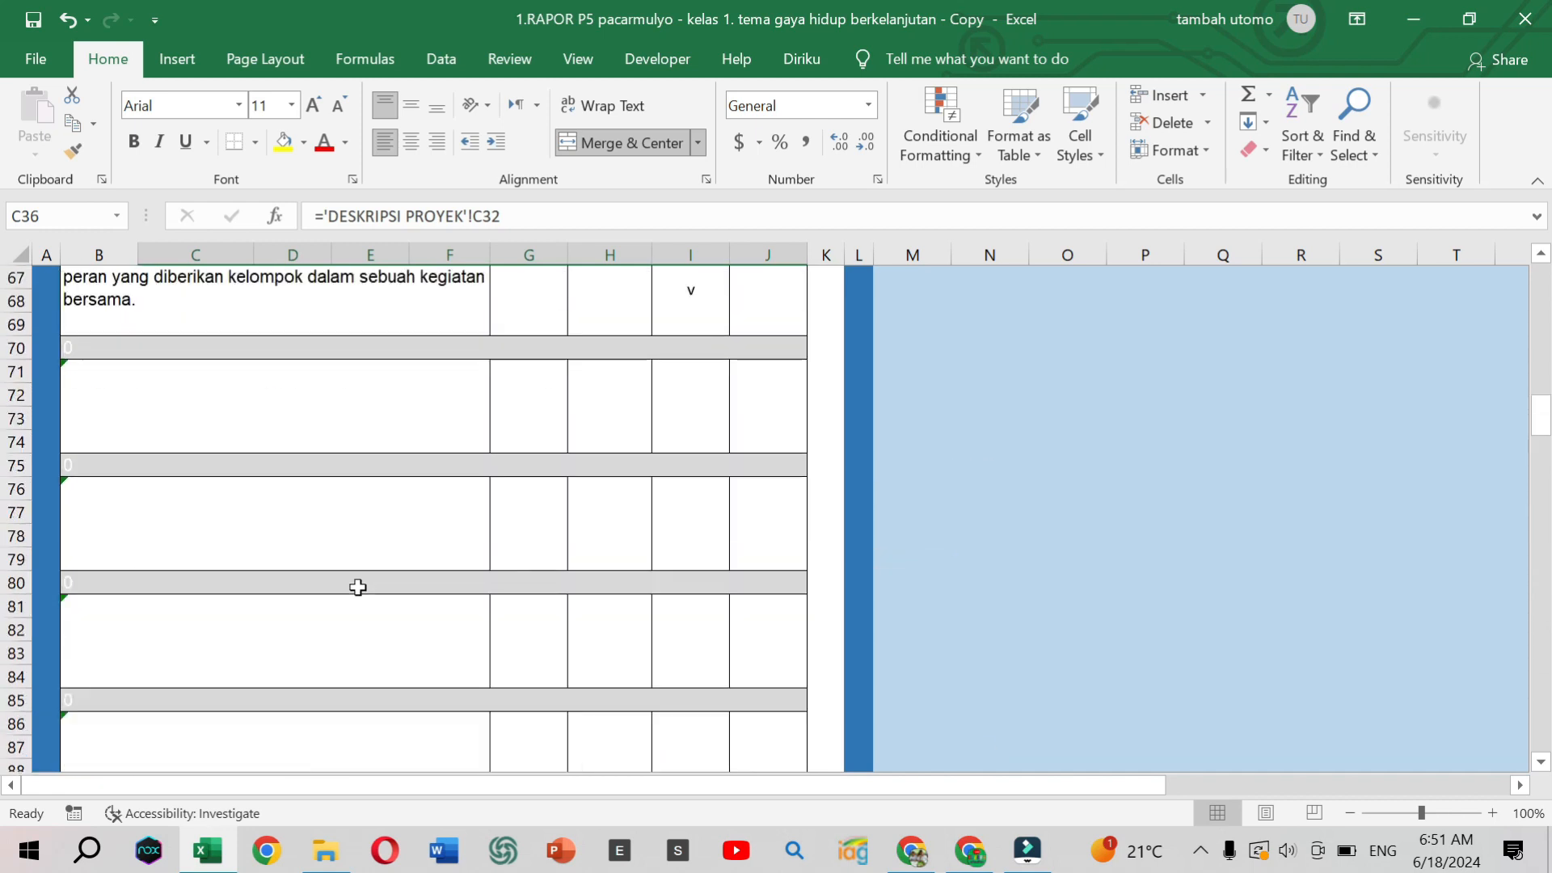
{"action": "scroll", "coordinate": [358, 588], "scroll_direction": "down", "scroll_amount": 2}
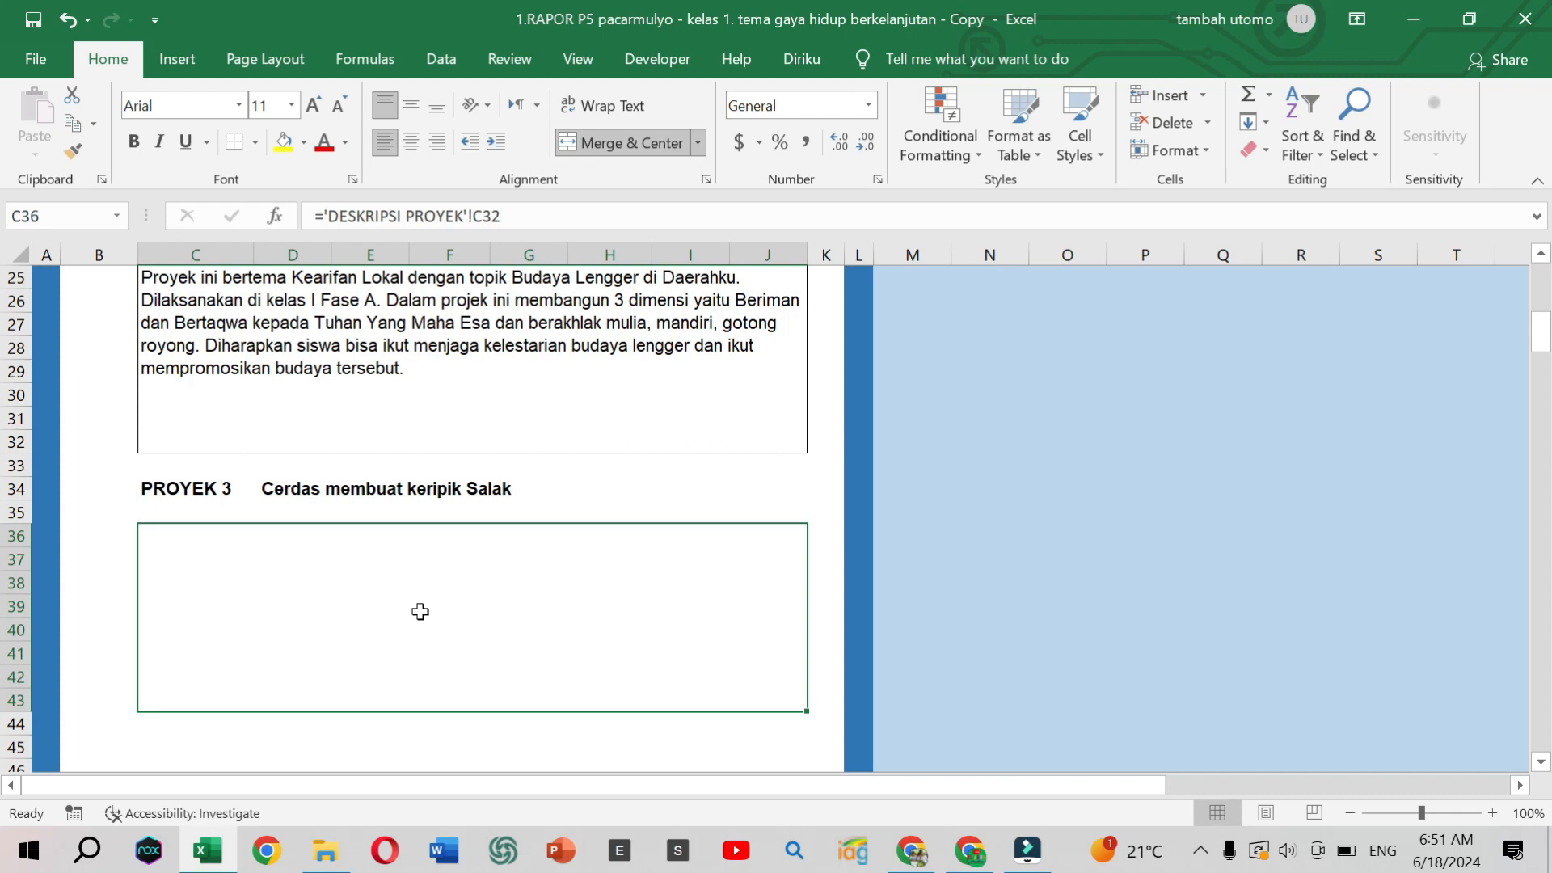
- Copy the Proyek 2 description cell and select the empty Proyek 3 description cell
{"action": "scroll", "coordinate": [694, 517], "scroll_direction": "up", "scroll_amount": 2}
{"action": "left_click", "coordinate": [555, 499]}
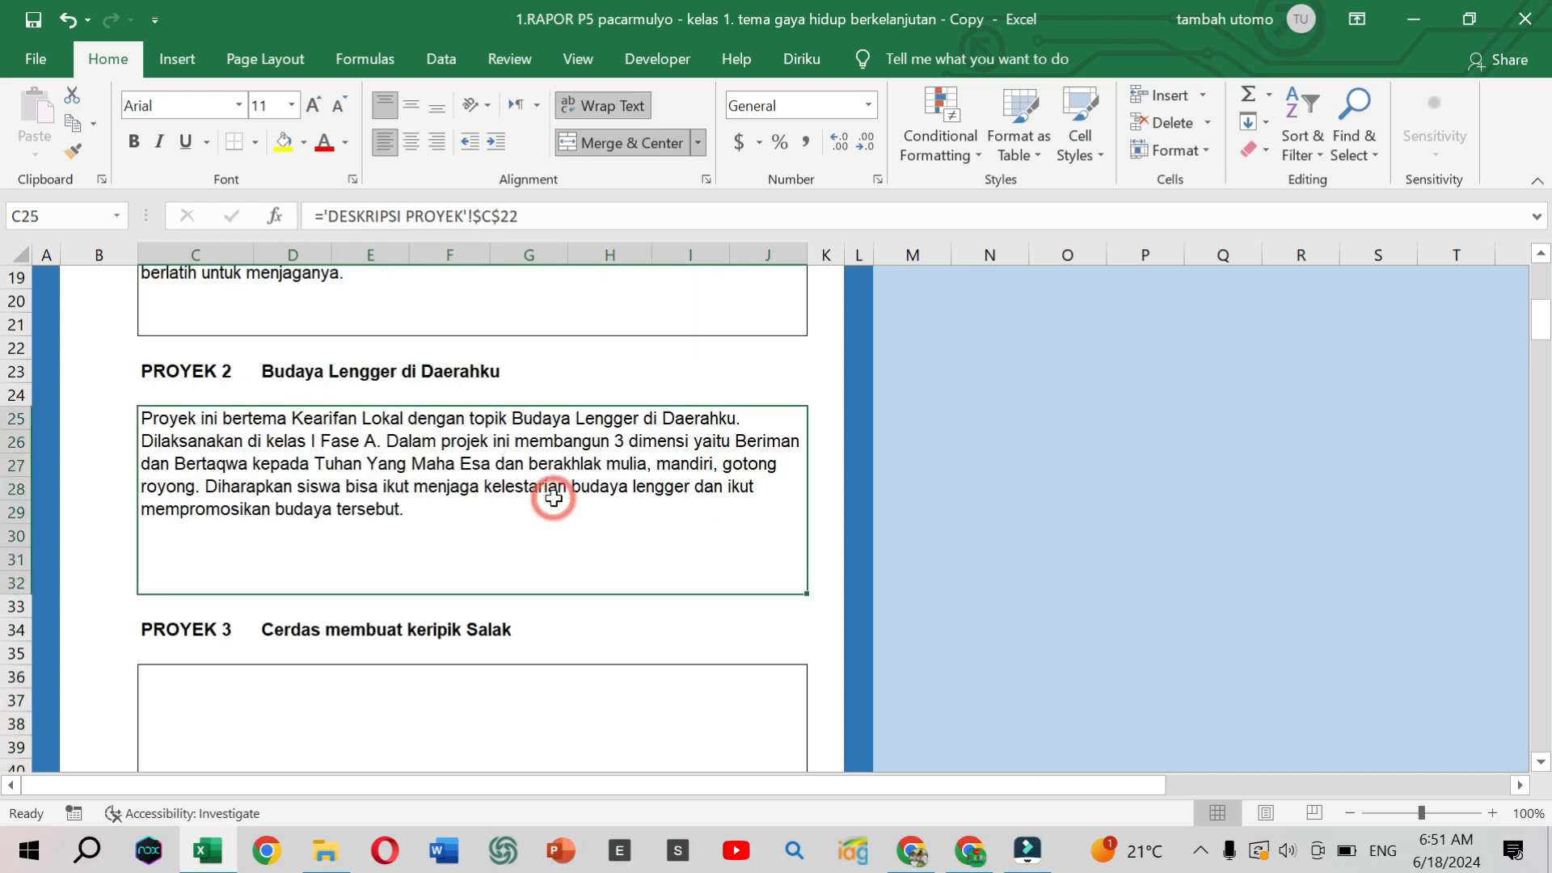
{"action": "key", "text": "ctrl+c"}
{"action": "scroll", "coordinate": [595, 502], "scroll_direction": "down", "scroll_amount": 3}
{"action": "left_click", "coordinate": [483, 572]}
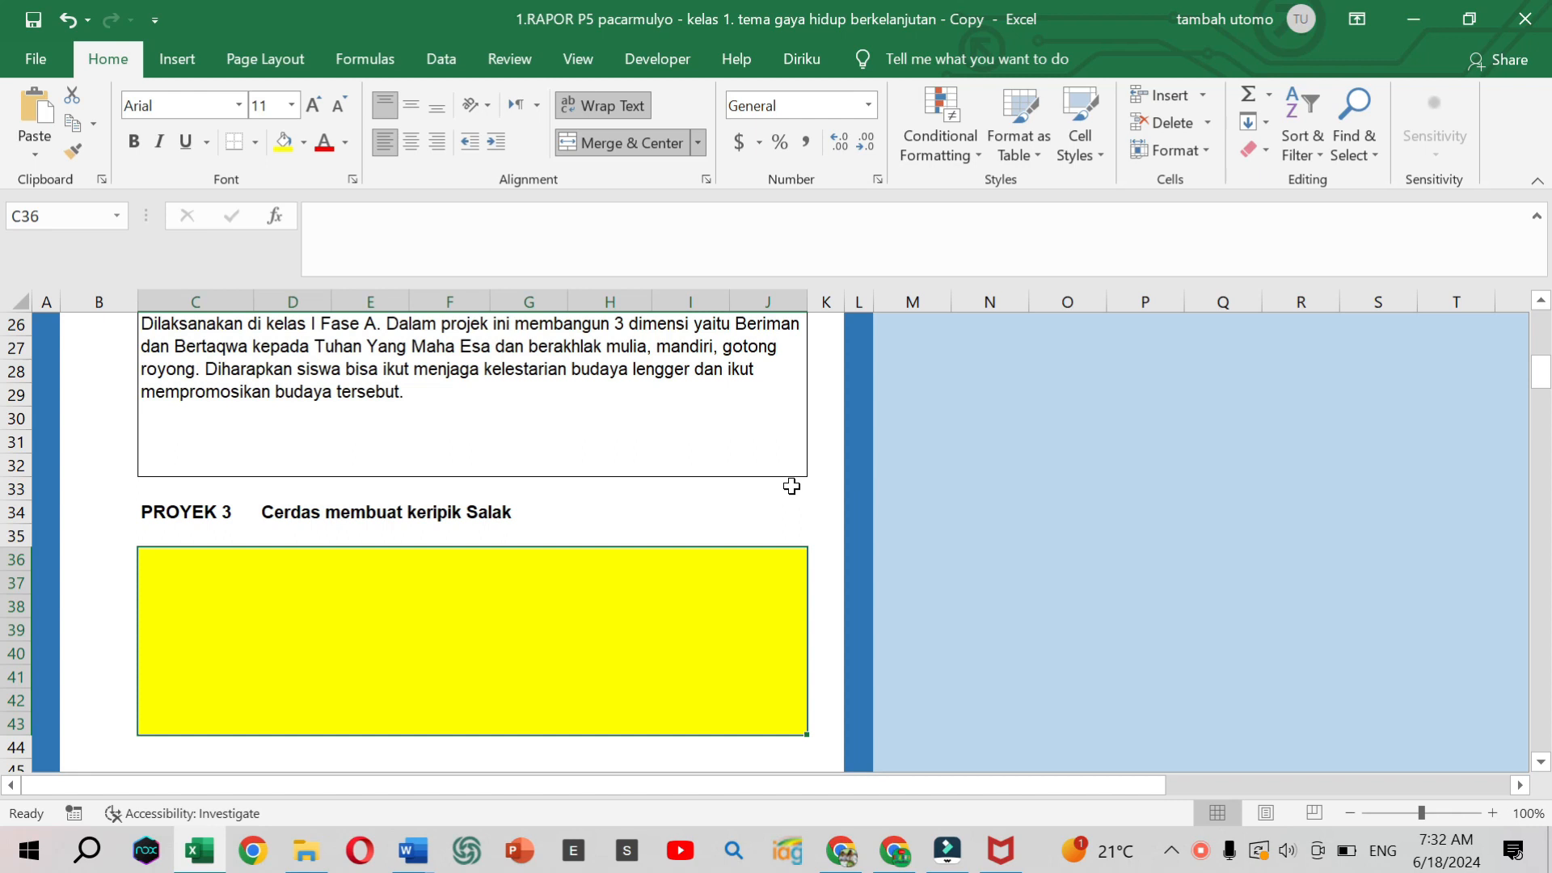
- Compare the Proyek 2 and Proyek 3 description boxes and inspect the formula behind the Proyek 2 description
{"action": "scroll", "coordinate": [791, 486], "scroll_direction": "up", "scroll_amount": 2}
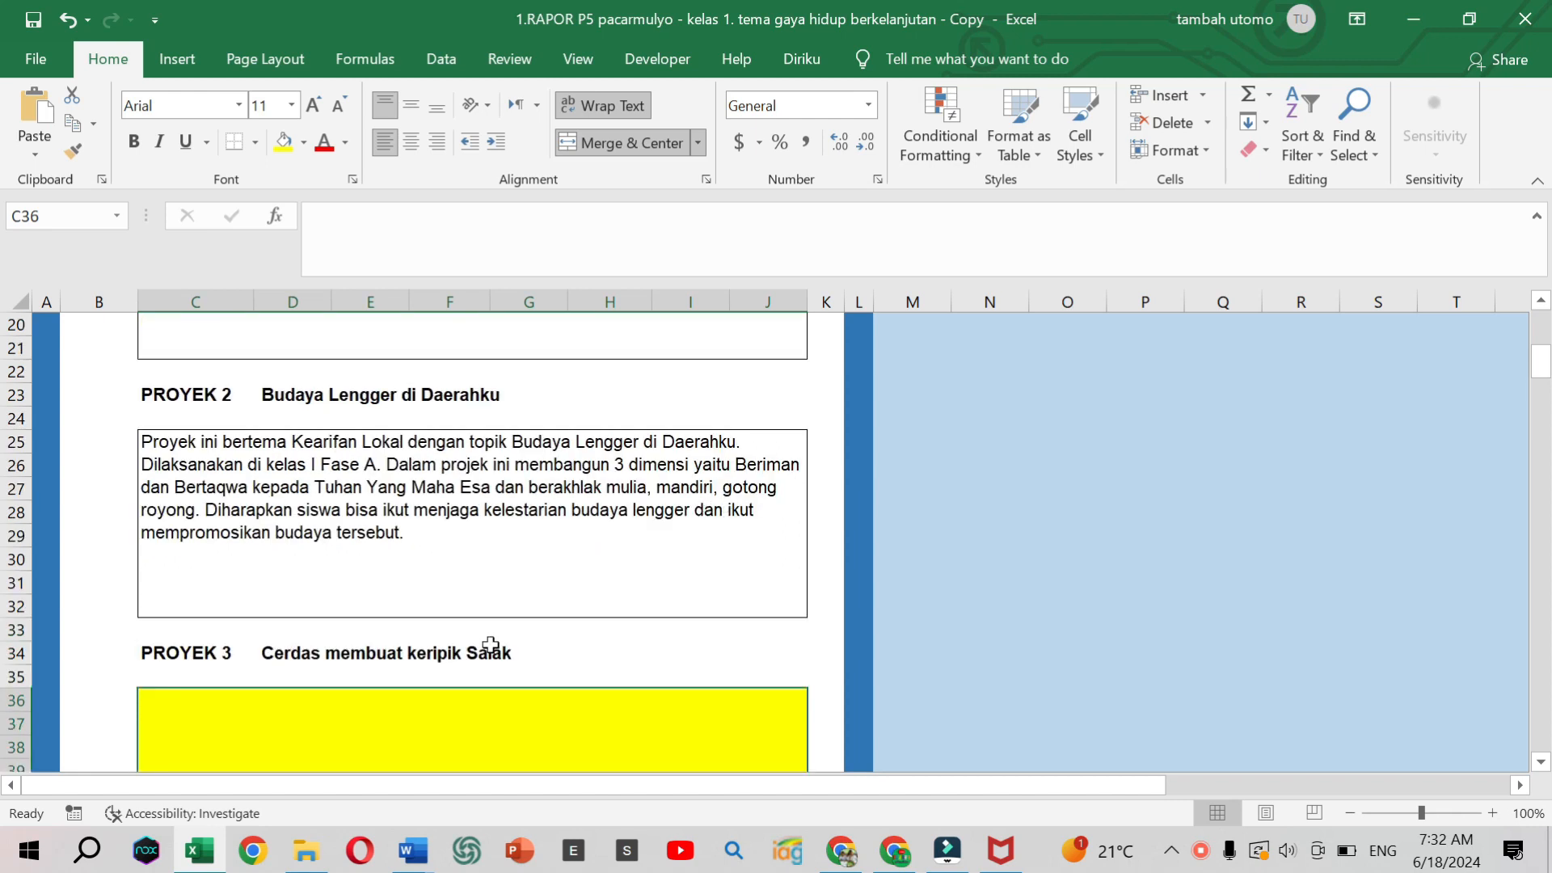
{"action": "scroll", "coordinate": [491, 644], "scroll_direction": "down", "scroll_amount": 2}
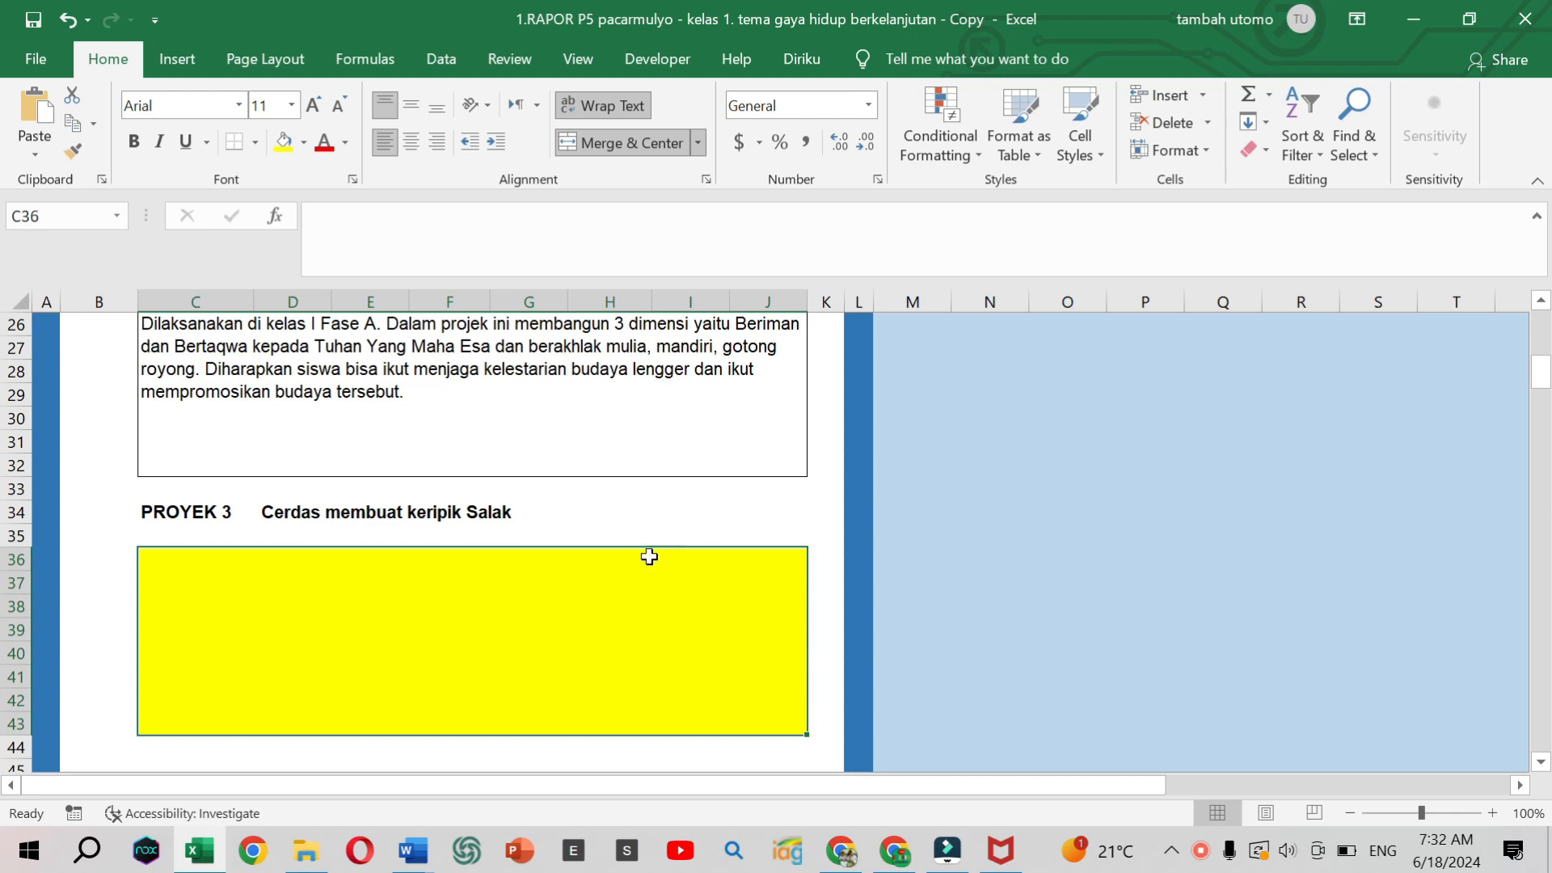
{"action": "scroll", "coordinate": [514, 580], "scroll_direction": "up", "scroll_amount": 3}
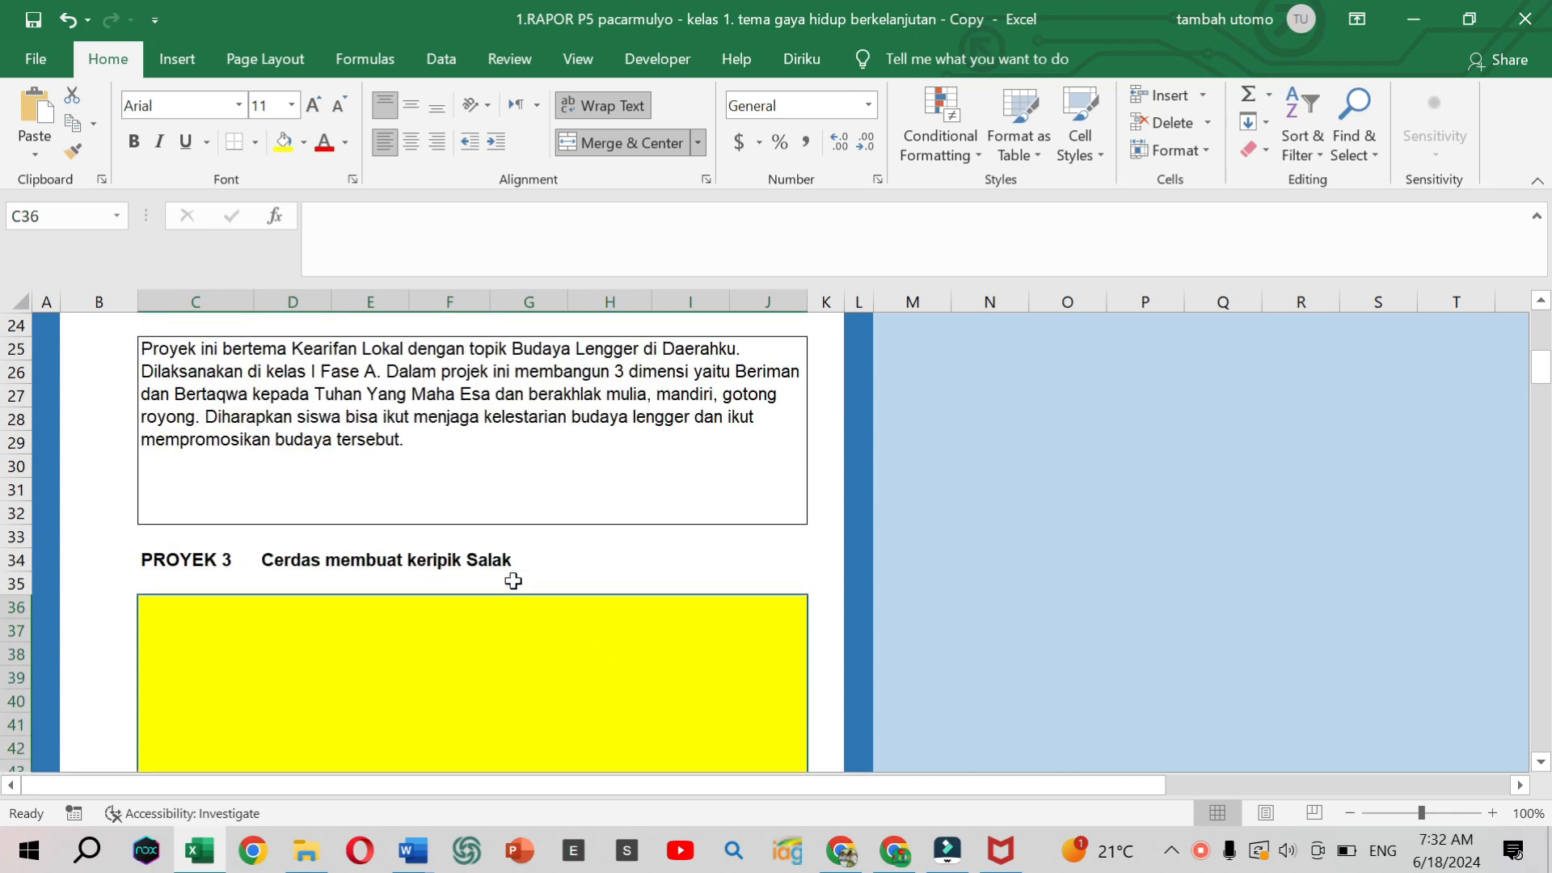
{"action": "scroll", "coordinate": [523, 580], "scroll_direction": "up", "scroll_amount": 1}
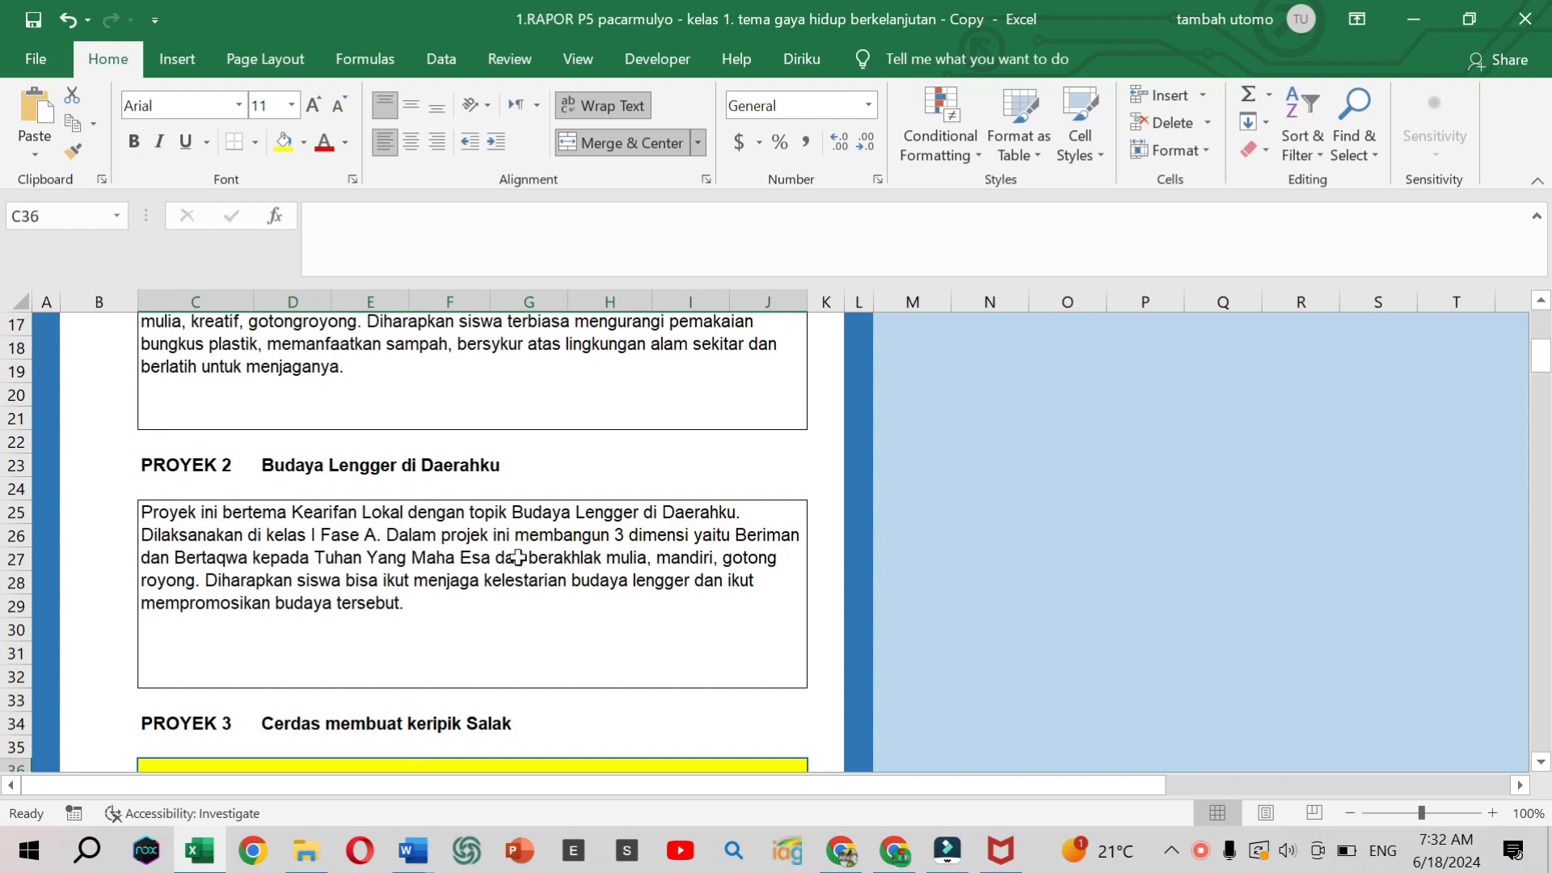
{"action": "left_click", "coordinate": [522, 570]}
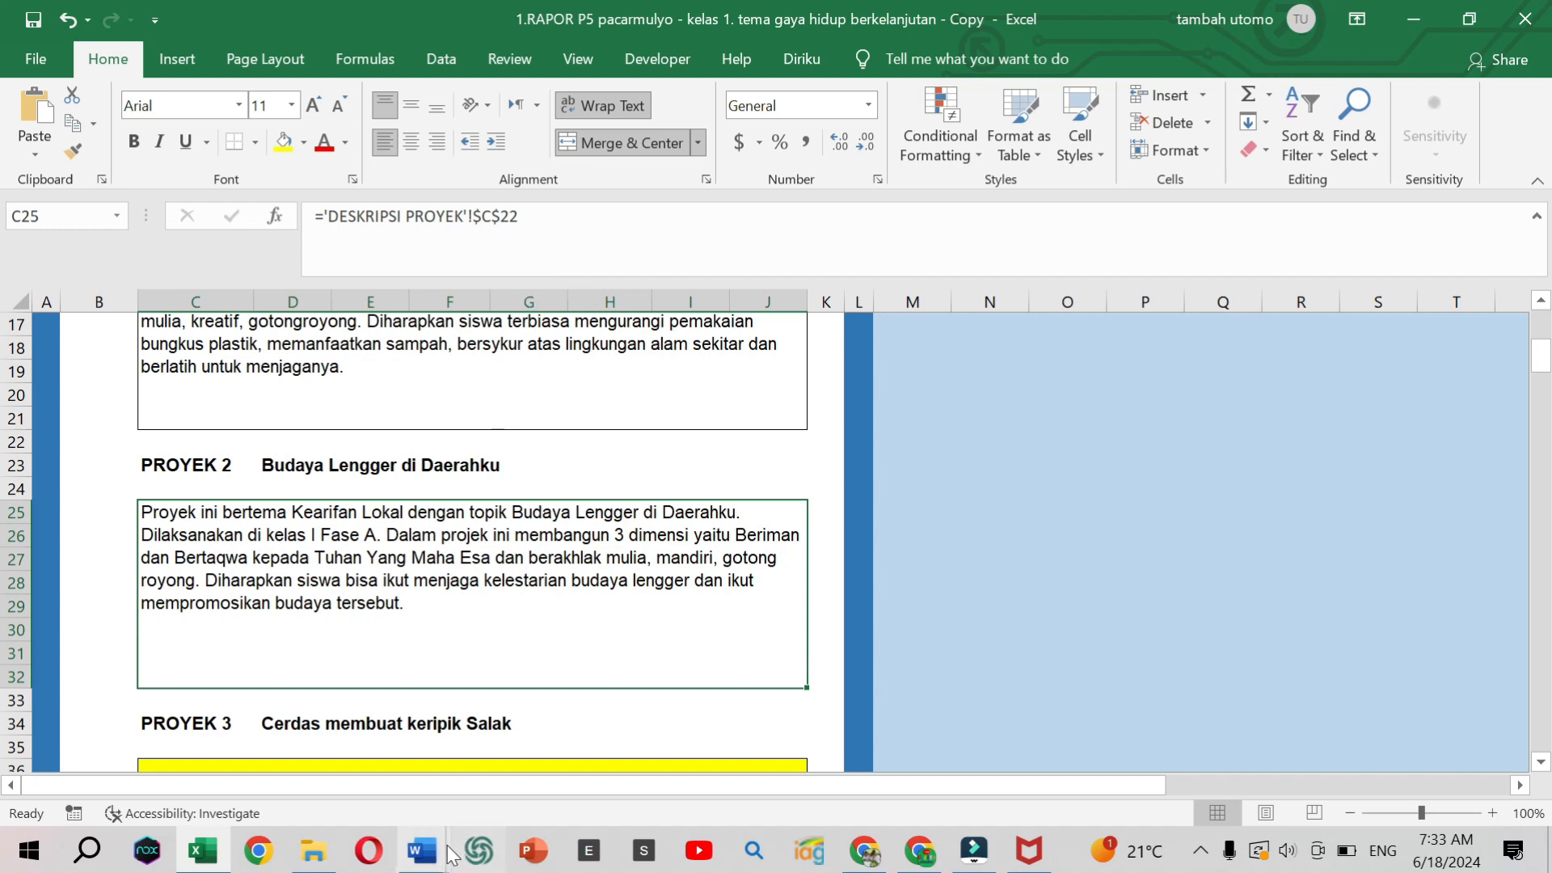
- Switch to Document1 in Word to check the reference 'DESKRIPSI PROYEK'!C32, and return to the Excel report workbook
{"action": "mouse_move", "coordinate": [431, 863]}
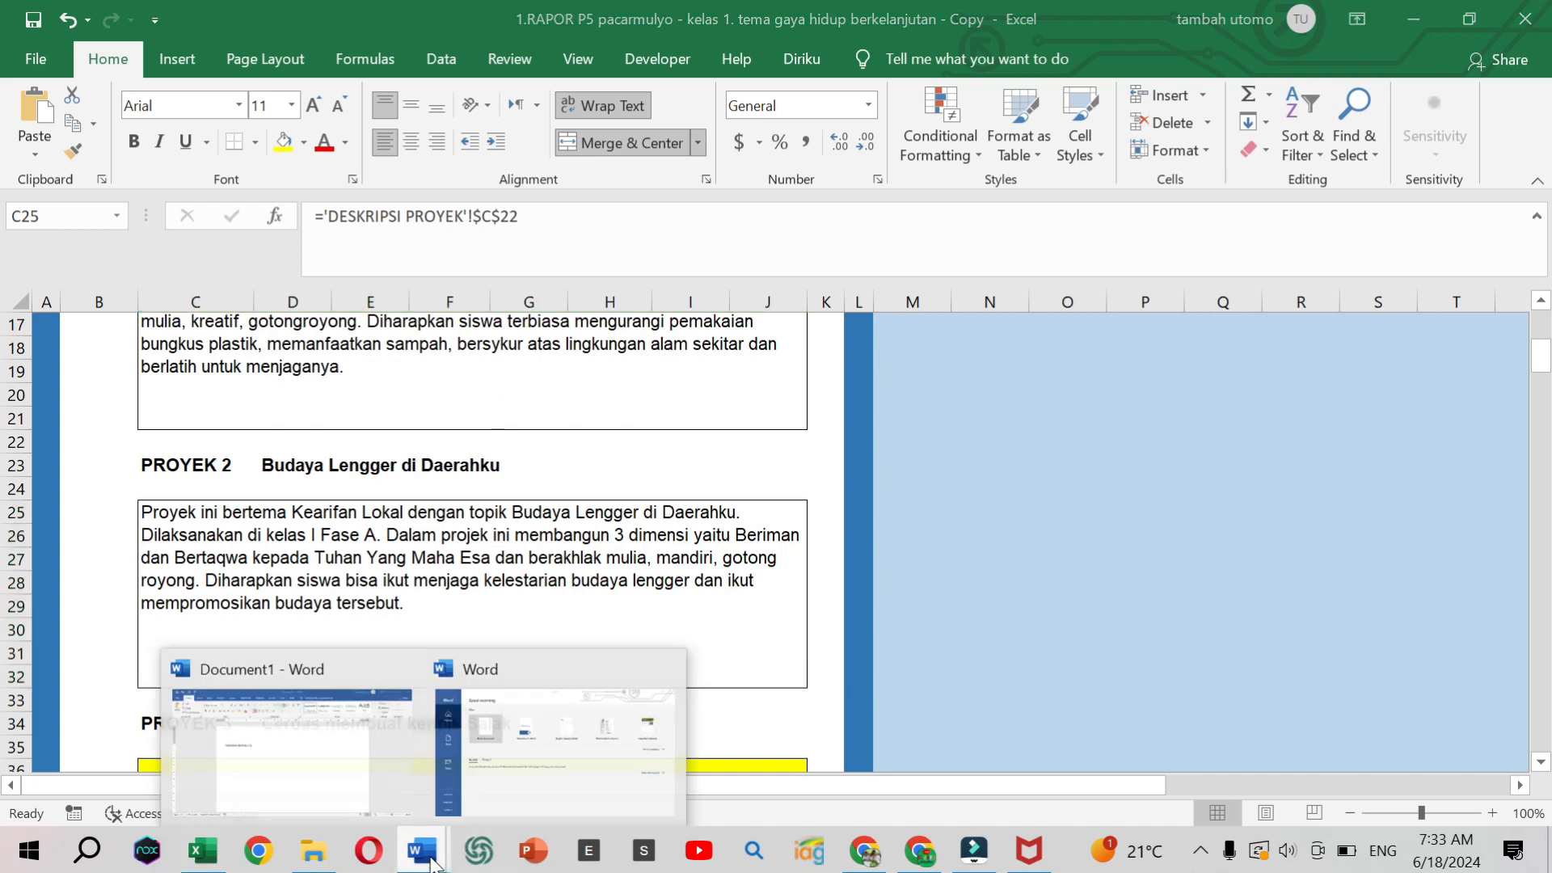
{"action": "left_click", "coordinate": [347, 784]}
{"action": "left_click", "coordinate": [544, 351]}
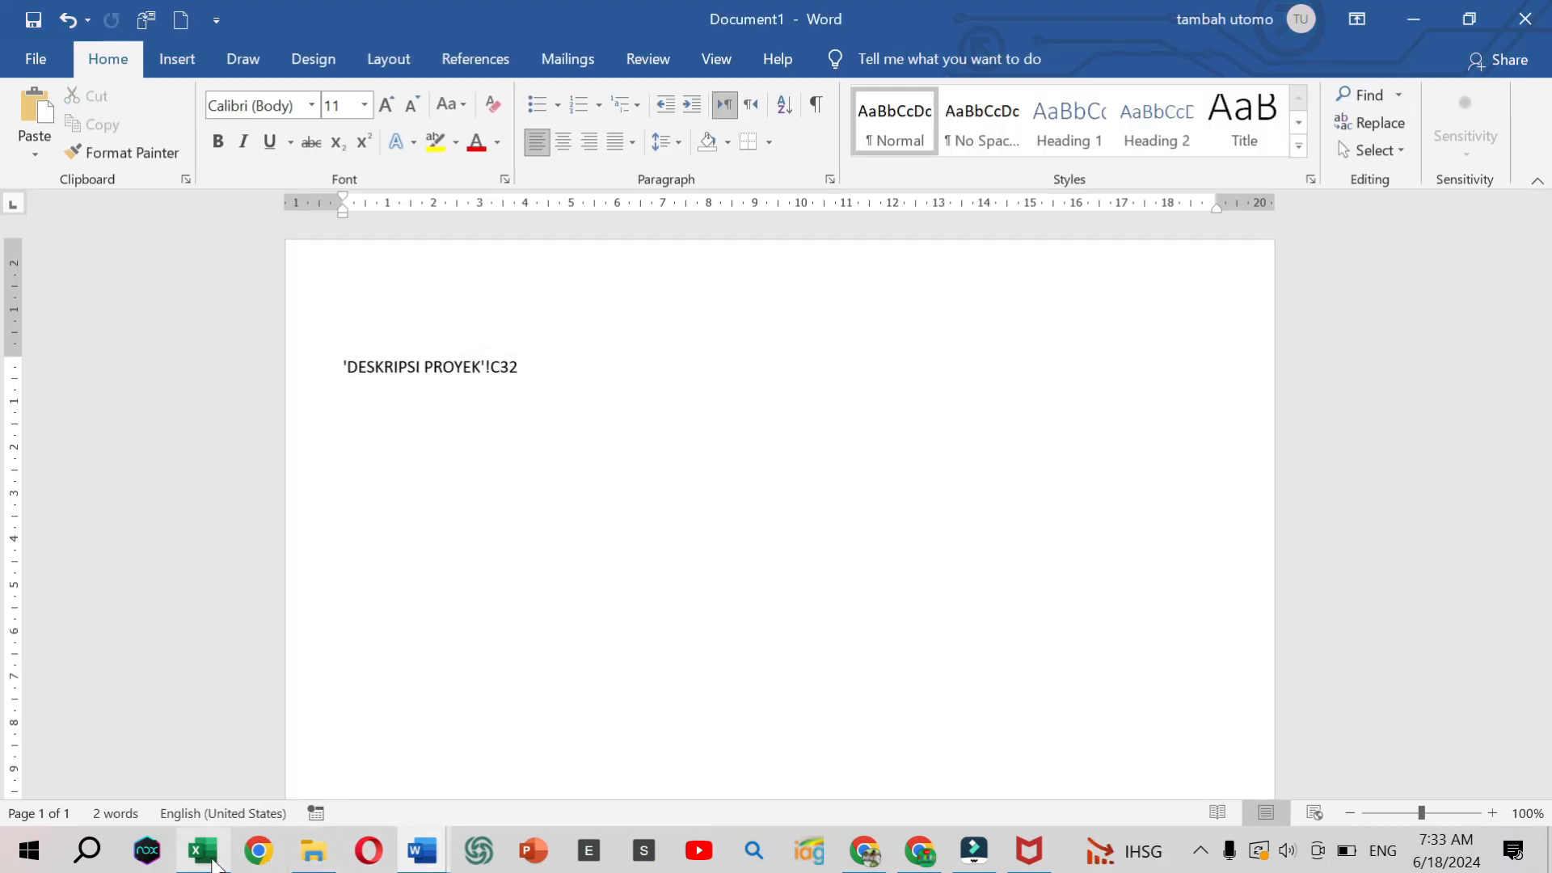
{"action": "left_click", "coordinate": [202, 850]}
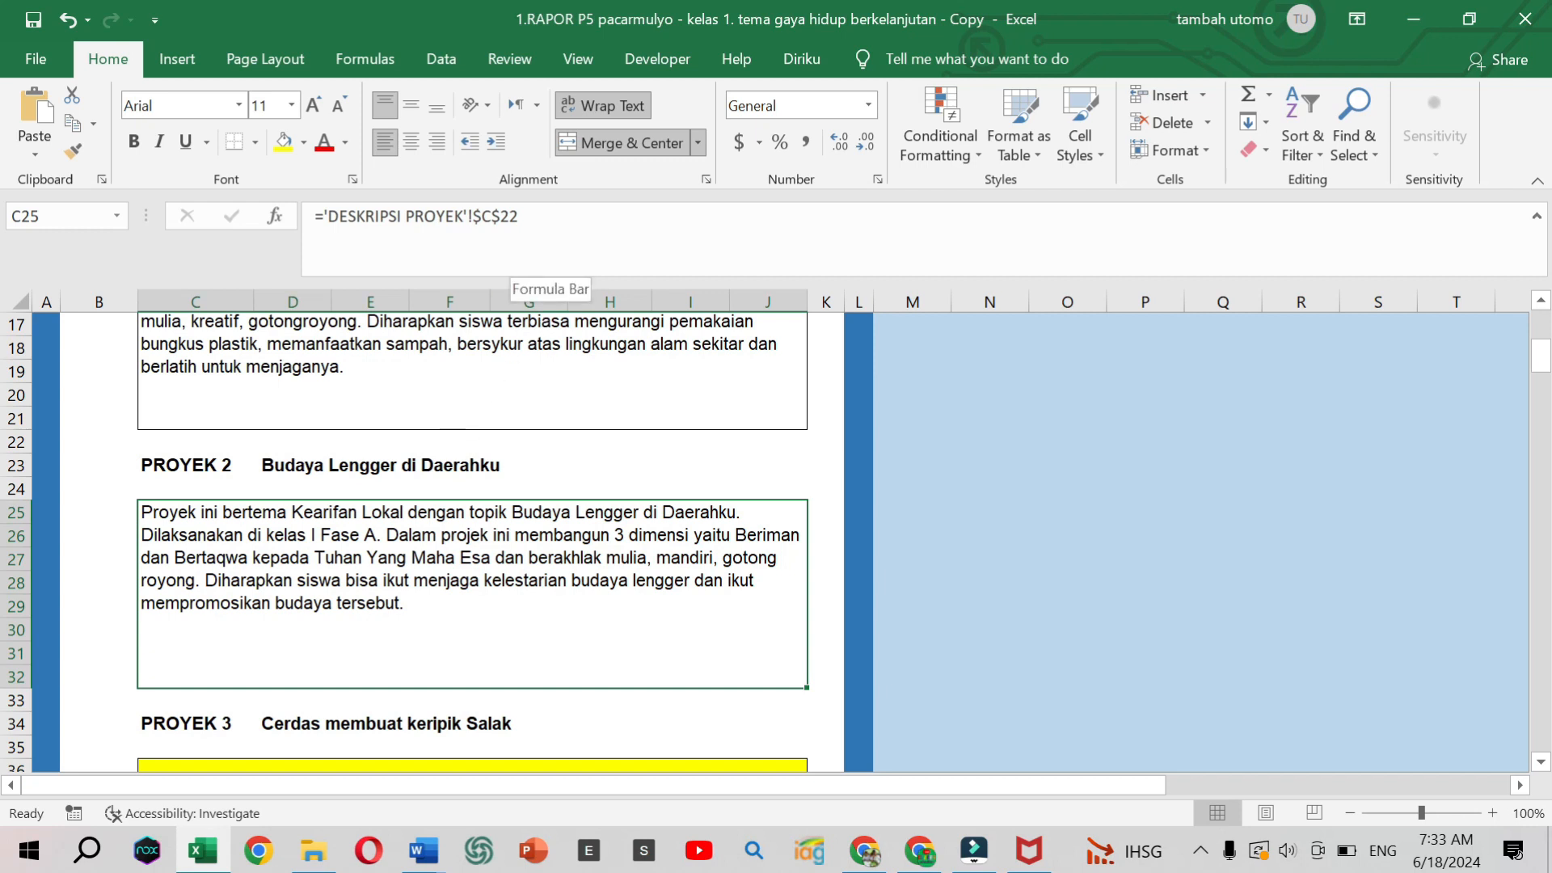
- Switch to Document1 in Word and change the reference to 'DESKRIPSI PROYEK'!C22
{"action": "scroll", "coordinate": [556, 592], "scroll_direction": "down", "scroll_amount": 3}
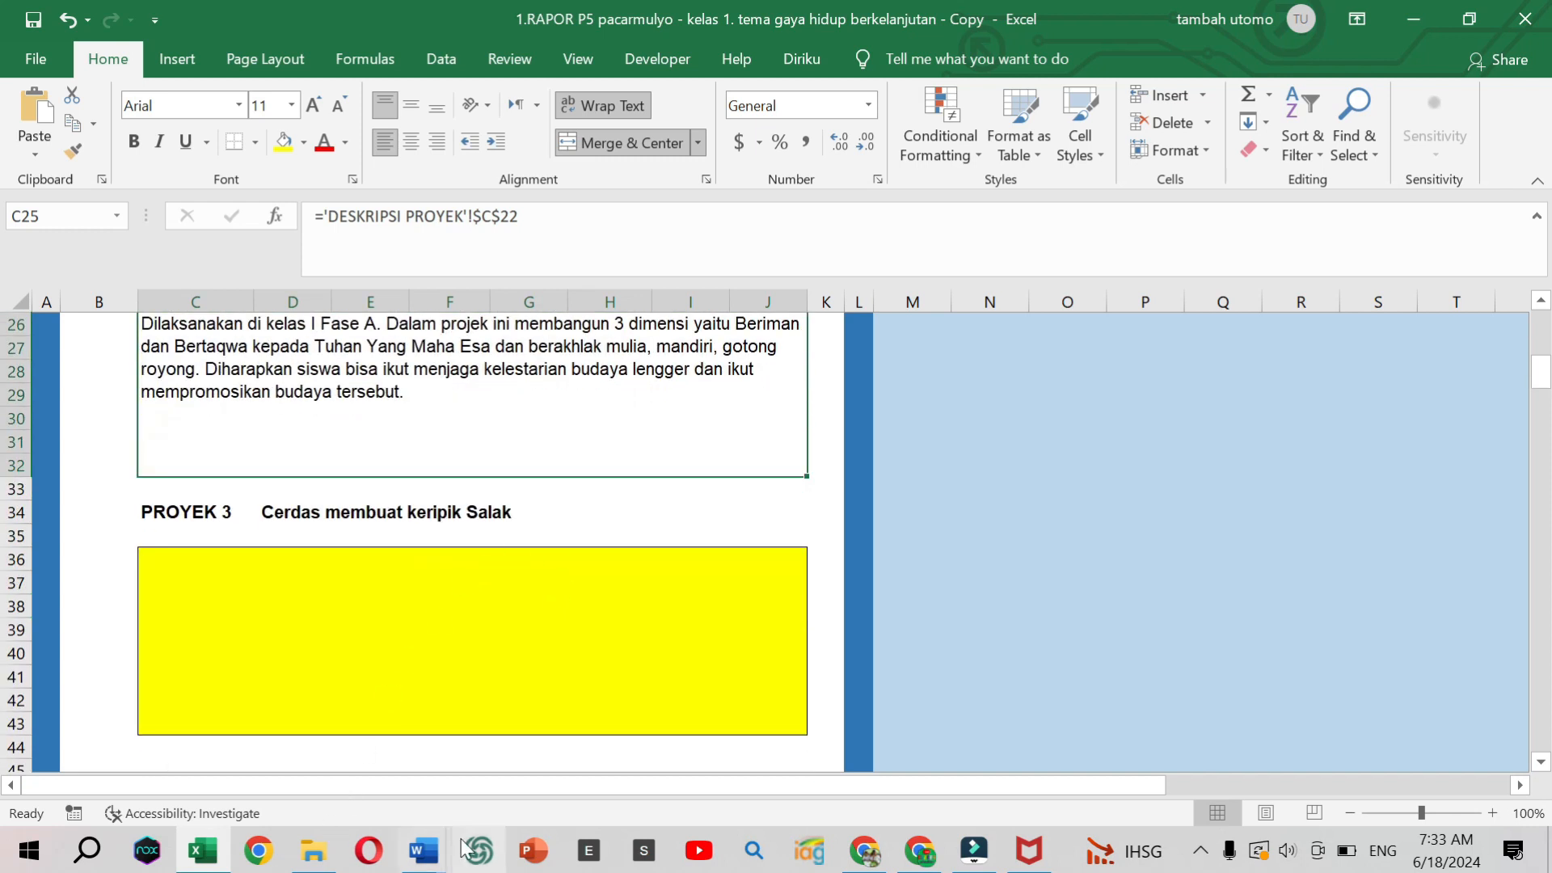
{"action": "mouse_move", "coordinate": [422, 848]}
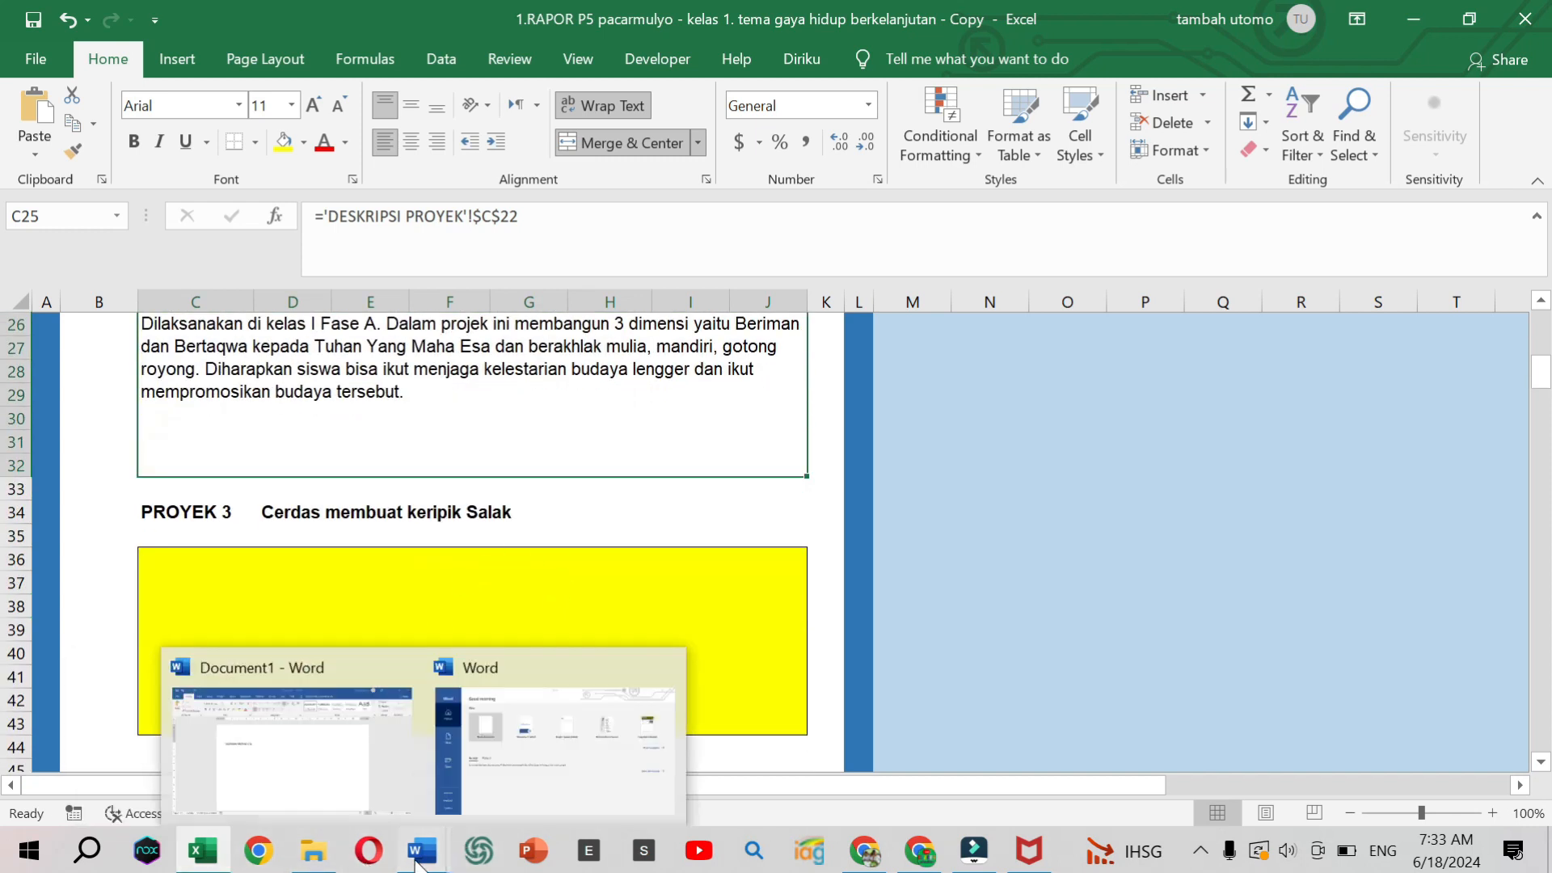
{"action": "left_click", "coordinate": [317, 788]}
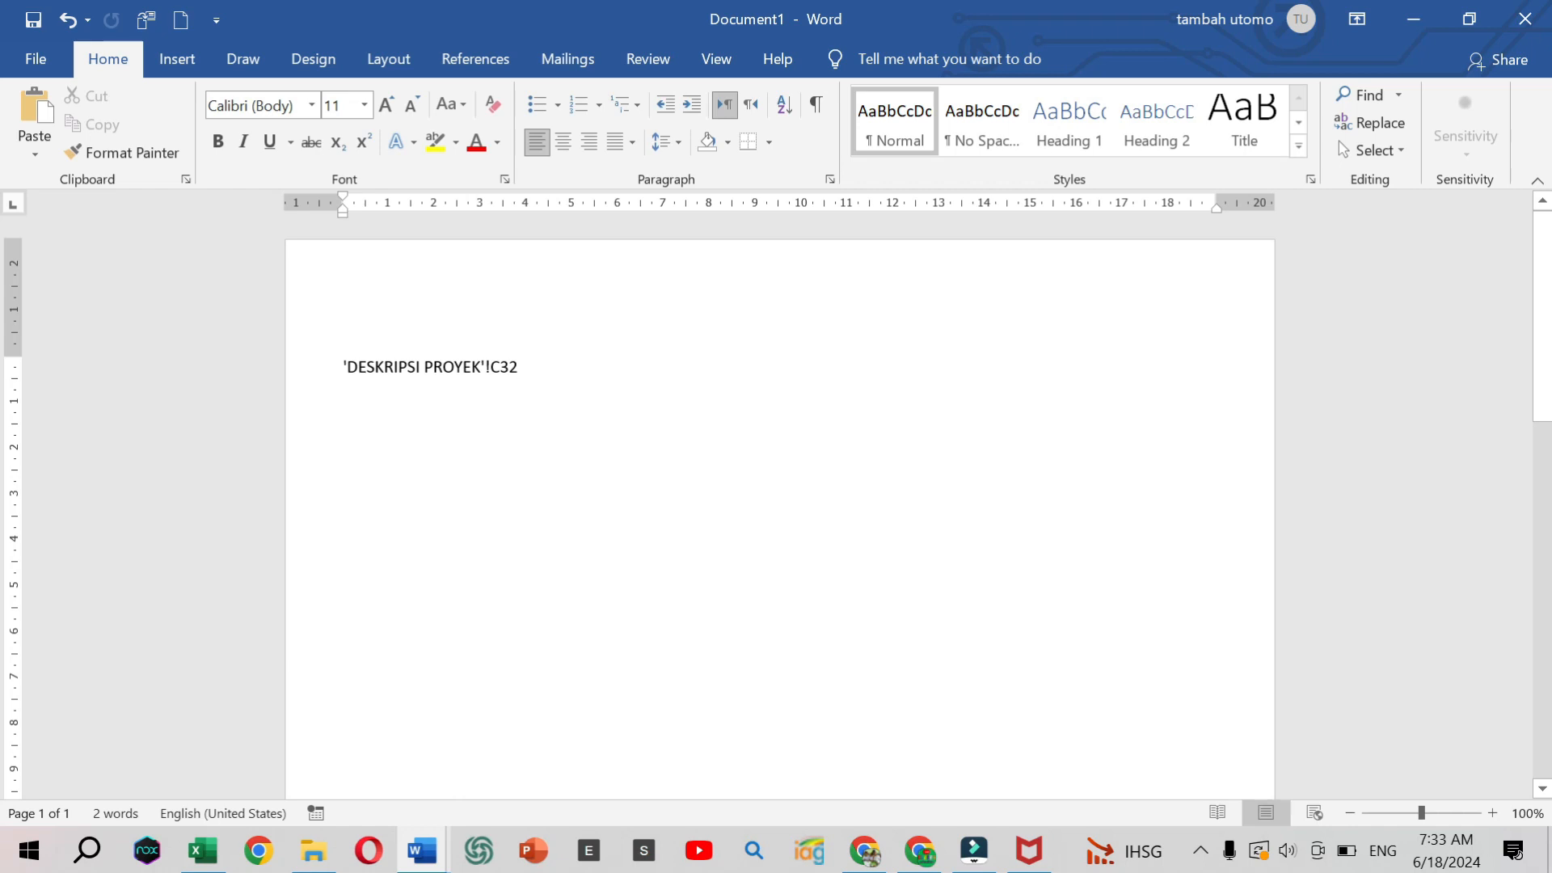
{"action": "key", "text": "BackSpace"}
{"action": "key", "text": "BackSpace"}
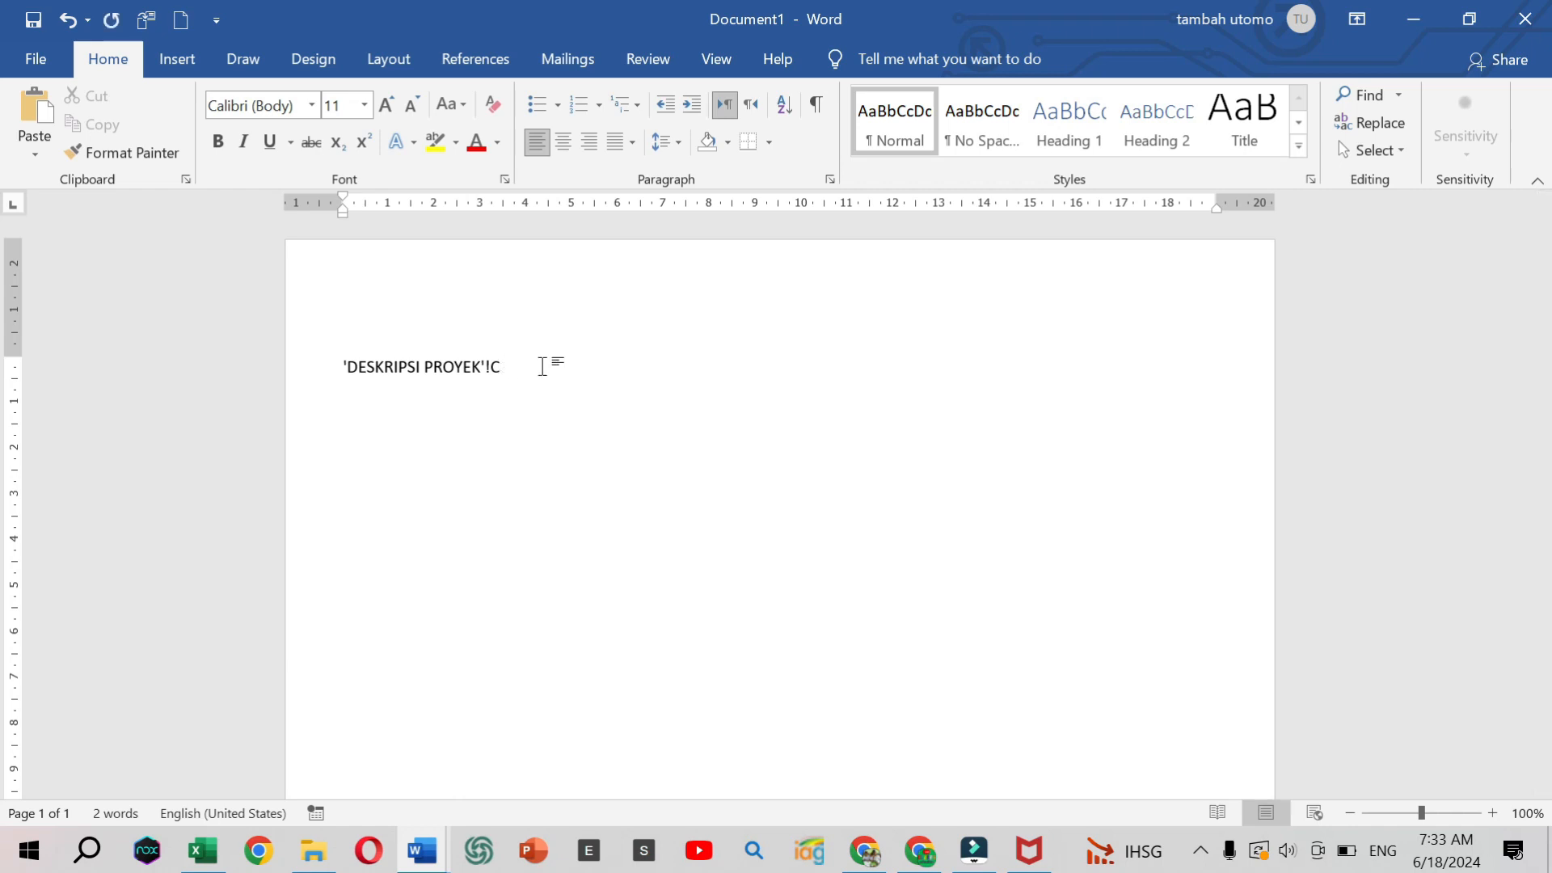
{"action": "type", "text": "22"}
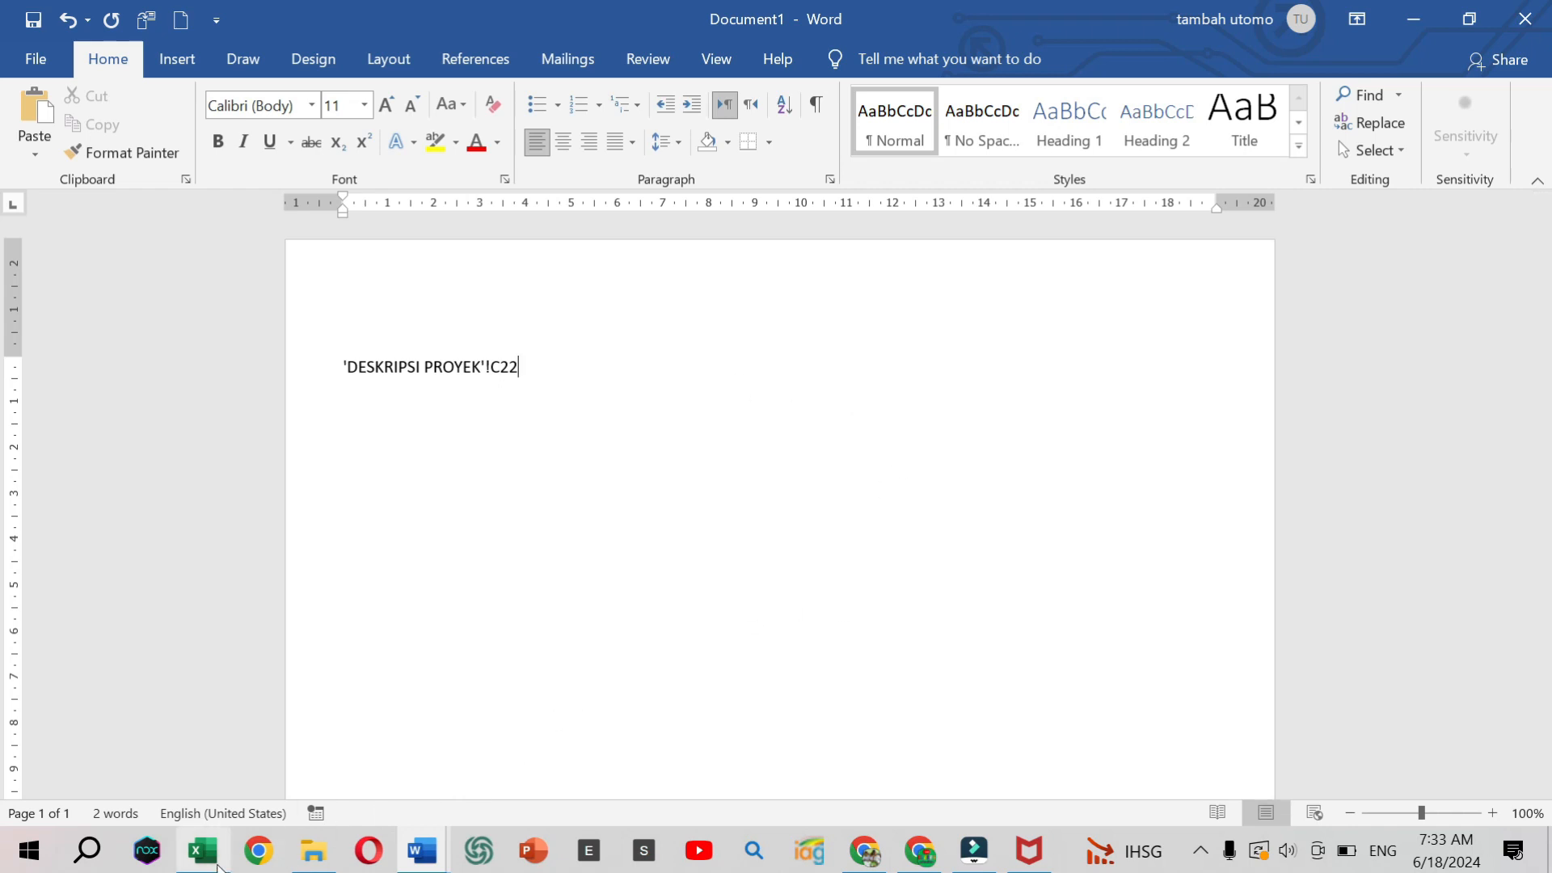
- Return to the Excel workbook, open the Deskripsi Proyek sheet and select the Proyek 3 description to check its cell address
{"action": "left_click", "coordinate": [203, 851]}
{"action": "scroll", "coordinate": [729, 436], "scroll_direction": "up", "scroll_amount": 8}
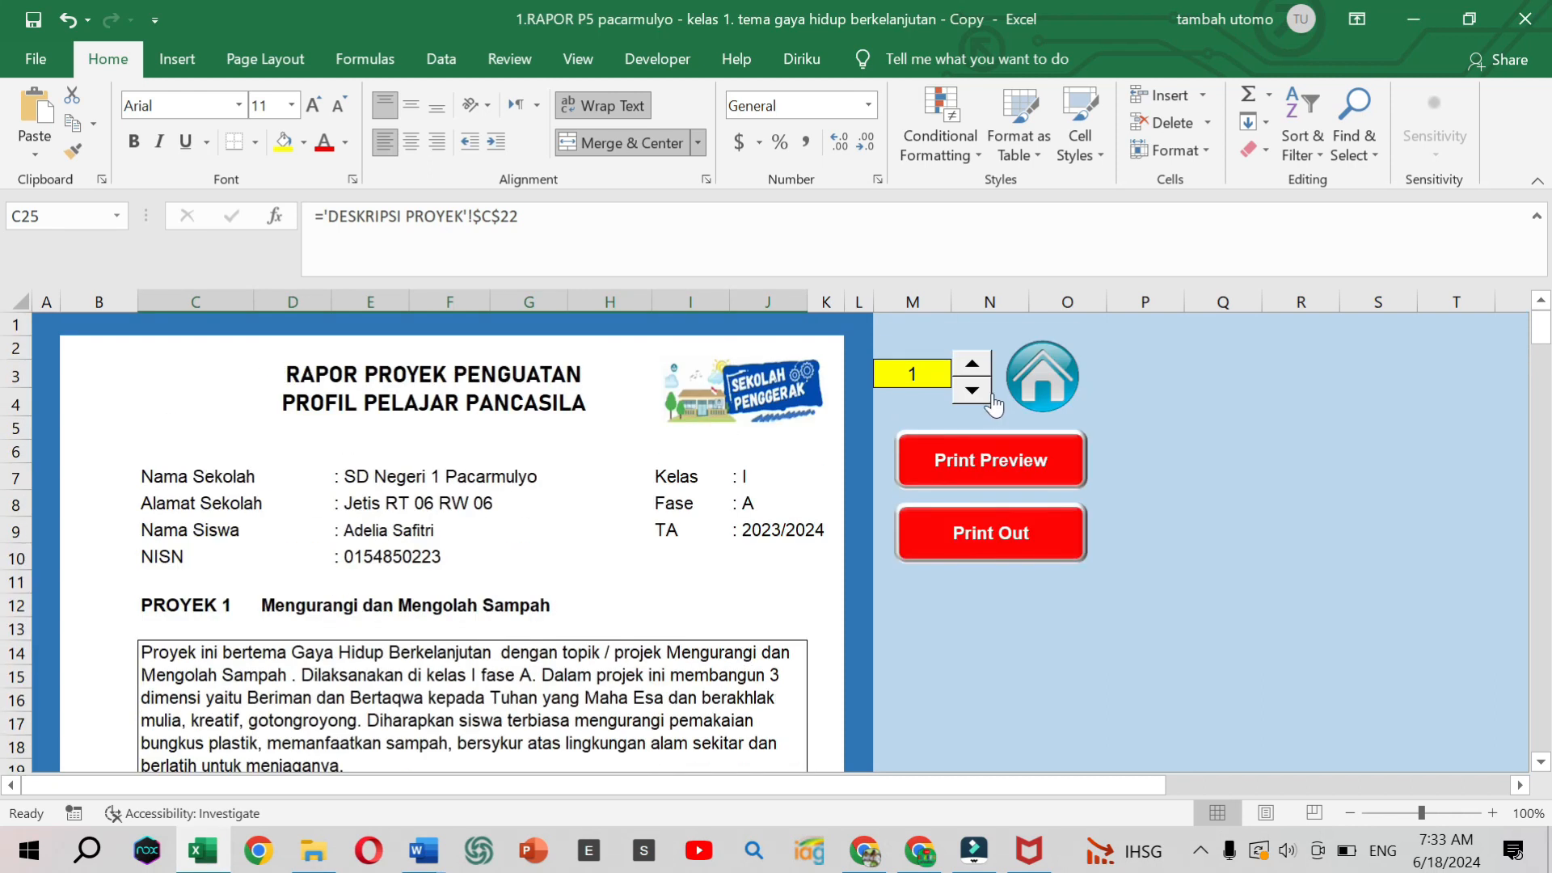
{"action": "left_click", "coordinate": [1054, 378]}
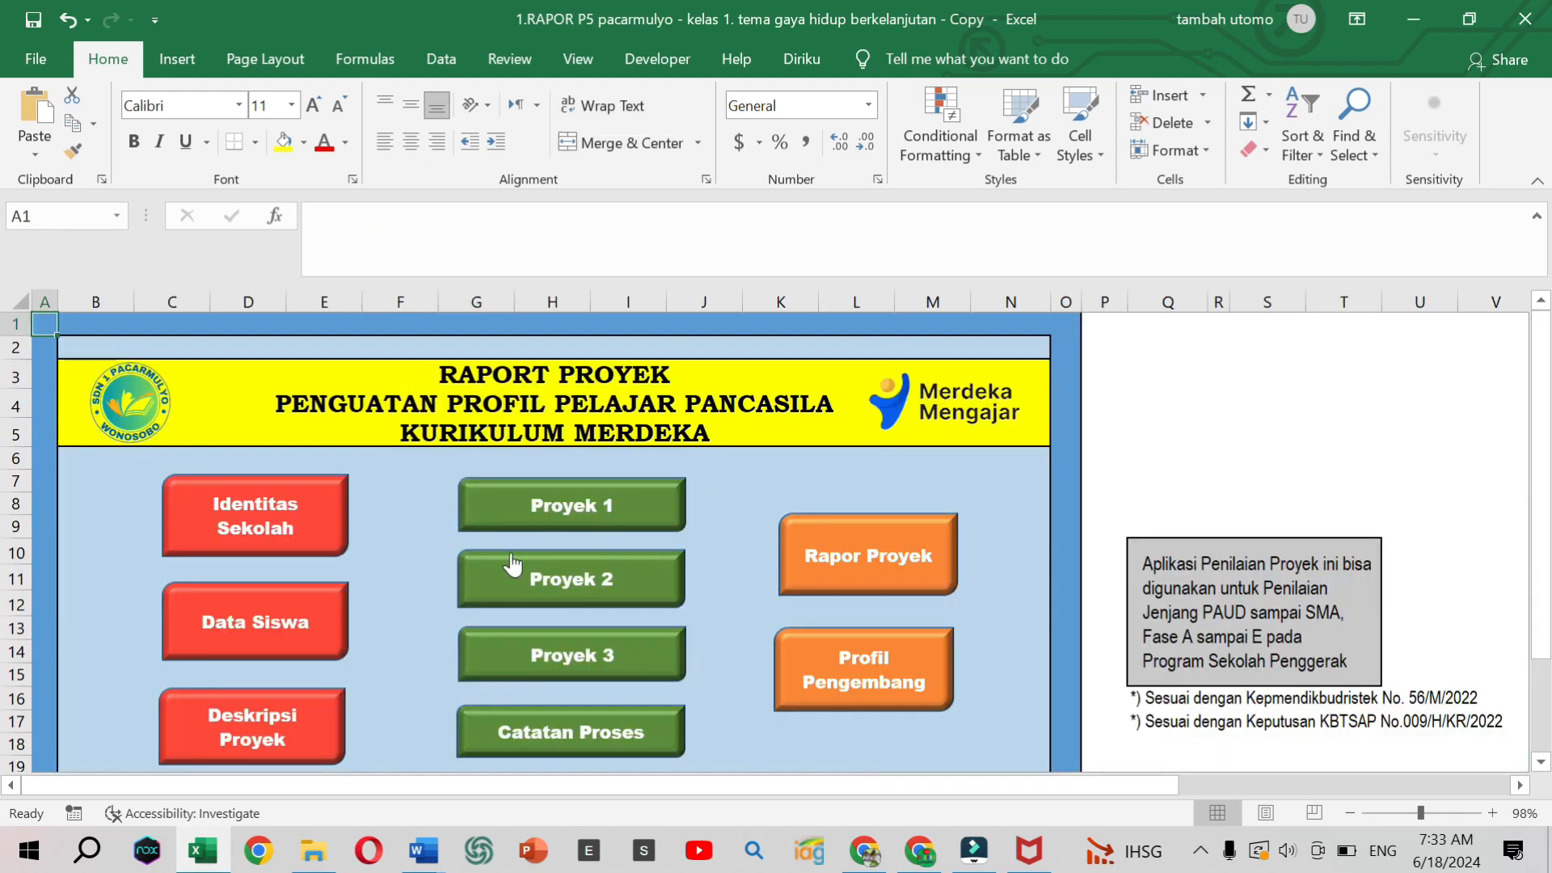
{"action": "left_click", "coordinate": [273, 745]}
{"action": "scroll", "coordinate": [467, 432], "scroll_direction": "down", "scroll_amount": 5}
{"action": "scroll", "coordinate": [467, 431], "scroll_direction": "down", "scroll_amount": 2}
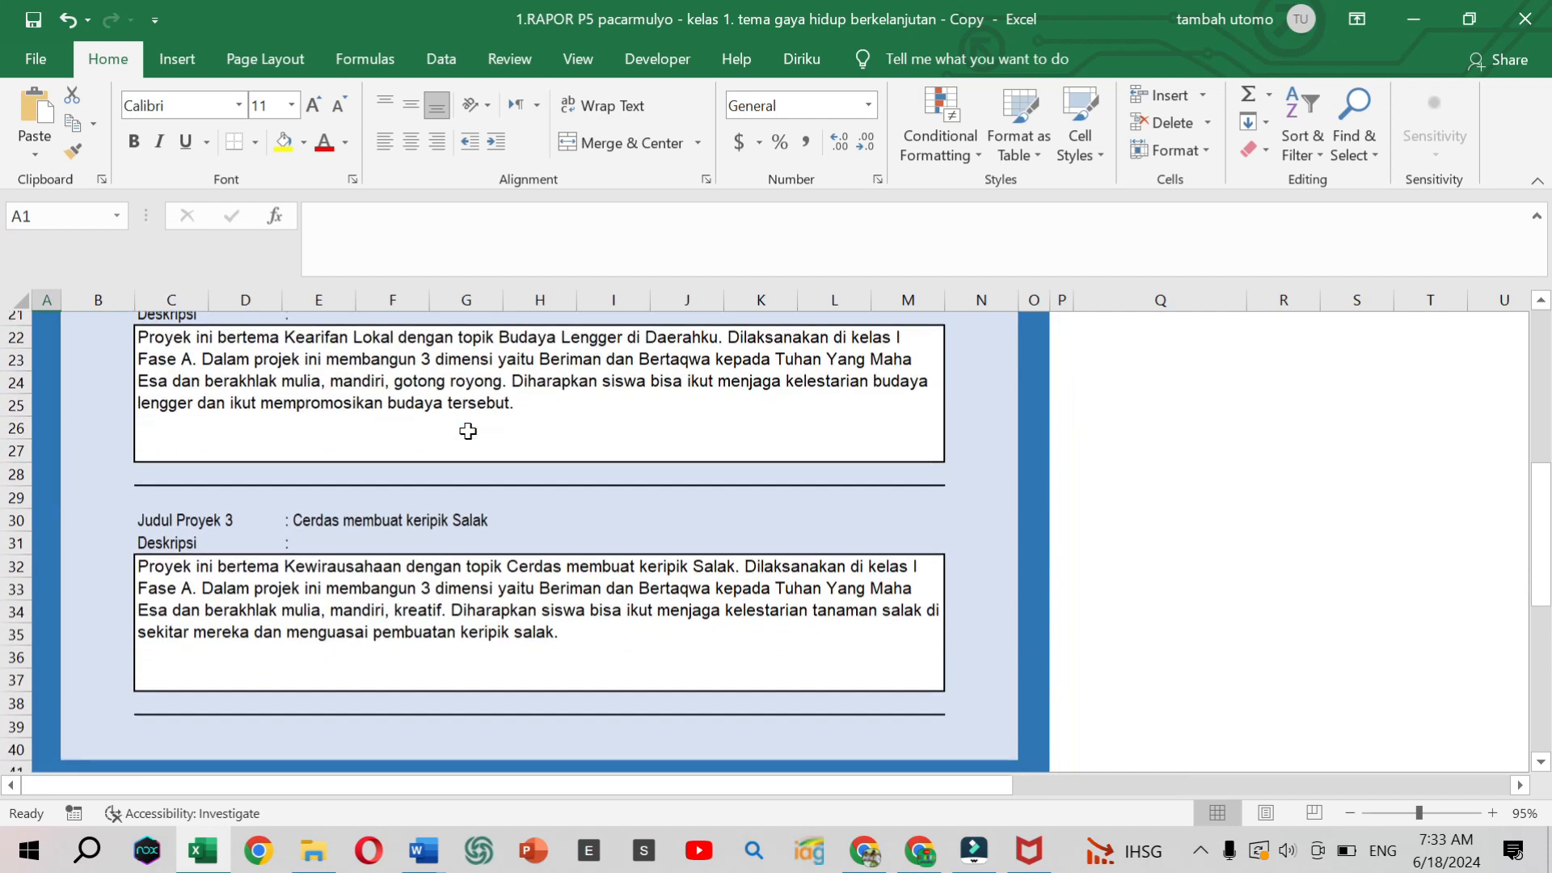
{"action": "left_click", "coordinate": [596, 599]}
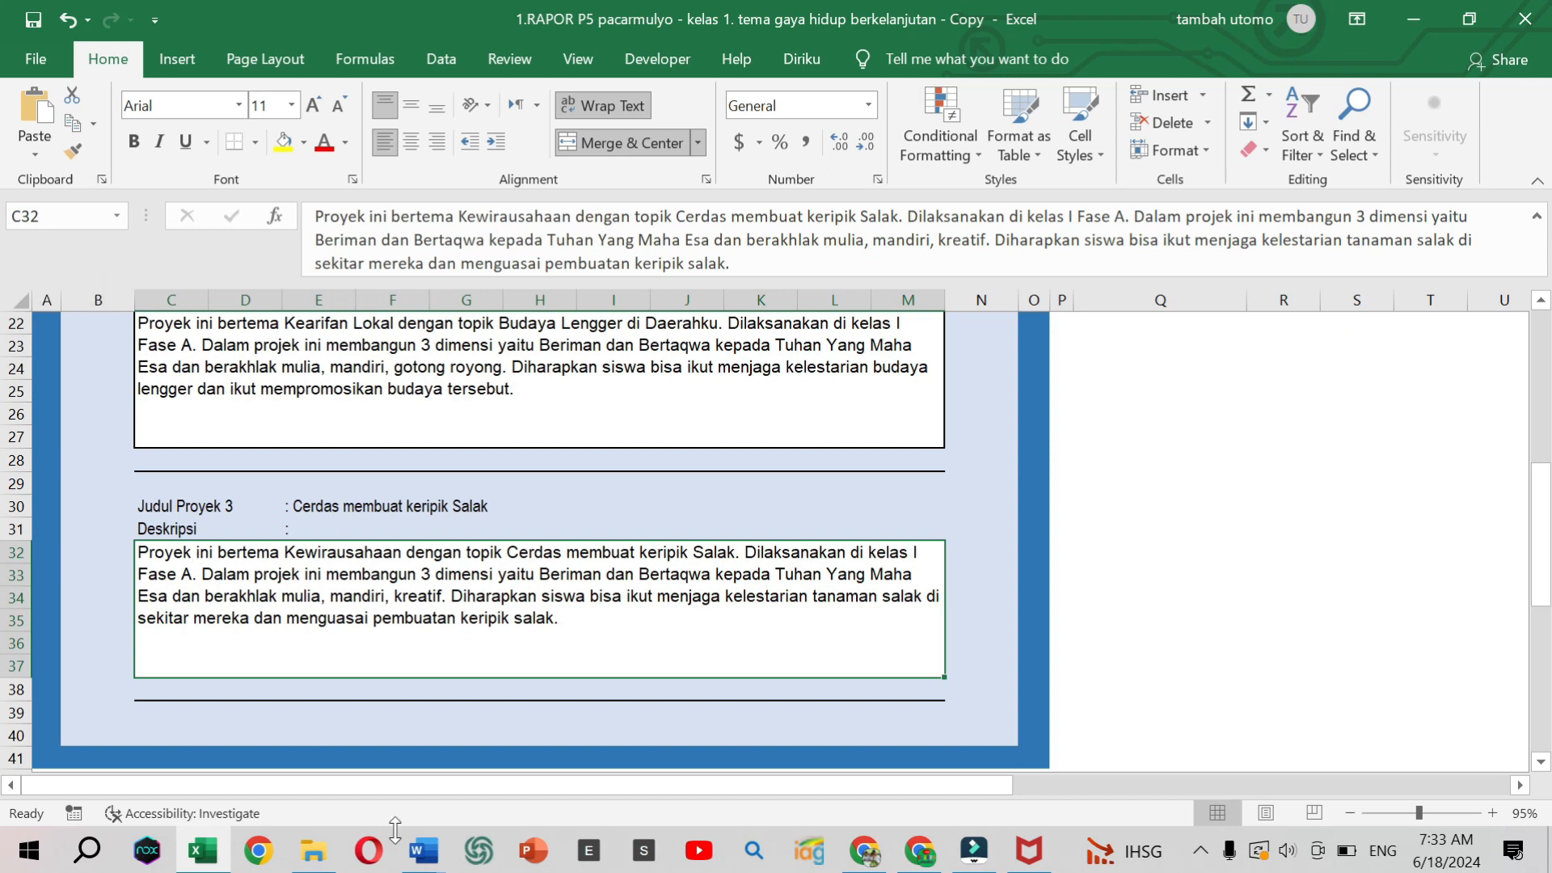
- Switch to Document1 in Word, change the reference to 'DESKRIPSI PROYEK'!C32 and copy it
{"action": "left_click", "coordinate": [422, 850]}
{"action": "left_click", "coordinate": [308, 784]}
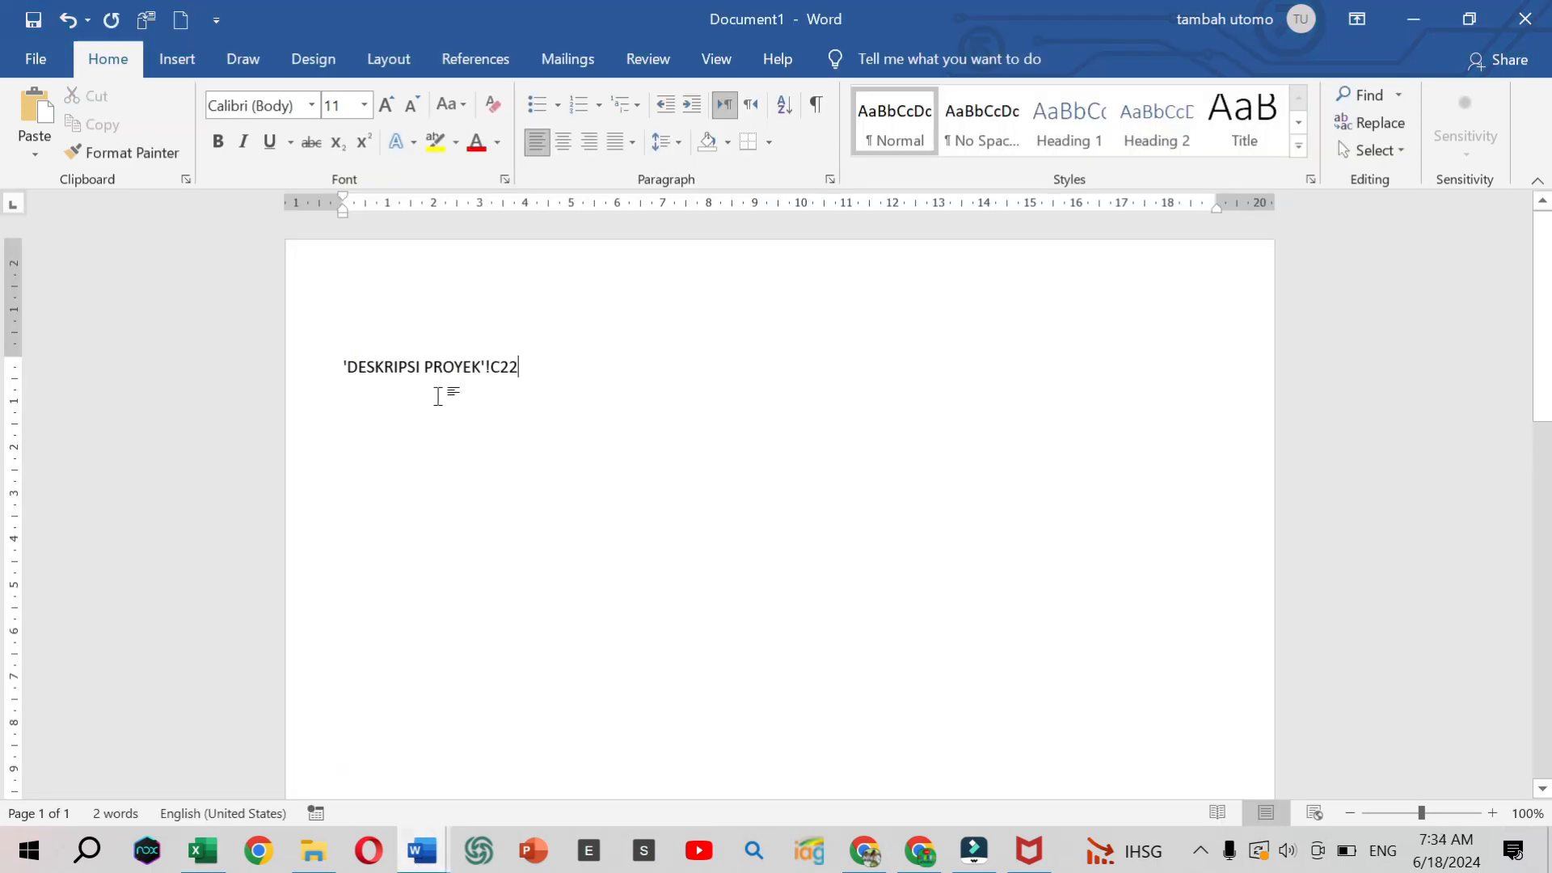
{"action": "key", "text": "BackSpace"}
{"action": "key", "text": "BackSpace"}
{"action": "type", "text": "32"}
{"action": "left_click_drag", "start_coordinate": [338, 366], "coordinate": [522, 374]}
{"action": "key", "text": "ctrl+c"}
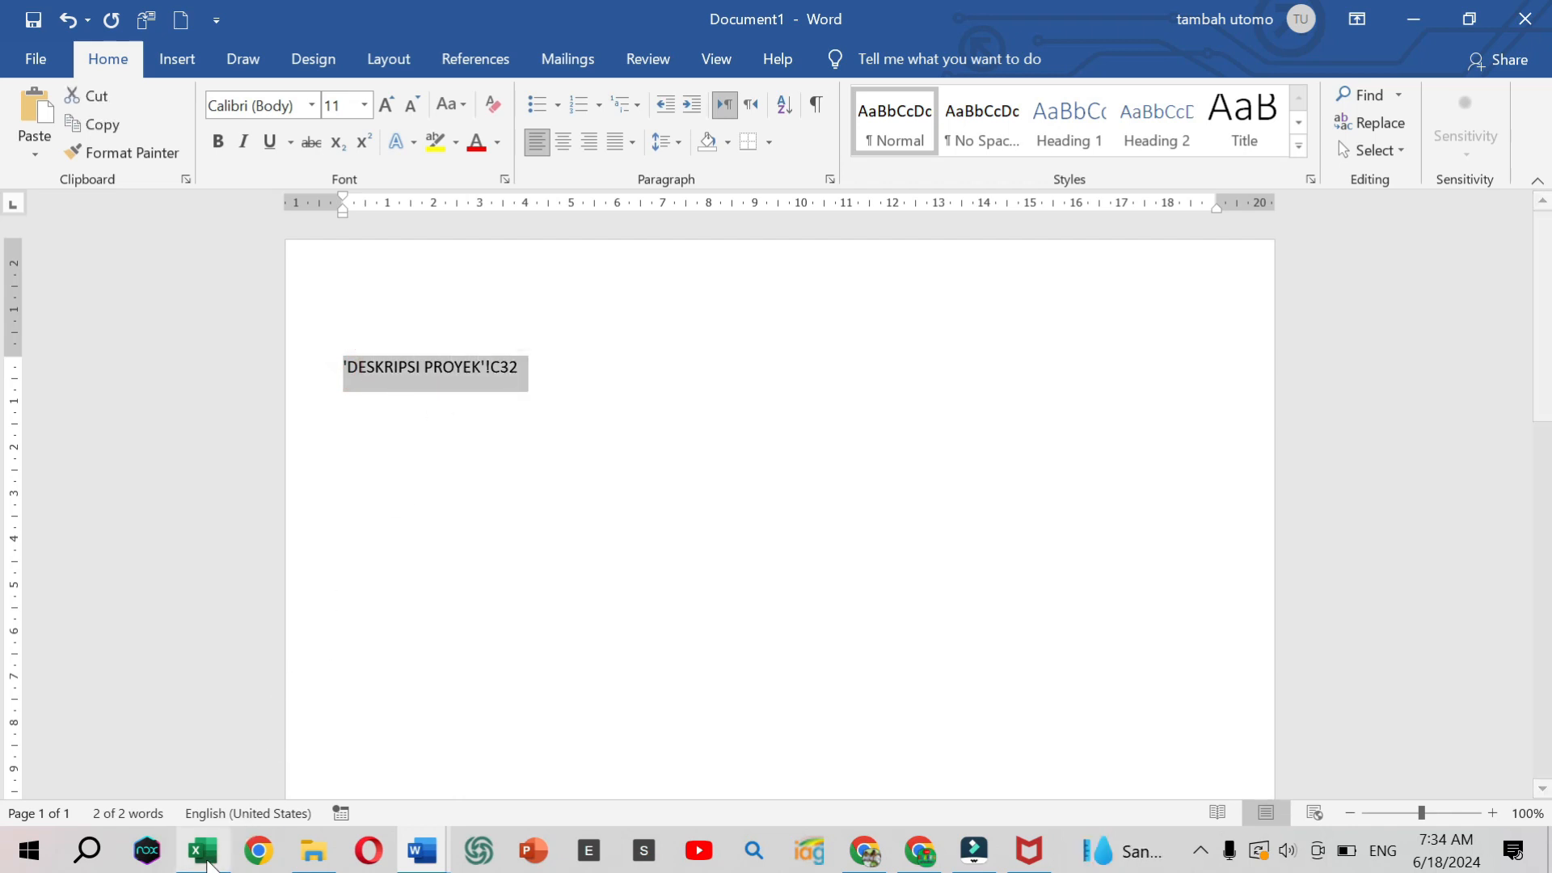
- Return to the Excel workbook and open the Rapor Proyek sheet at the empty Proyek 3 description box
{"action": "left_click", "coordinate": [204, 856]}
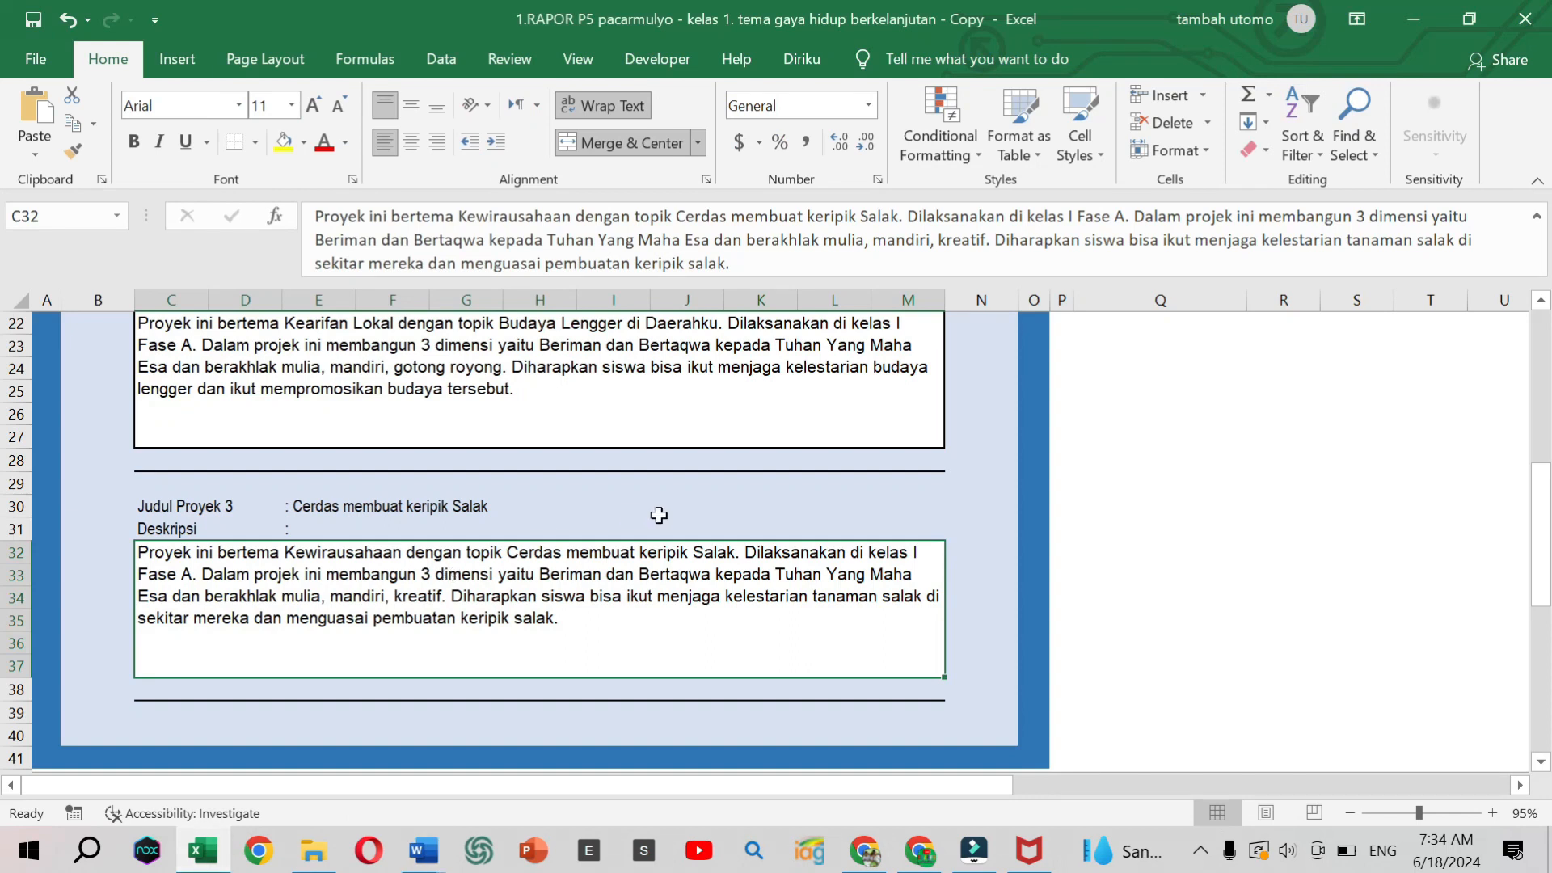
{"action": "scroll", "coordinate": [659, 515], "scroll_direction": "up", "scroll_amount": 8}
{"action": "left_click", "coordinate": [999, 387]}
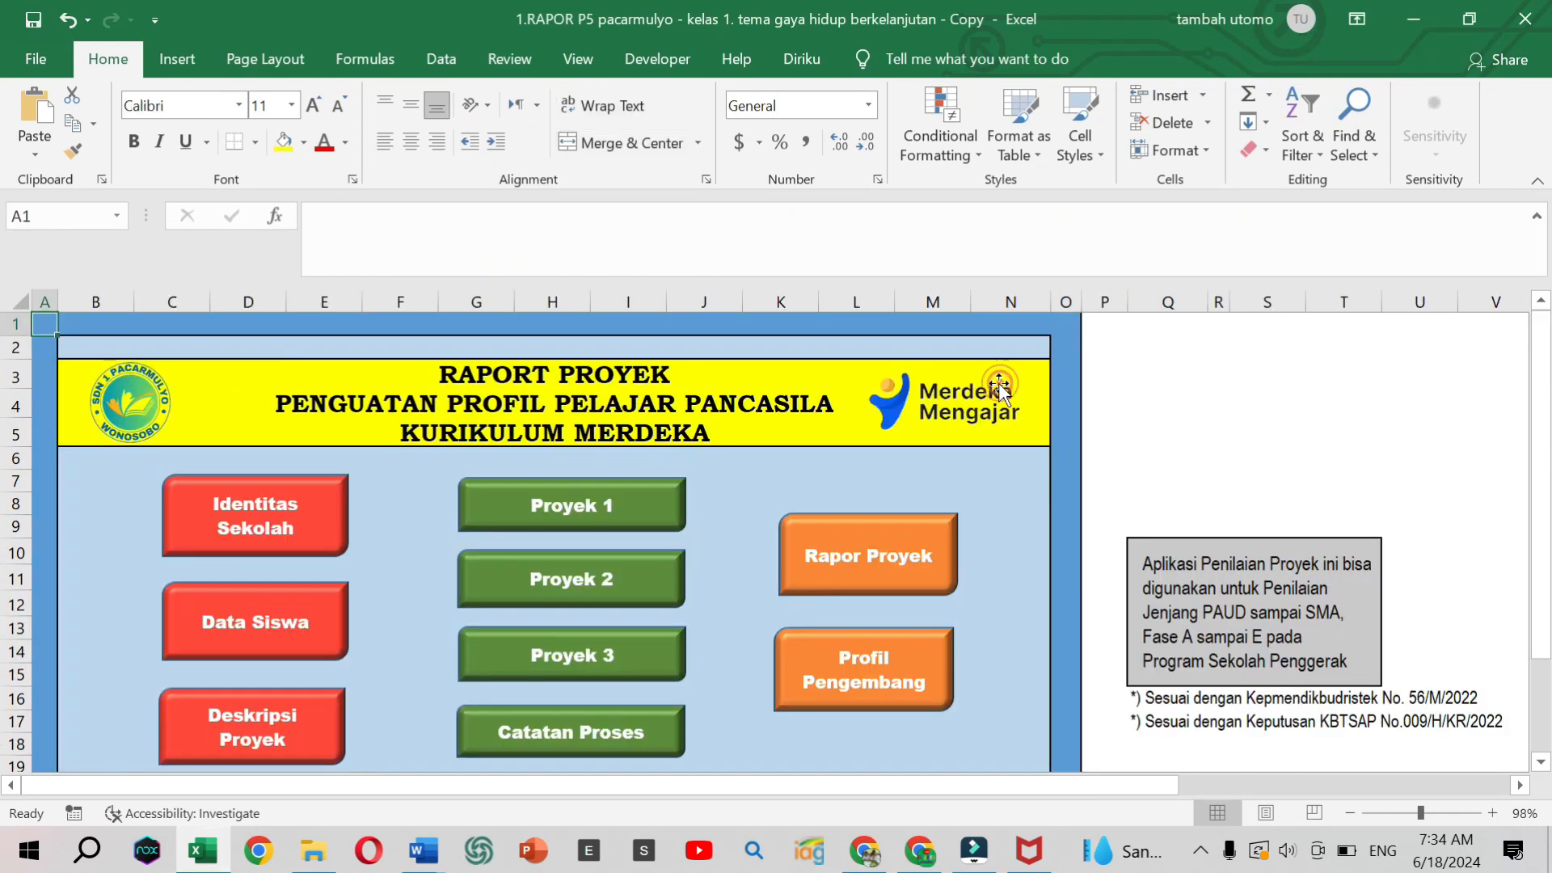
{"action": "left_click", "coordinate": [886, 579]}
{"action": "scroll", "coordinate": [687, 522], "scroll_direction": "down", "scroll_amount": 5}
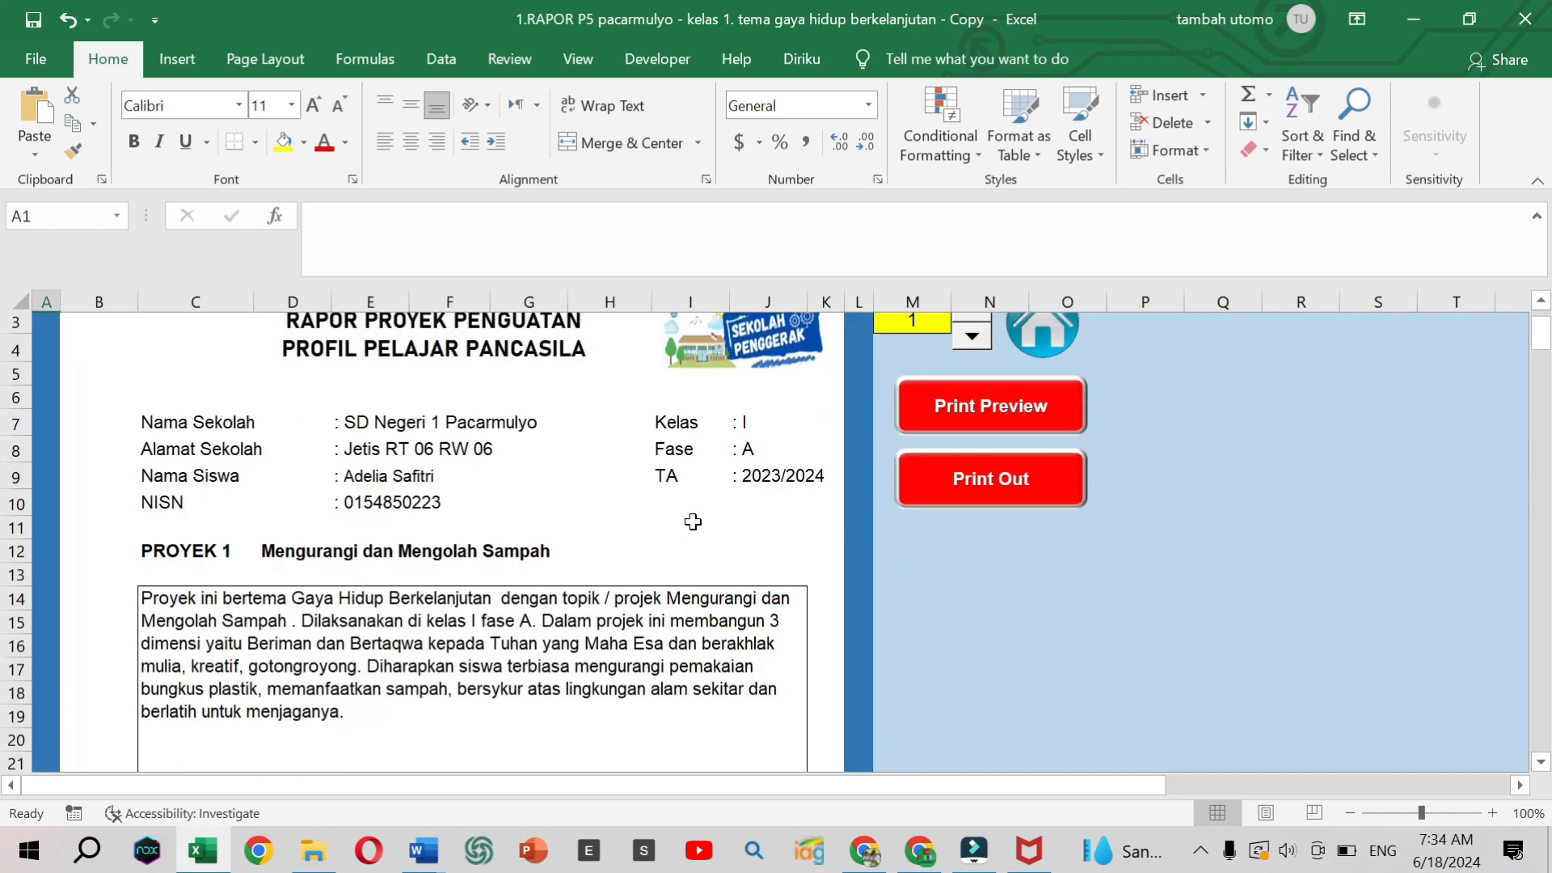
{"action": "scroll", "coordinate": [680, 524], "scroll_direction": "down", "scroll_amount": 4}
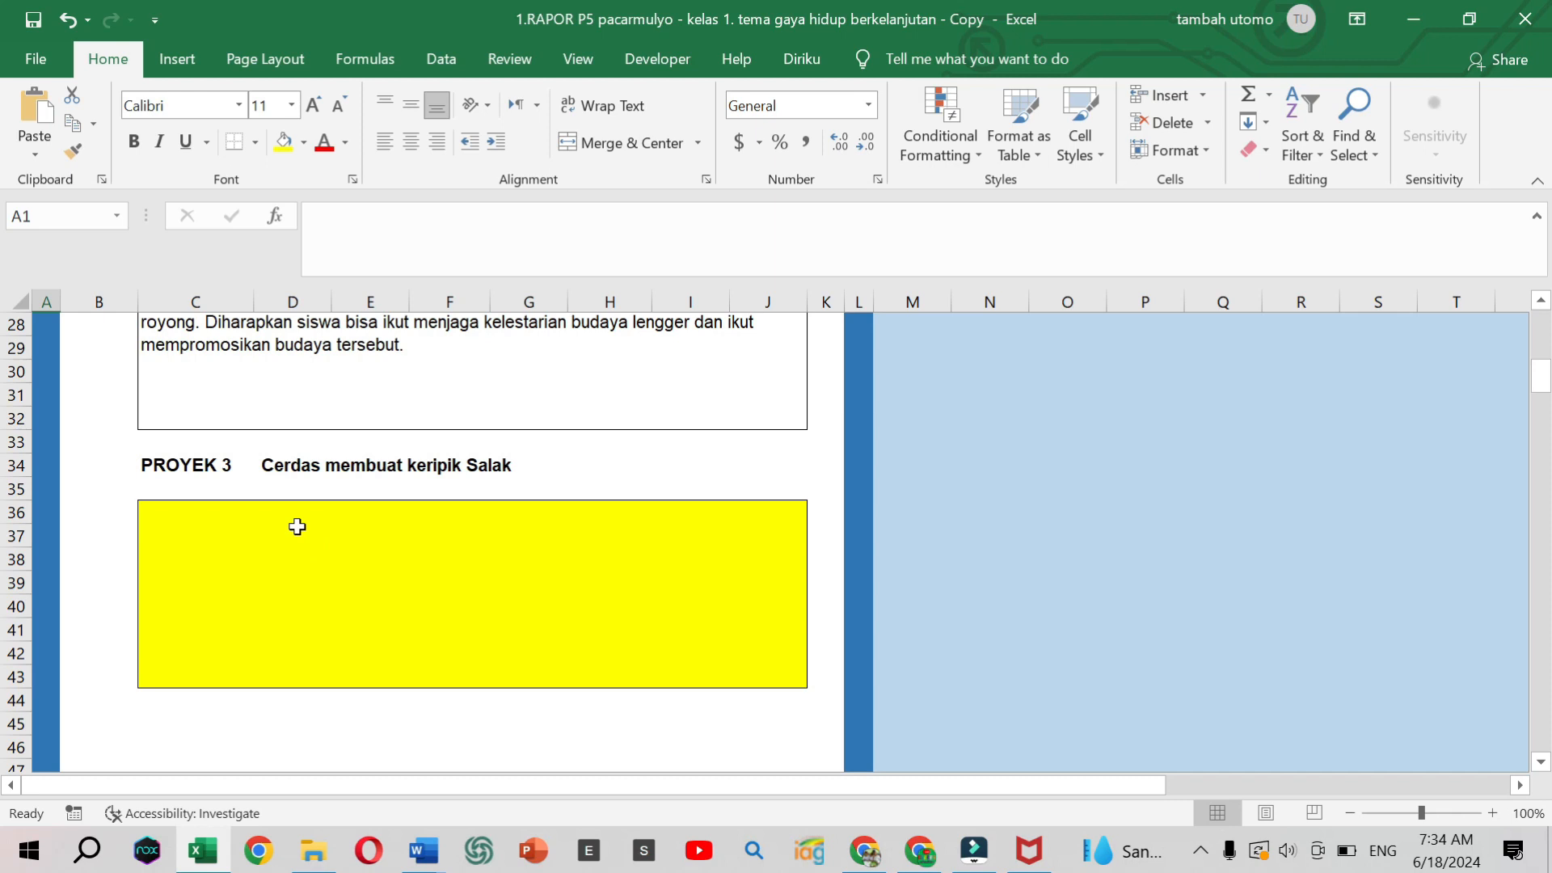
- Enter the formula ='DESKRIPSI PROYEK'!C32 in the yellow Proyek 3 description box using the reference copied from Word
{"action": "left_click", "coordinate": [331, 538]}
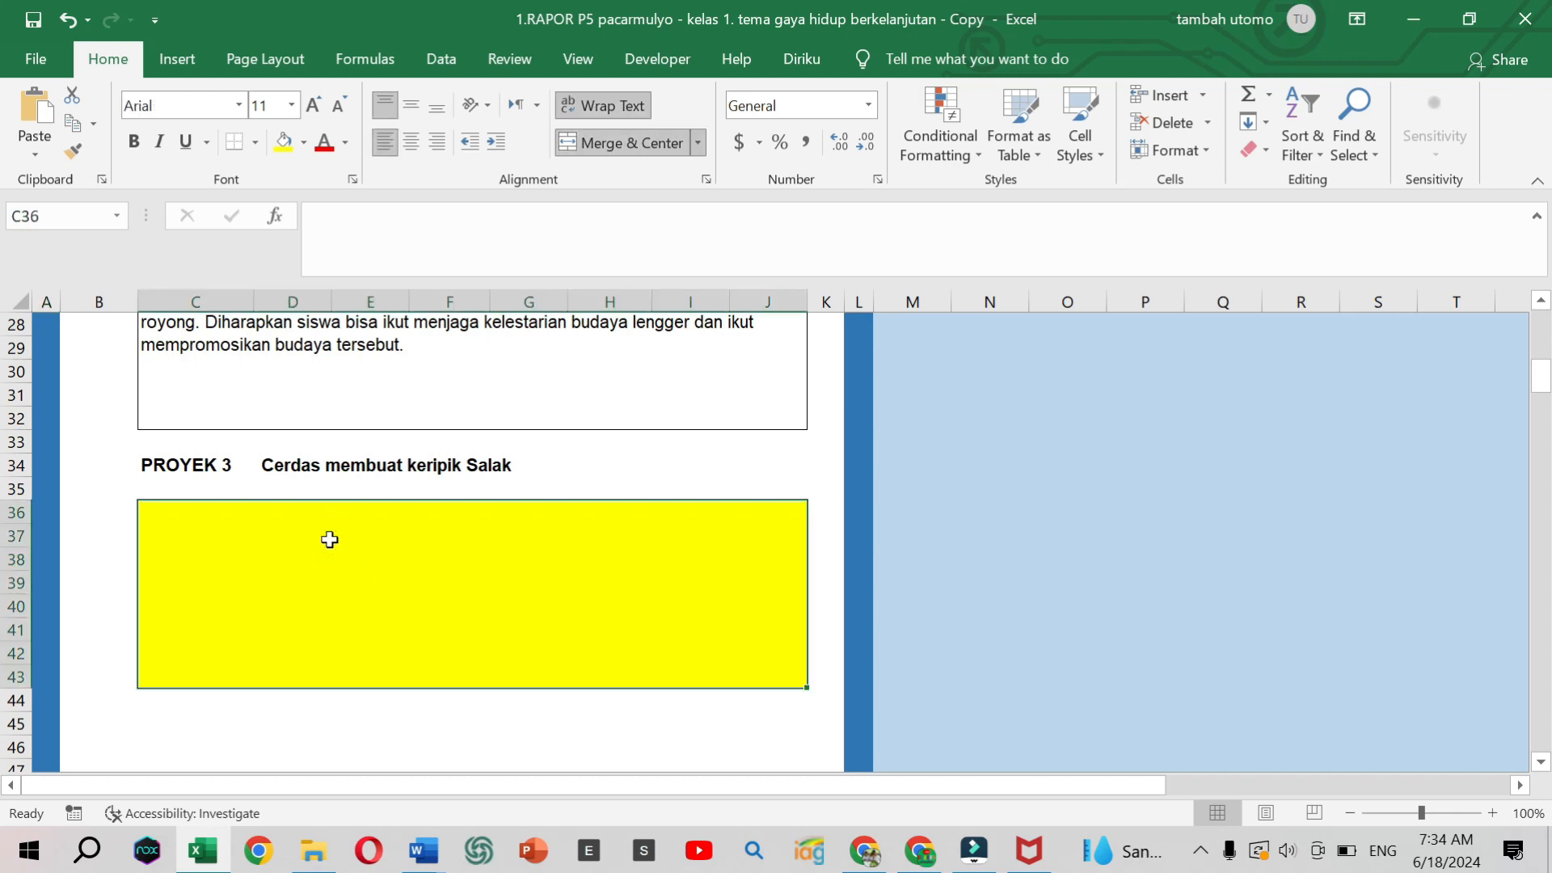
{"action": "type", "text": "="}
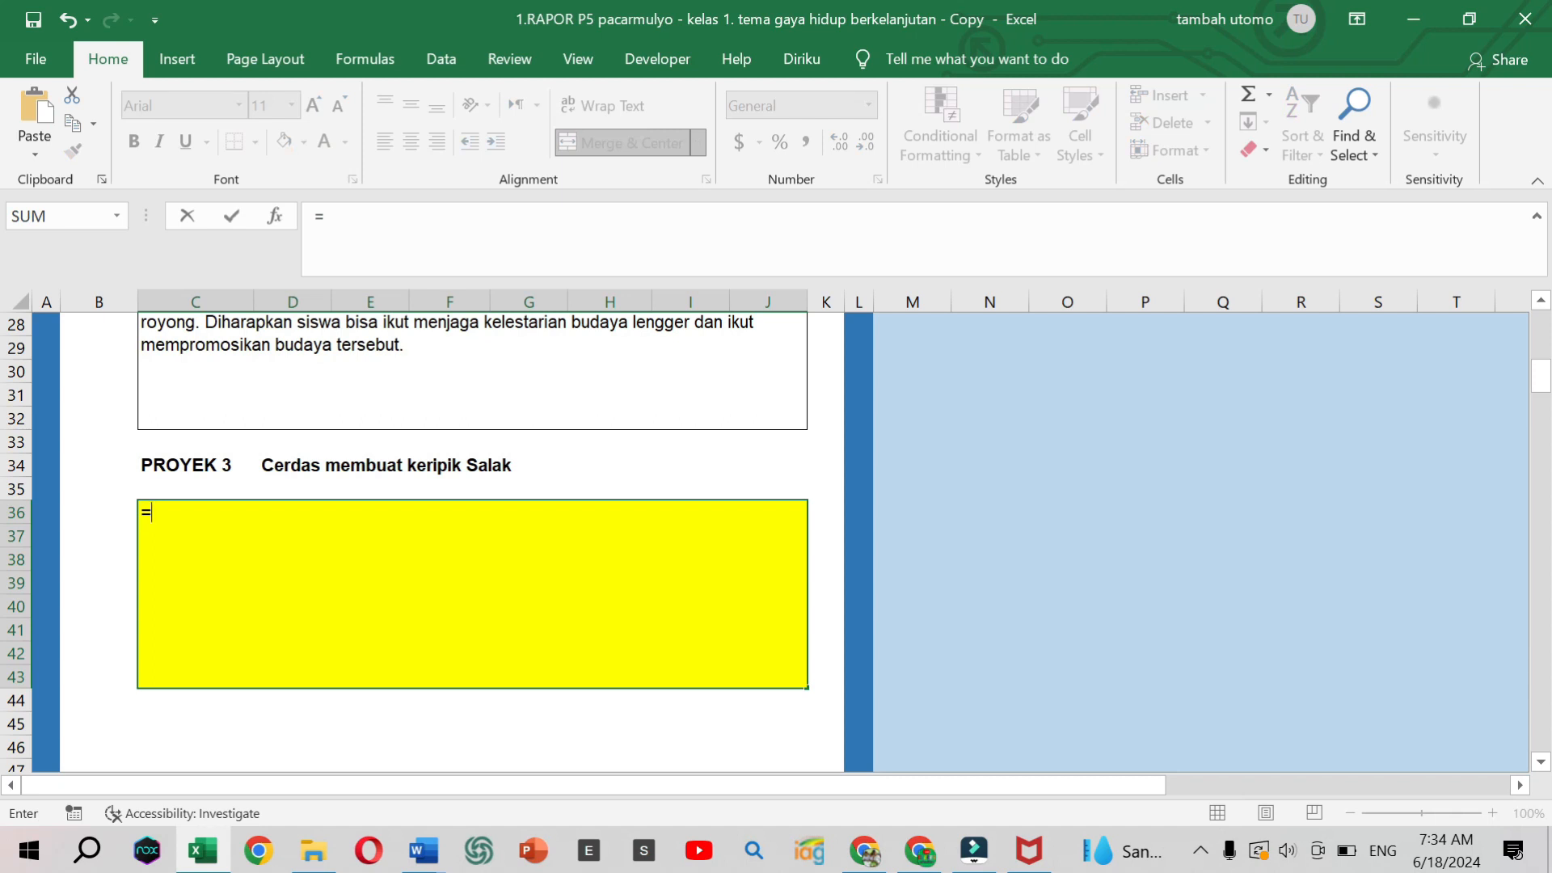
{"action": "mouse_move", "coordinate": [422, 849]}
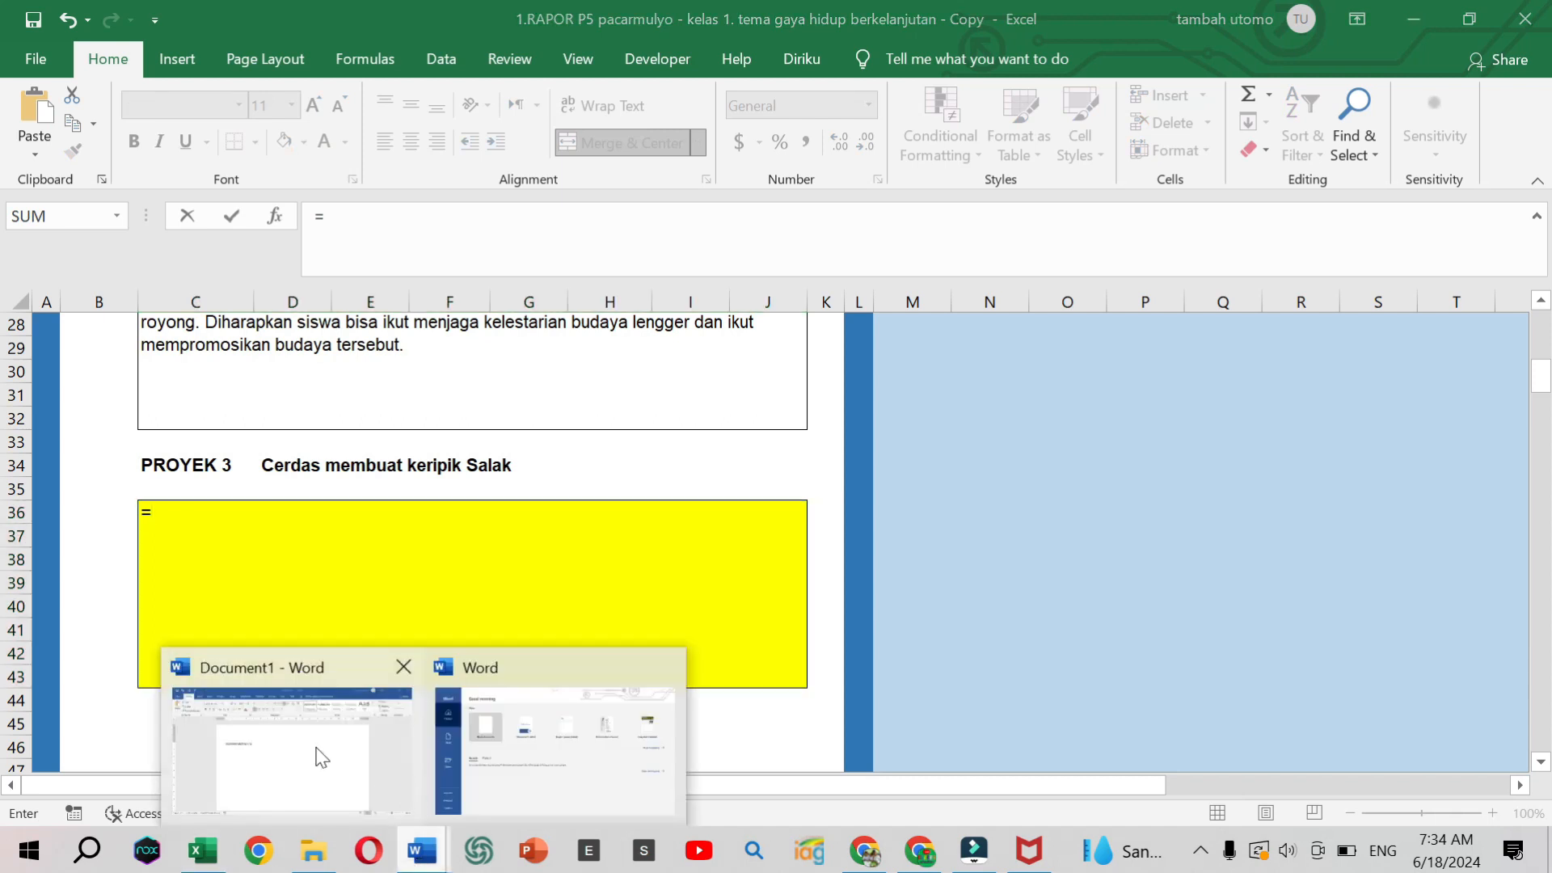
{"action": "left_click", "coordinate": [322, 757]}
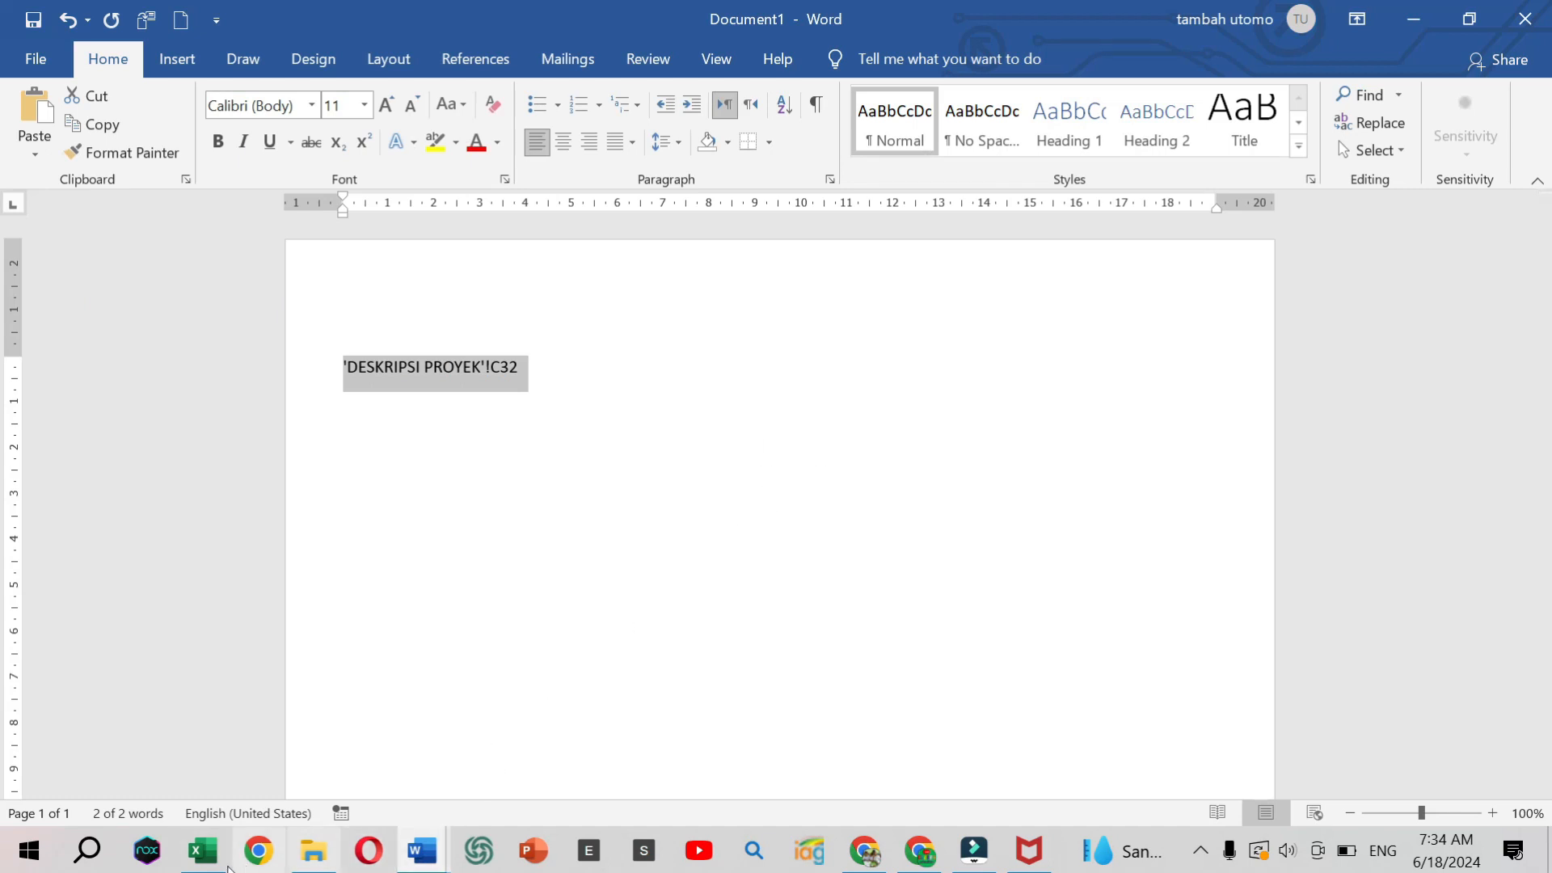
{"action": "left_click", "coordinate": [201, 853]}
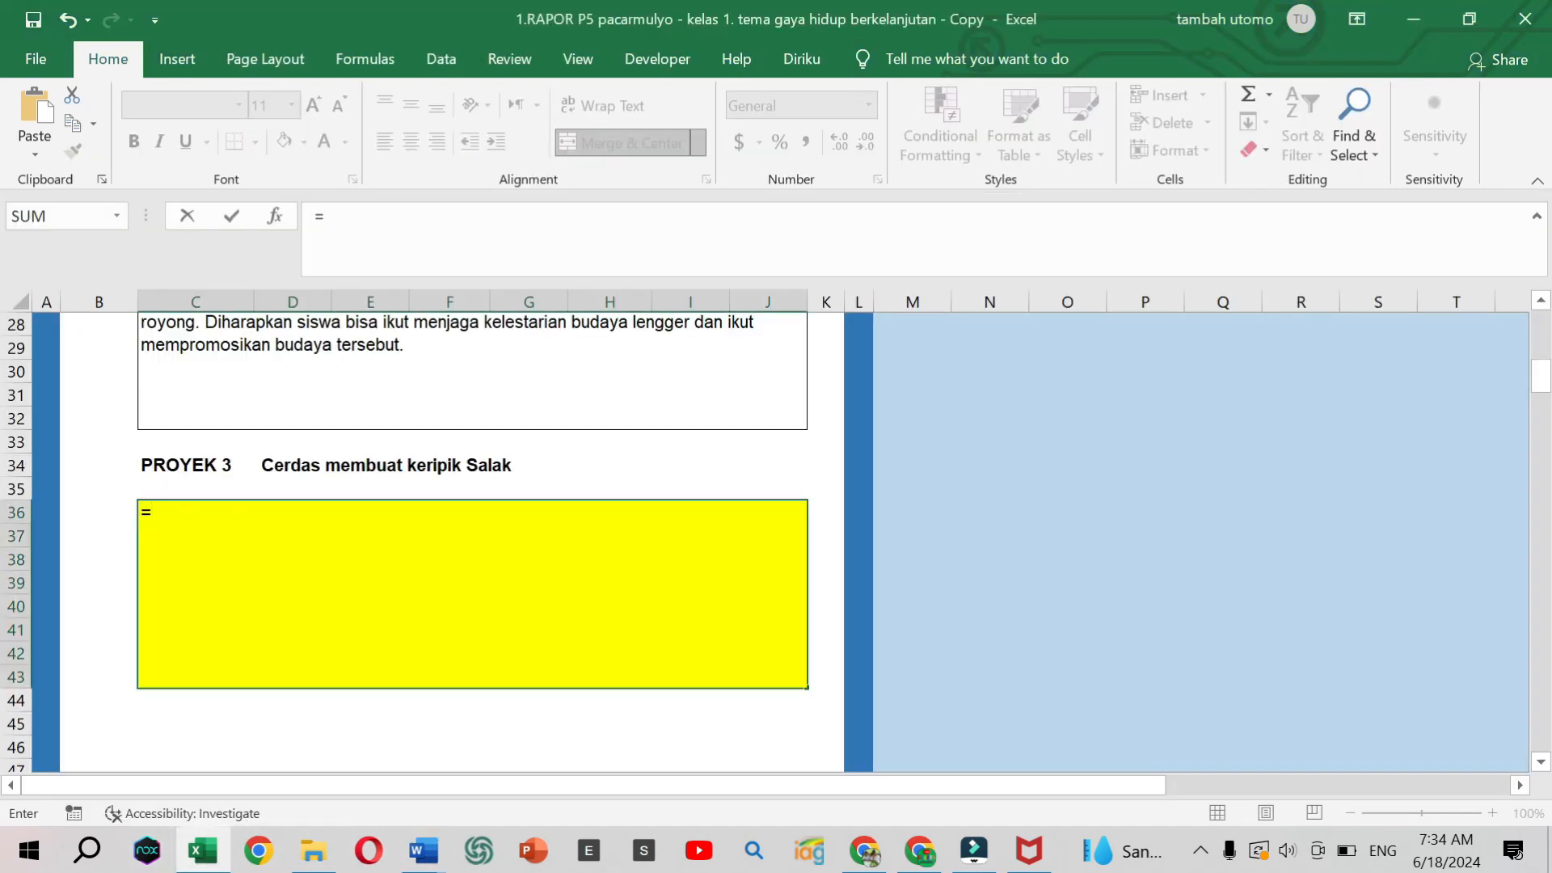
{"action": "left_click", "coordinate": [197, 506]}
{"action": "key", "text": "ctrl+v"}
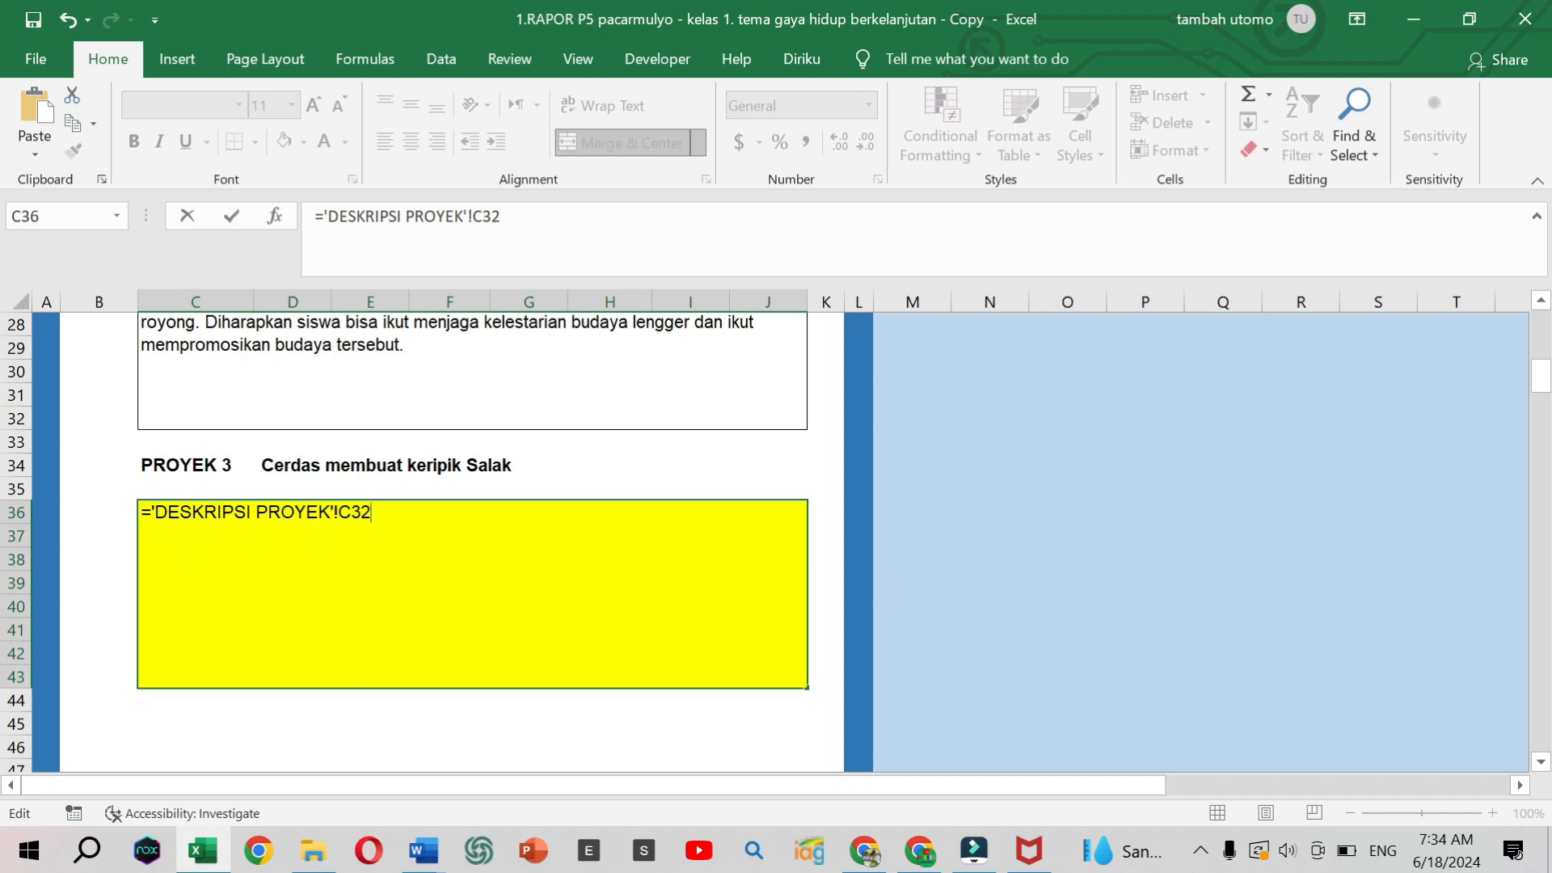
{"action": "key", "text": "Return"}
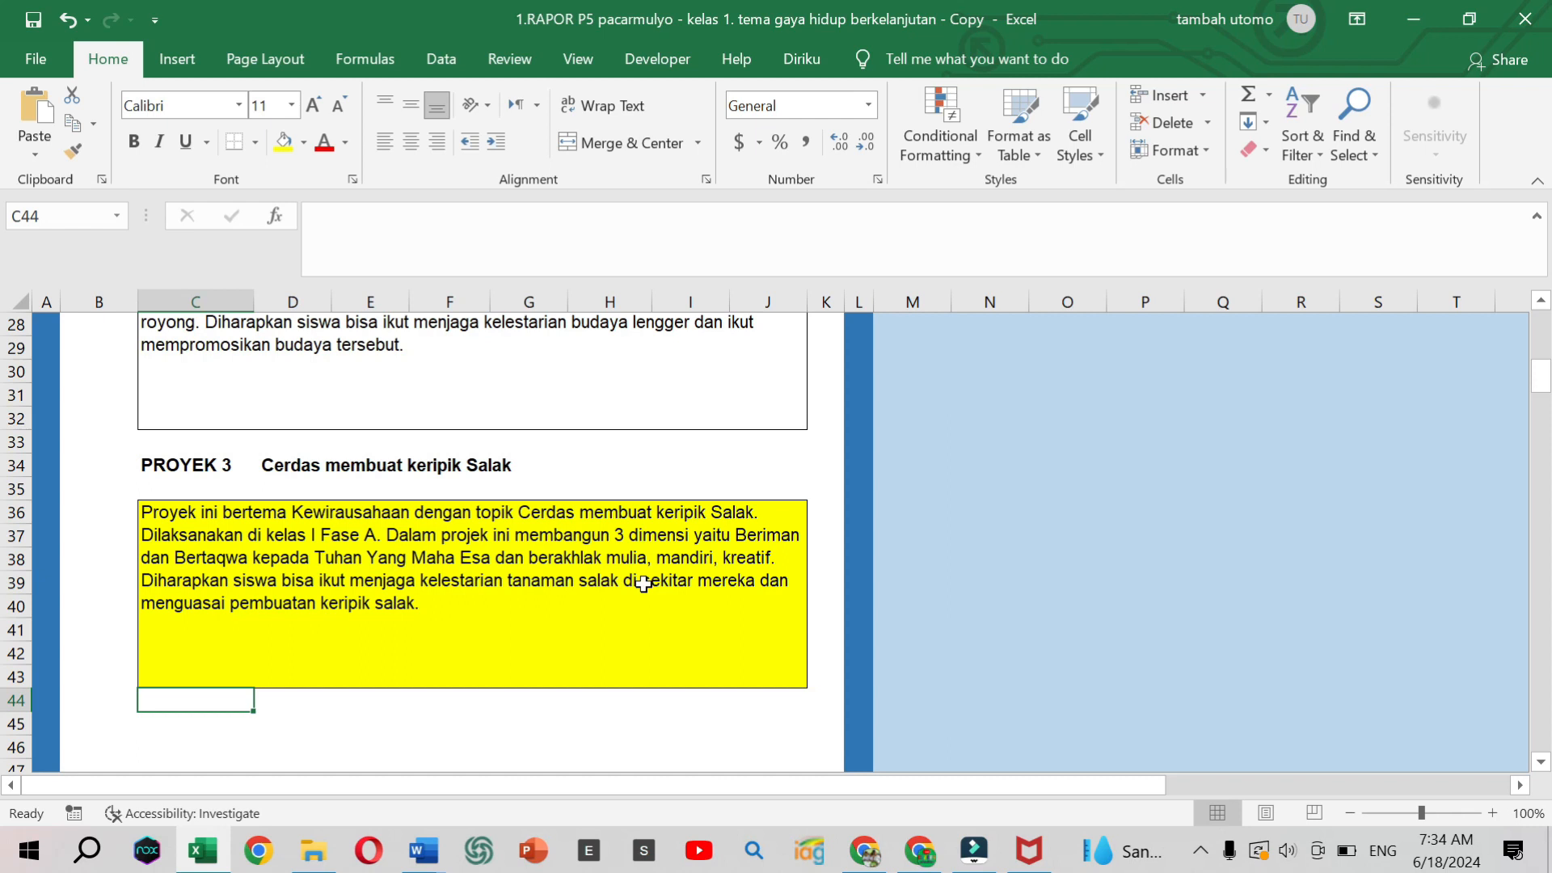
- Check the Proyek 3 description in the reports of students 2 and 3, and return to student 1
{"action": "scroll", "coordinate": [639, 582], "scroll_direction": "up", "scroll_amount": 1}
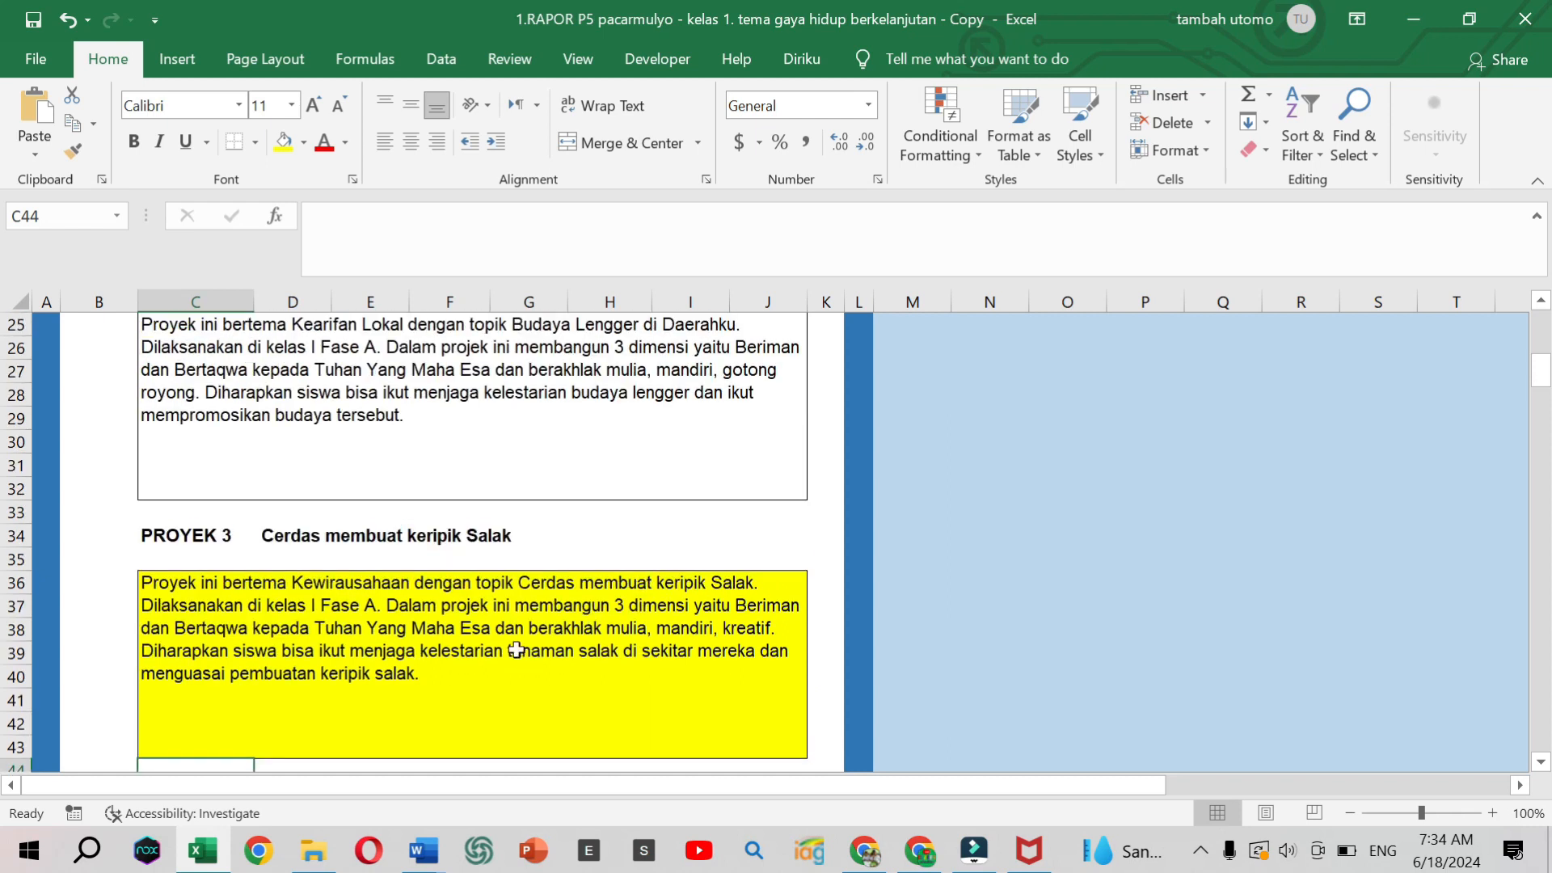
{"action": "scroll", "coordinate": [516, 649], "scroll_direction": "up", "scroll_amount": 7}
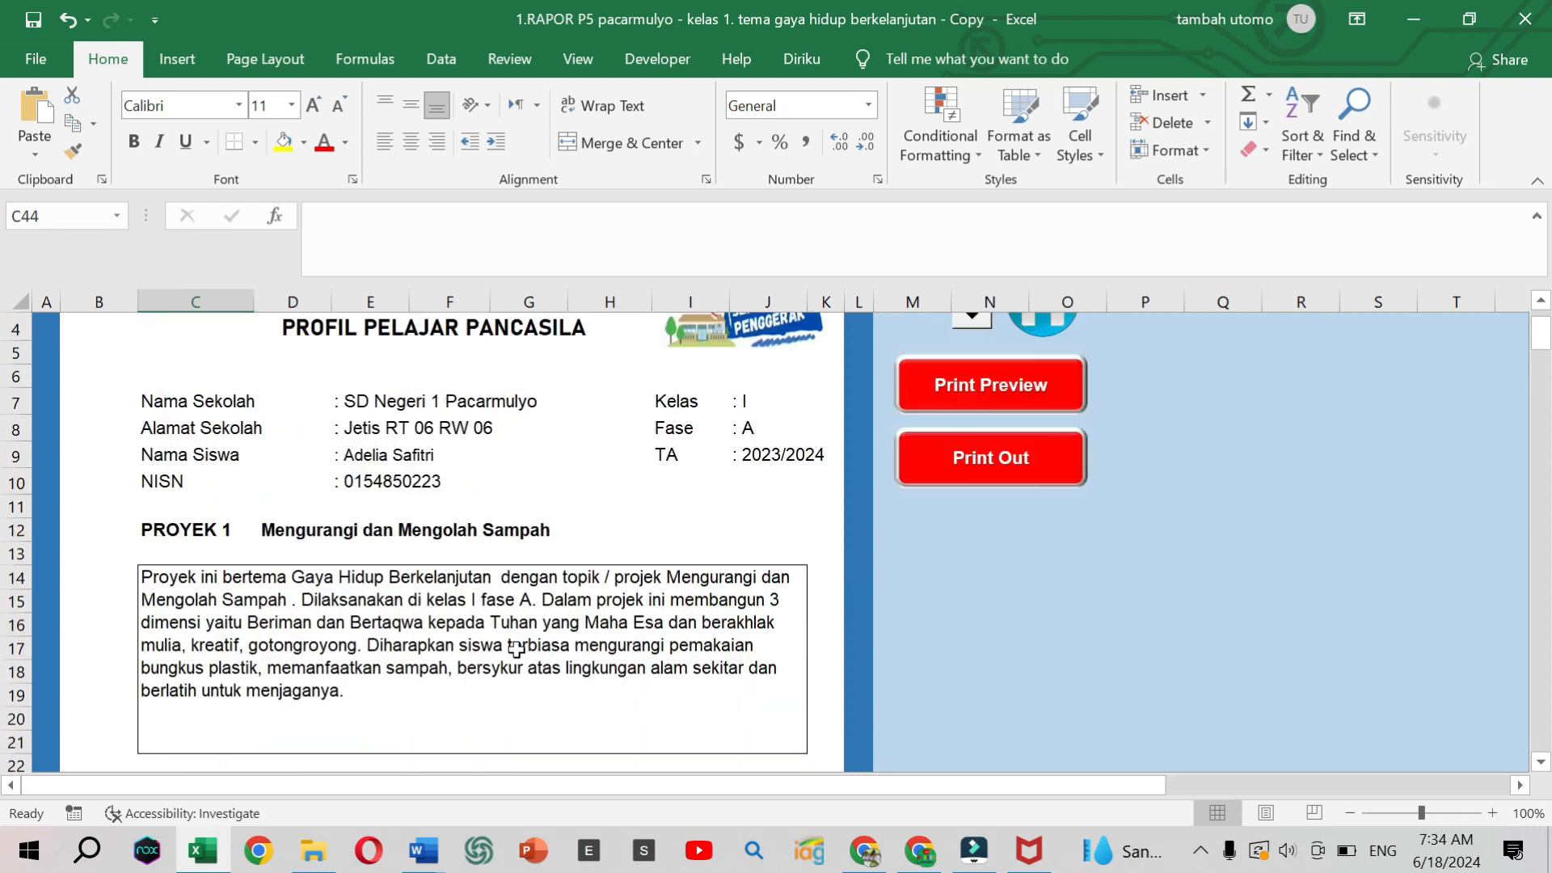
{"action": "scroll", "coordinate": [516, 649], "scroll_direction": "up", "scroll_amount": 1}
{"action": "left_click", "coordinate": [978, 368]}
{"action": "scroll", "coordinate": [639, 524], "scroll_direction": "down", "scroll_amount": 8}
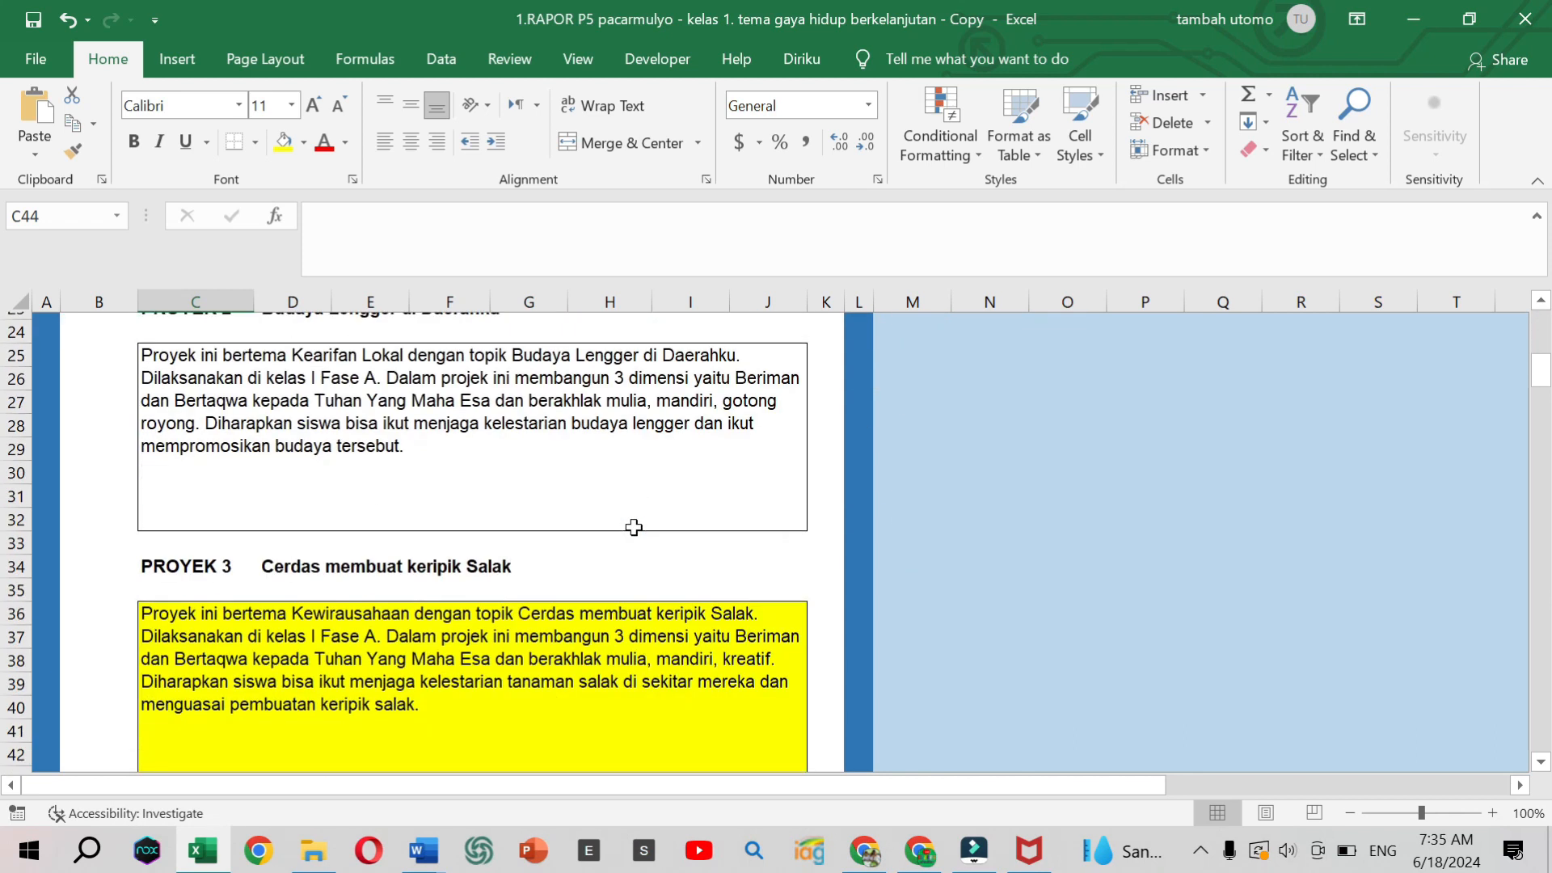
{"action": "scroll", "coordinate": [634, 527], "scroll_direction": "down", "scroll_amount": 1}
{"action": "scroll", "coordinate": [633, 529], "scroll_direction": "up", "scroll_amount": 9}
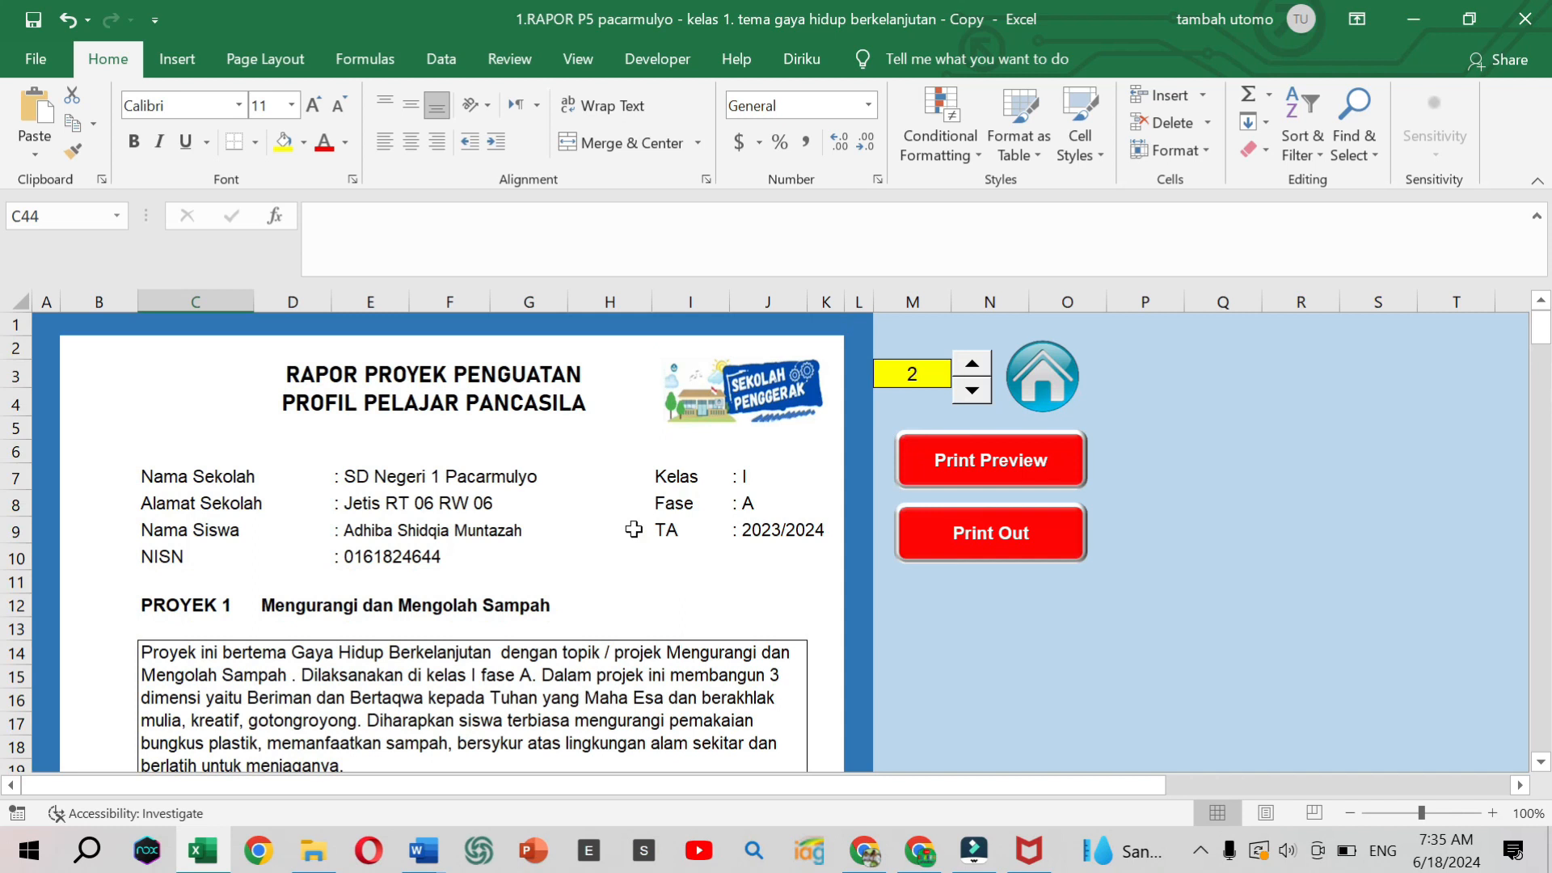
{"action": "left_click", "coordinate": [972, 363]}
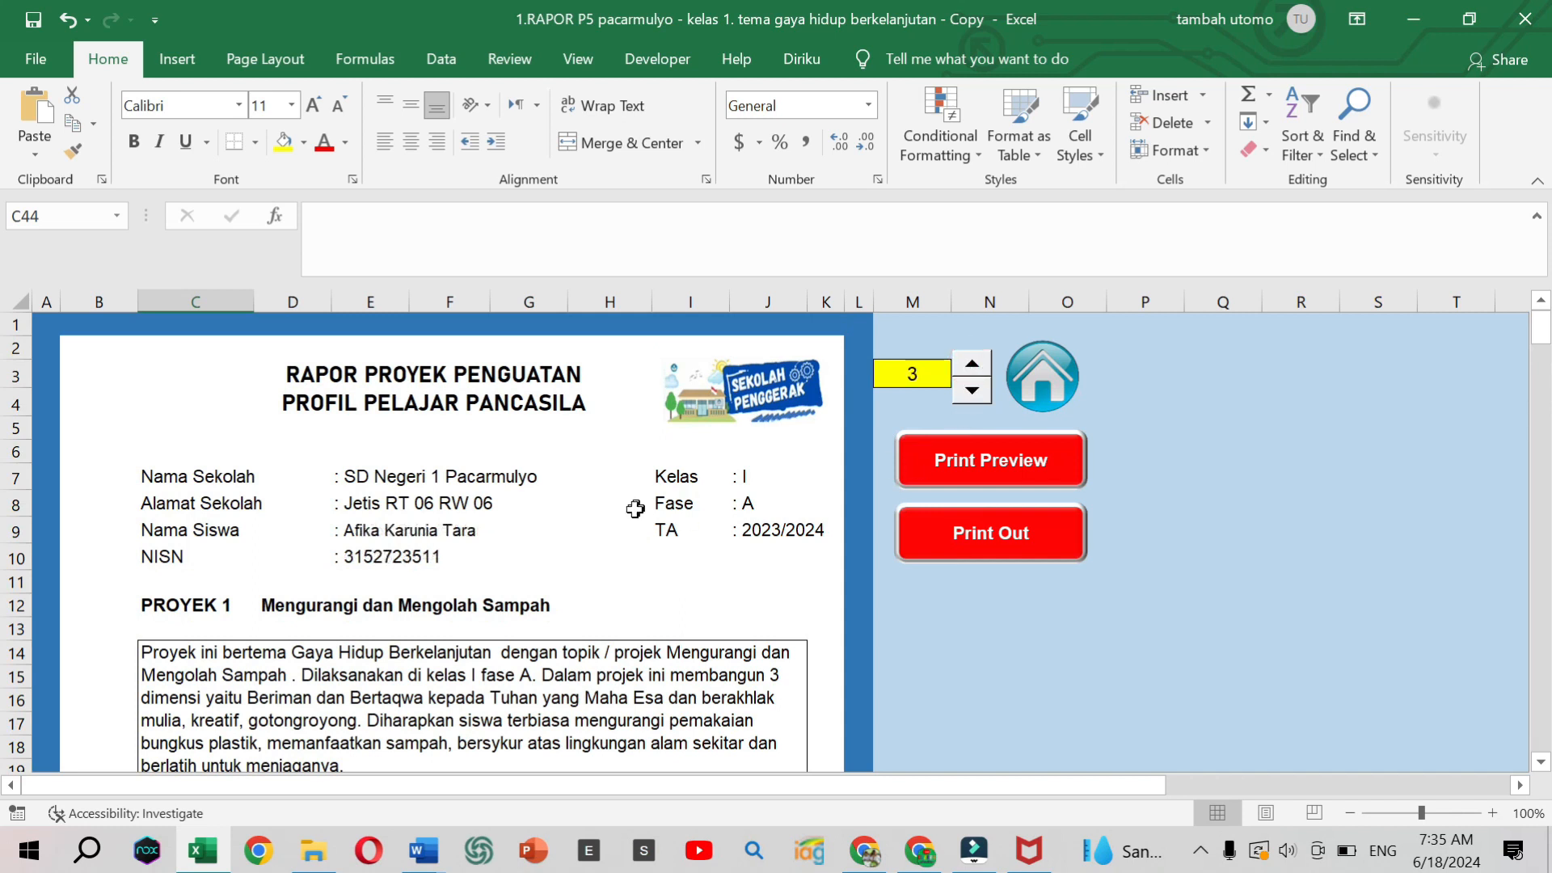
{"action": "scroll", "coordinate": [635, 509], "scroll_direction": "down", "scroll_amount": 10}
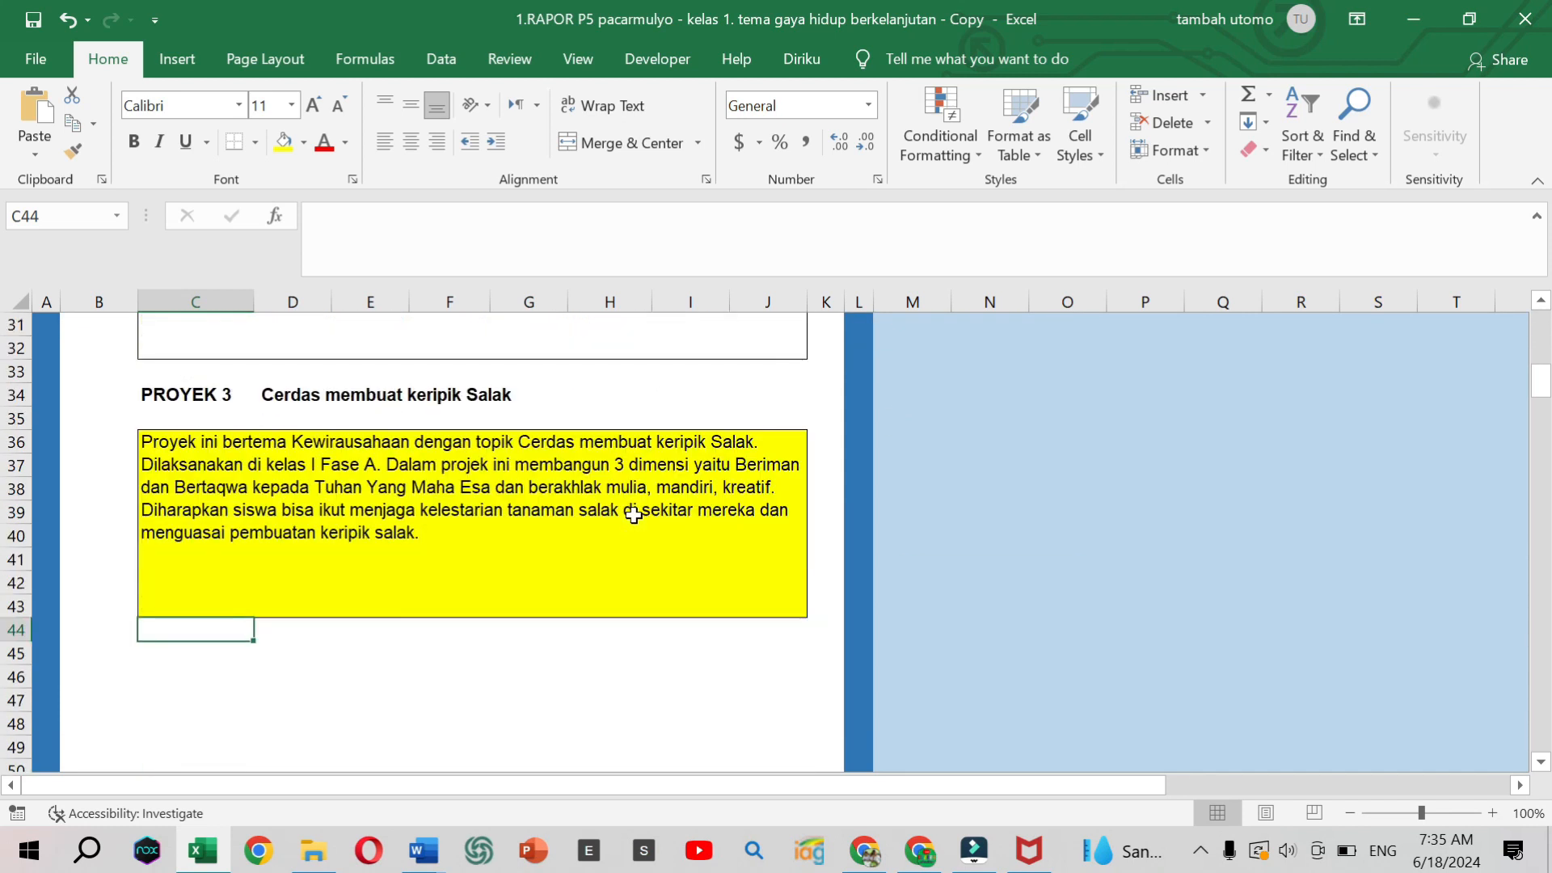
{"action": "scroll", "coordinate": [634, 515], "scroll_direction": "up", "scroll_amount": 10}
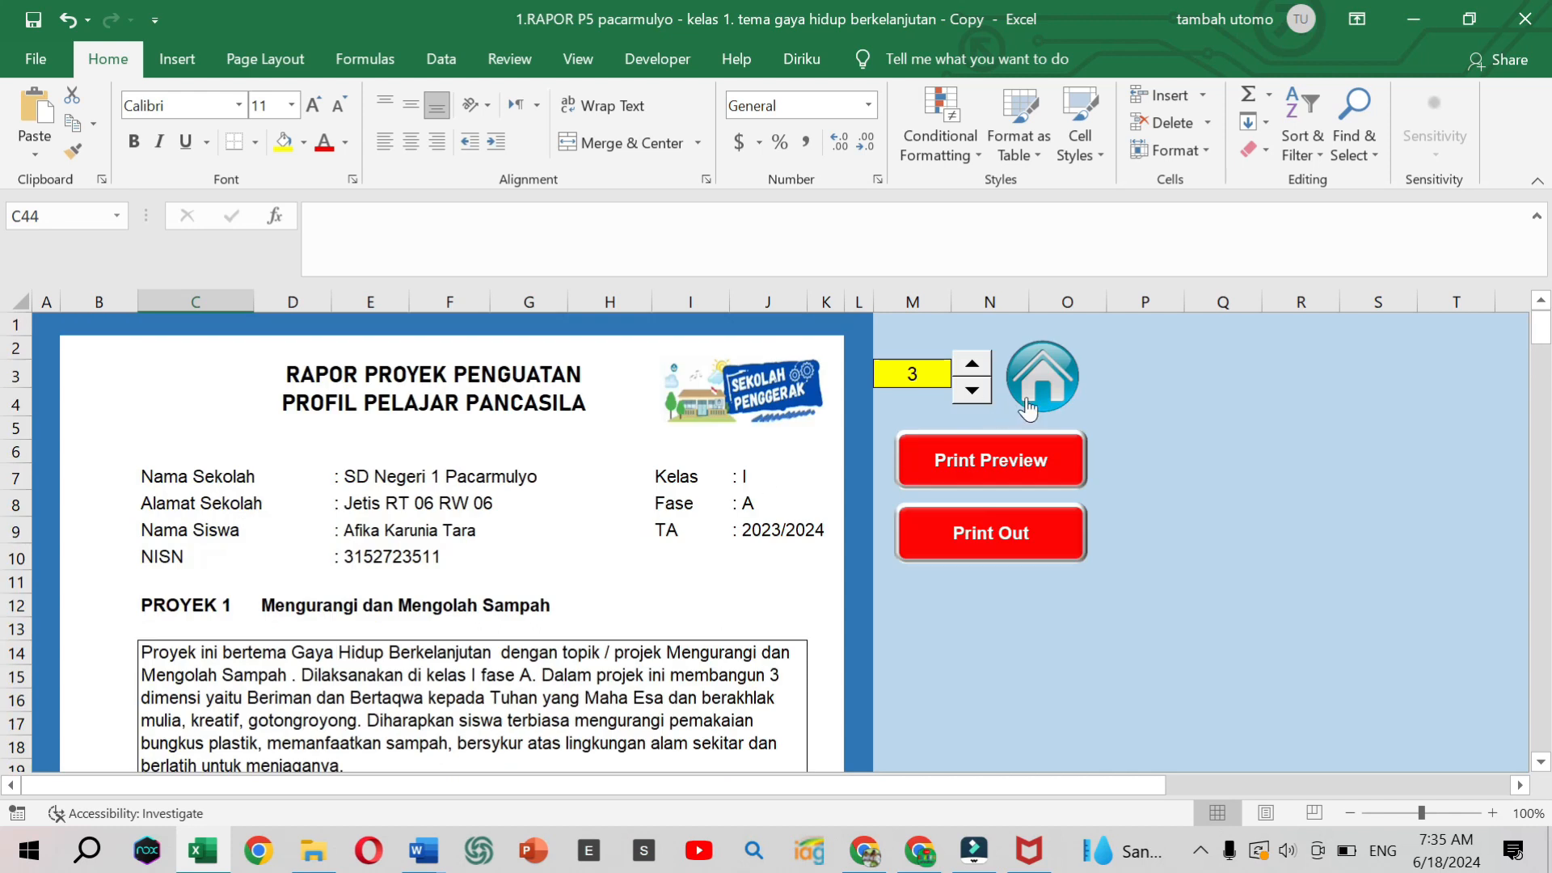
{"action": "left_click", "coordinate": [973, 396]}
{"action": "left_click", "coordinate": [974, 396]}
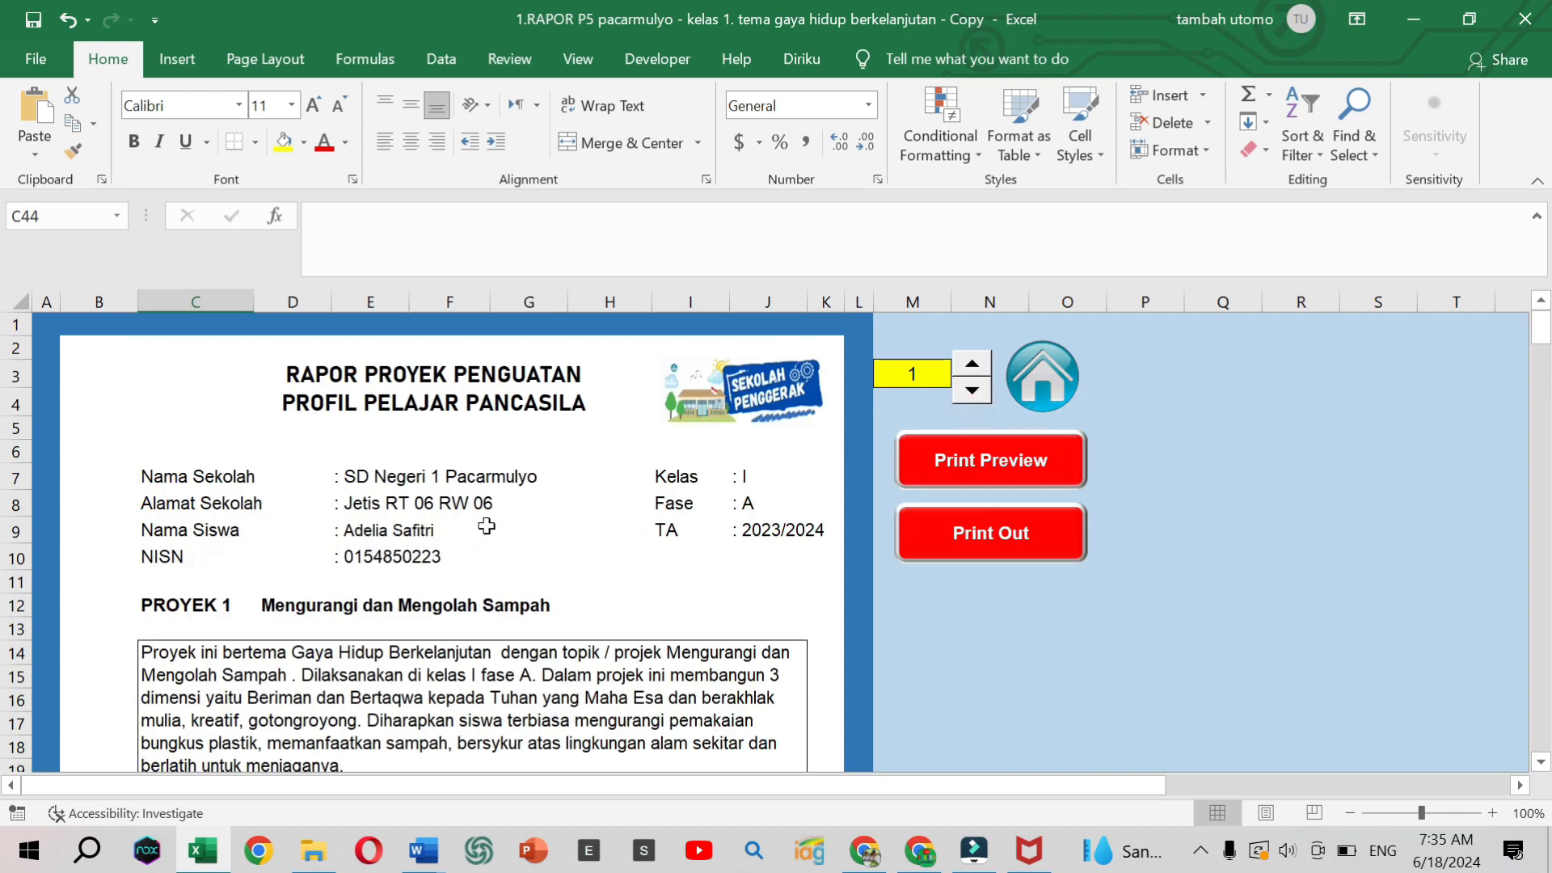
- Review student 1's report, examining the project descriptions, assessment tables and Catatan Proses, and return to the Proyek 3 description
{"action": "scroll", "coordinate": [487, 527], "scroll_direction": "down", "scroll_amount": 4}
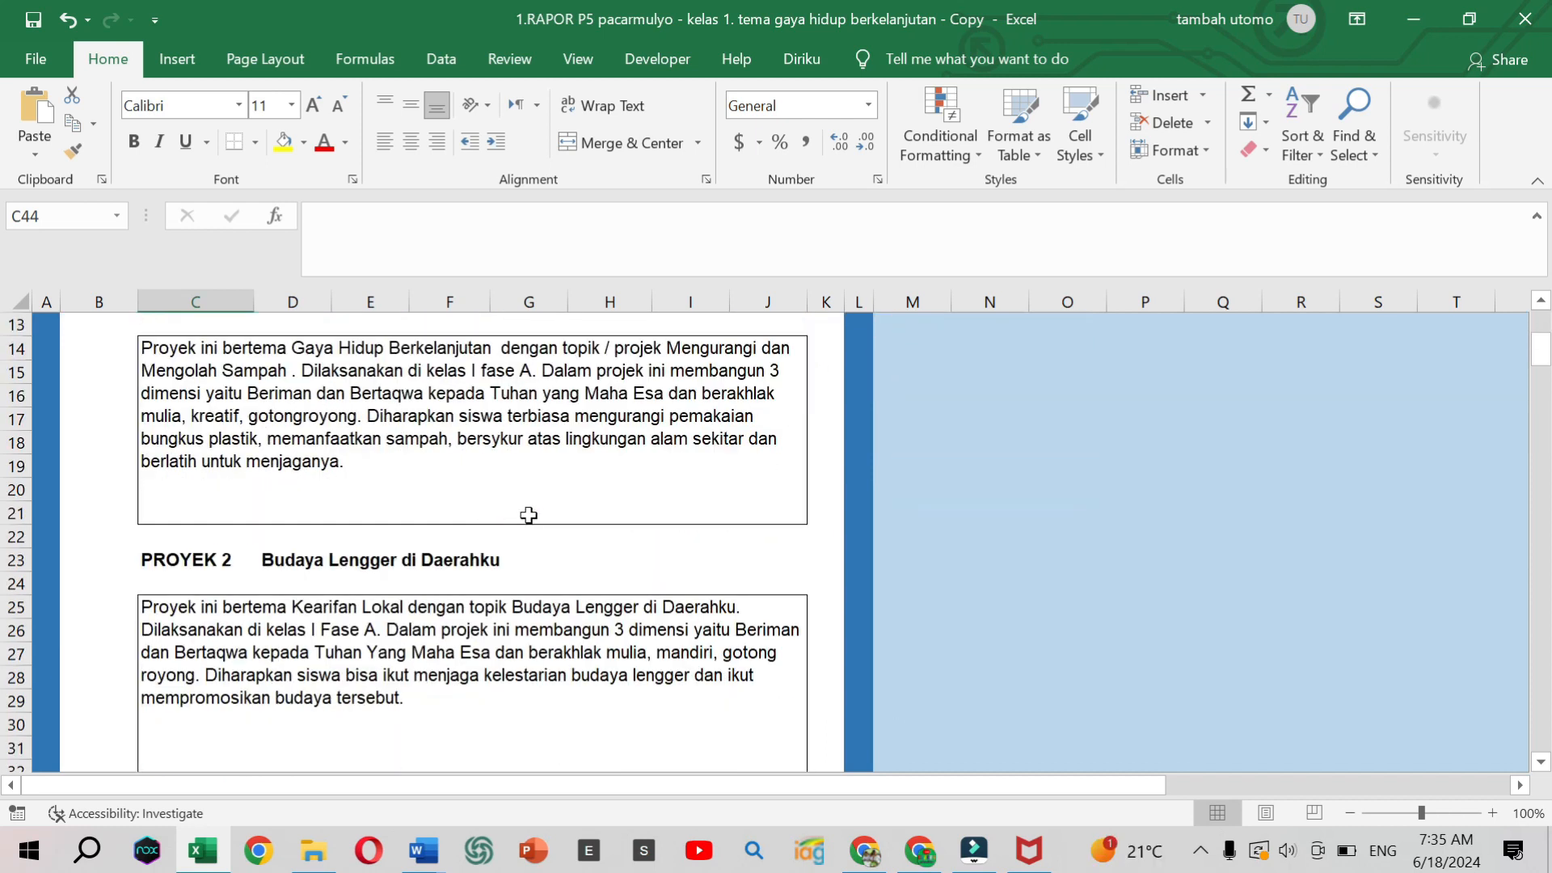
{"action": "scroll", "coordinate": [531, 510], "scroll_direction": "up", "scroll_amount": 4}
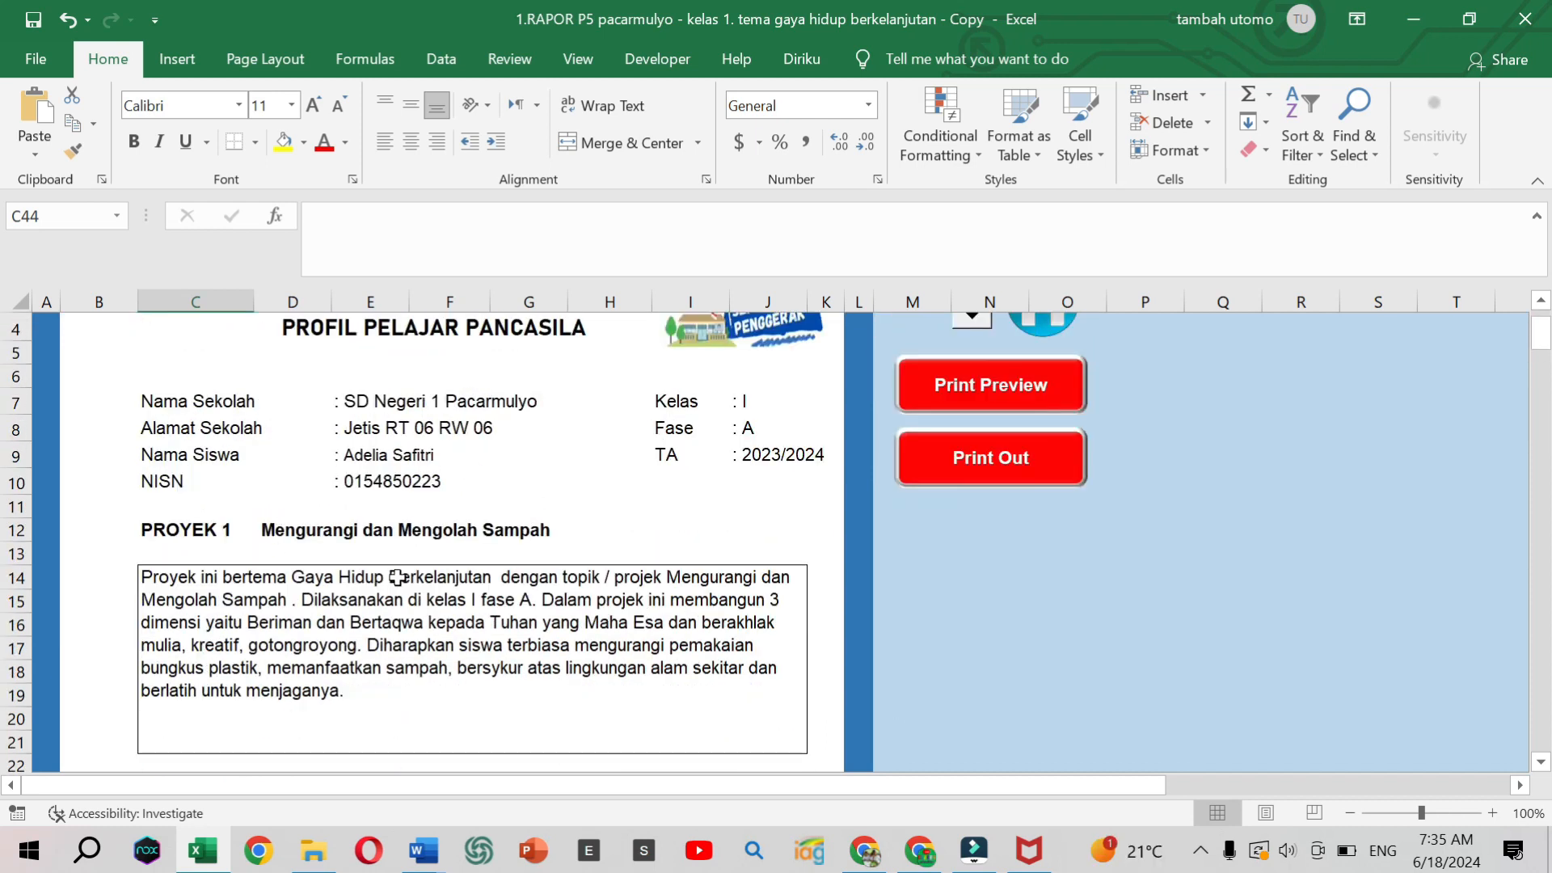
{"action": "scroll", "coordinate": [399, 574], "scroll_direction": "down", "scroll_amount": 5}
{"action": "scroll", "coordinate": [409, 578], "scroll_direction": "down", "scroll_amount": 1}
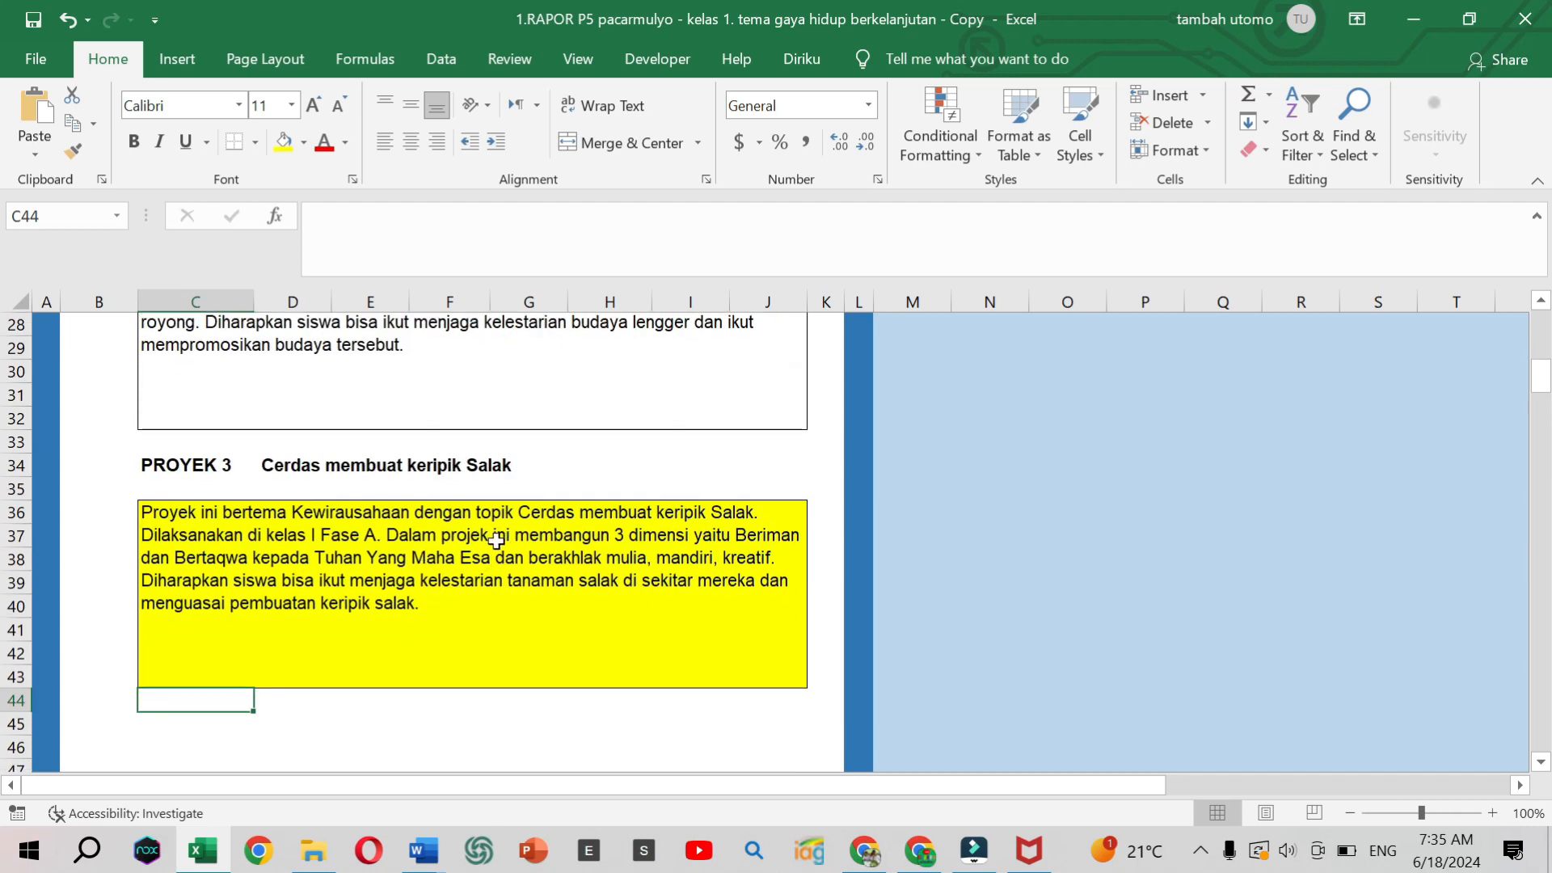
{"action": "scroll", "coordinate": [496, 541], "scroll_direction": "down", "scroll_amount": 5}
{"action": "scroll", "coordinate": [496, 541], "scroll_direction": "down", "scroll_amount": 11}
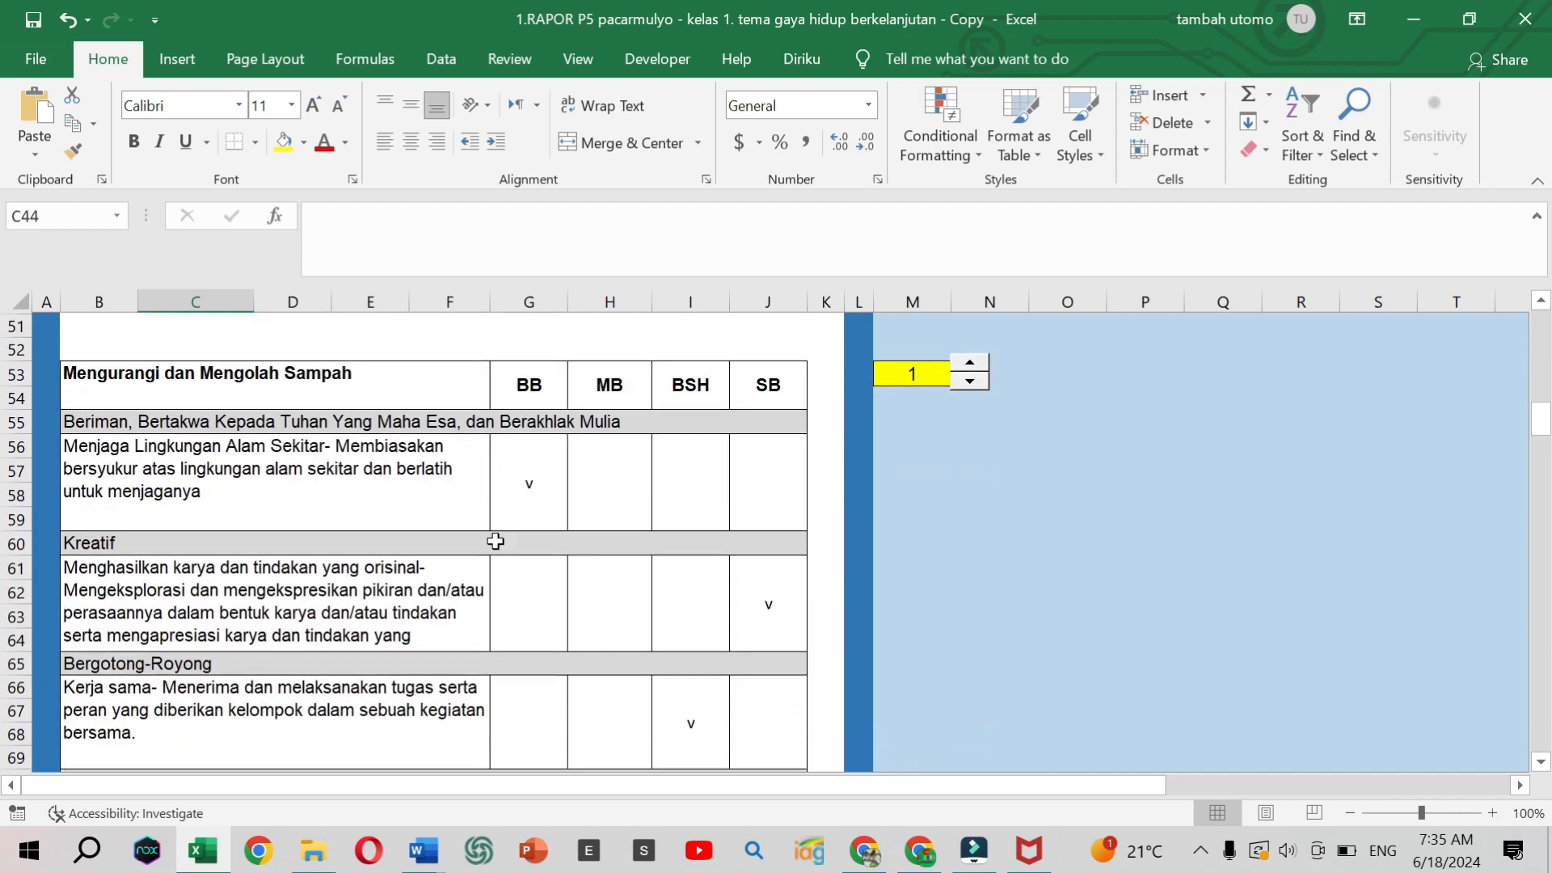
{"action": "scroll", "coordinate": [583, 539], "scroll_direction": "down", "scroll_amount": 10}
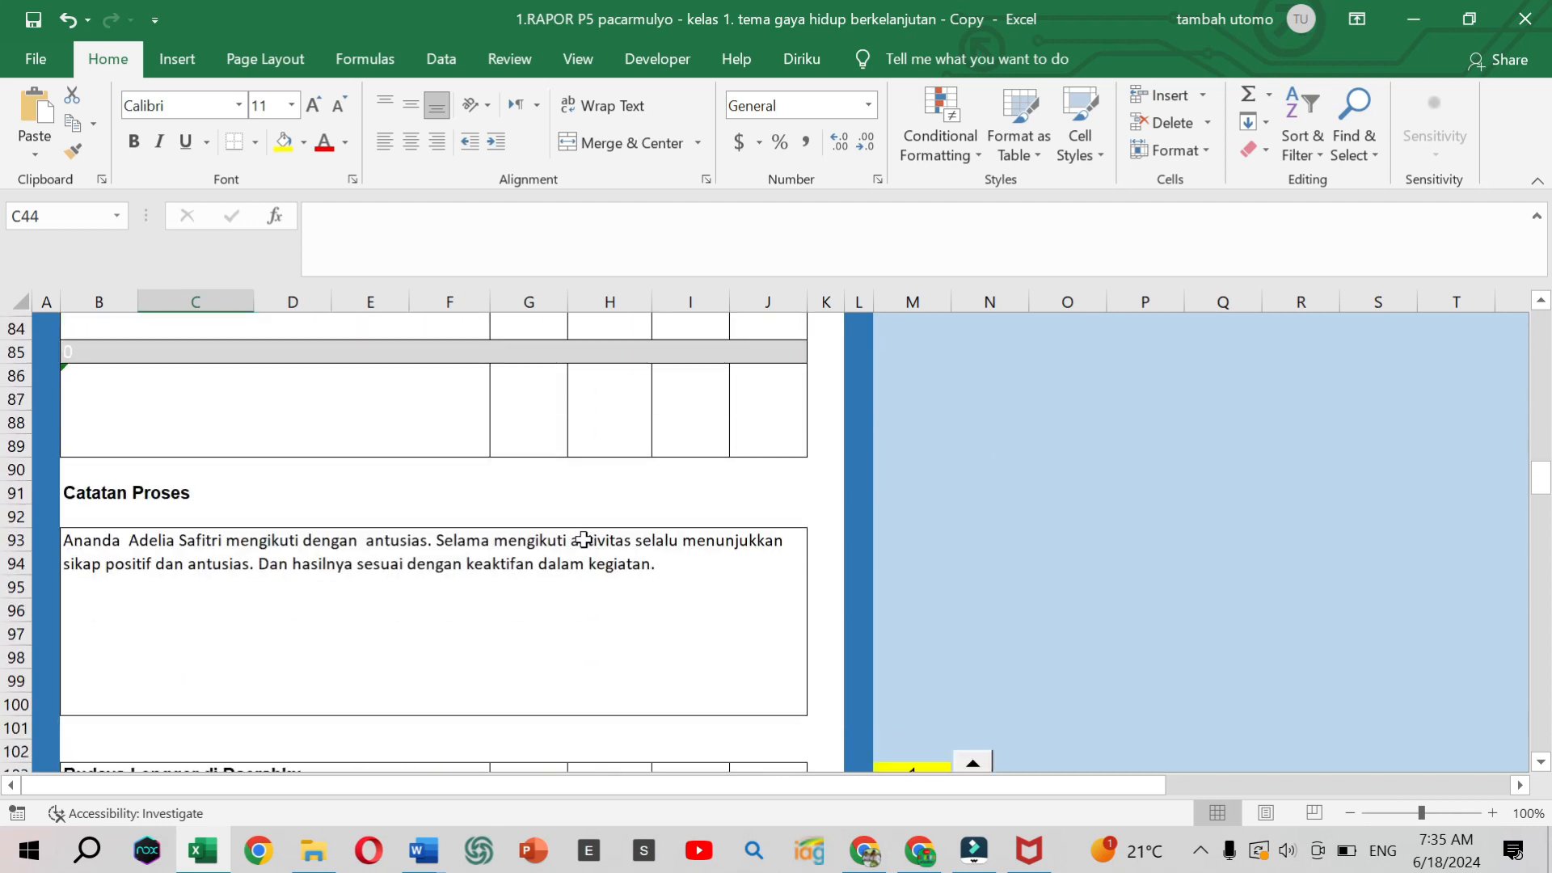
{"action": "scroll", "coordinate": [583, 539], "scroll_direction": "down", "scroll_amount": 8}
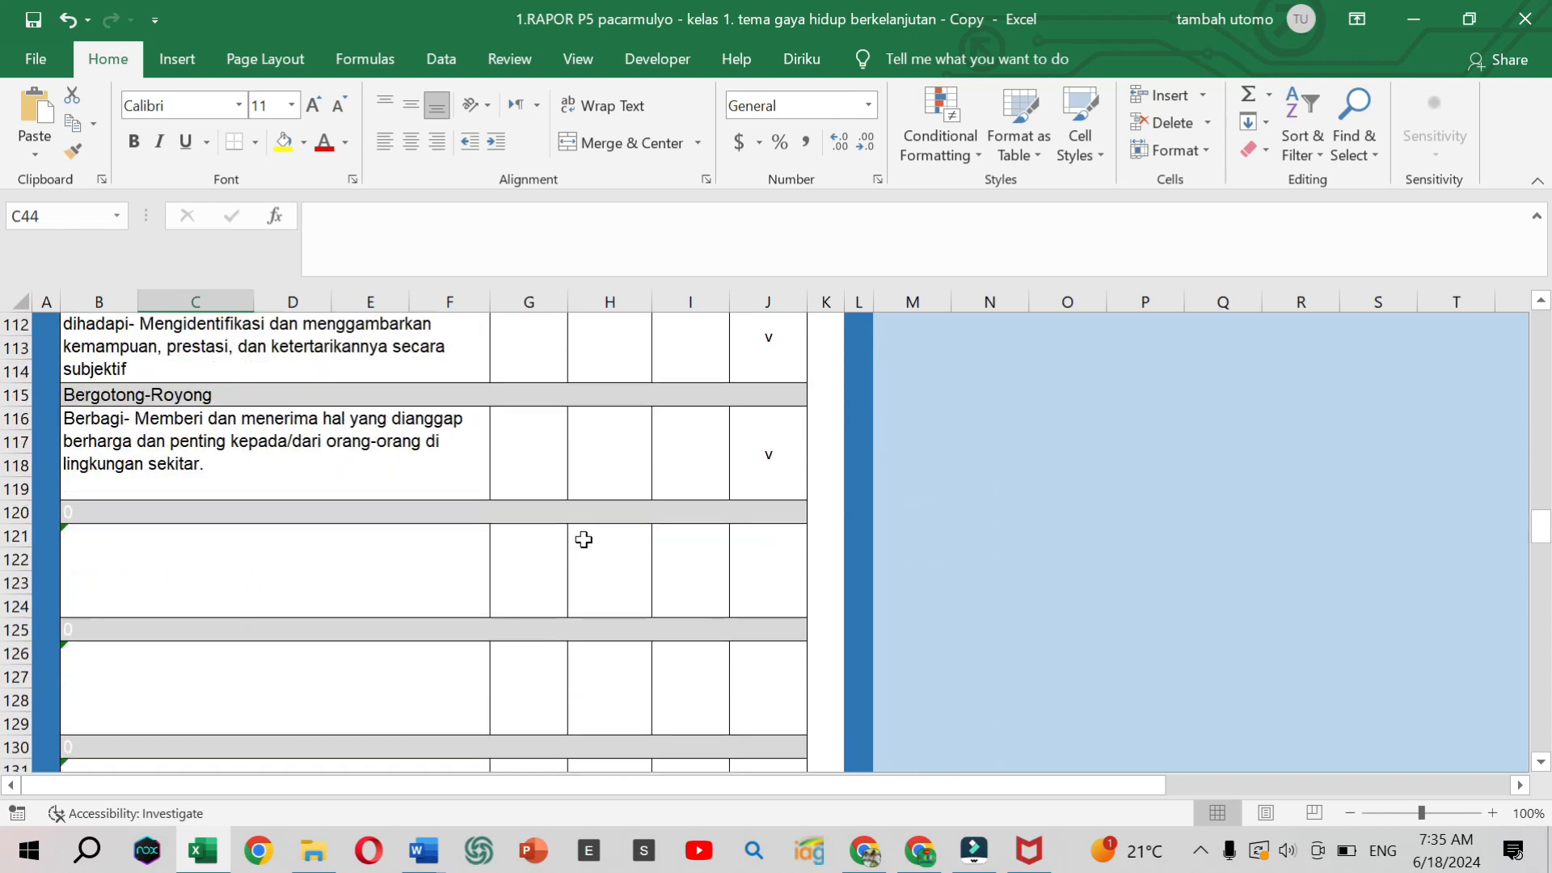
{"action": "scroll", "coordinate": [583, 539], "scroll_direction": "down", "scroll_amount": 4}
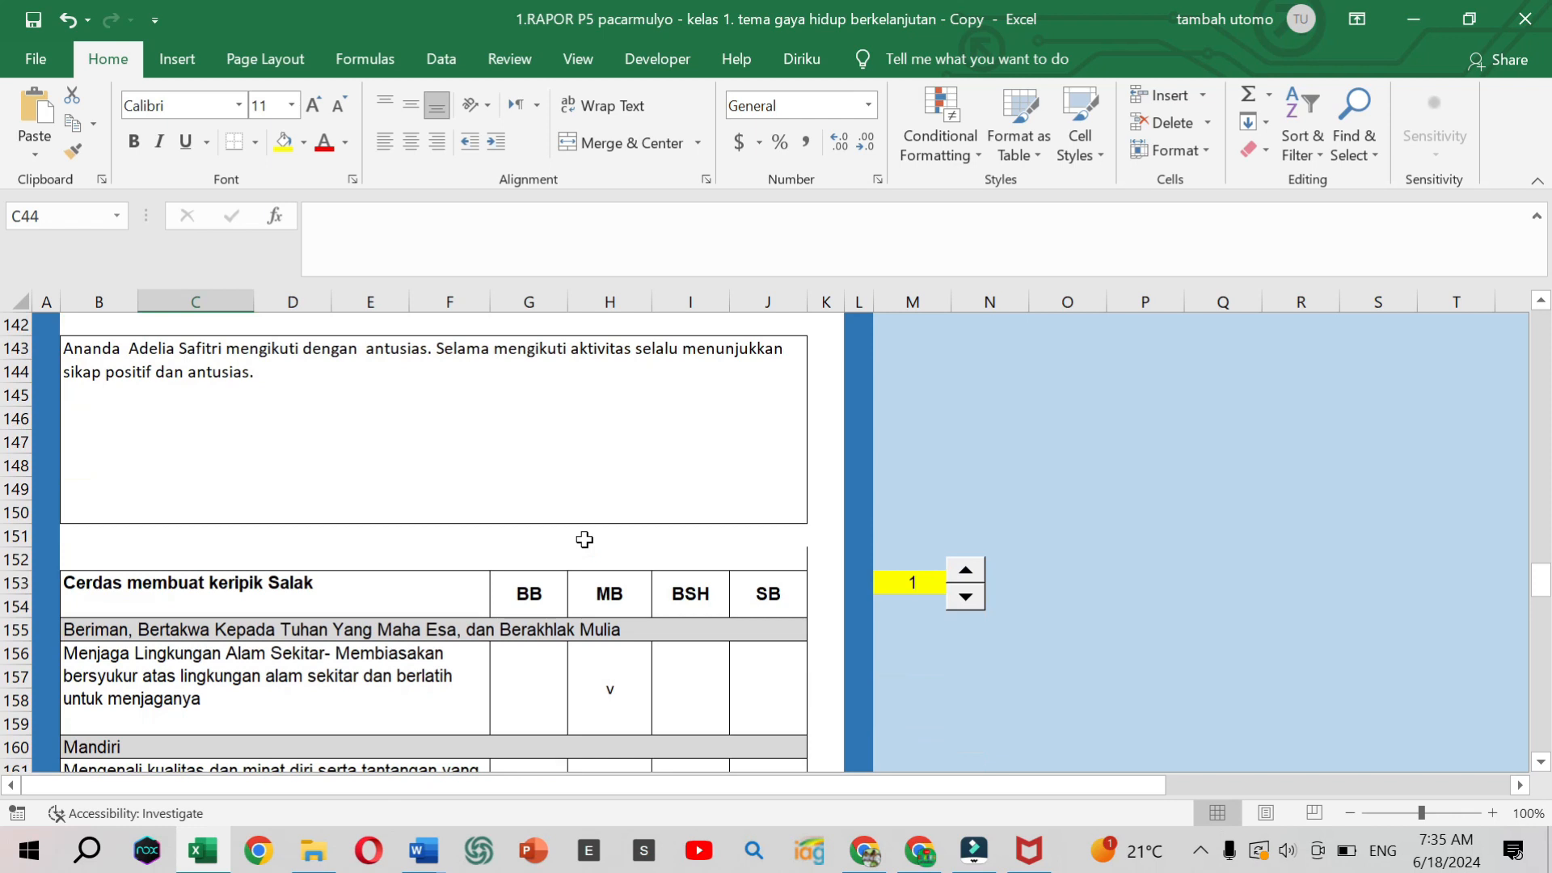
{"action": "scroll", "coordinate": [584, 539], "scroll_direction": "up", "scroll_amount": 15}
{"action": "scroll", "coordinate": [584, 539], "scroll_direction": "up", "scroll_amount": 15}
{"action": "scroll", "coordinate": [583, 540], "scroll_direction": "up", "scroll_amount": 7}
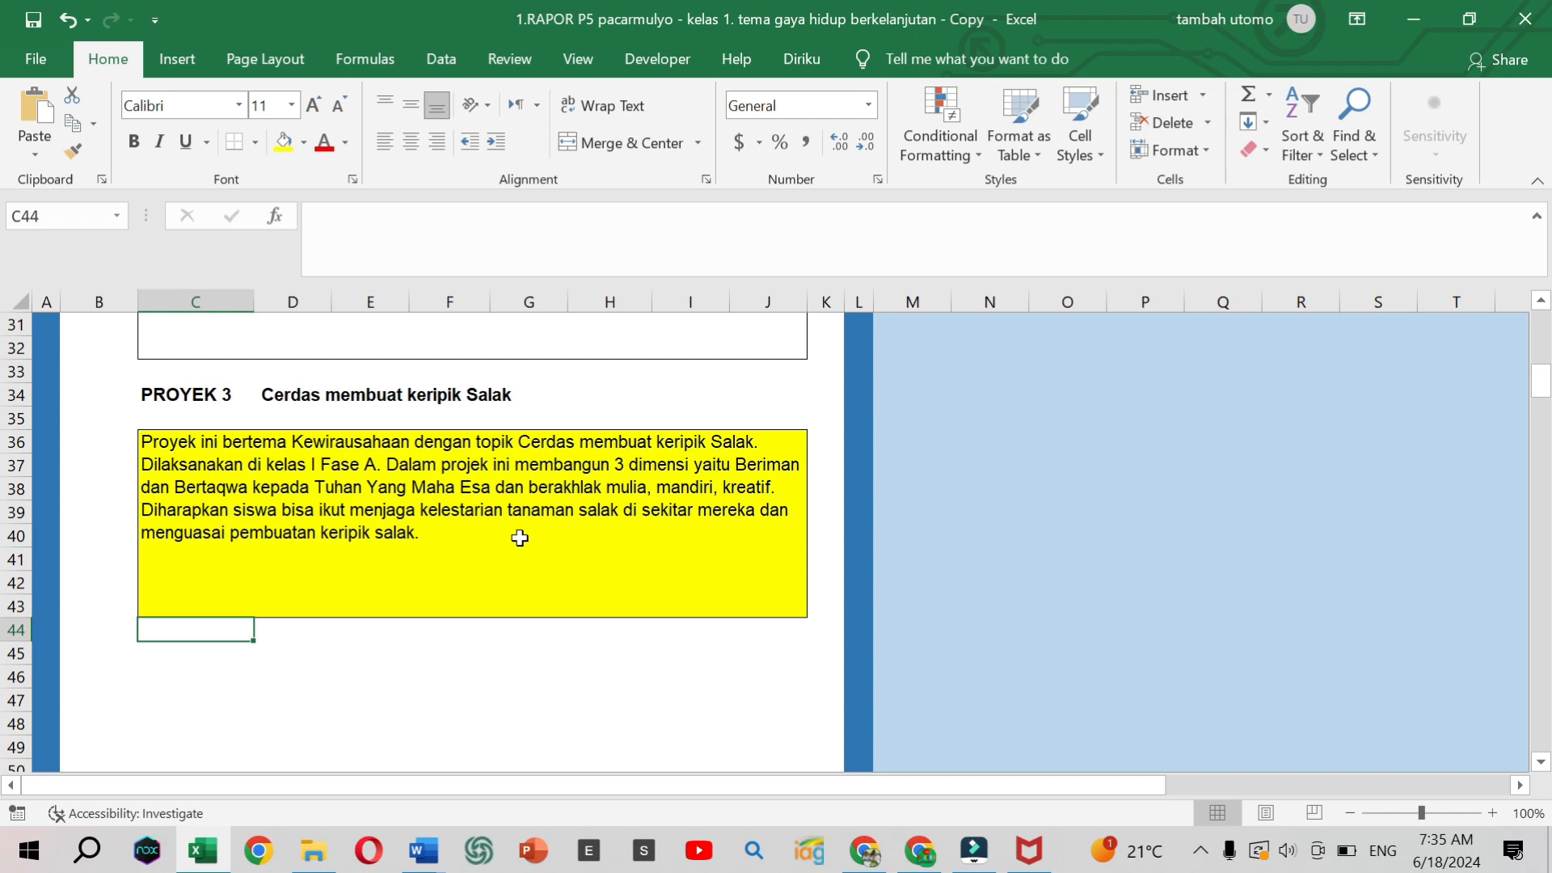
{"action": "scroll", "coordinate": [519, 538], "scroll_direction": "up", "scroll_amount": 1}
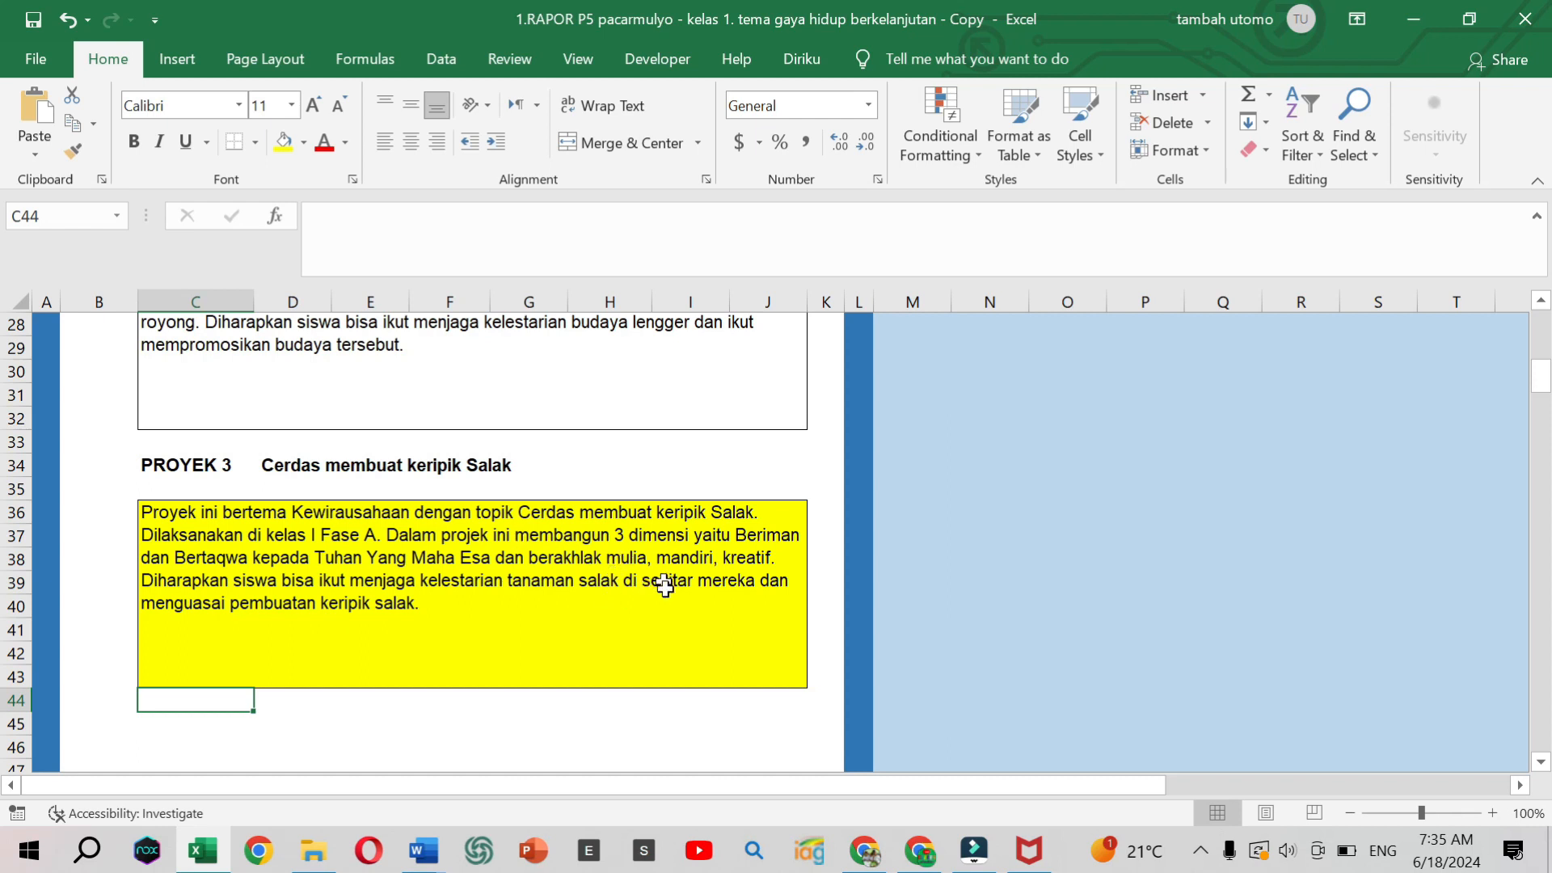
{"action": "scroll", "coordinate": [666, 596], "scroll_direction": "up", "scroll_amount": 1}
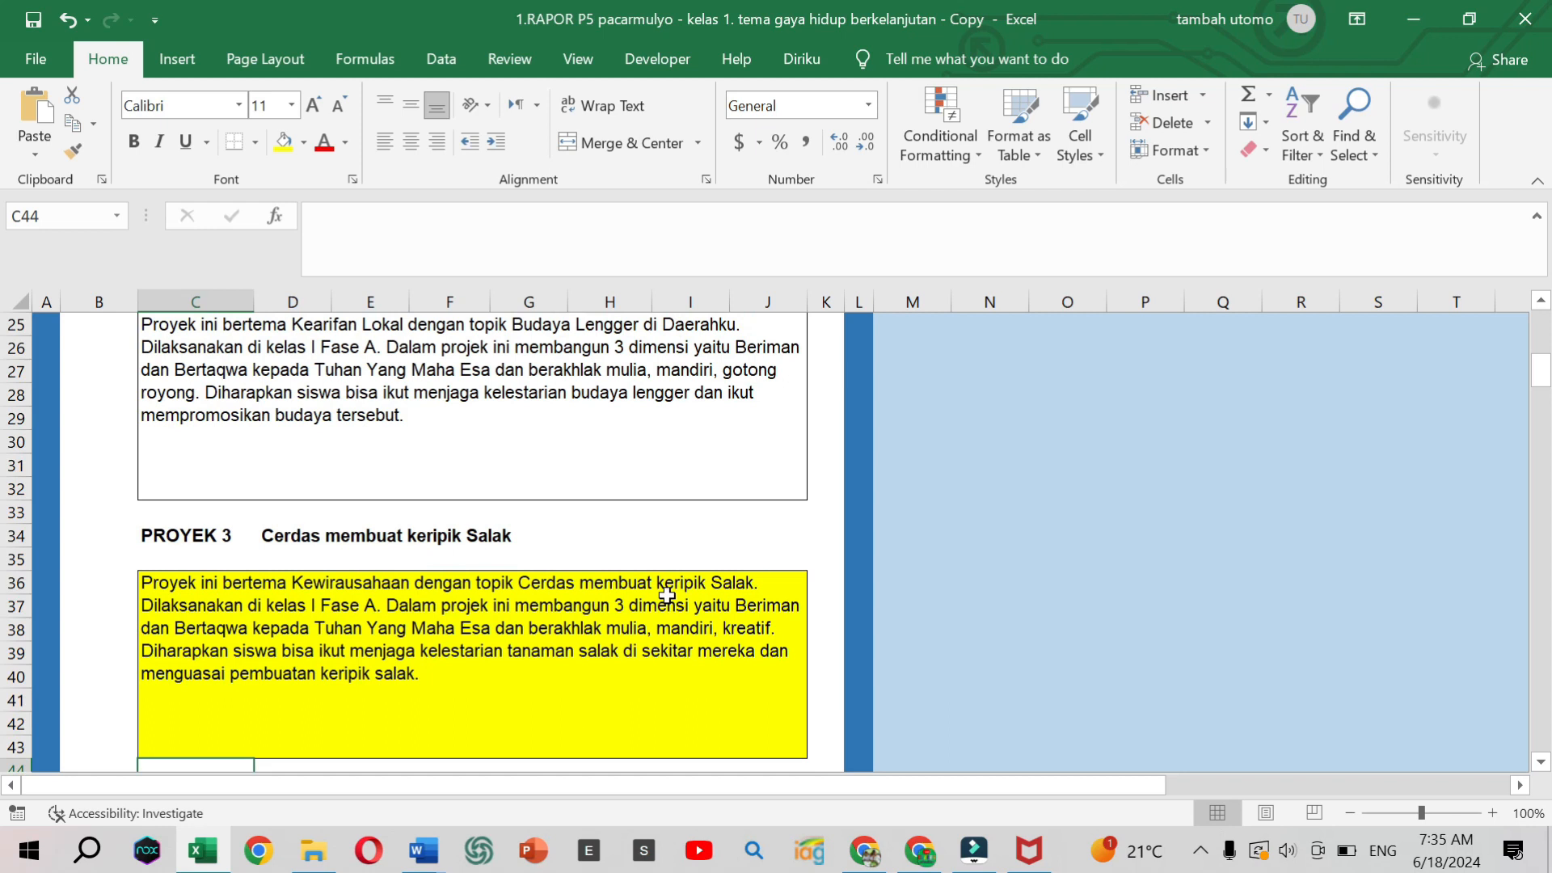